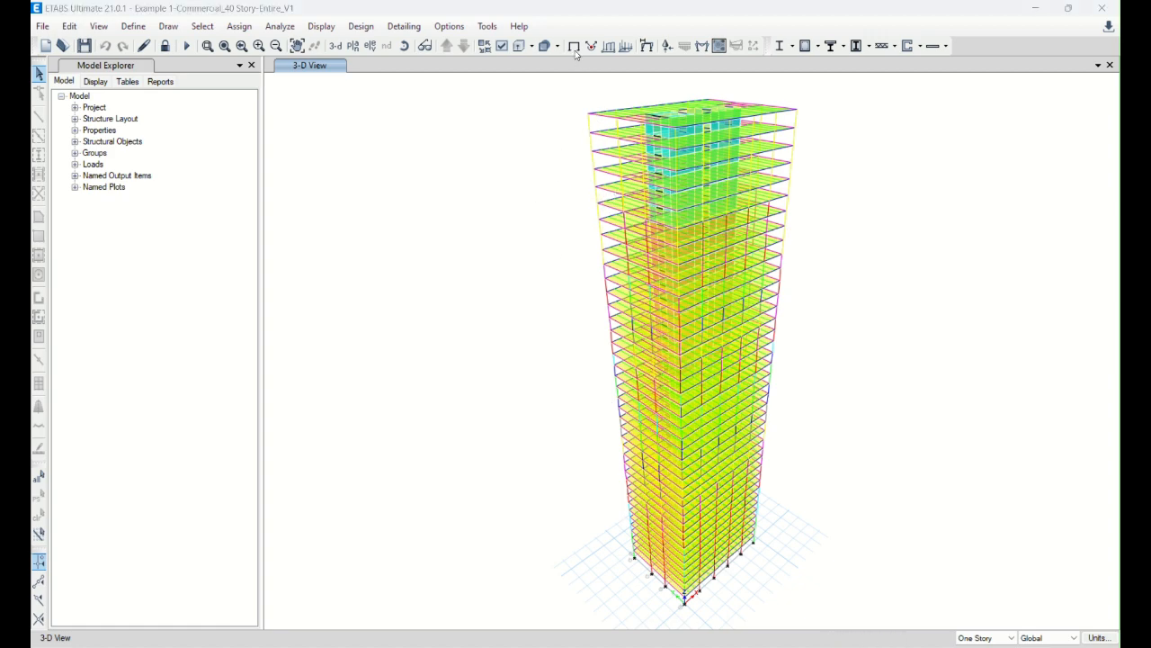
- Inspect the assigned section properties of the tower's corner column at Story1 and at Story5
{"action": "scroll", "coordinate": [635, 554], "scroll_direction": "up", "scroll_amount": 8}
{"action": "scroll", "coordinate": [517, 450], "scroll_direction": "down", "scroll_amount": 8}
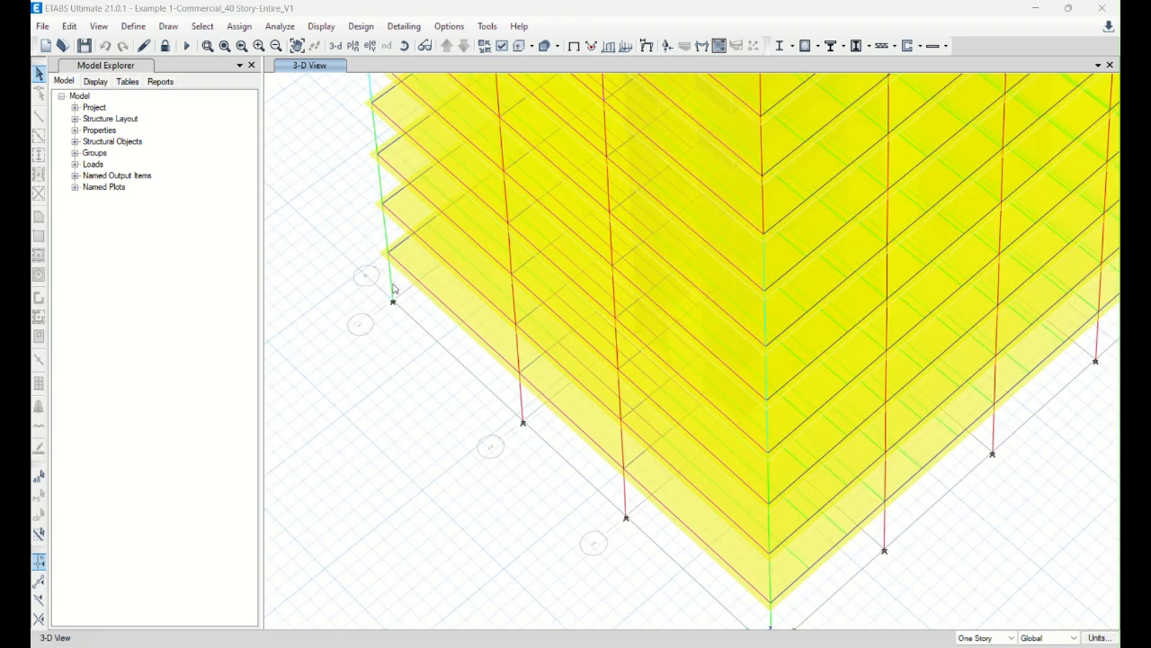
{"action": "right_click", "coordinate": [393, 289]}
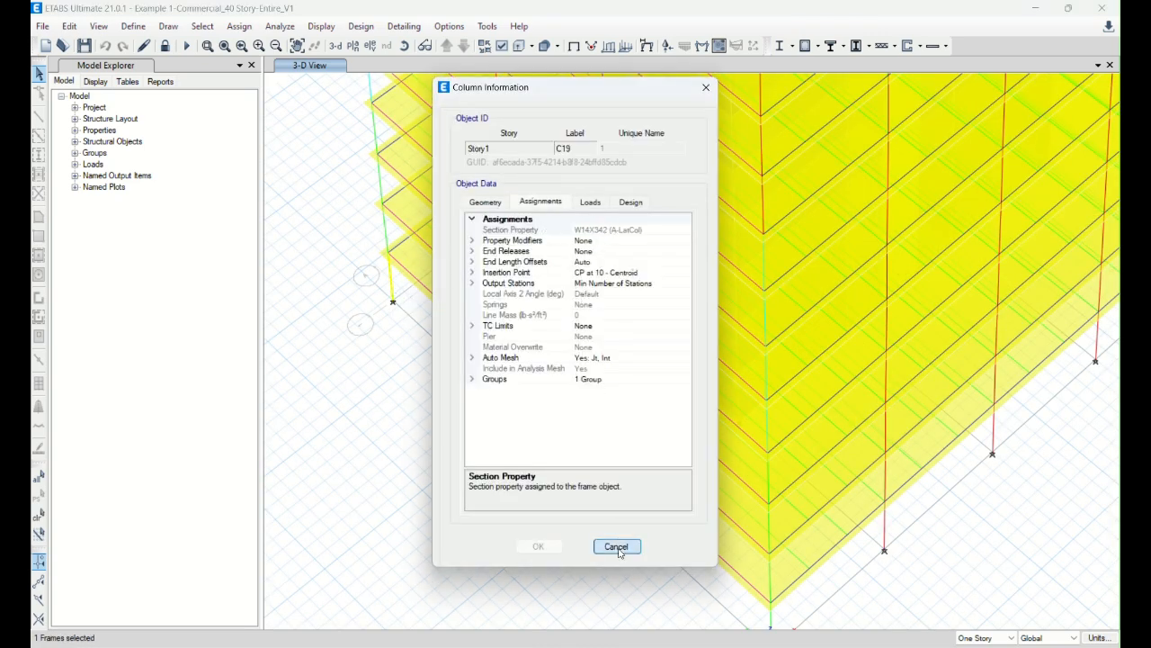
{"action": "left_click", "coordinate": [618, 547]}
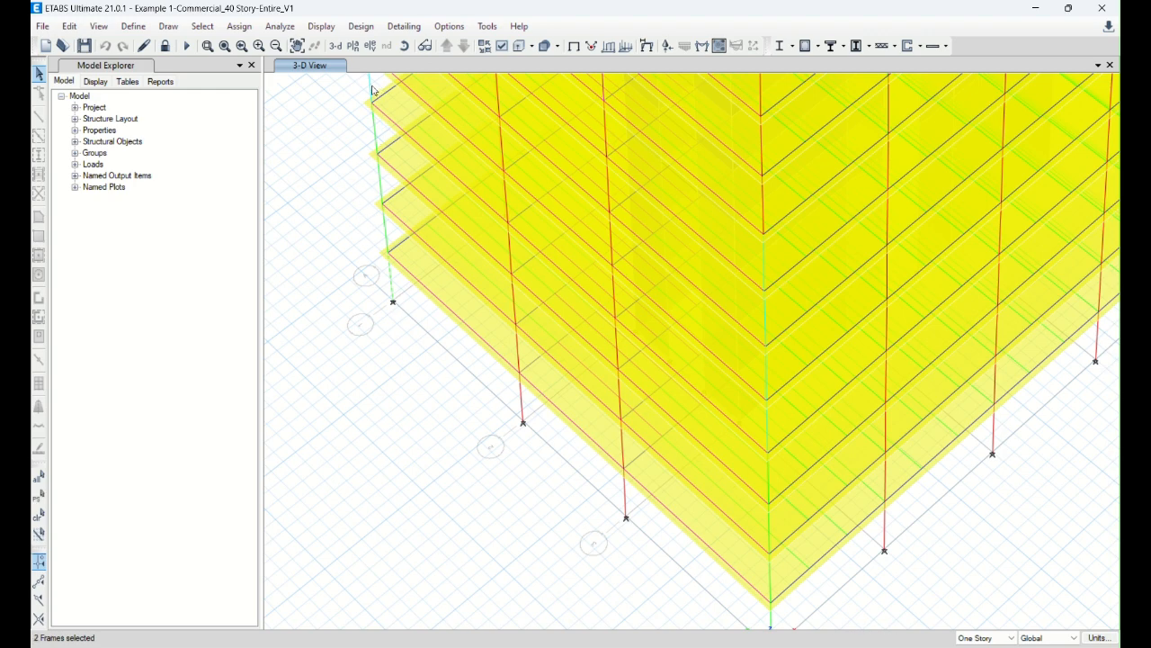
{"action": "right_click", "coordinate": [374, 91]}
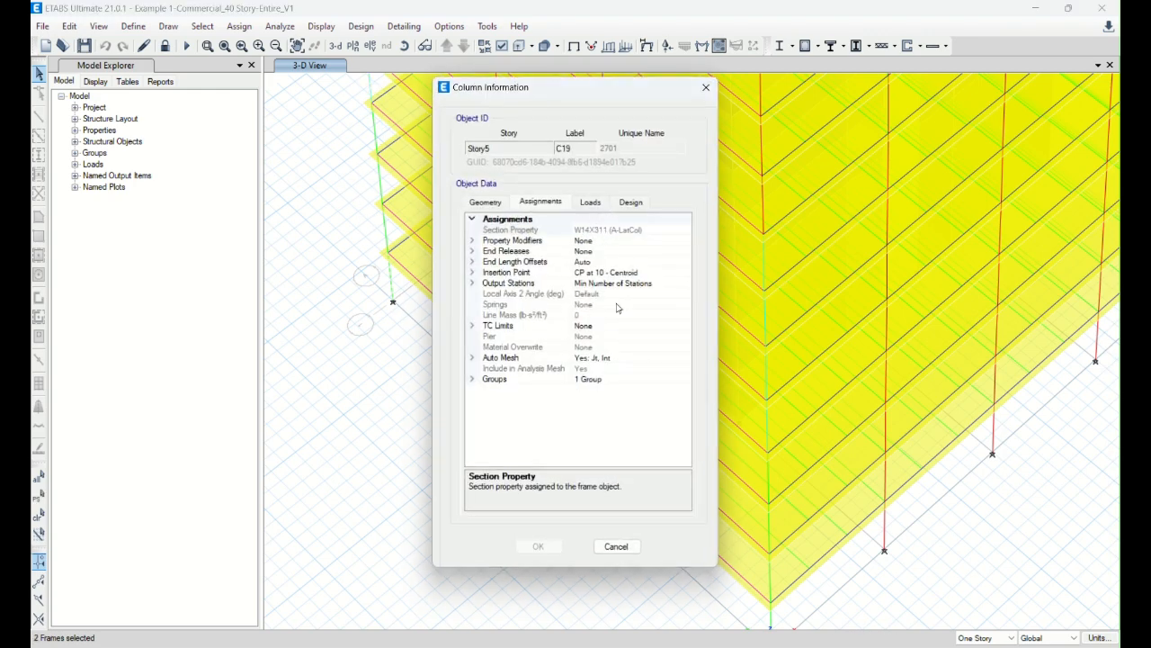
{"action": "left_click", "coordinate": [631, 545]}
{"action": "scroll", "coordinate": [399, 414], "scroll_direction": "down", "scroll_amount": 4}
{"action": "scroll", "coordinate": [390, 329], "scroll_direction": "up", "scroll_amount": 3}
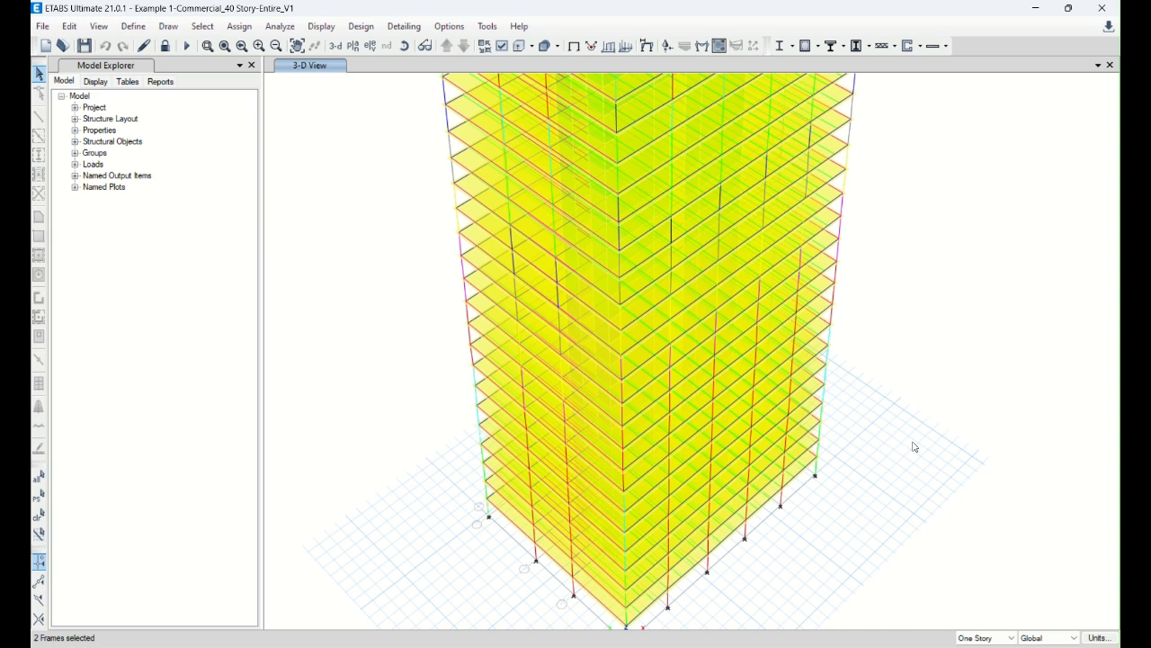
{"action": "scroll", "coordinate": [401, 443], "scroll_direction": "down", "scroll_amount": 4}
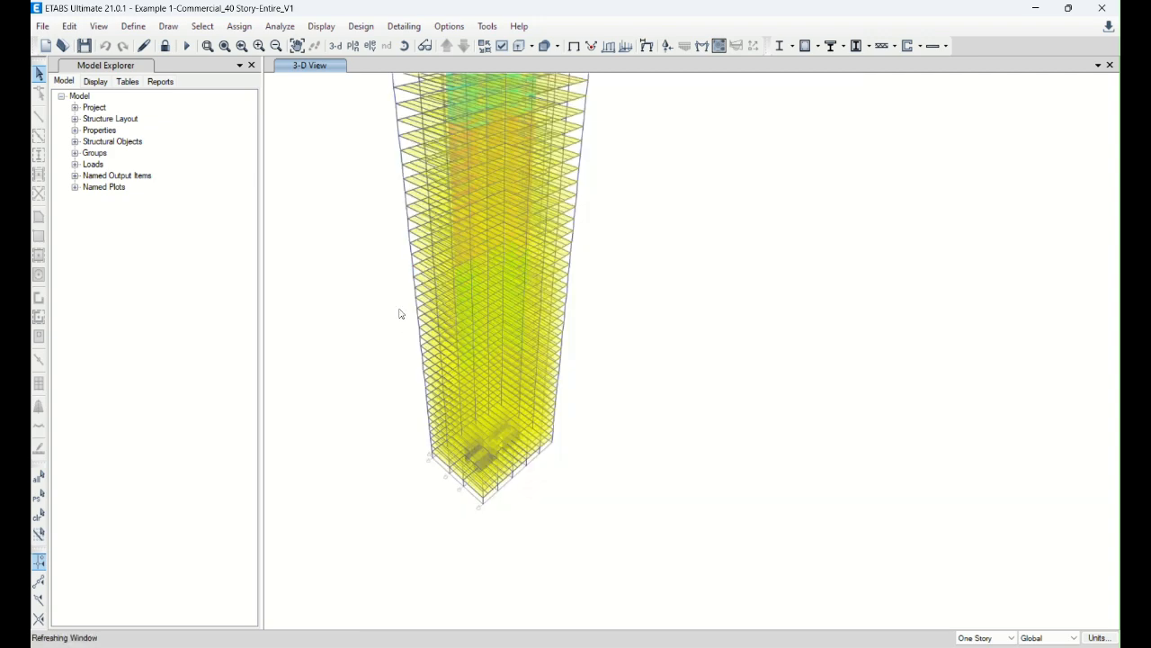
{"action": "middle_click_drag", "start_coordinate": [629, 316], "coordinate": [741, 429]}
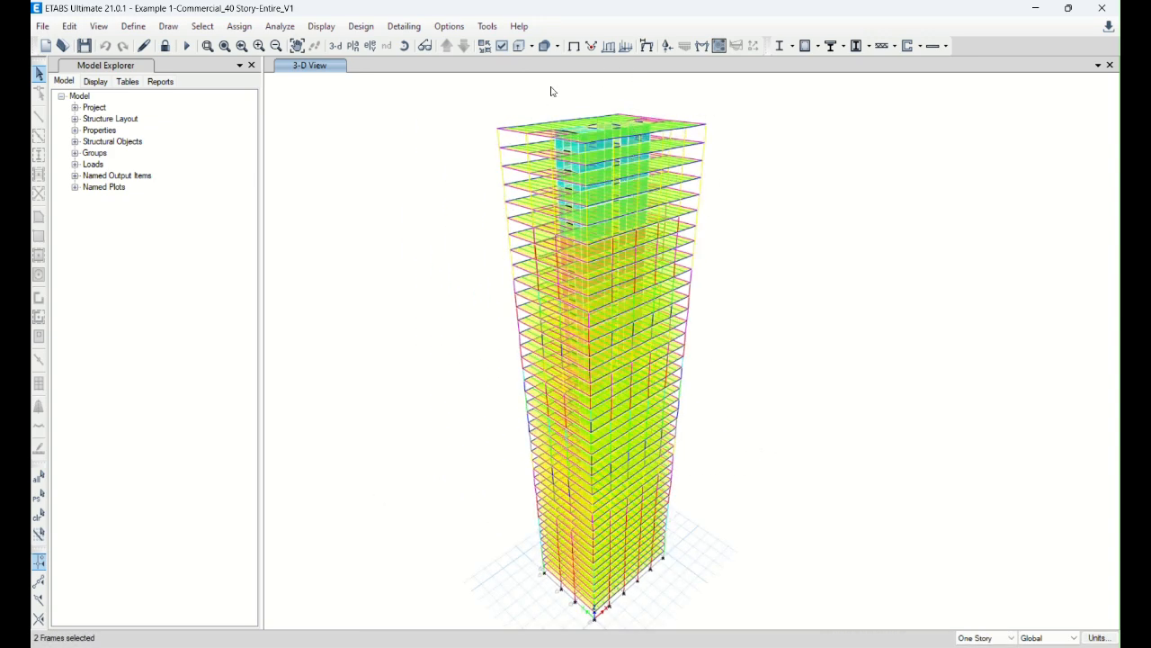
{"action": "left_click", "coordinate": [500, 48]}
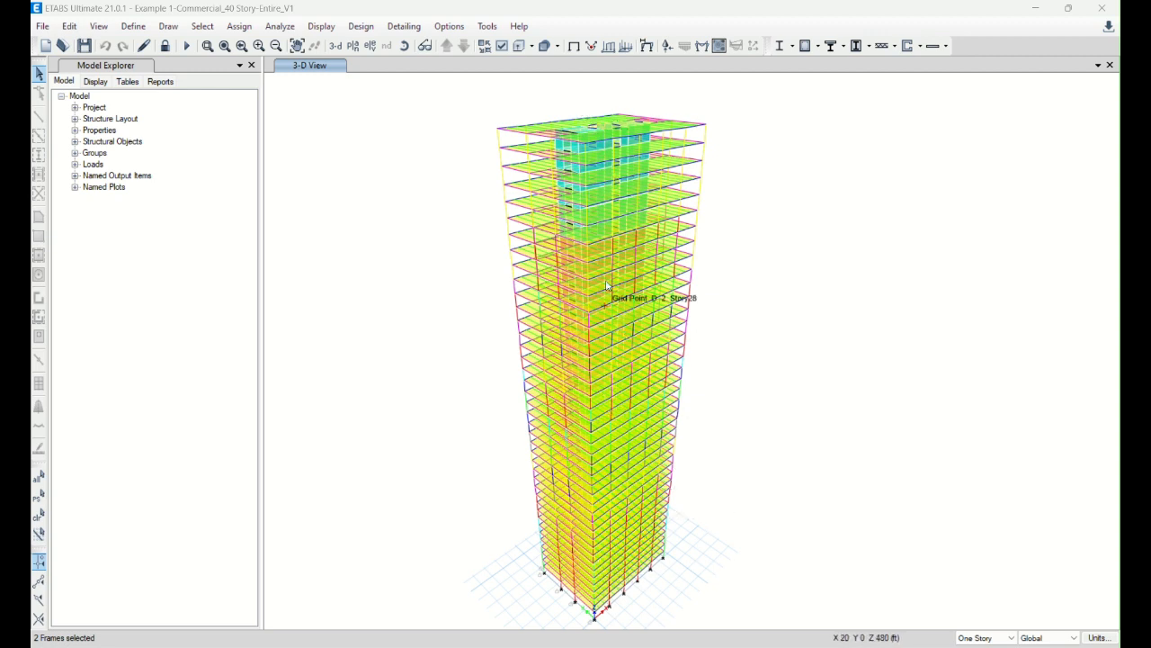
- Review the list of materials defined in the model without changing any of them
{"action": "left_click", "coordinate": [135, 27]}
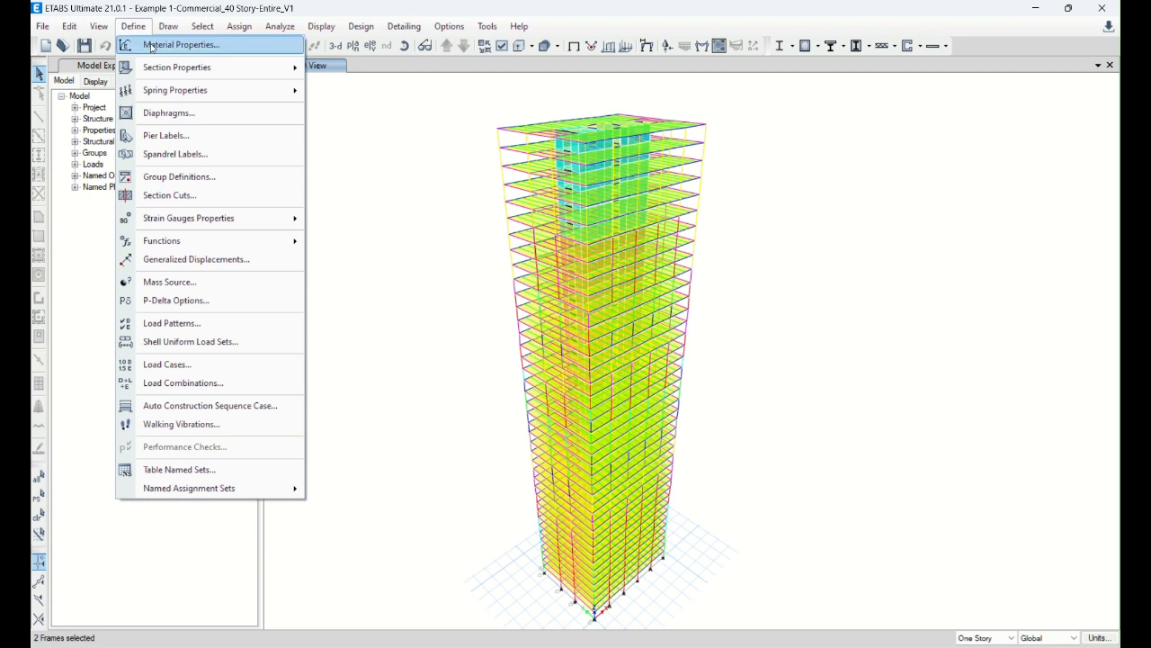
{"action": "left_click", "coordinate": [171, 43]}
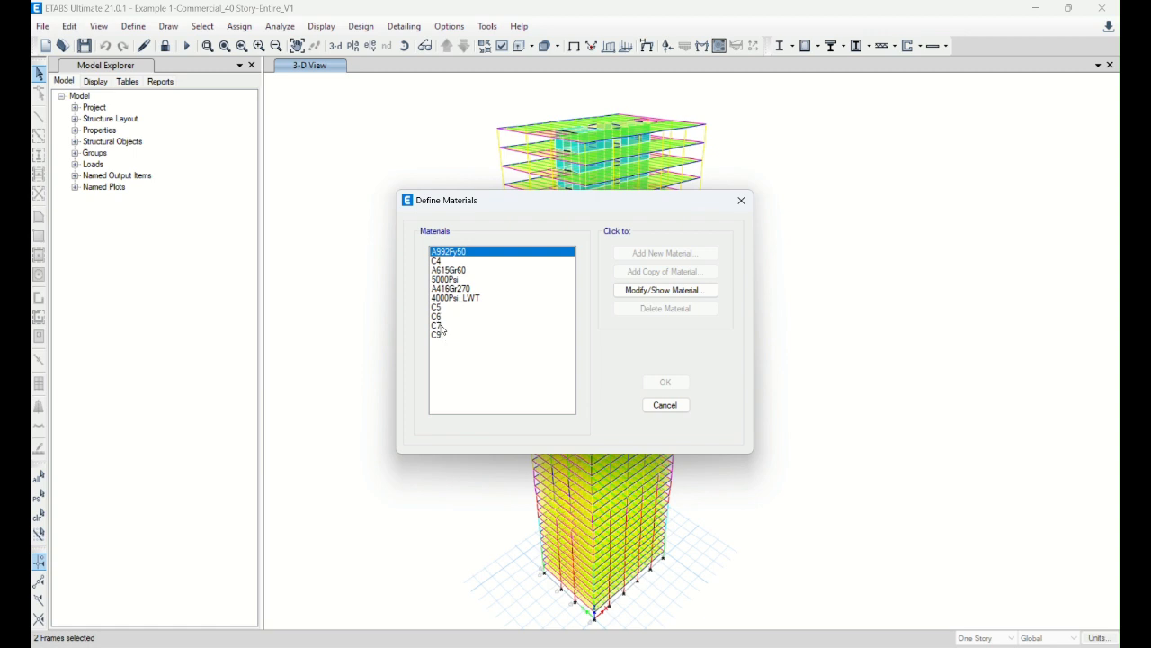
{"action": "left_click", "coordinate": [666, 405]}
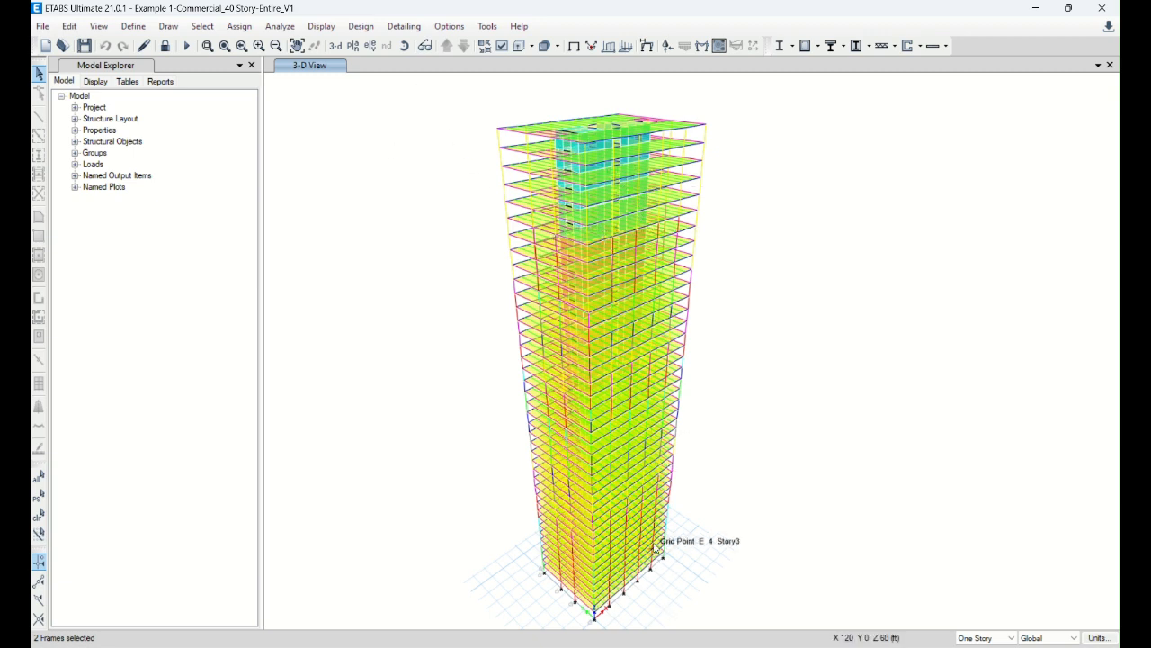
- Review the wall section properties defined in the model without changing them
{"action": "left_click", "coordinate": [140, 26]}
{"action": "mouse_move", "coordinate": [162, 68]}
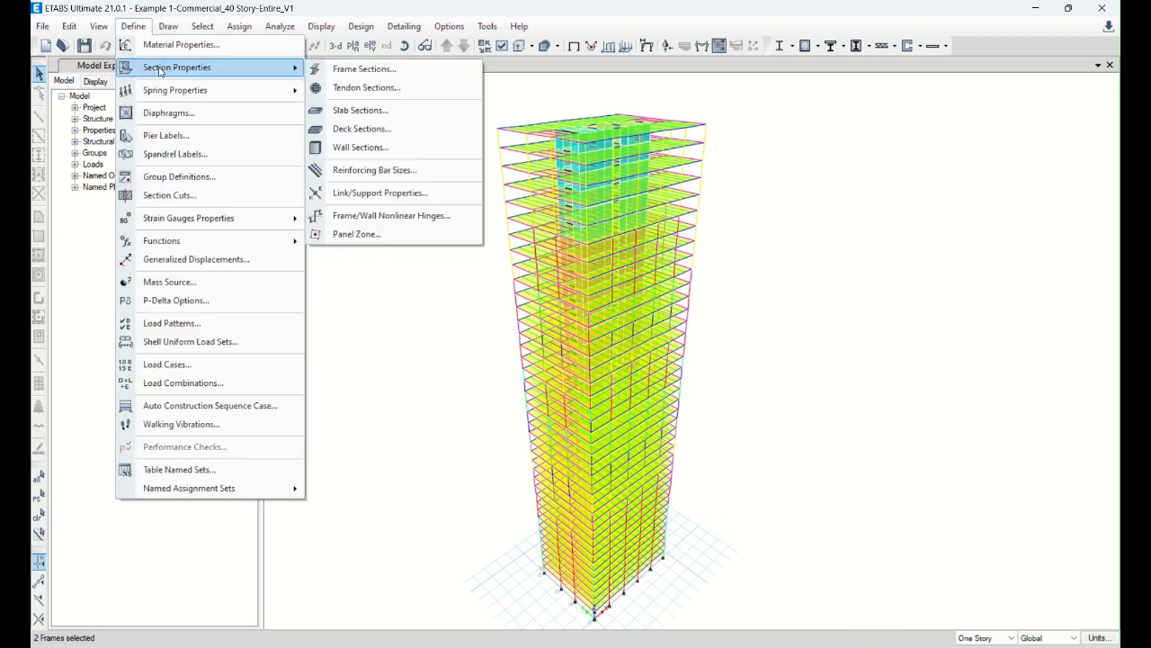
{"action": "left_click", "coordinate": [330, 146]}
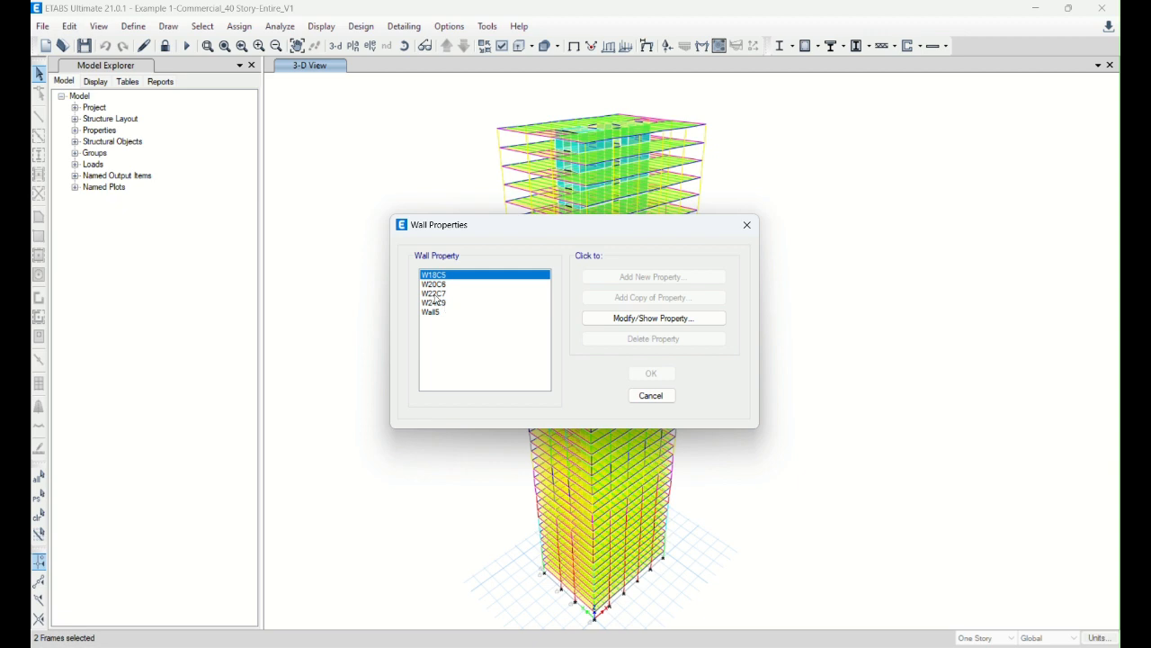
{"action": "left_click", "coordinate": [651, 396]}
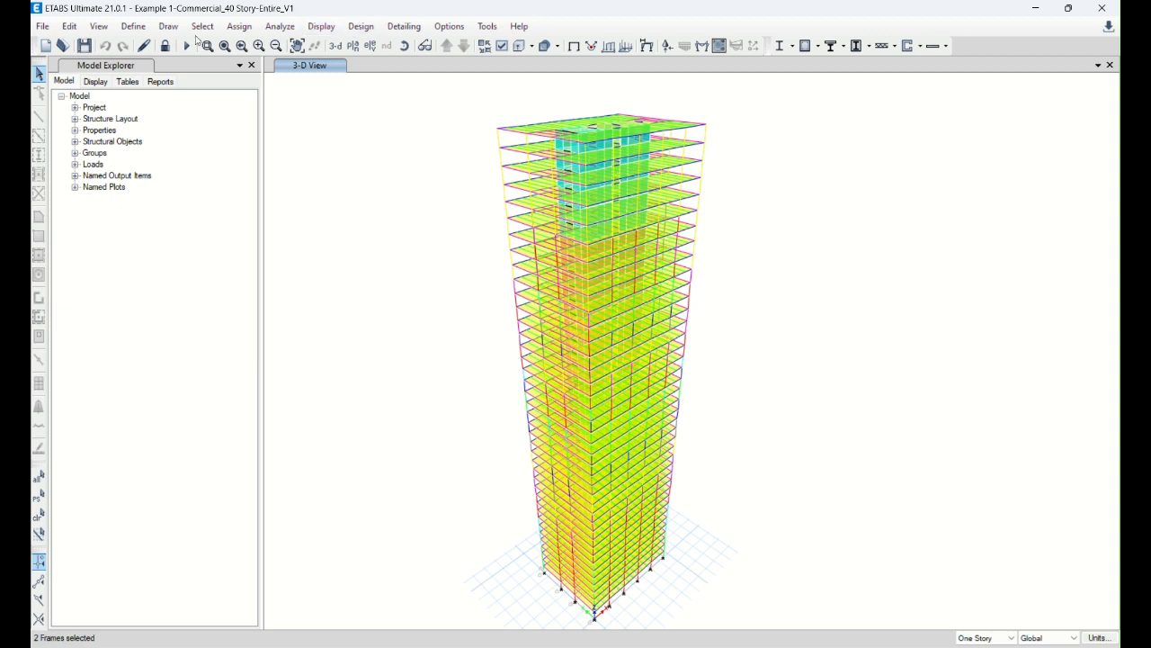
- Examine the definitions of the 0.625WxServ and 0.625WyServ load combinations, leaving them unmodified
{"action": "left_click", "coordinate": [133, 26]}
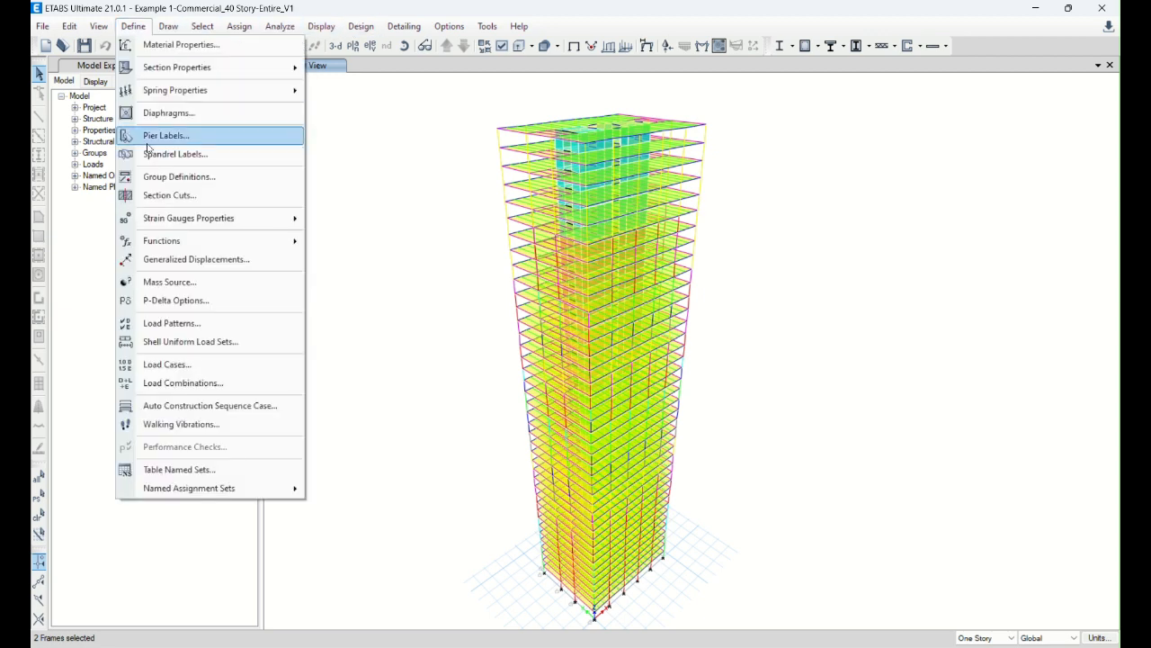
{"action": "left_click", "coordinate": [183, 383]}
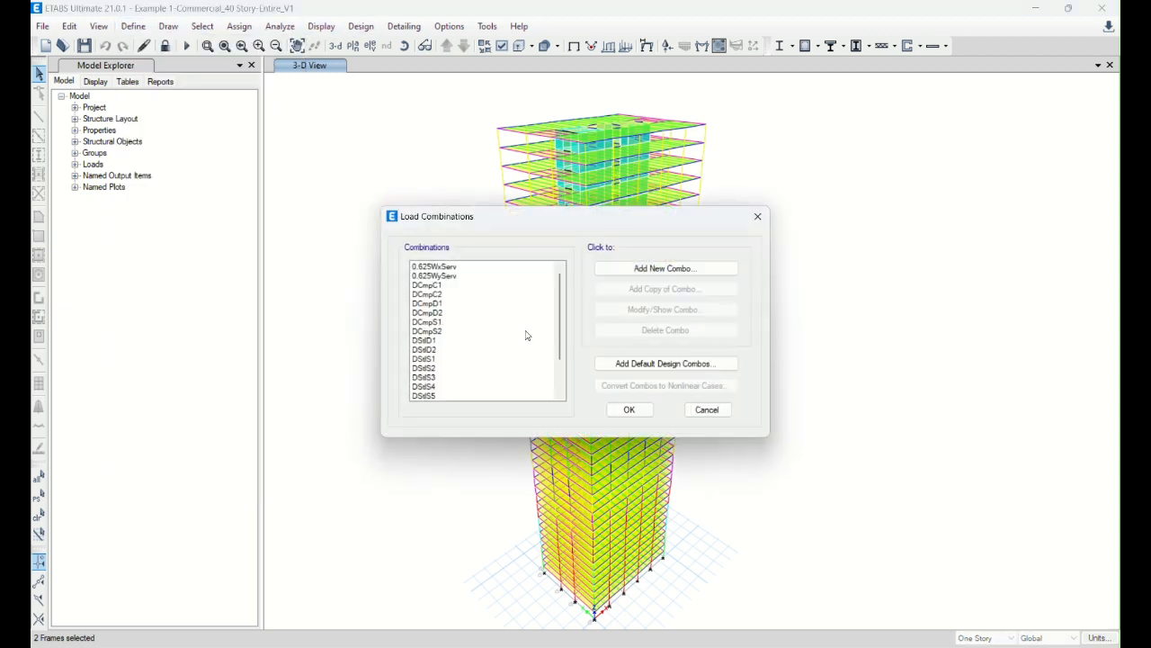
{"action": "left_click", "coordinate": [450, 268]}
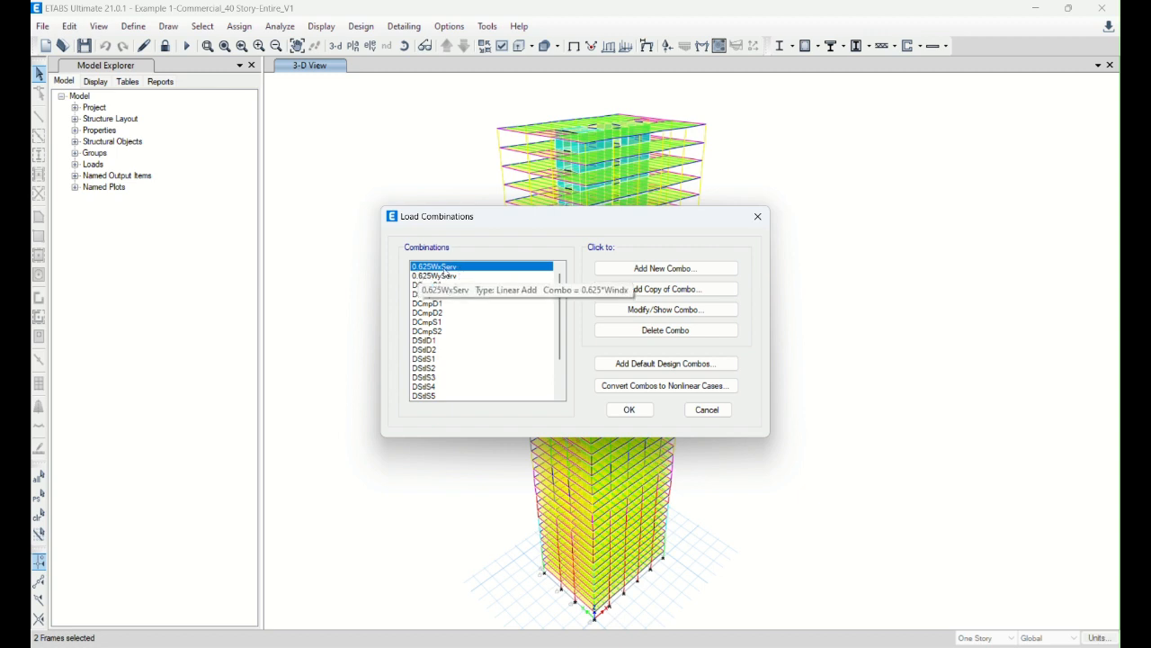
{"action": "left_click", "coordinate": [615, 308]}
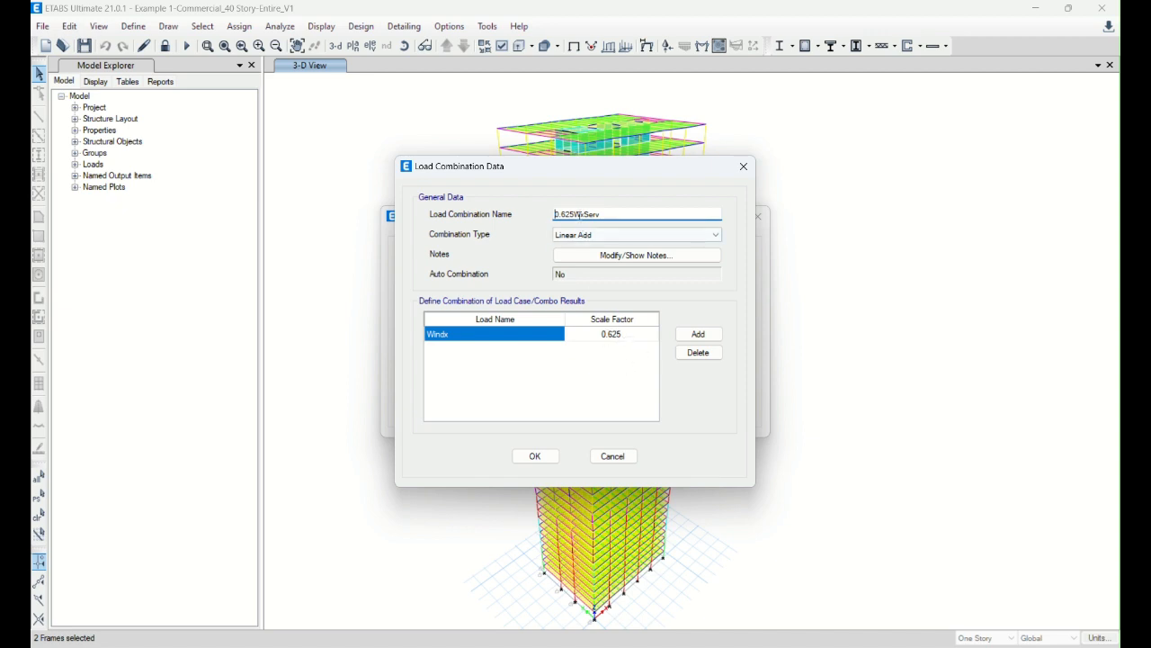
{"action": "left_click", "coordinate": [614, 456]}
{"action": "double_click", "coordinate": [432, 275]}
{"action": "left_click", "coordinate": [628, 459]}
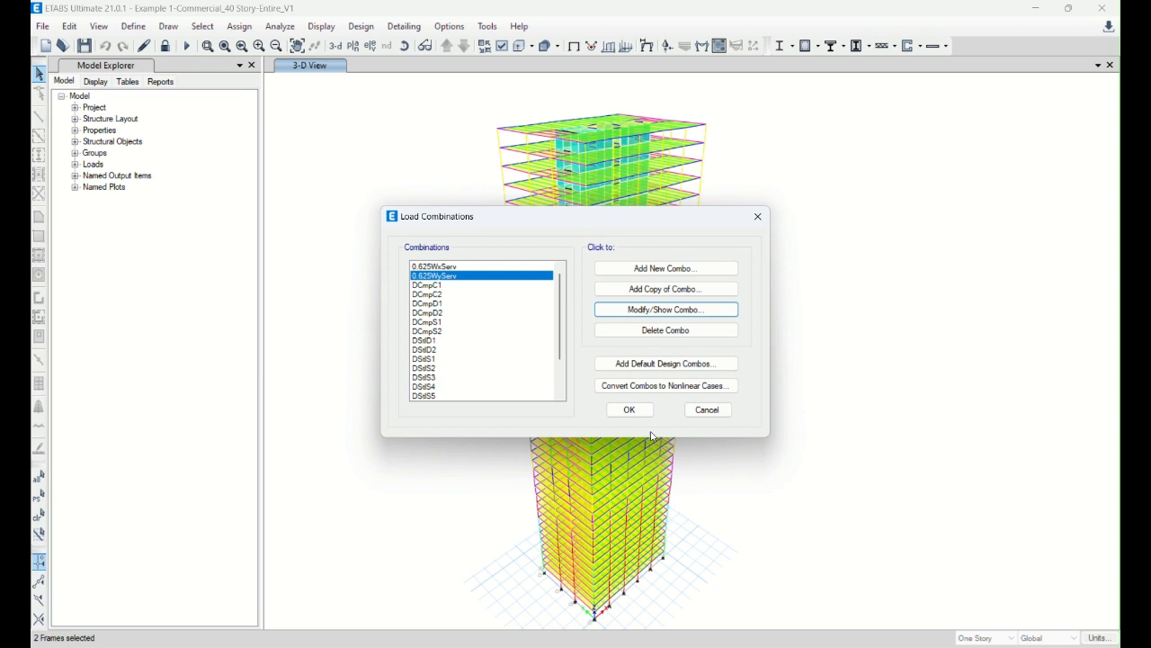
{"action": "left_click", "coordinate": [706, 410]}
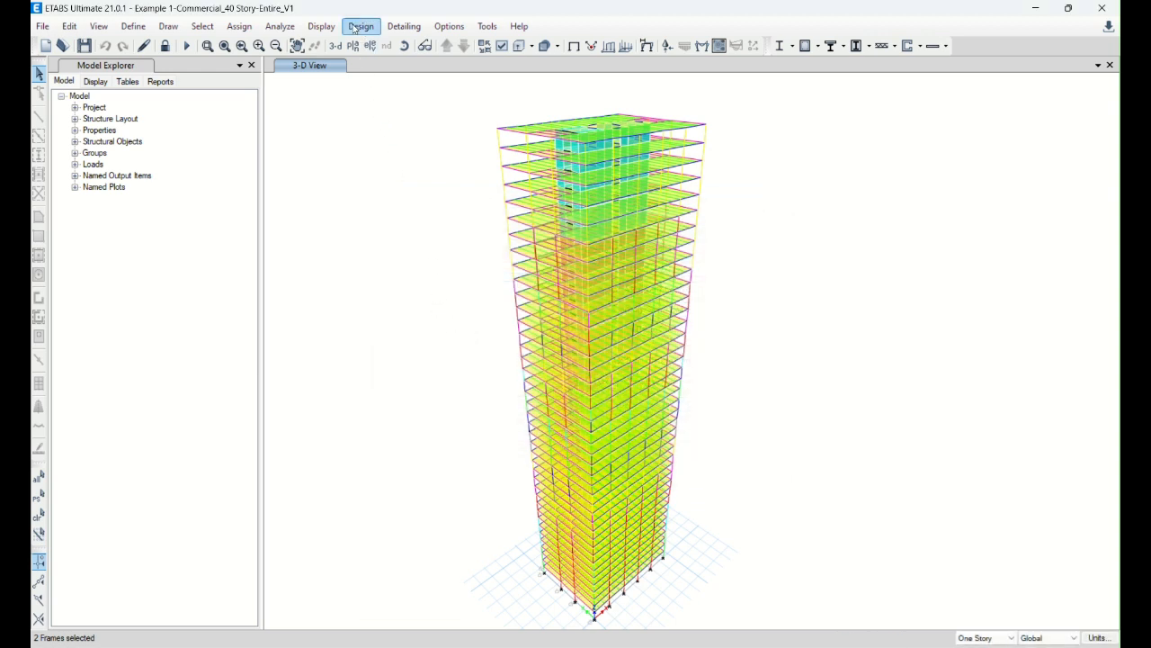
- Plot the maximum story displacement over all stories for the 0.625WyServ combination
{"action": "left_click", "coordinate": [321, 27]}
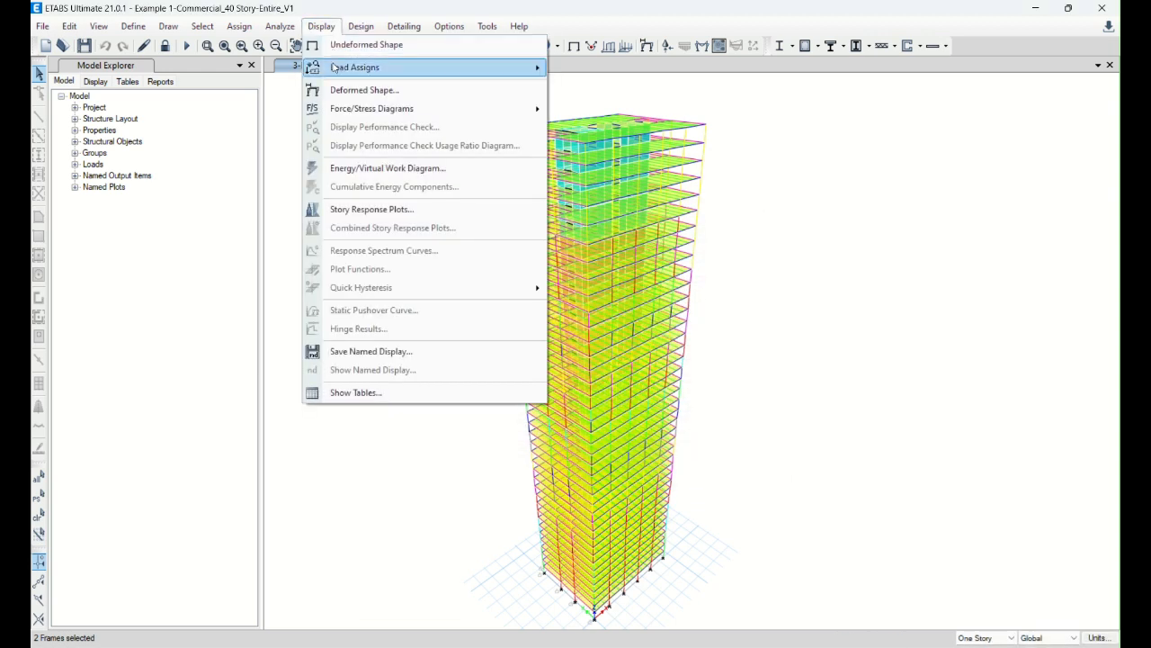
{"action": "left_click", "coordinate": [379, 210]}
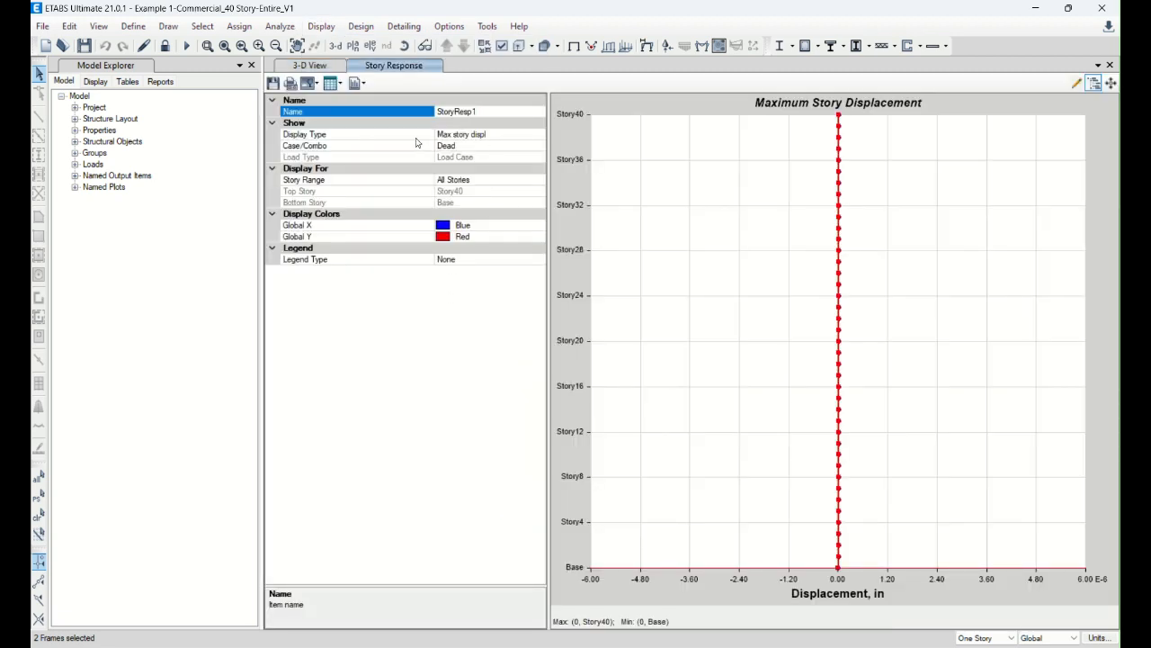
{"action": "left_click", "coordinate": [493, 147]}
{"action": "left_click", "coordinate": [539, 147]}
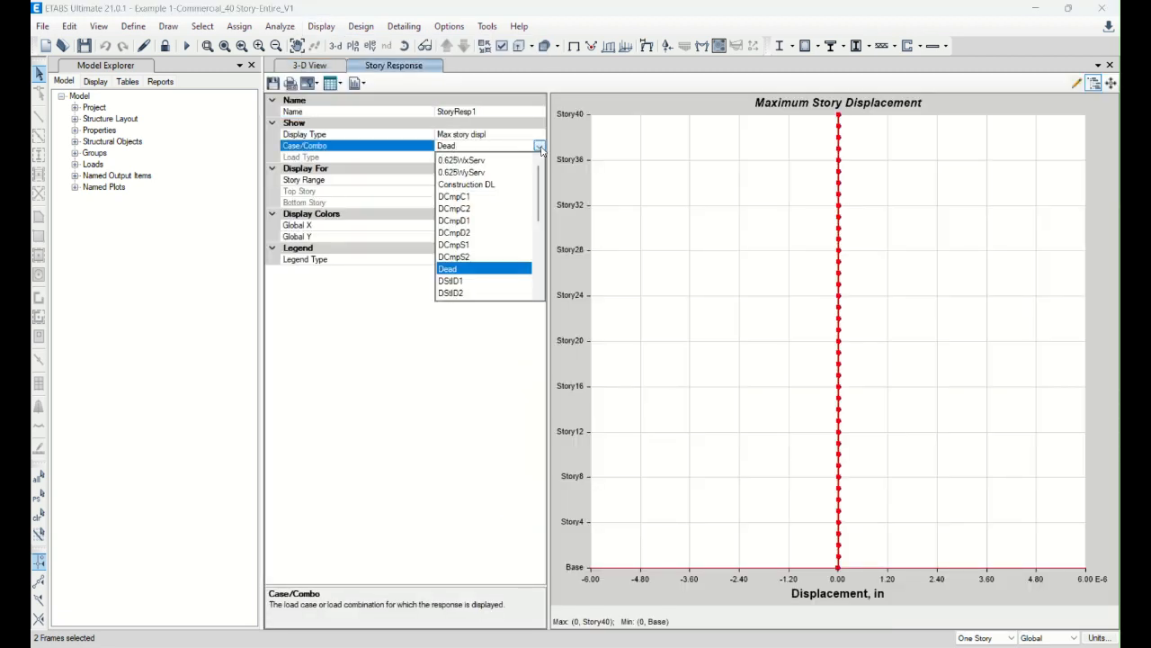
{"action": "left_click", "coordinate": [484, 174]}
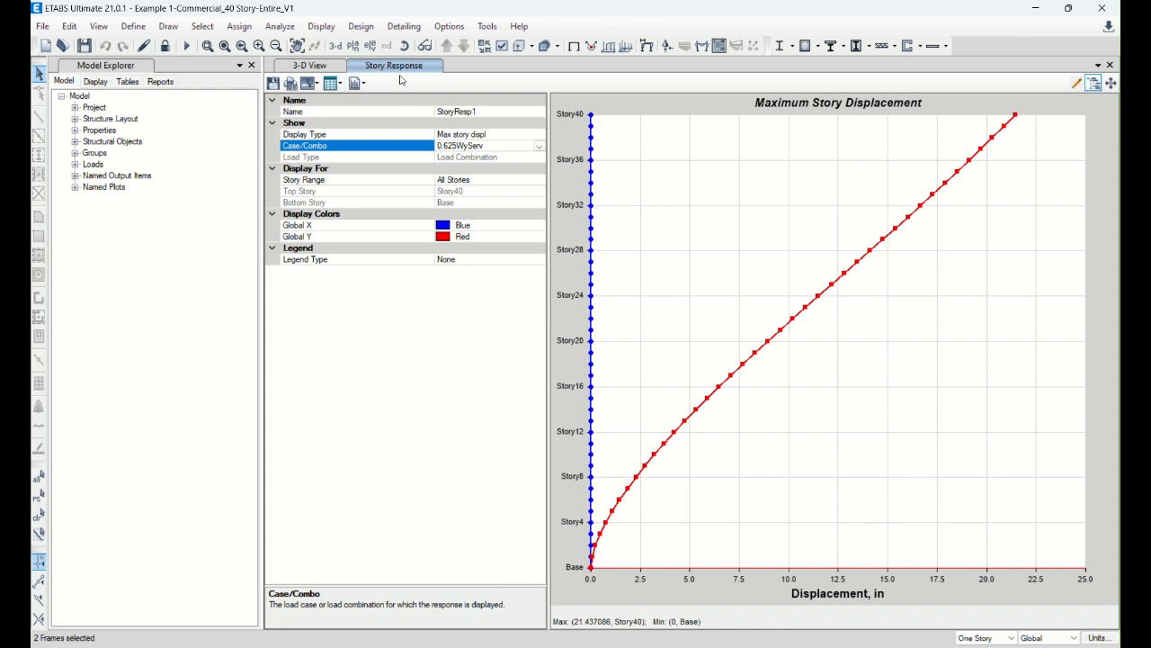
- Switch the 3-D view to the grid line F elevation and step through the elevations to grid line 3
{"action": "left_click", "coordinate": [311, 66]}
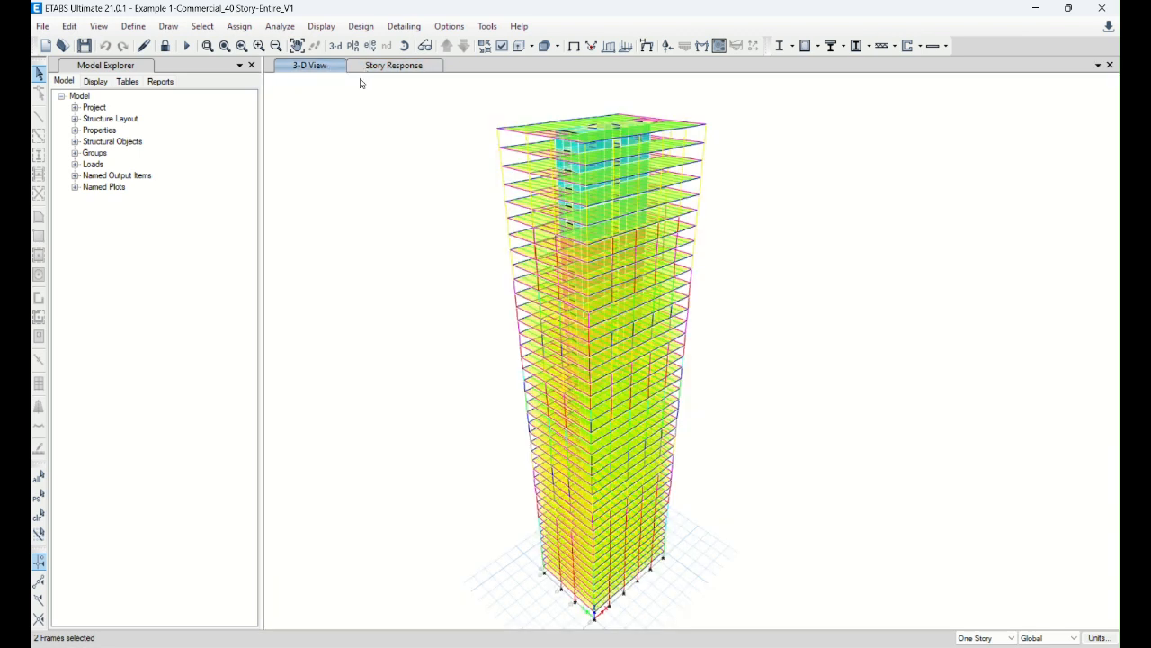
{"action": "left_click", "coordinate": [370, 45]}
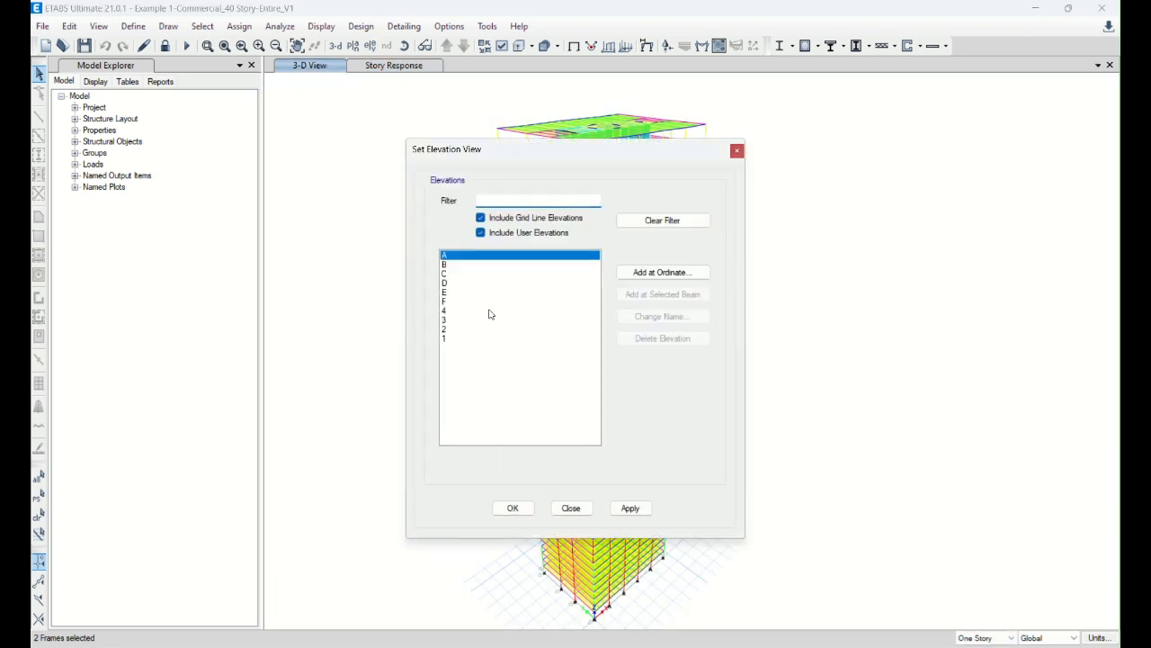
{"action": "left_click", "coordinate": [458, 301]}
{"action": "left_click", "coordinate": [512, 507]}
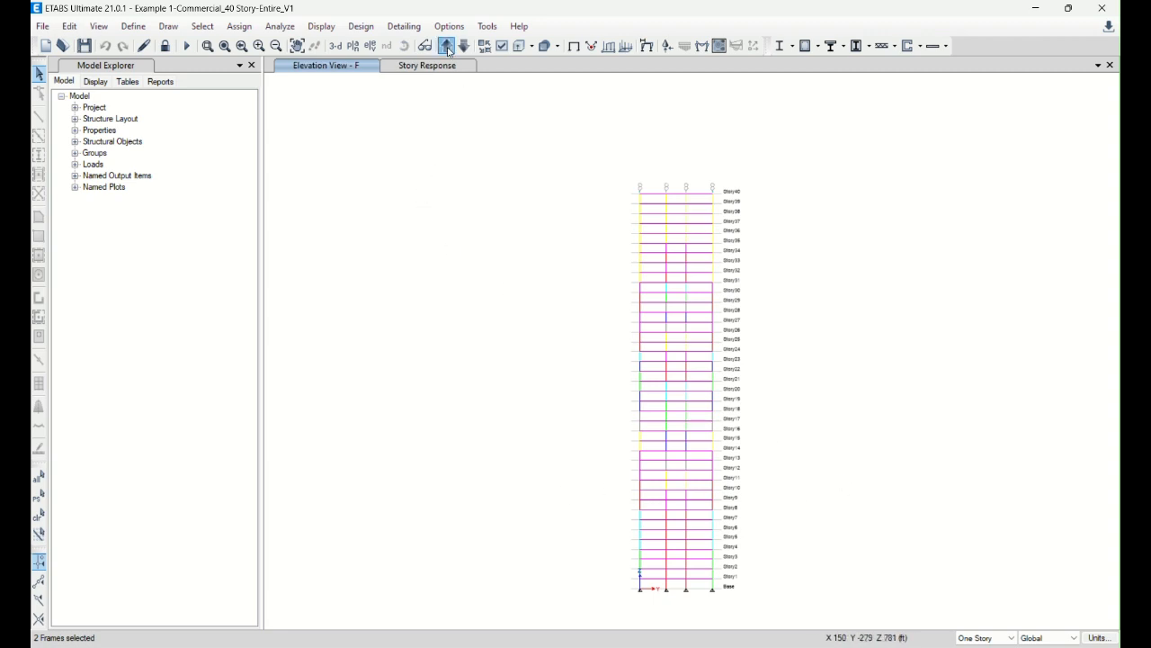
{"action": "left_click", "coordinate": [447, 46]}
{"action": "left_click", "coordinate": [447, 45]}
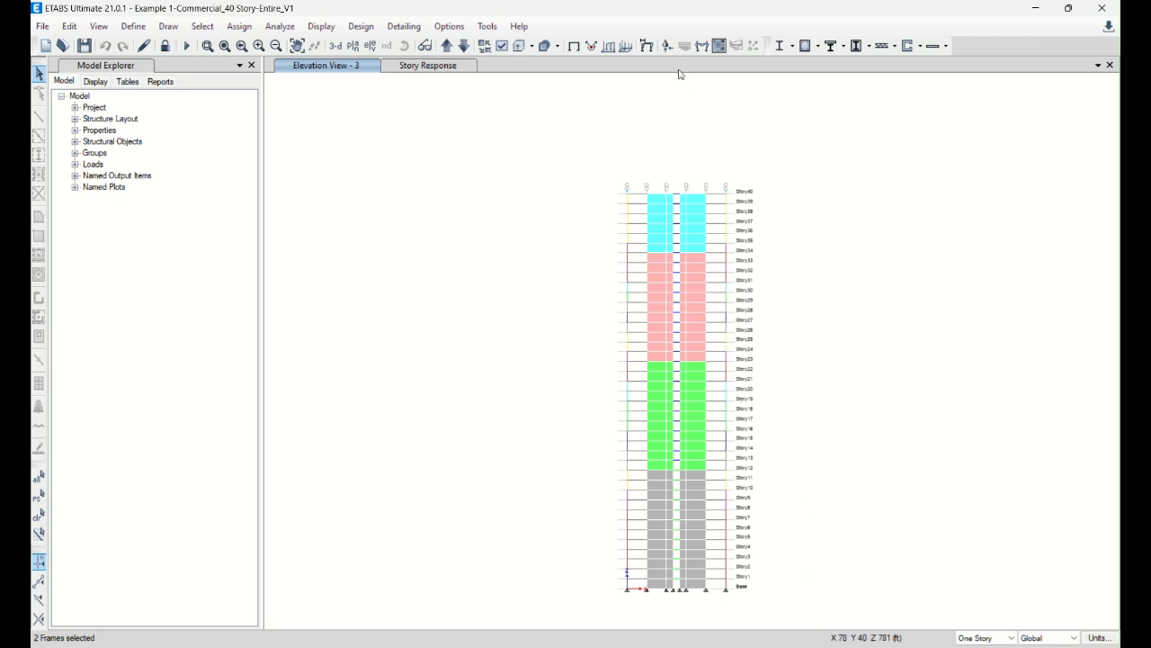
- Display the filled axial force diagram of the frames in elevation 3 for the Dead load case
{"action": "left_click", "coordinate": [702, 45]}
{"action": "left_click_drag", "start_coordinate": [634, 155], "coordinate": [495, 146]}
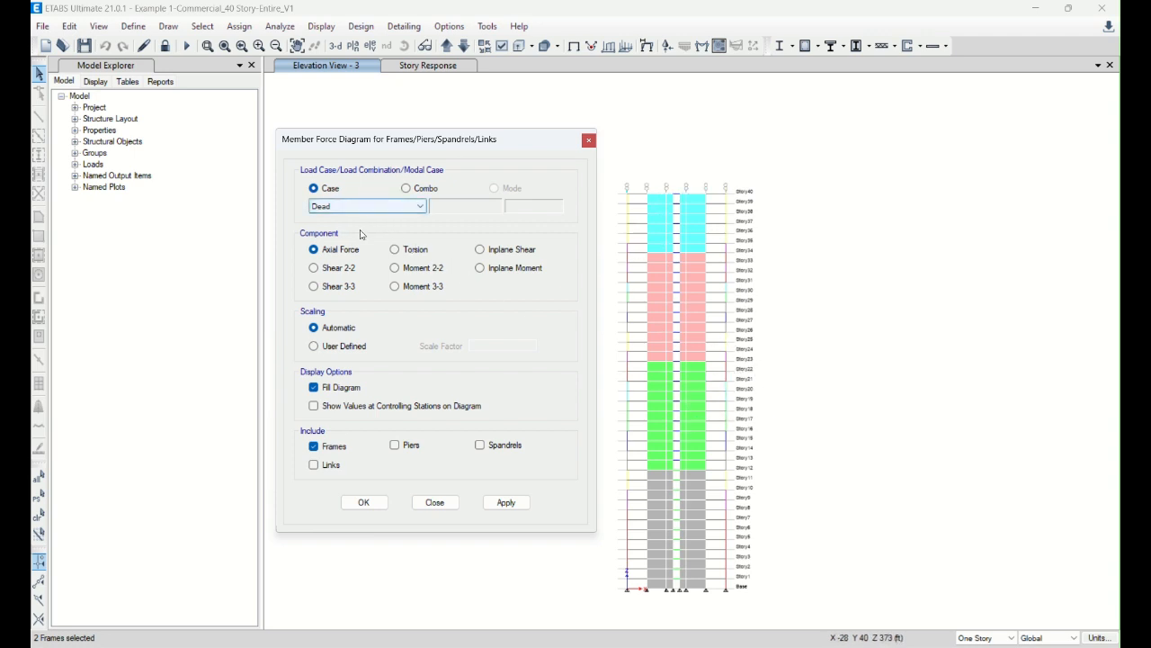
{"action": "left_click", "coordinate": [506, 502]}
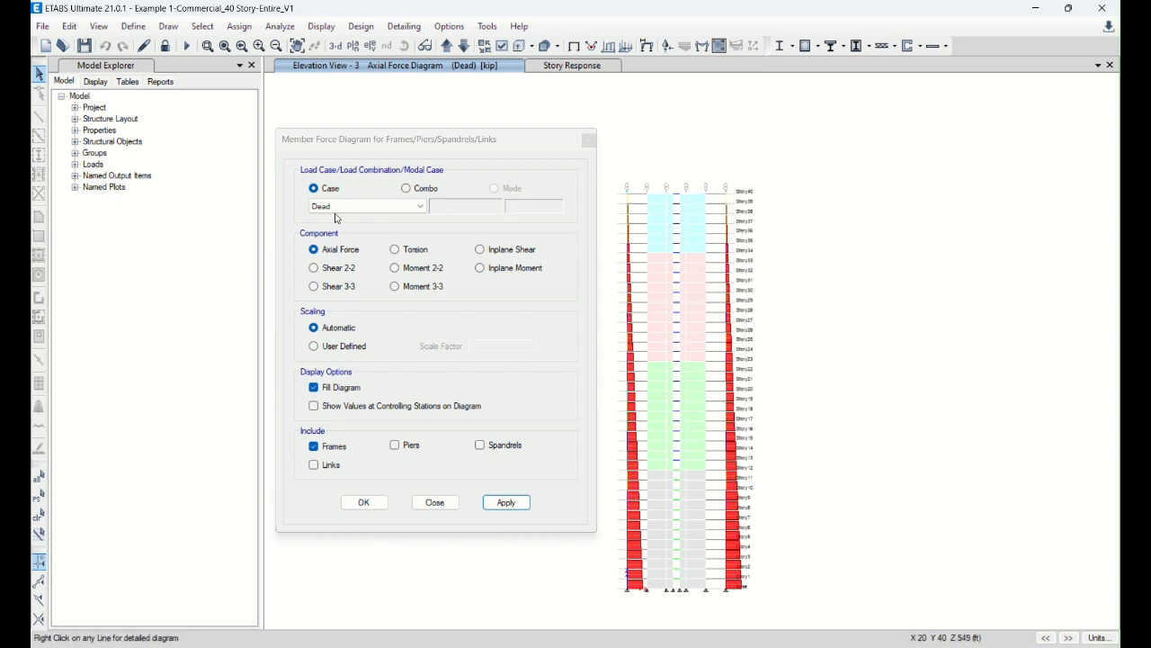
- Display the frame axial force diagram in elevation 3 for the DStlS2 load combination
{"action": "left_click", "coordinate": [415, 192]}
{"action": "left_click", "coordinate": [394, 207]}
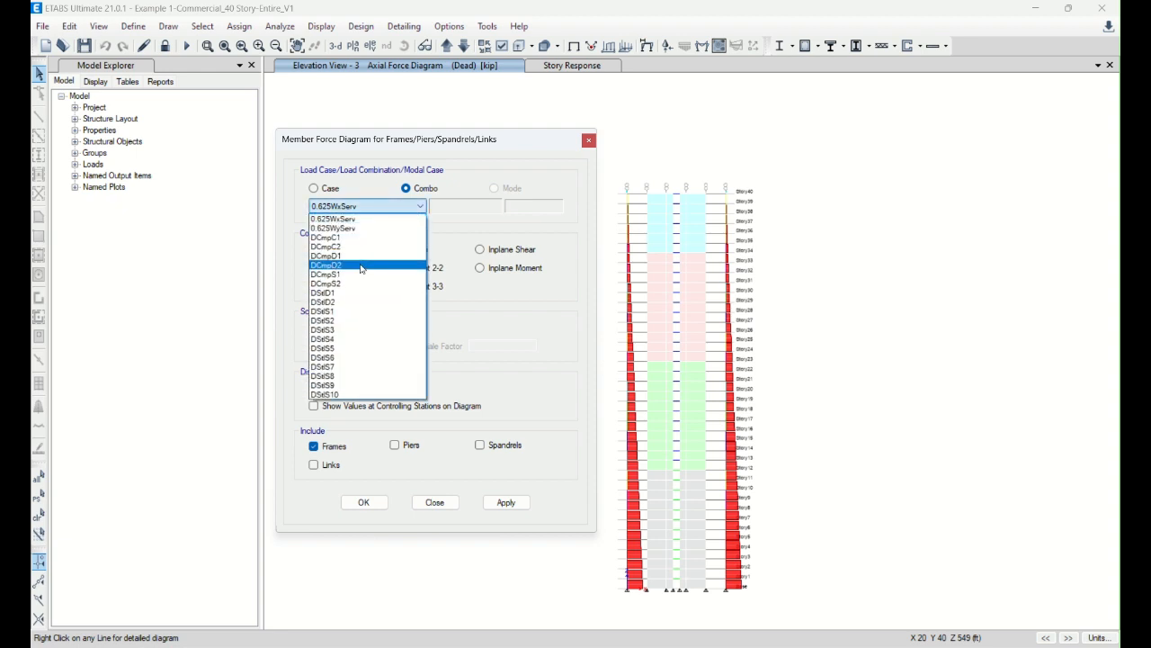
{"action": "left_click", "coordinate": [355, 321]}
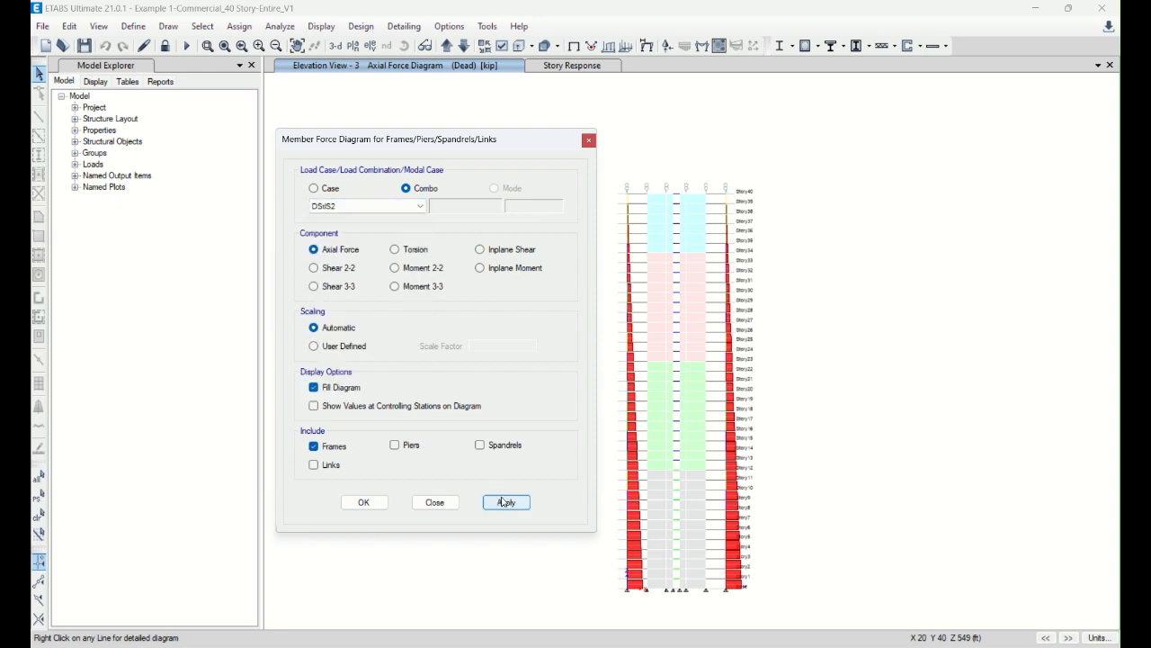
{"action": "left_click", "coordinate": [505, 502]}
{"action": "mouse_move", "coordinate": [629, 441]}
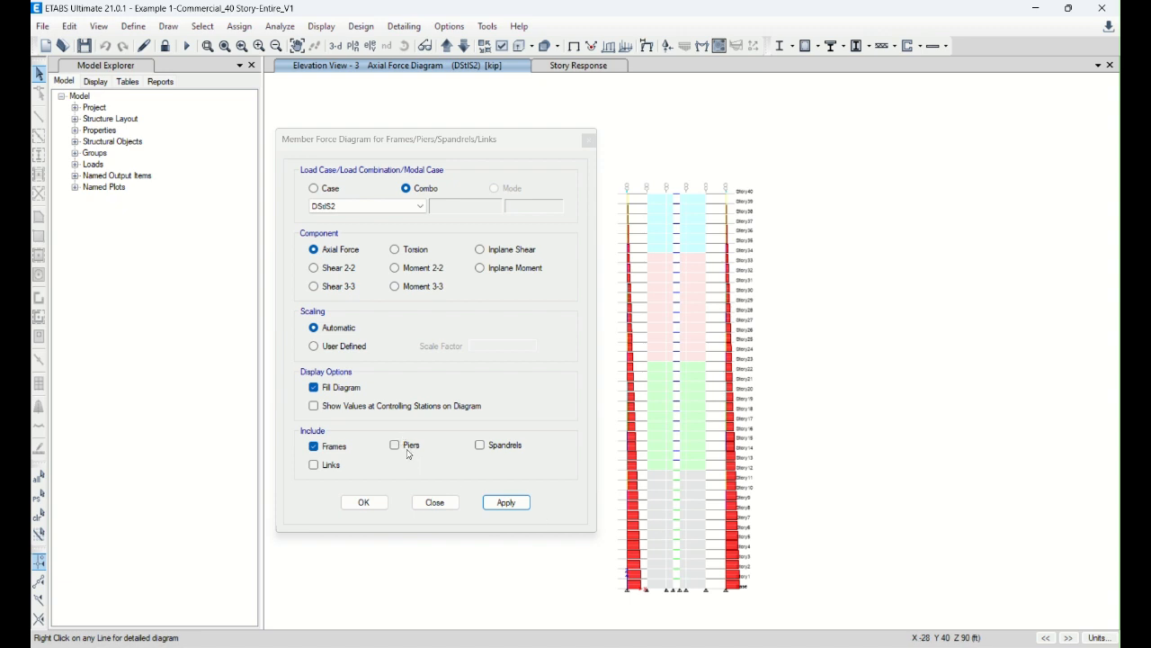
{"action": "left_click", "coordinate": [435, 502]}
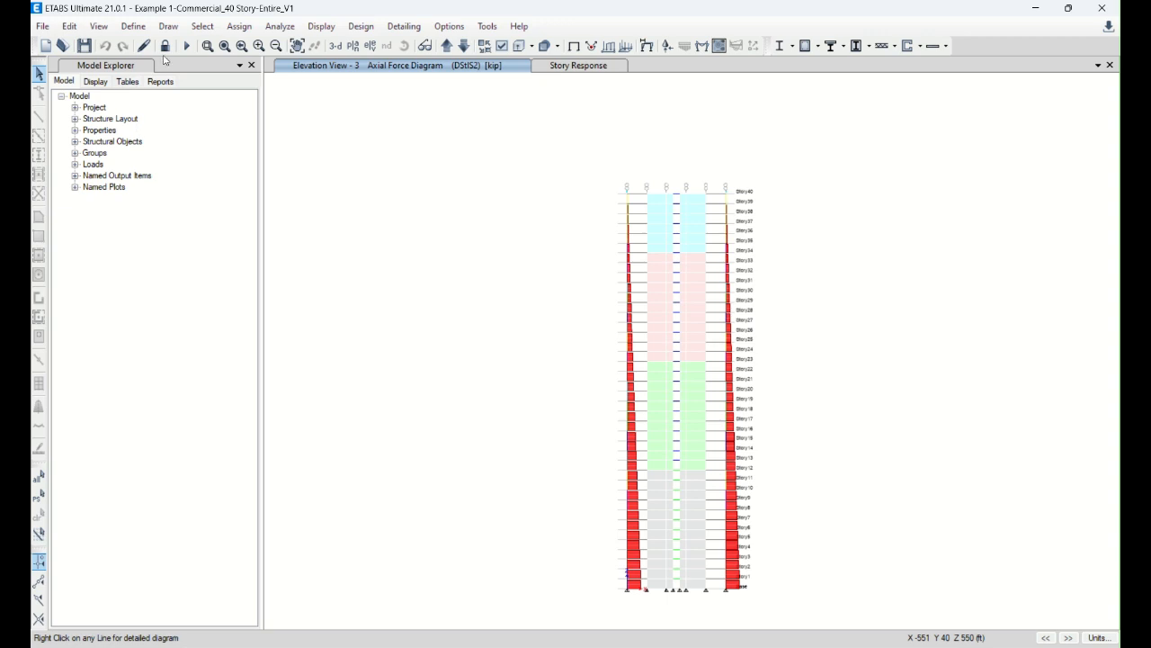
- Unlock the analyzed model for editing
{"action": "left_click", "coordinate": [165, 46]}
{"action": "left_click", "coordinate": [595, 387]}
{"action": "left_click_drag", "start_coordinate": [639, 167], "coordinate": [675, 599]}
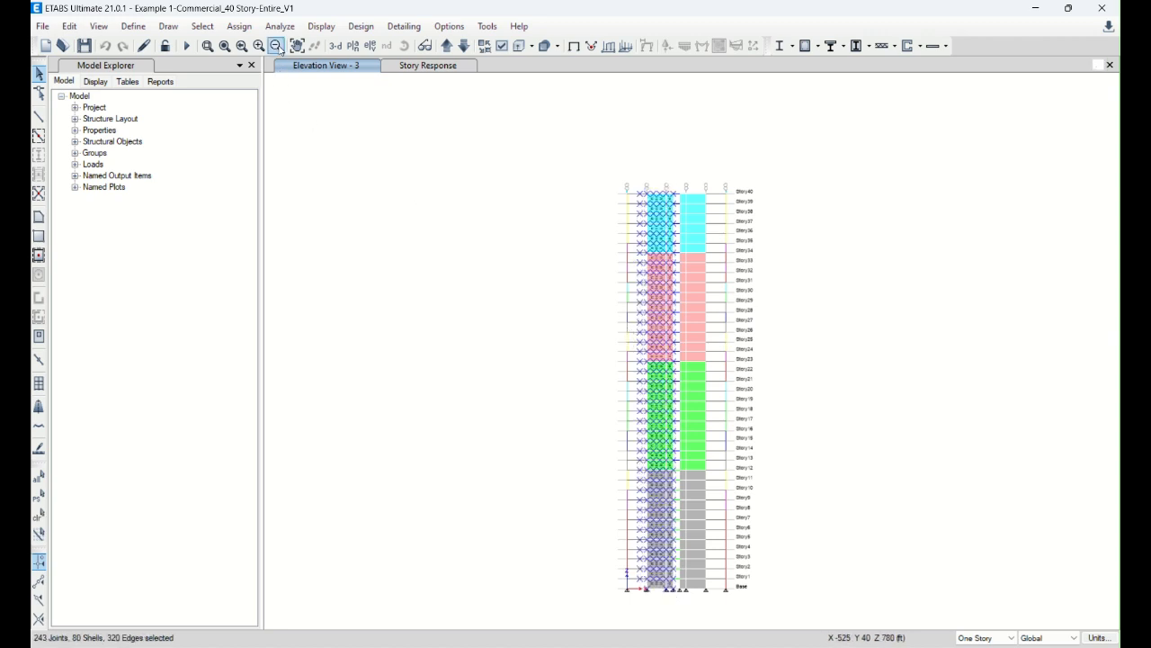
{"action": "left_click", "coordinate": [240, 26]}
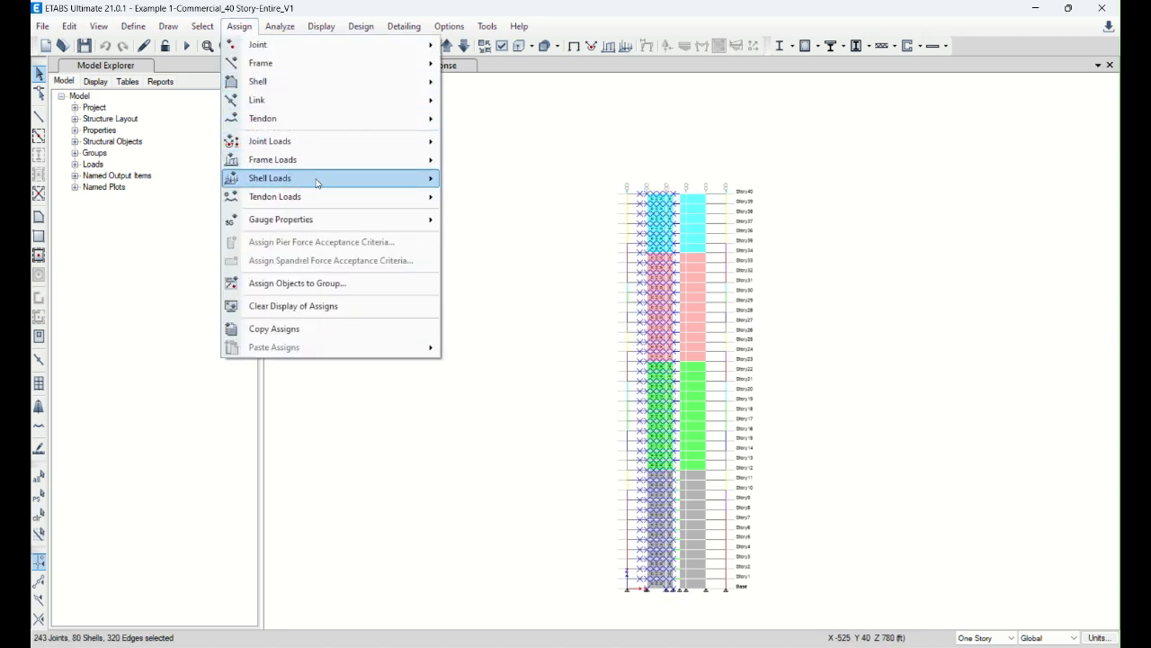
{"action": "mouse_move", "coordinate": [316, 183]}
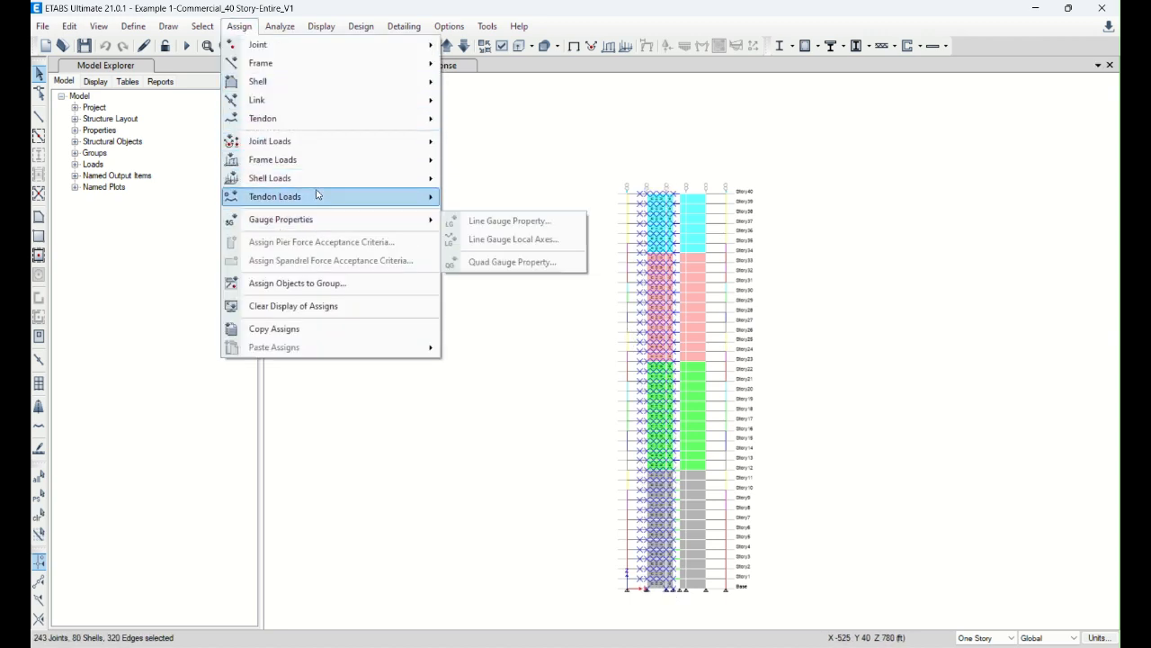
{"action": "mouse_move", "coordinate": [310, 90]}
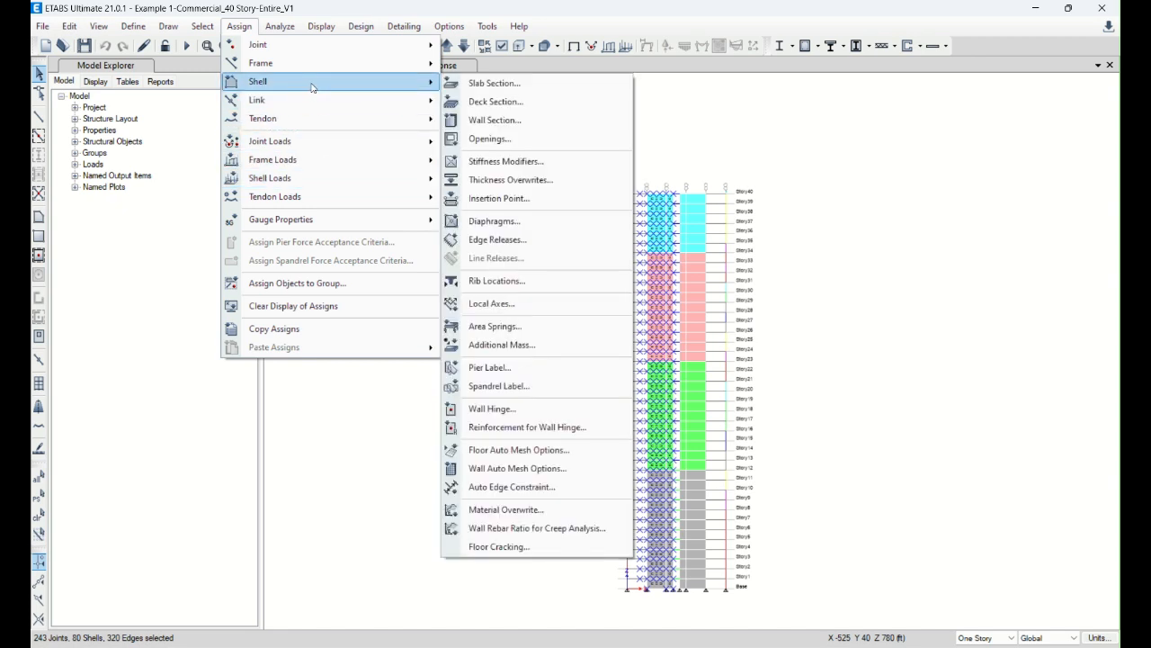
{"action": "left_click", "coordinate": [517, 375]}
{"action": "left_click_drag", "start_coordinate": [551, 190], "coordinate": [453, 187]}
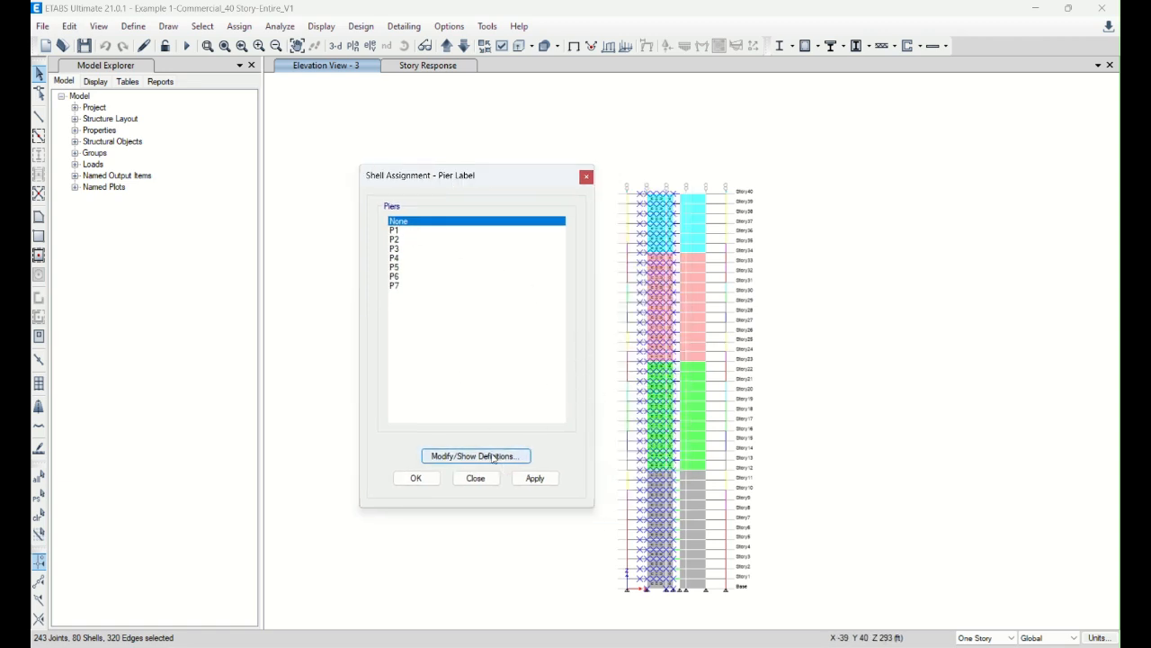
{"action": "left_click", "coordinate": [476, 478]}
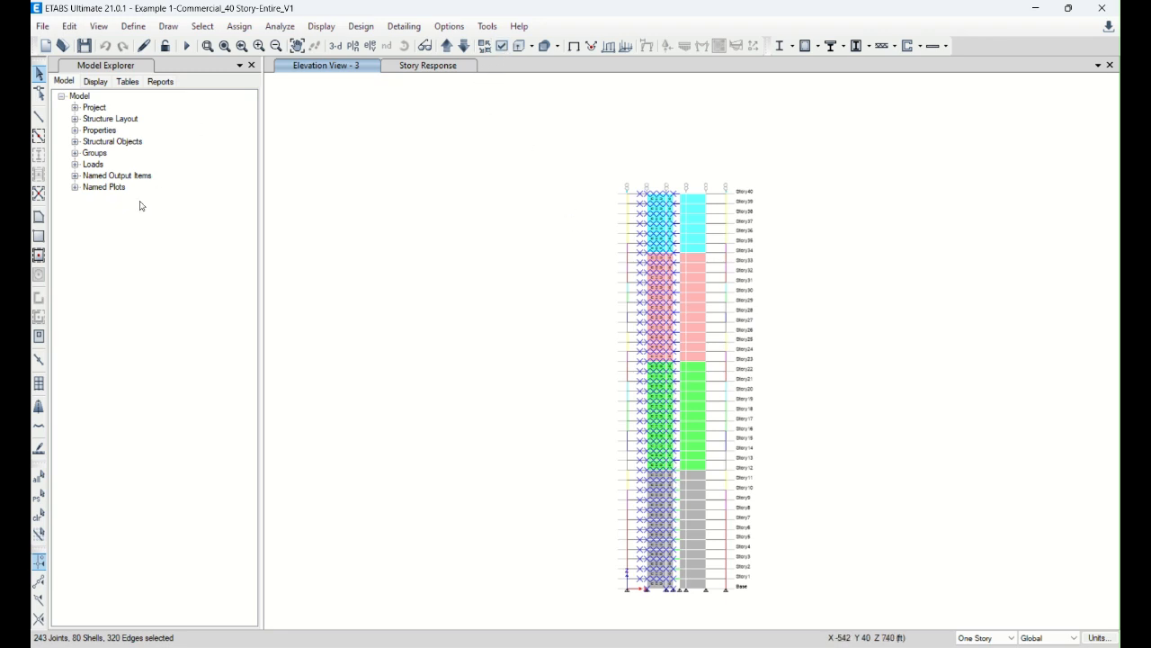
{"action": "left_click", "coordinate": [39, 515]}
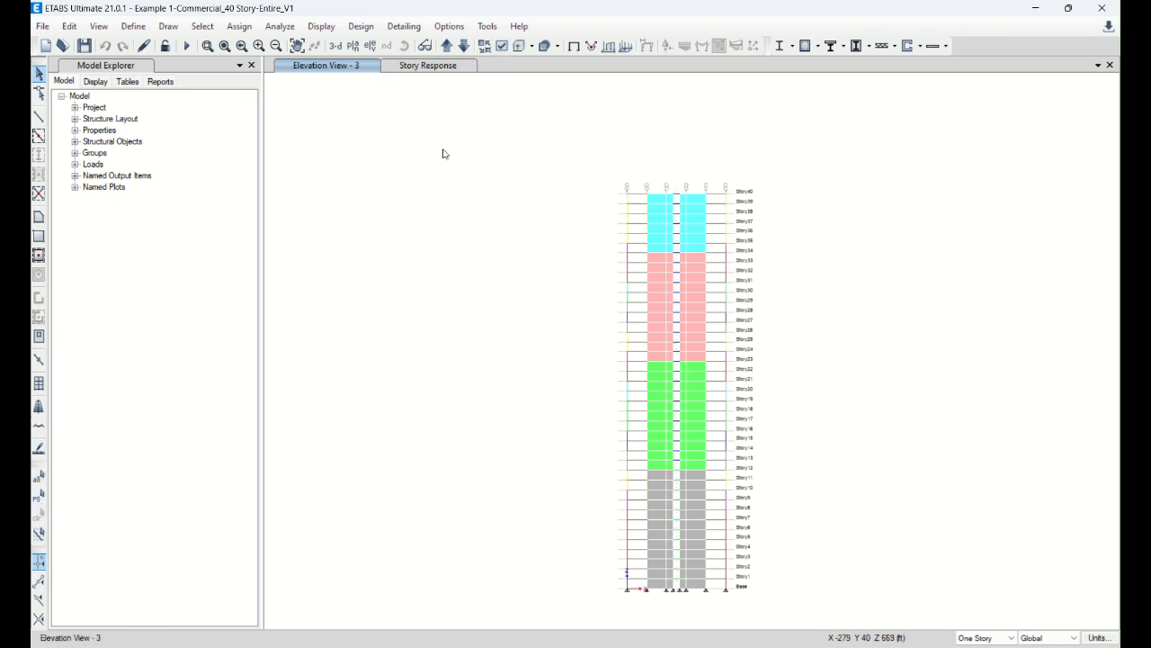
- Turn on the display of wall pier labels in the elevation 3 view
{"action": "left_click", "coordinate": [501, 47]}
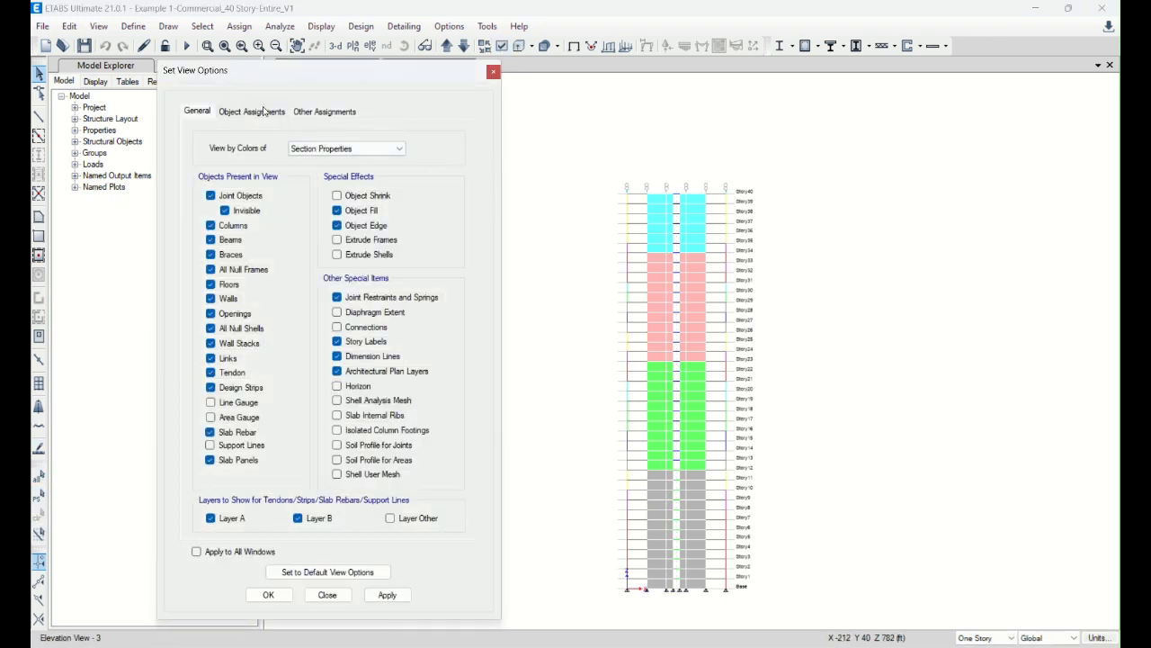
{"action": "left_click", "coordinate": [263, 111]}
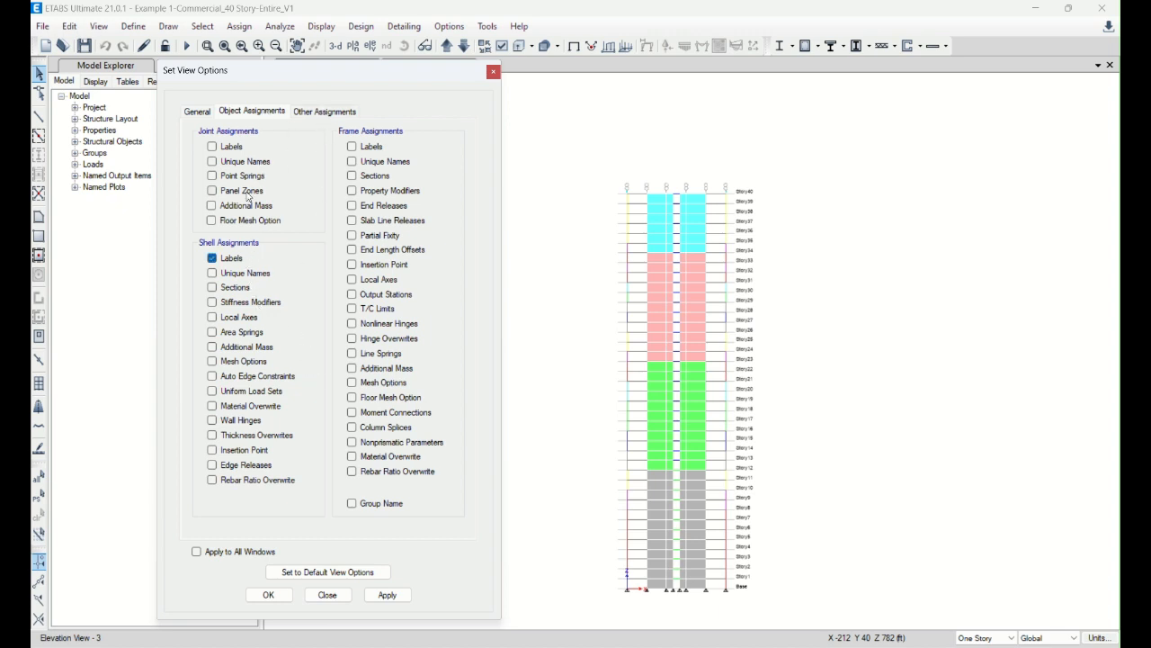
{"action": "left_click", "coordinate": [325, 112]}
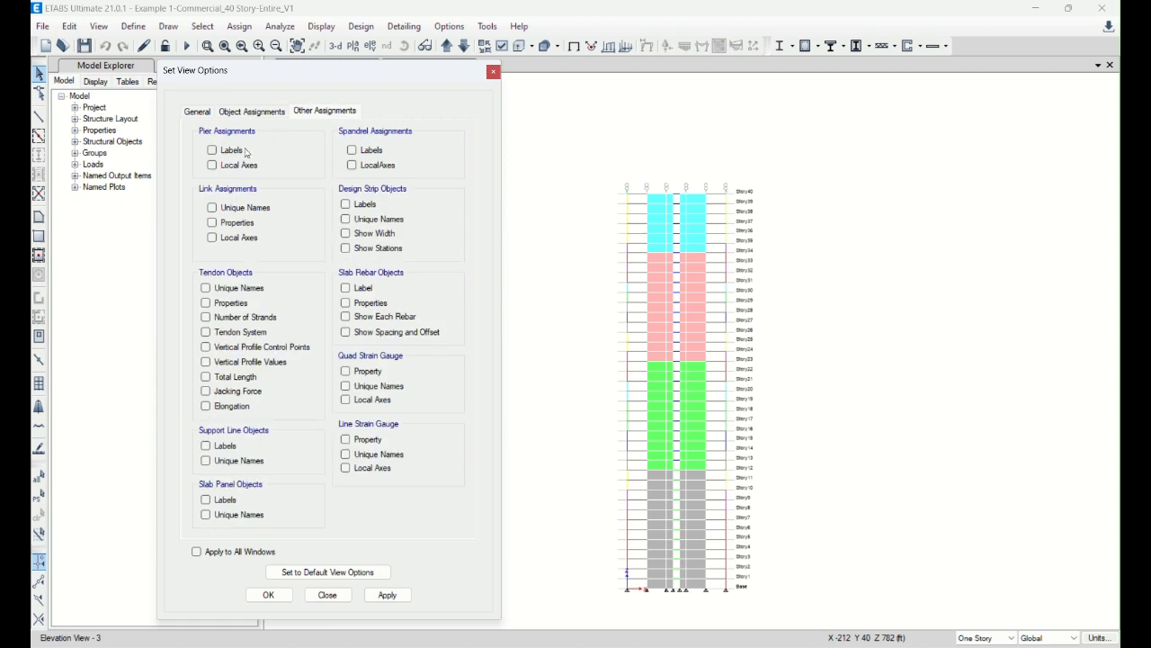
{"action": "left_click", "coordinate": [402, 593]}
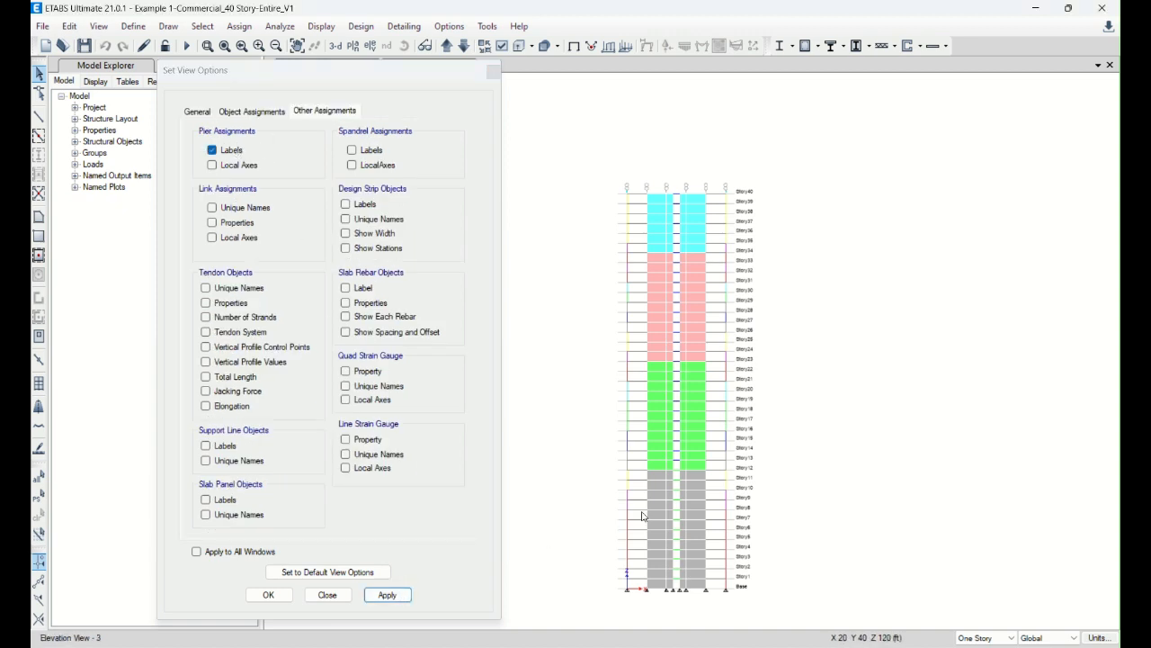
{"action": "left_click", "coordinate": [326, 595]}
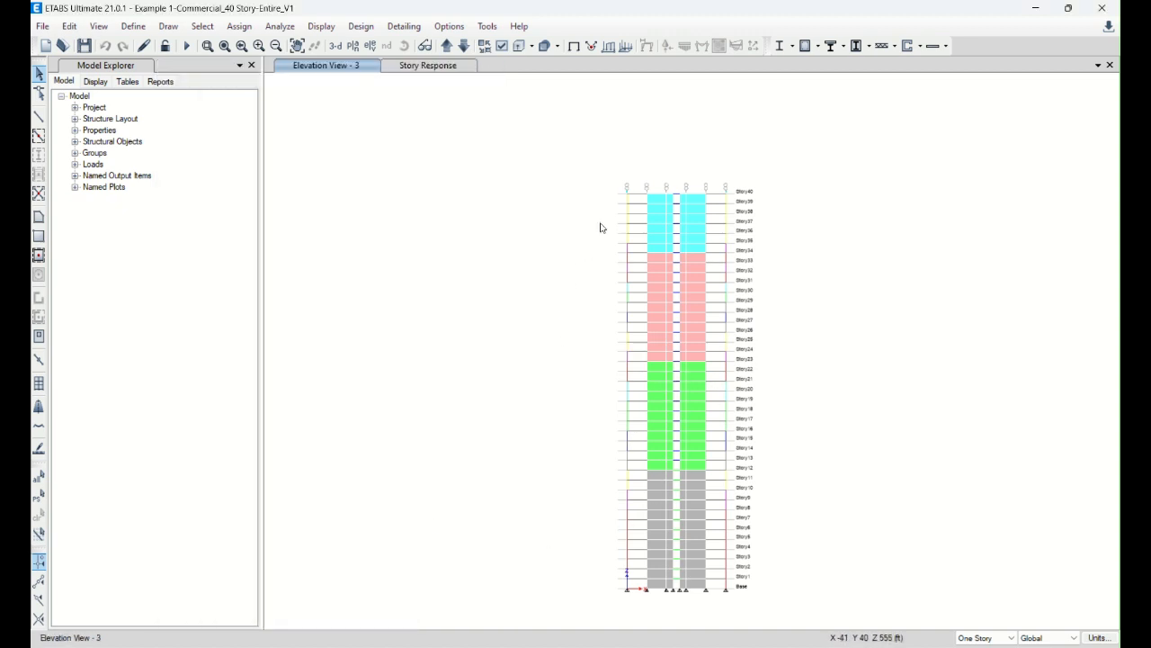
- Assign pier label P1 to the full-height wall stack on the grid B–C side of elevation 3
{"action": "left_click_drag", "start_coordinate": [633, 172], "coordinate": [681, 599]}
{"action": "left_click", "coordinate": [239, 26]}
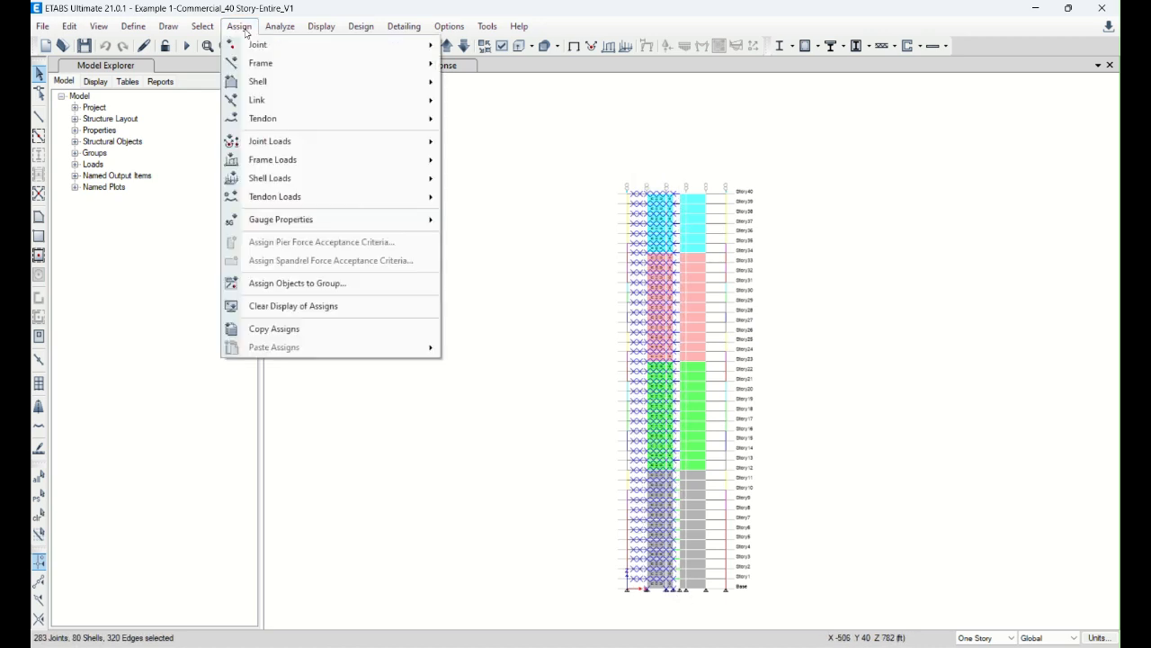
{"action": "left_click", "coordinate": [270, 81]}
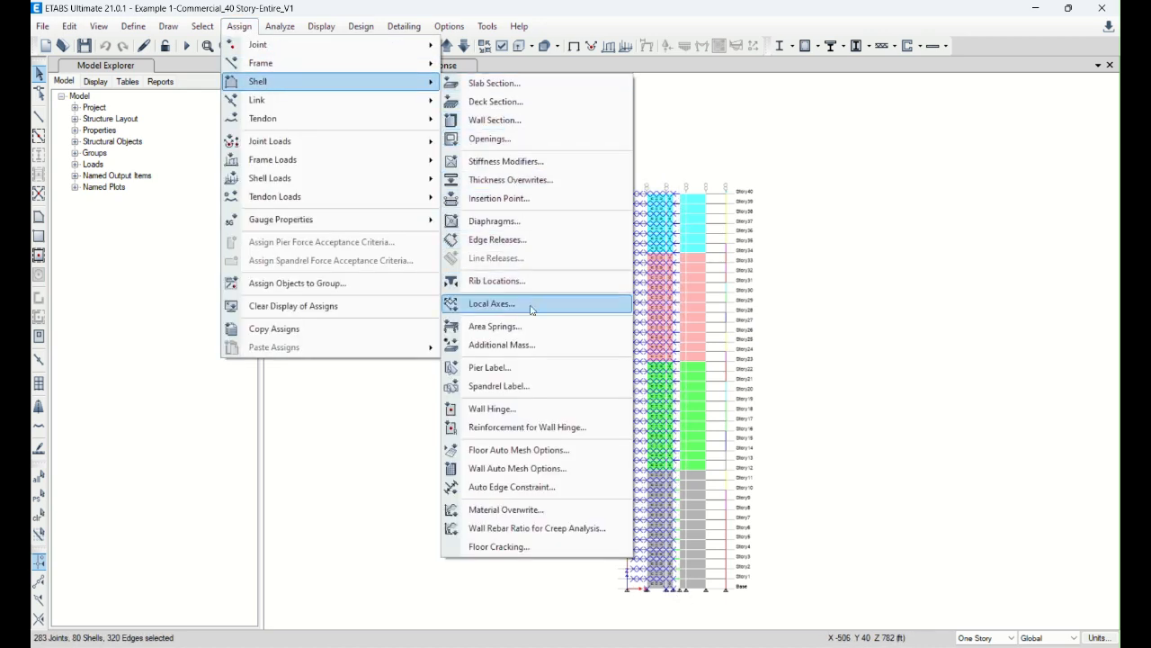
{"action": "left_click", "coordinate": [527, 367]}
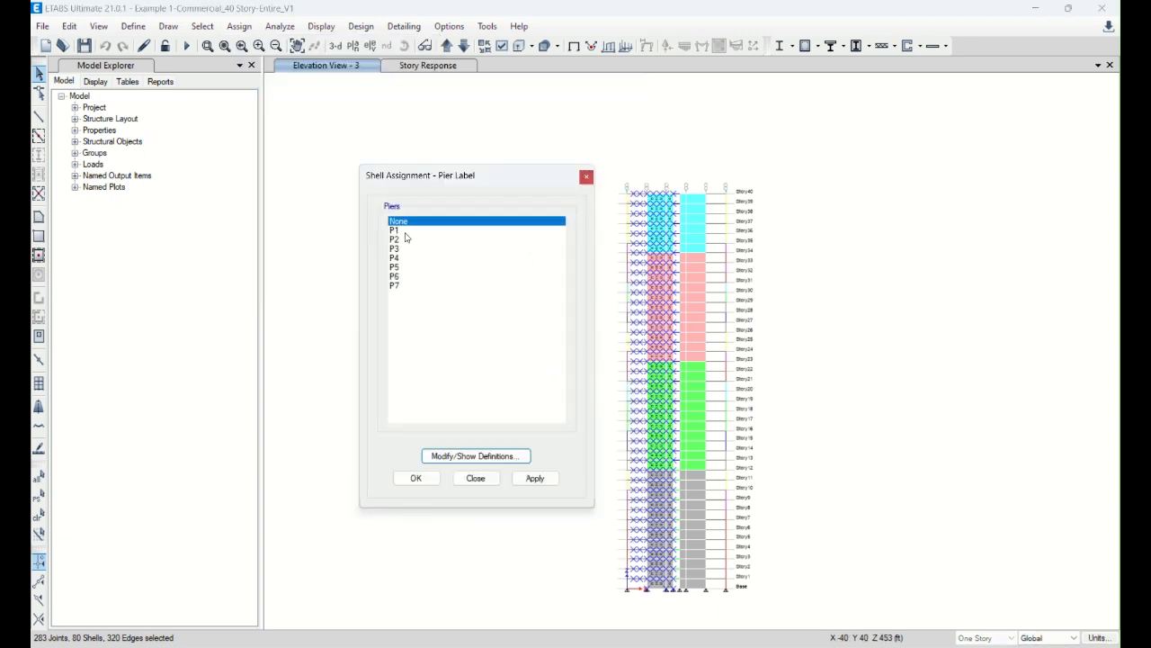
{"action": "left_click", "coordinate": [403, 231]}
{"action": "left_click", "coordinate": [534, 477]}
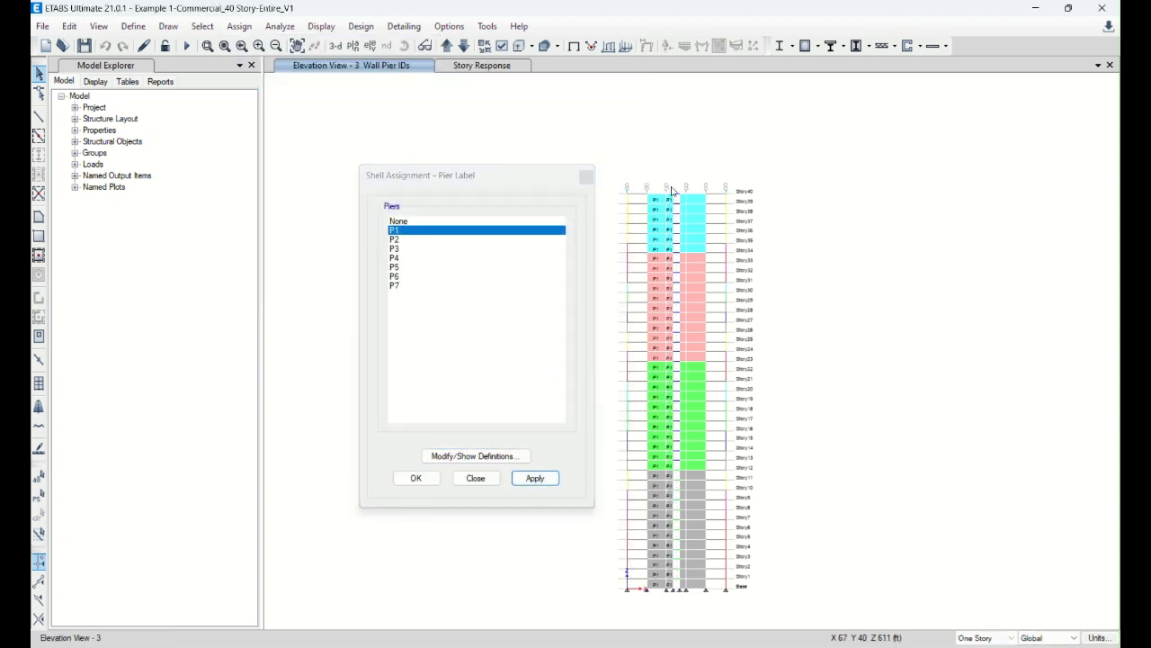
- Assign pier label P2 to the full-height wall stack on the grid D–E side of elevation 3
{"action": "mouse_move", "coordinate": [672, 191]}
{"action": "left_mouse_down"}
{"action": "mouse_move", "coordinate": [675, 180]}
{"action": "mouse_move", "coordinate": [711, 378]}
{"action": "mouse_move", "coordinate": [712, 609]}
{"action": "mouse_move", "coordinate": [701, 584]}
{"action": "left_mouse_up"}
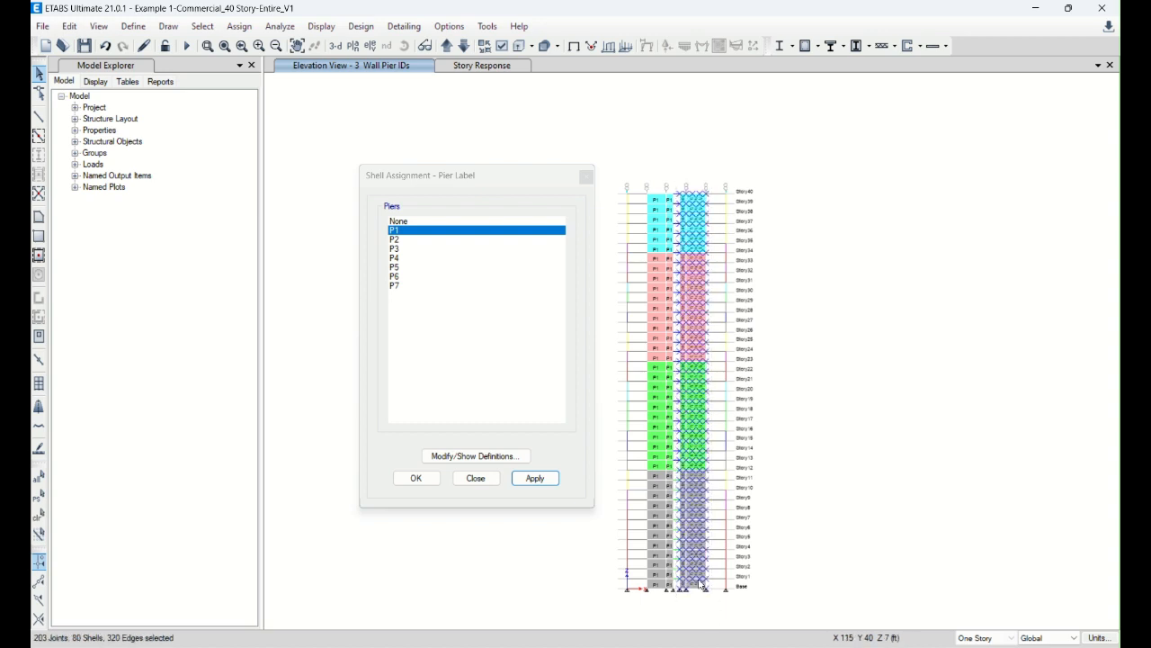
{"action": "left_click", "coordinate": [403, 239]}
{"action": "left_click", "coordinate": [535, 478]}
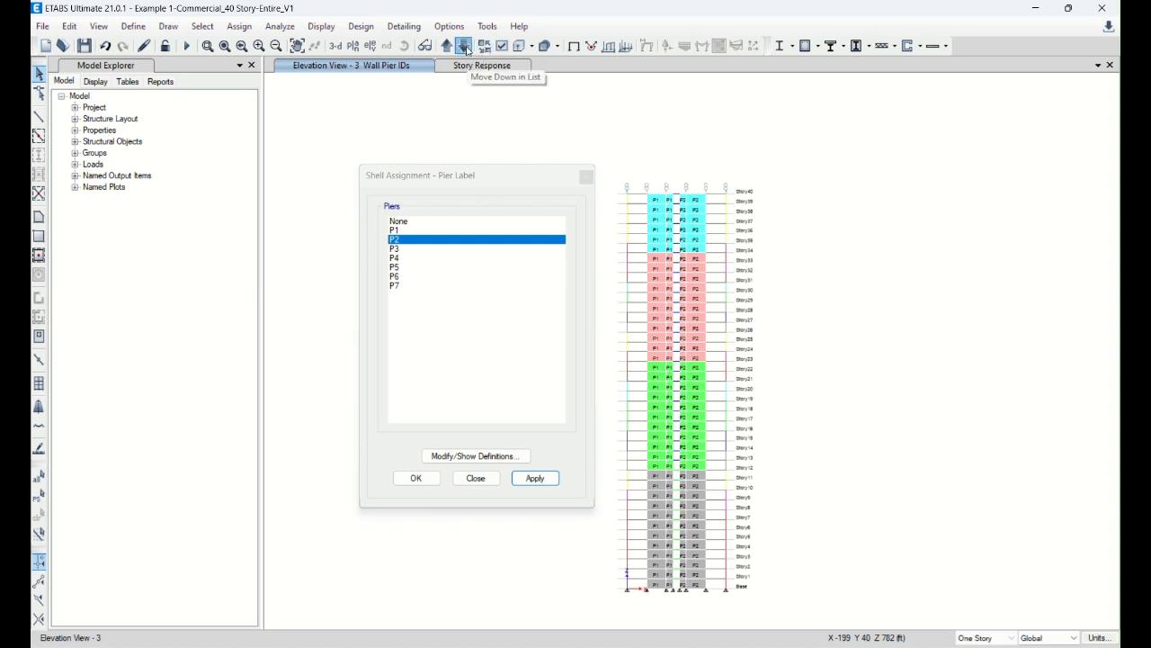
- Show elevation 2 and assign pier label P3 to its full-height wall stack on the grid B–C side
{"action": "left_click", "coordinate": [467, 50]}
{"action": "left_click", "coordinate": [446, 47]}
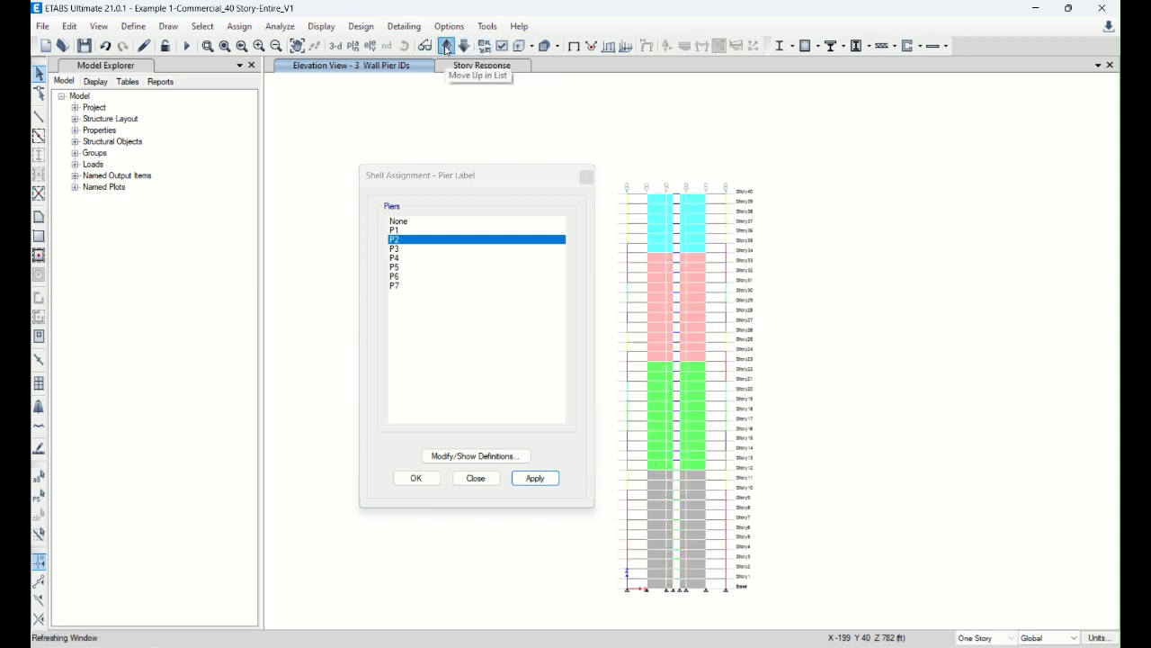
{"action": "mouse_move", "coordinate": [645, 165]}
{"action": "left_mouse_down"}
{"action": "mouse_move", "coordinate": [679, 418]}
{"action": "mouse_move", "coordinate": [679, 608]}
{"action": "left_mouse_up"}
{"action": "left_click", "coordinate": [402, 250]}
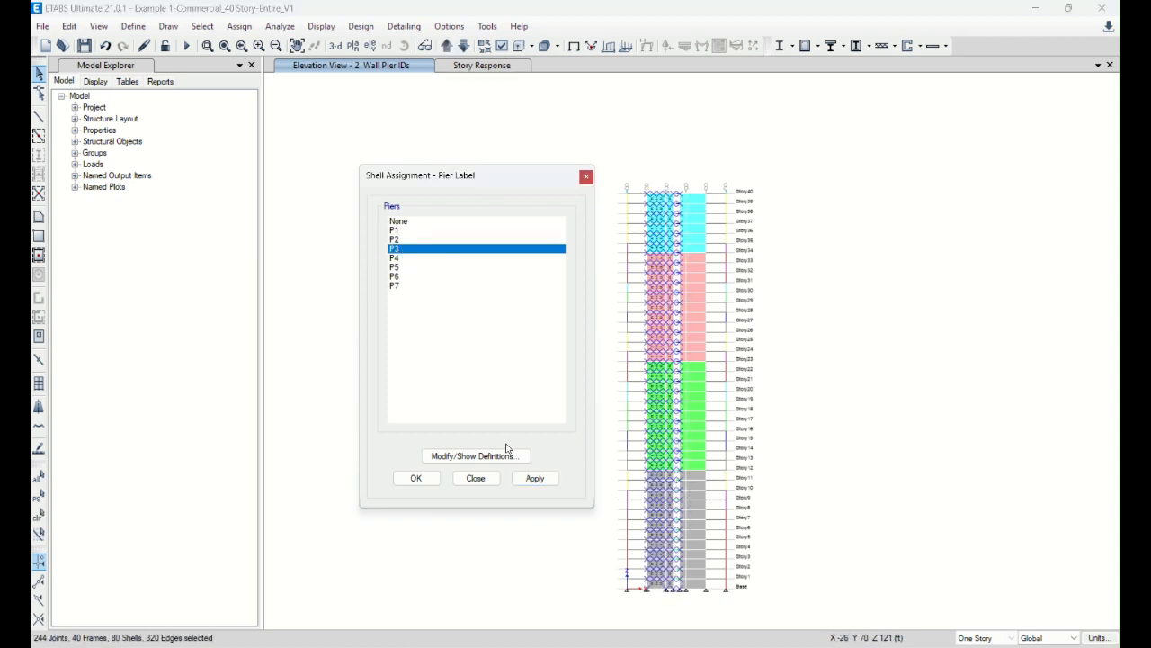
{"action": "left_click", "coordinate": [535, 478]}
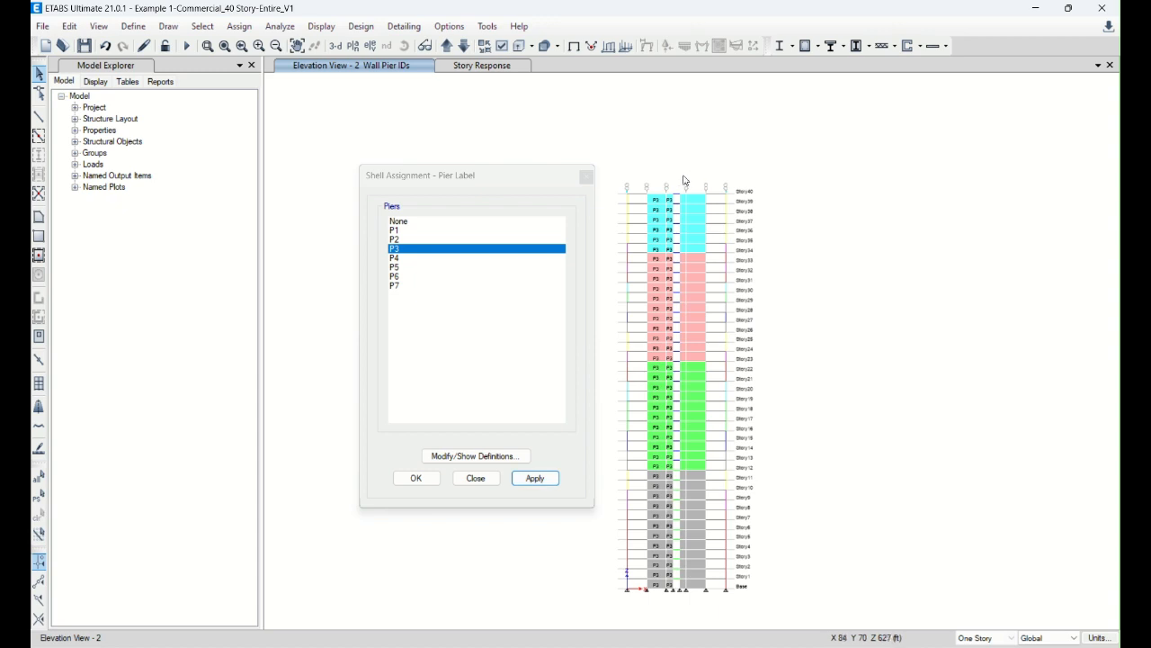
- Assign pier label P4 to the full-height wall stack on the grid D–E side of elevation 2
{"action": "mouse_move", "coordinate": [681, 184]}
{"action": "left_mouse_down"}
{"action": "mouse_move", "coordinate": [724, 530]}
{"action": "mouse_move", "coordinate": [720, 607]}
{"action": "left_mouse_up"}
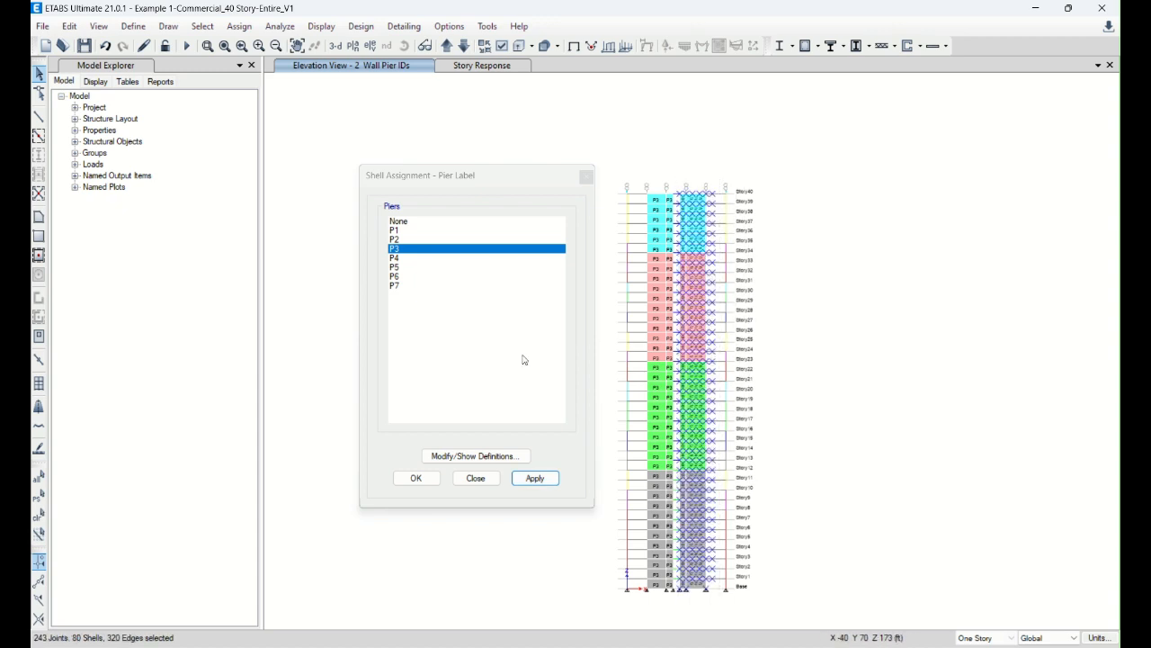
{"action": "left_click", "coordinate": [422, 258]}
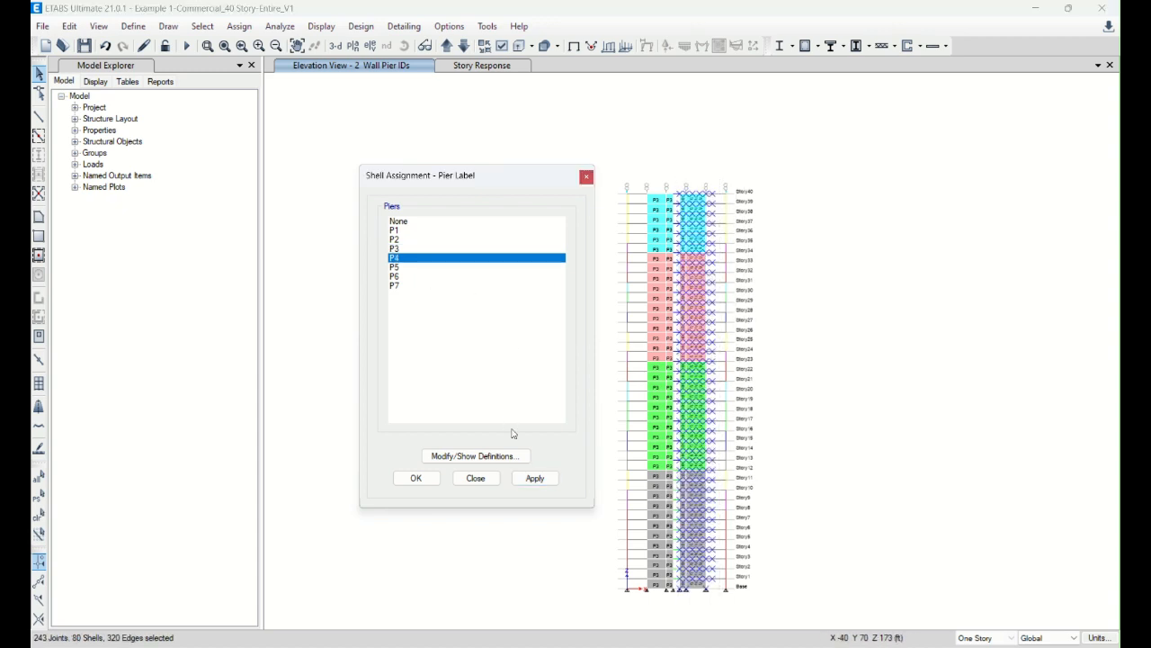
{"action": "left_click", "coordinate": [536, 478]}
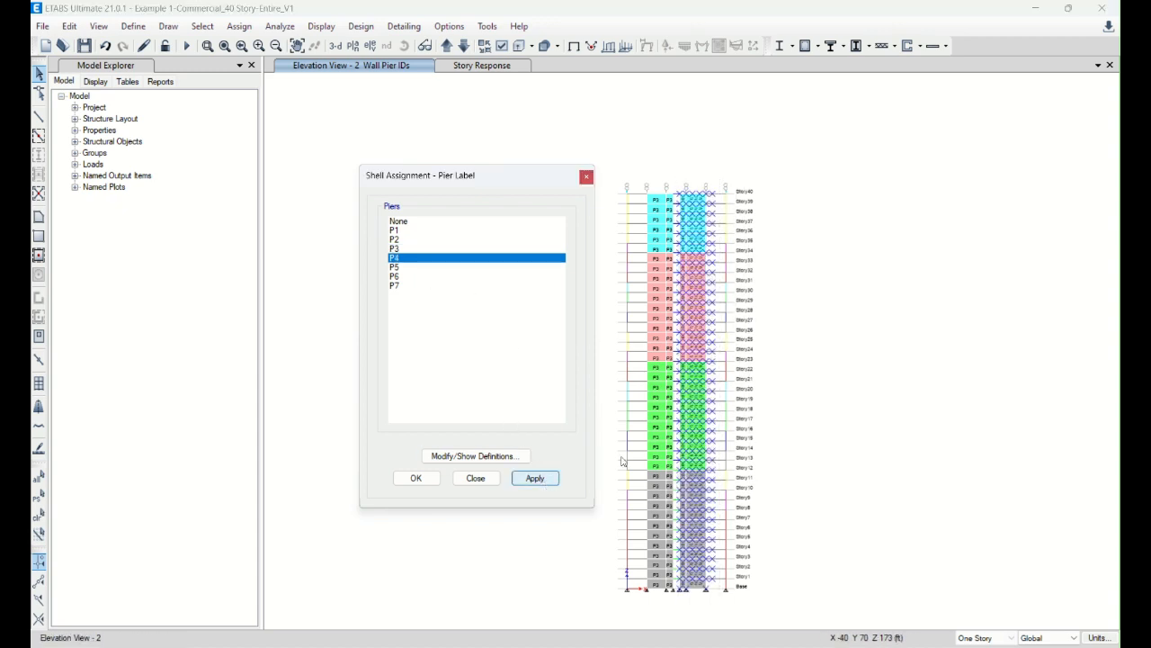
- Show elevation E and assign pier label P5 to the full-height wall stack next to grid line 3
{"action": "left_click", "coordinate": [465, 46]}
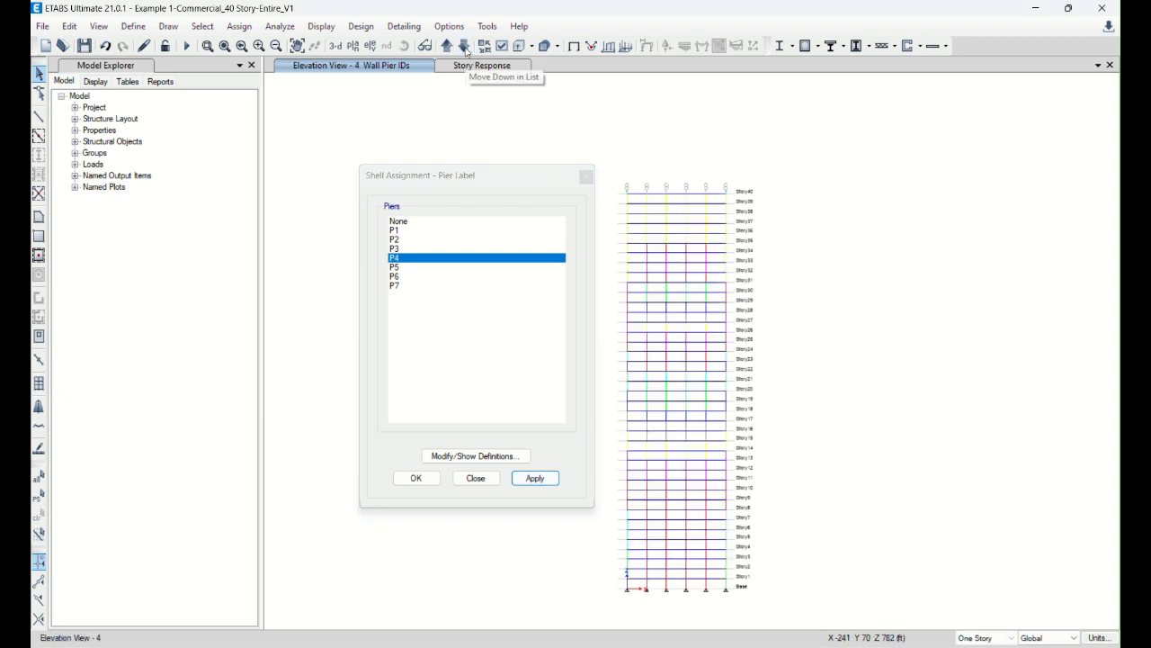
{"action": "left_click", "coordinate": [465, 46]}
{"action": "left_click", "coordinate": [465, 46]}
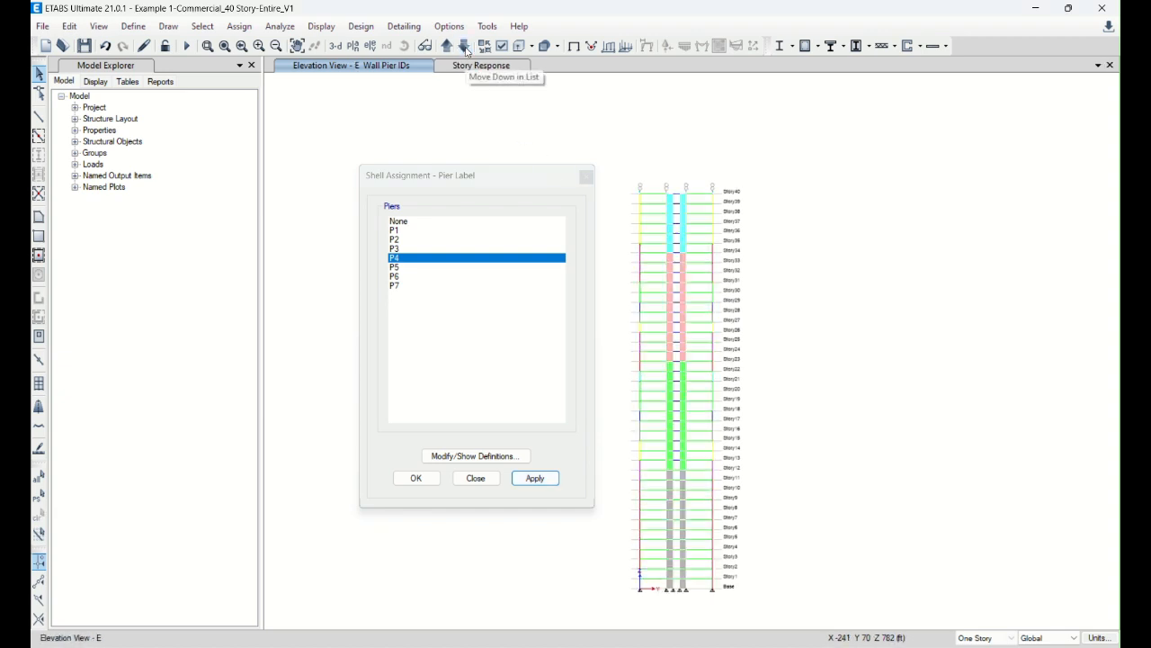
{"action": "left_click_drag", "start_coordinate": [661, 180], "coordinate": [676, 604]}
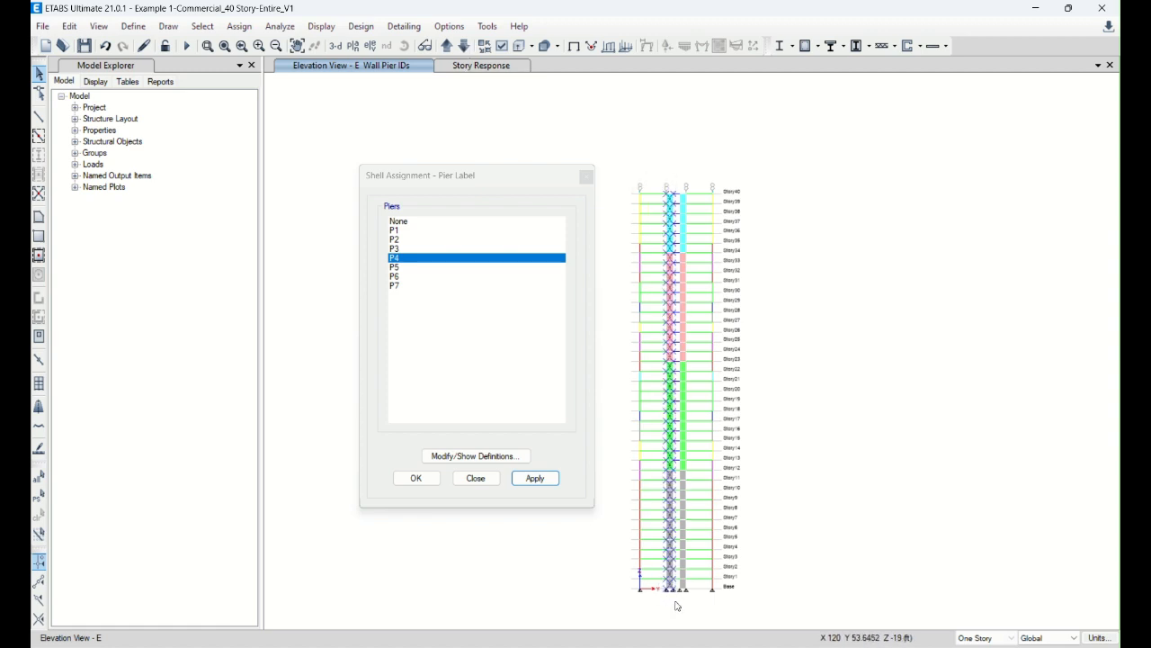
{"action": "left_click", "coordinate": [411, 268]}
{"action": "left_click", "coordinate": [535, 477]}
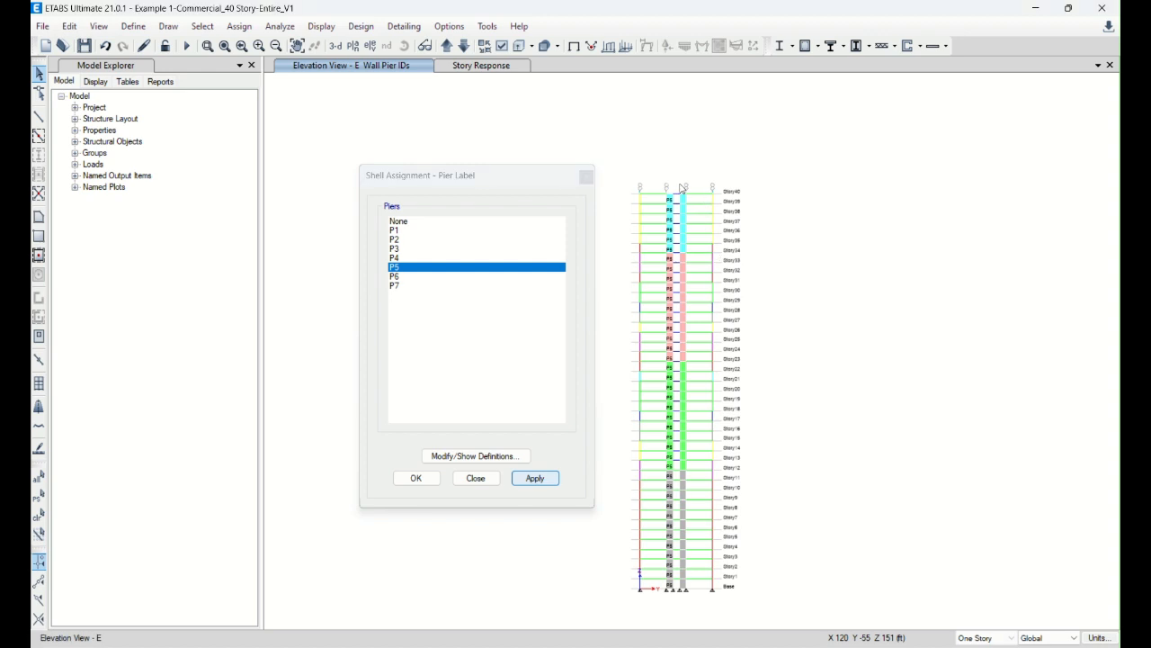
- Assign pier label P6 to the full-height wall stack next to grid line 2 in elevation E
{"action": "left_click_drag", "start_coordinate": [681, 188], "coordinate": [694, 612]}
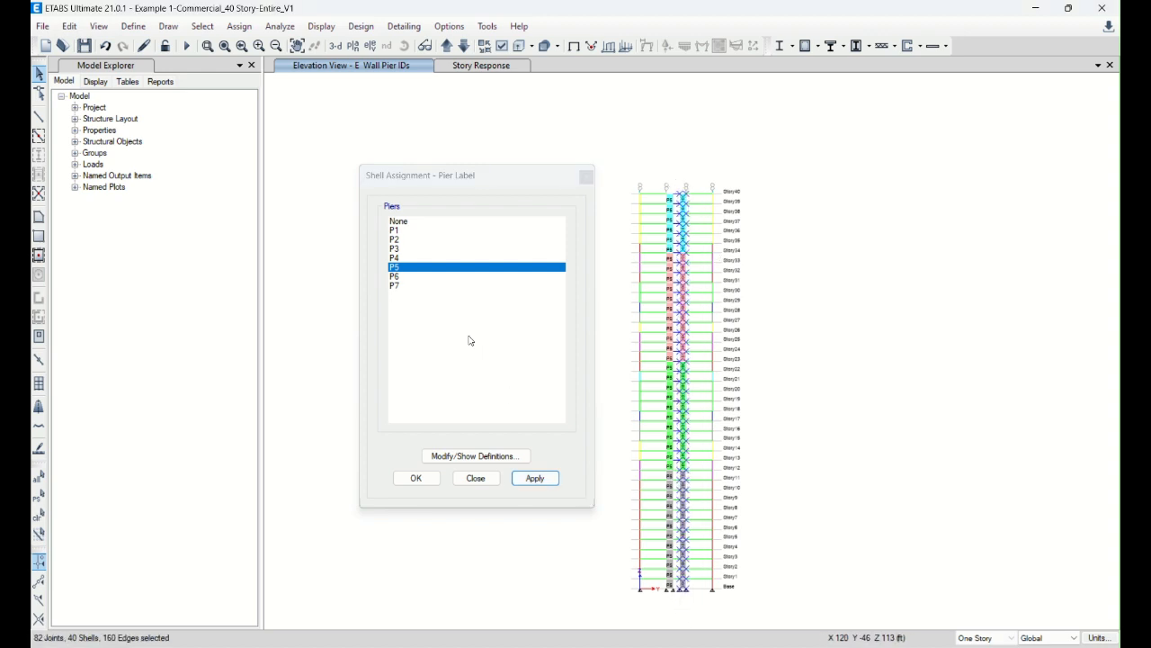
{"action": "left_click", "coordinate": [404, 280]}
{"action": "left_click", "coordinate": [535, 478]}
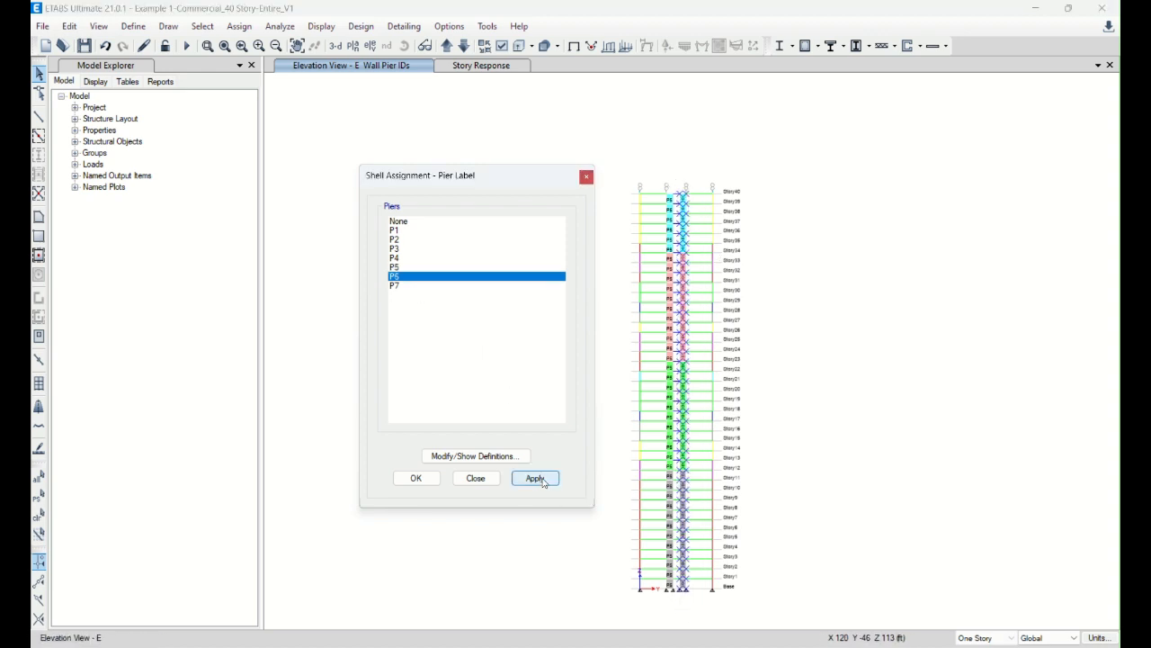
- Show elevation D, assign pier label P7 to the full-height wall stack next to grid line 3, and finish the pier assignment
{"action": "left_click", "coordinate": [464, 45]}
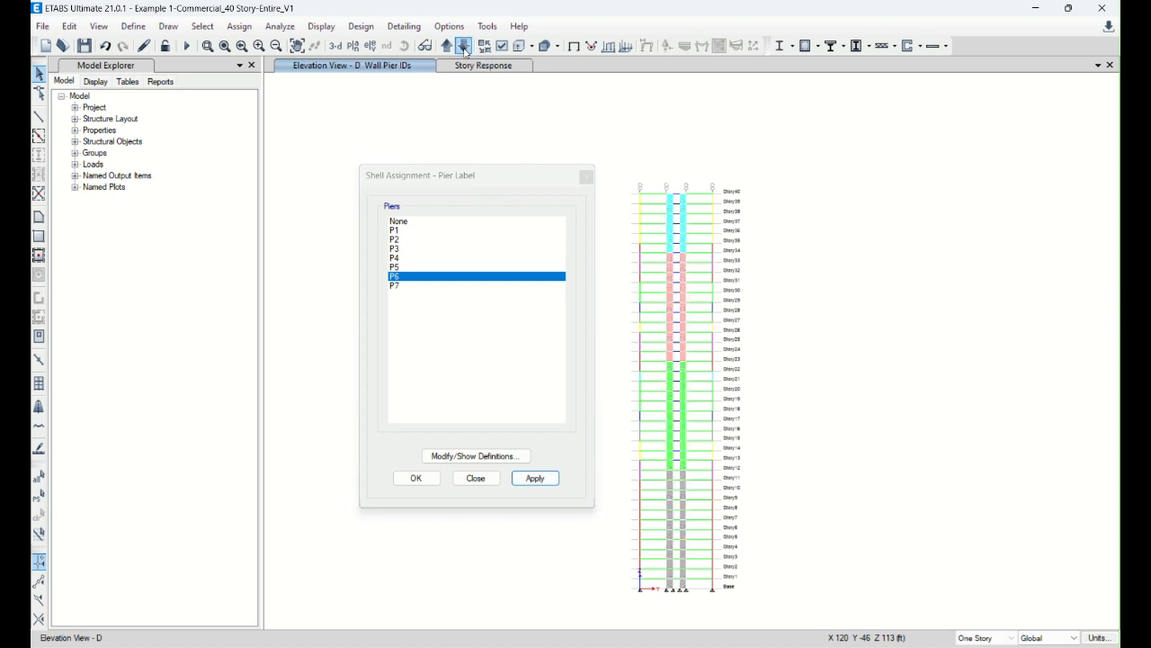
{"action": "left_click_drag", "start_coordinate": [660, 172], "coordinate": [680, 612]}
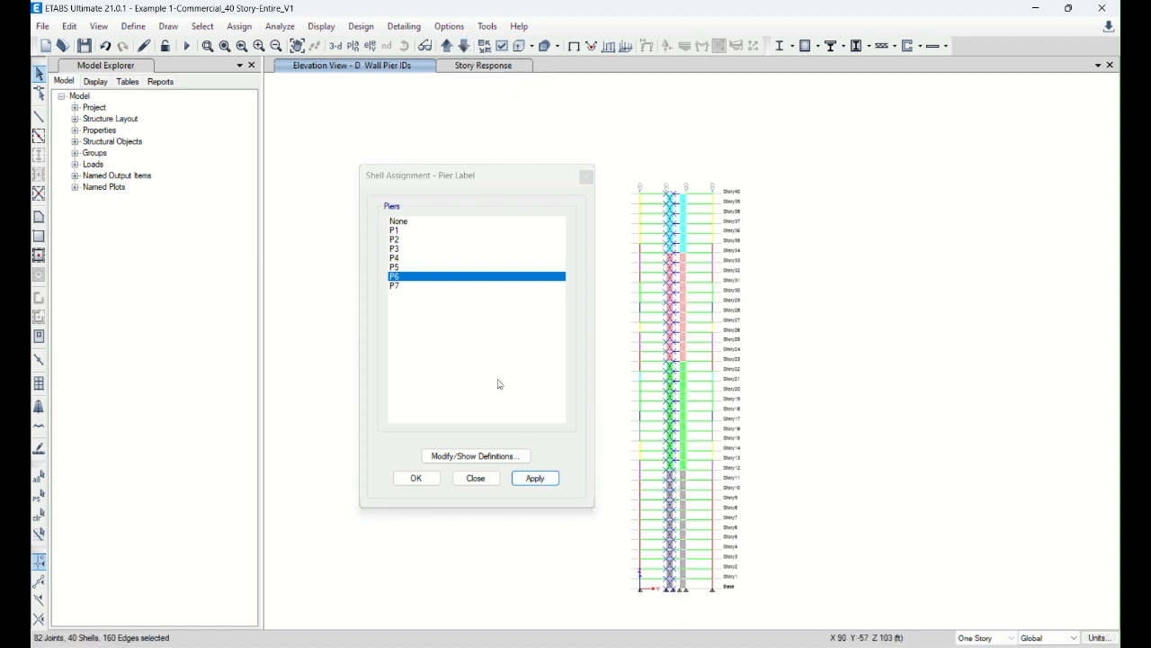
{"action": "left_click", "coordinate": [404, 287]}
{"action": "left_click", "coordinate": [536, 478]}
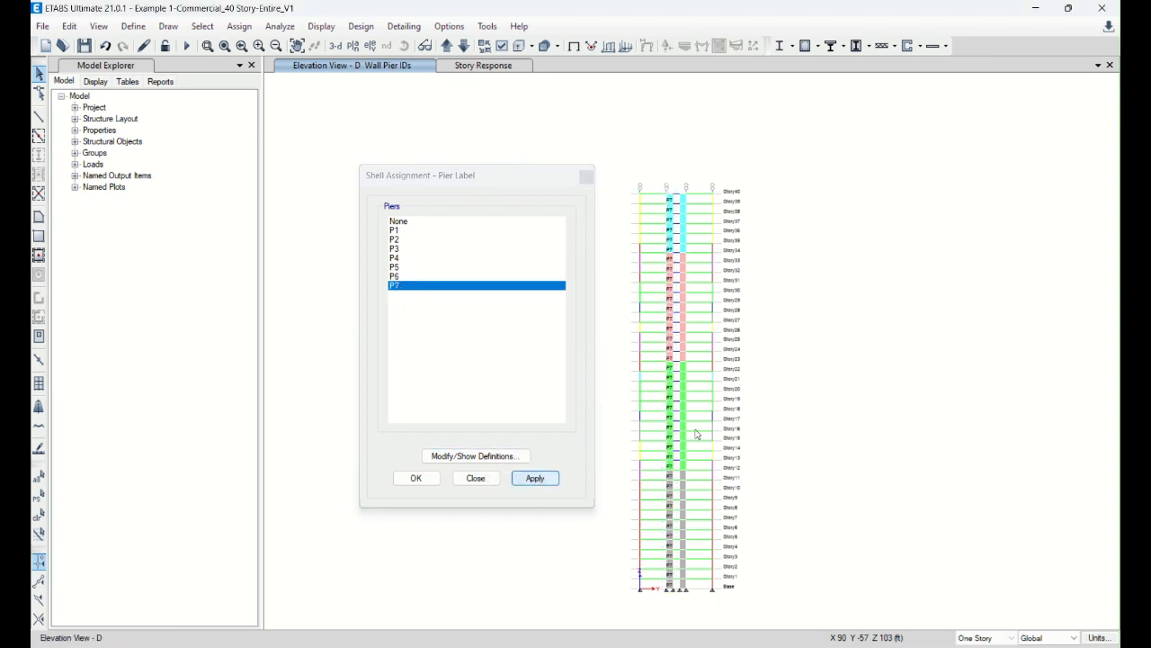
{"action": "key", "text": "Escape"}
- View the labelled walls in 3-D and in the Story40 plan view
{"action": "left_click", "coordinate": [336, 45]}
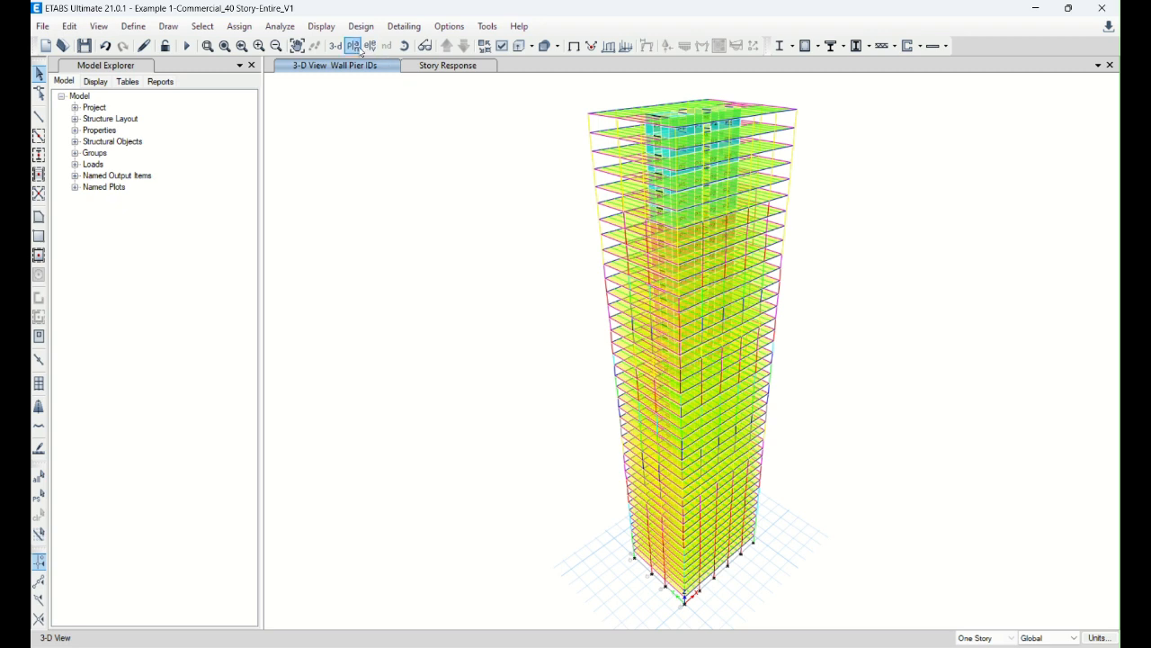
{"action": "left_click", "coordinate": [353, 45]}
{"action": "left_click", "coordinate": [511, 504]}
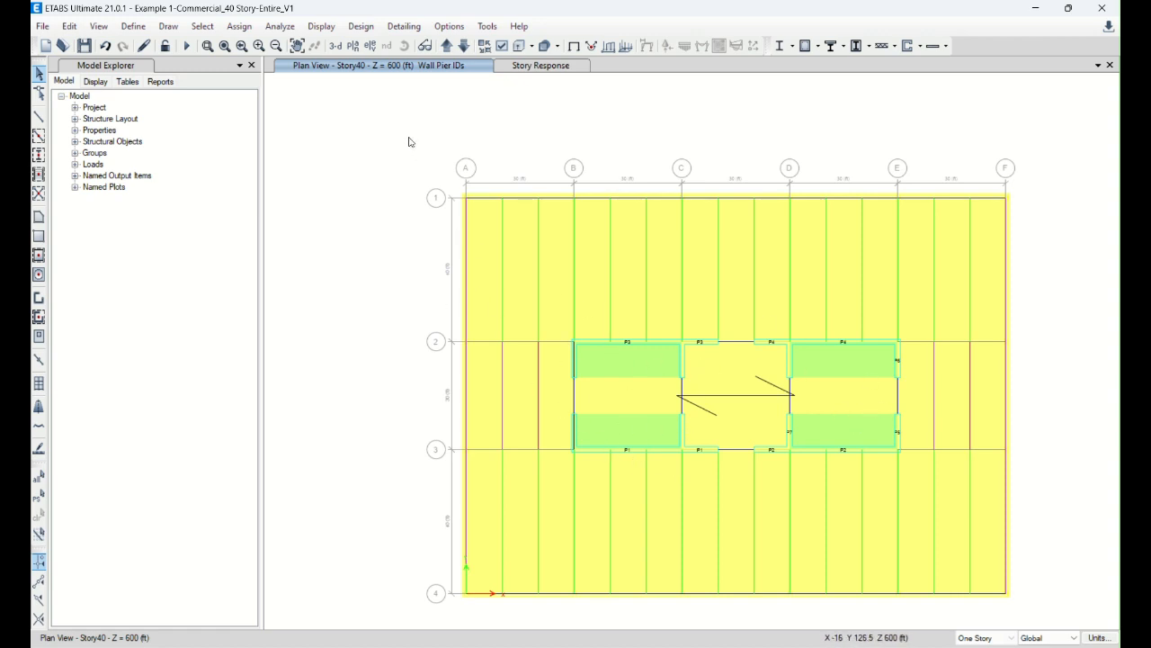
- Show elevation 4, step through elevation F to elevation E, and run the analysis
{"action": "left_click", "coordinate": [370, 46]}
{"action": "left_click", "coordinate": [451, 311]}
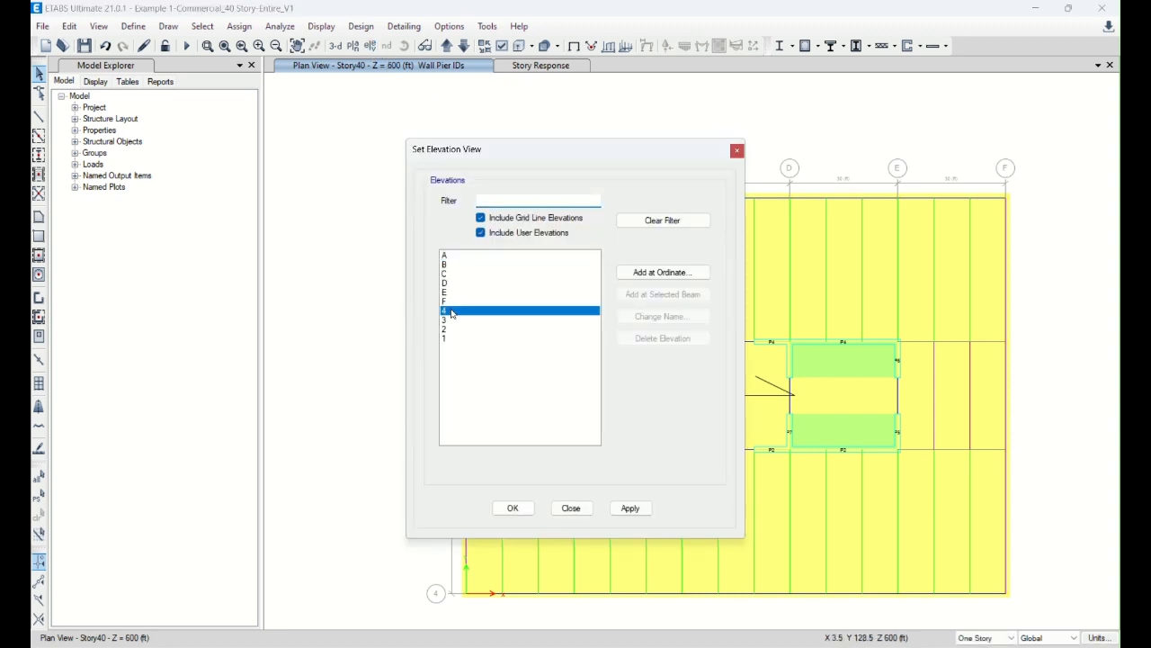
{"action": "left_click", "coordinate": [513, 508]}
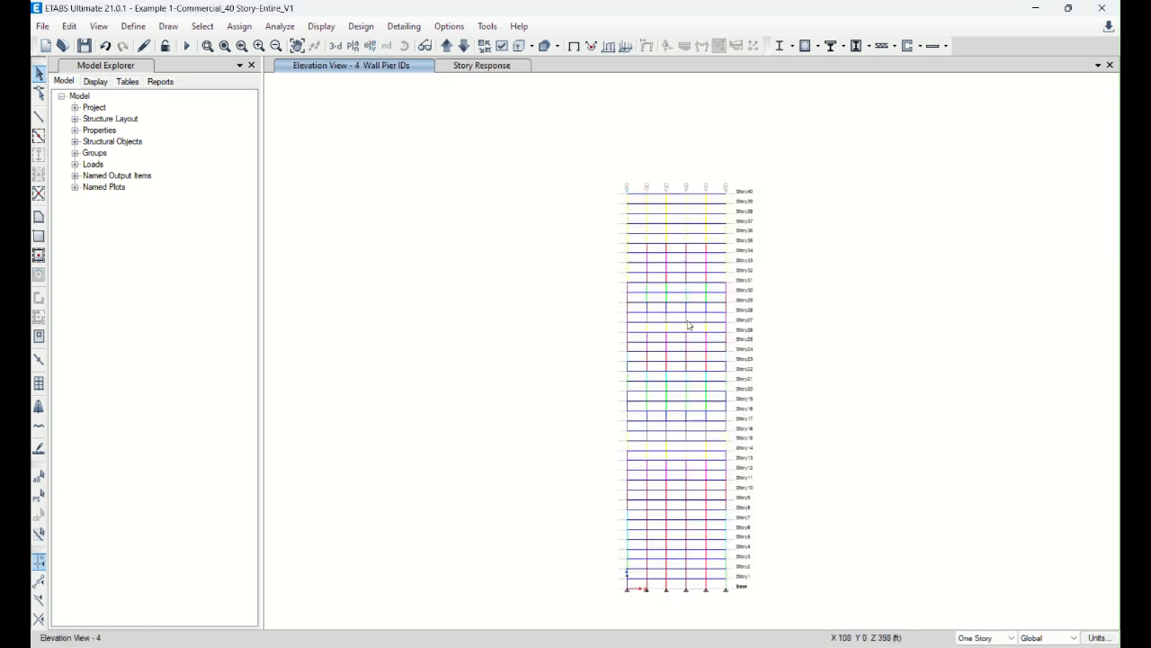
{"action": "left_click", "coordinate": [463, 46]}
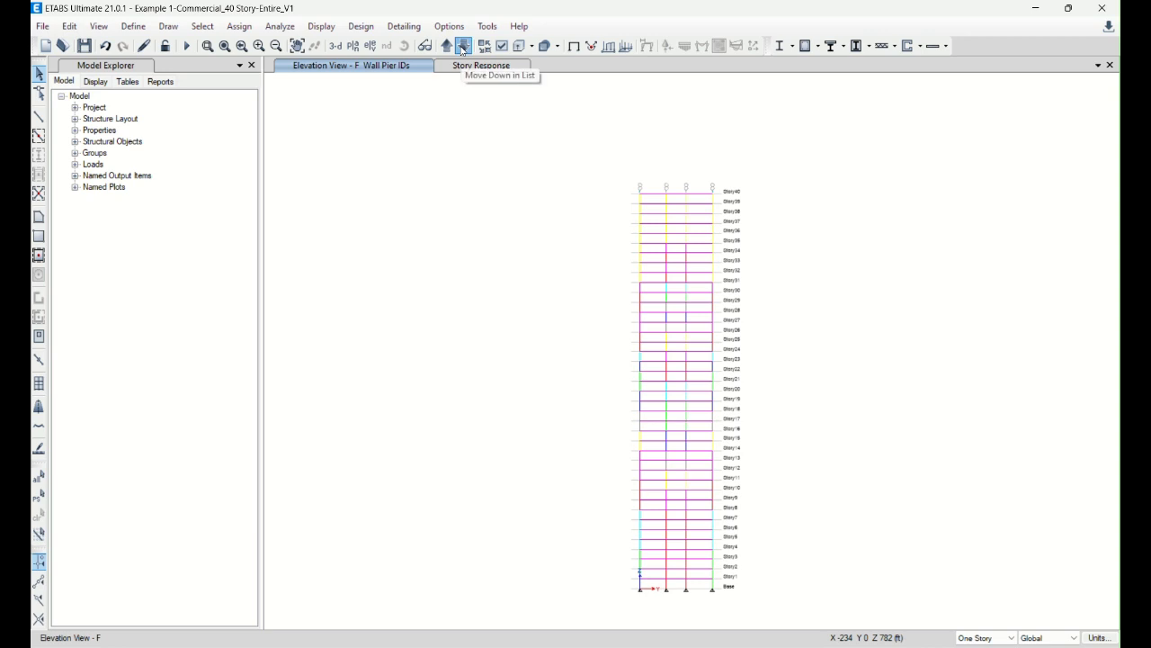
{"action": "left_click", "coordinate": [464, 46]}
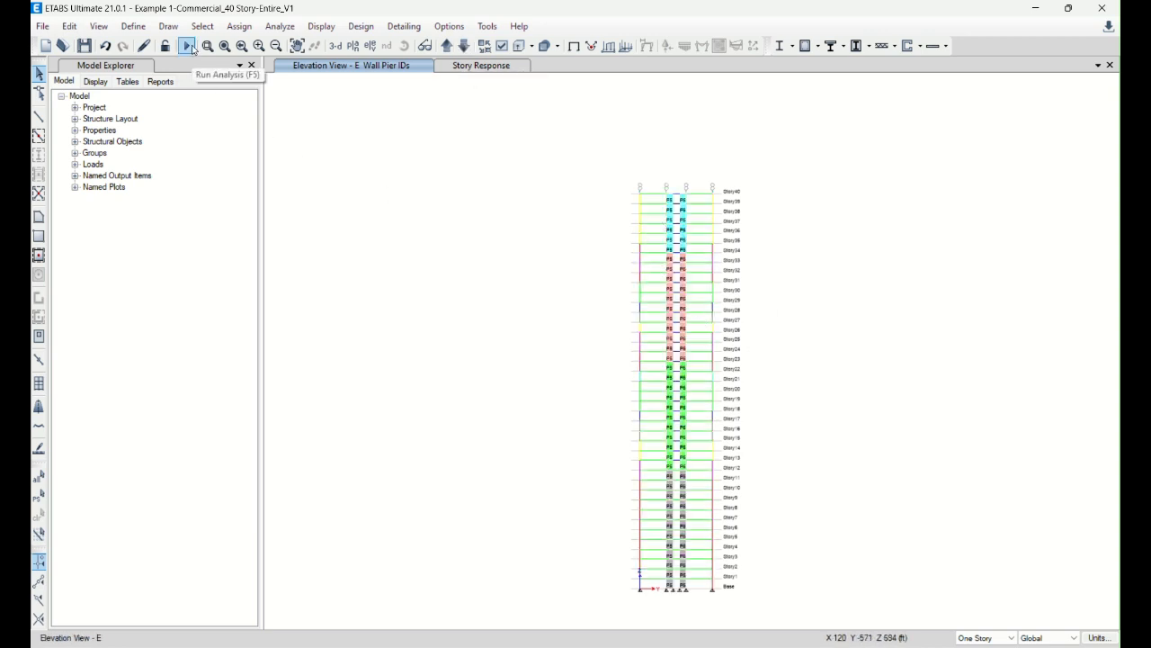
{"action": "left_click", "coordinate": [191, 48]}
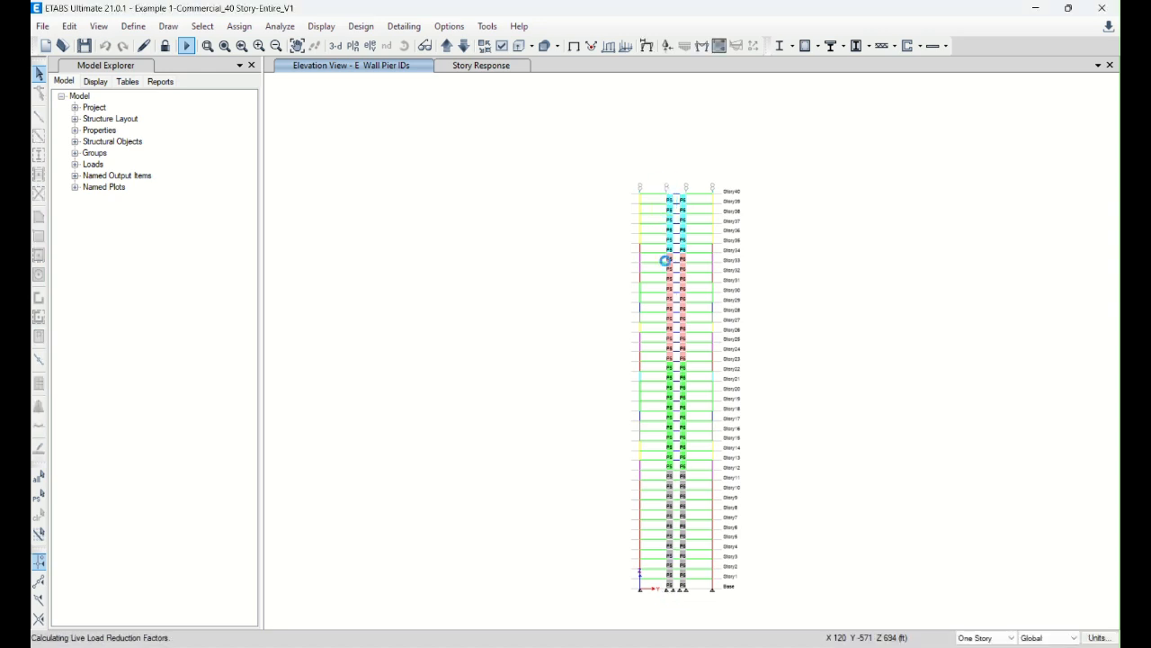
{"action": "key", "text": "F6"}
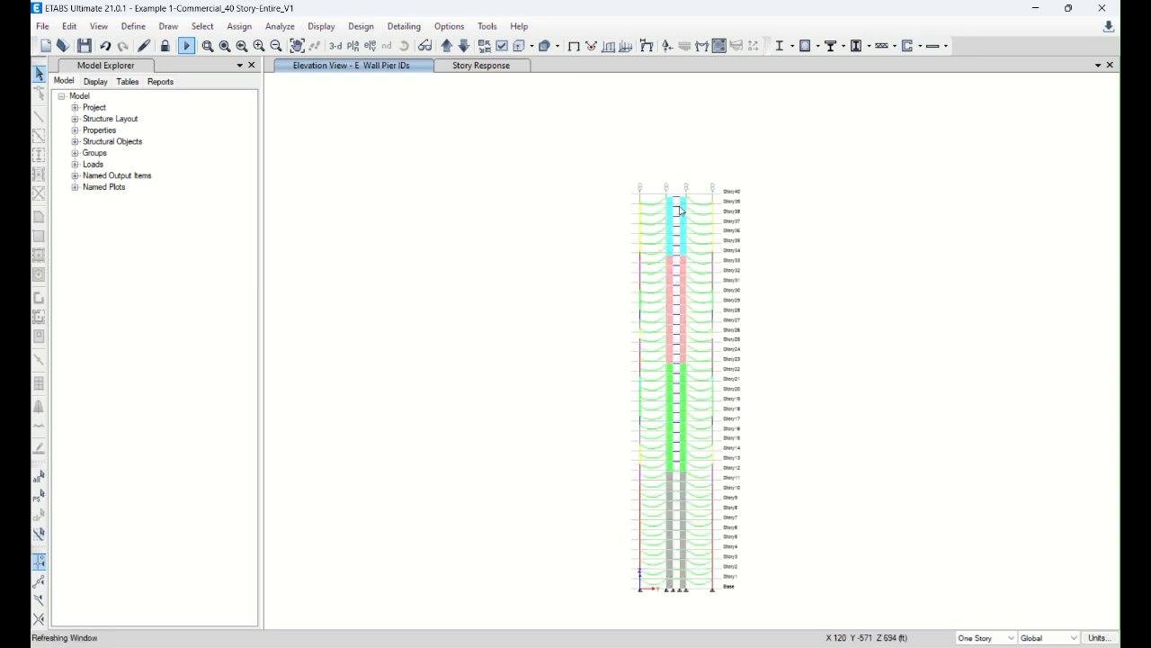
- Display the axial force diagram for the DStlS2 combination in elevation E, including both frames and piers
{"action": "left_click", "coordinate": [702, 47]}
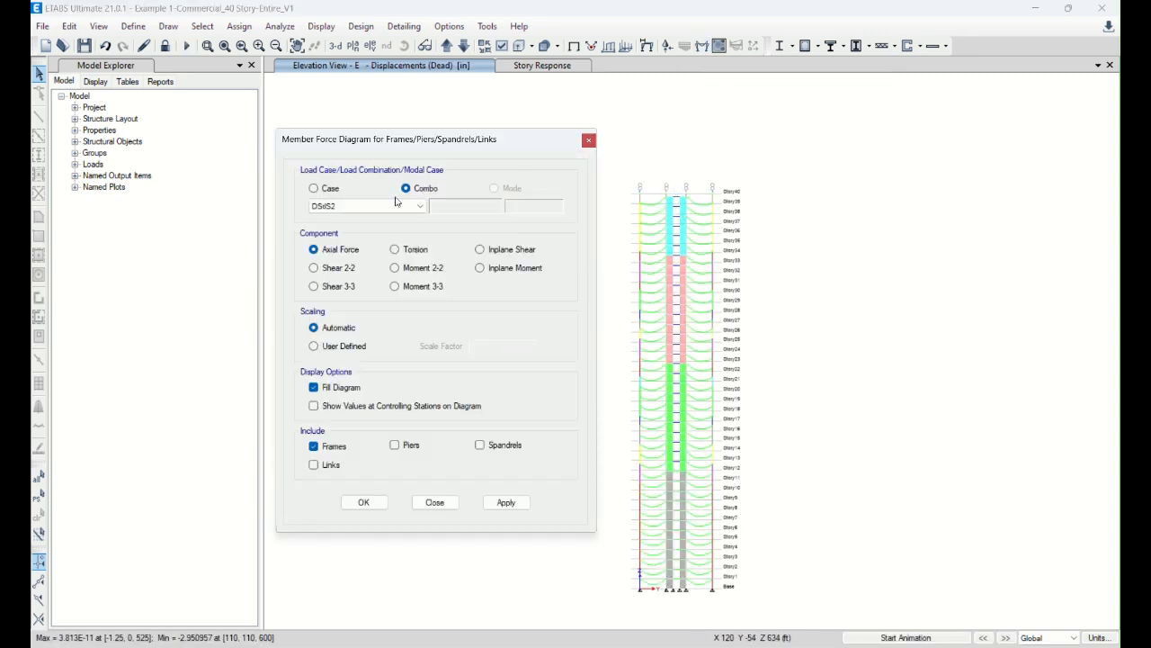
{"action": "left_click", "coordinate": [405, 452]}
{"action": "left_click", "coordinate": [526, 504]}
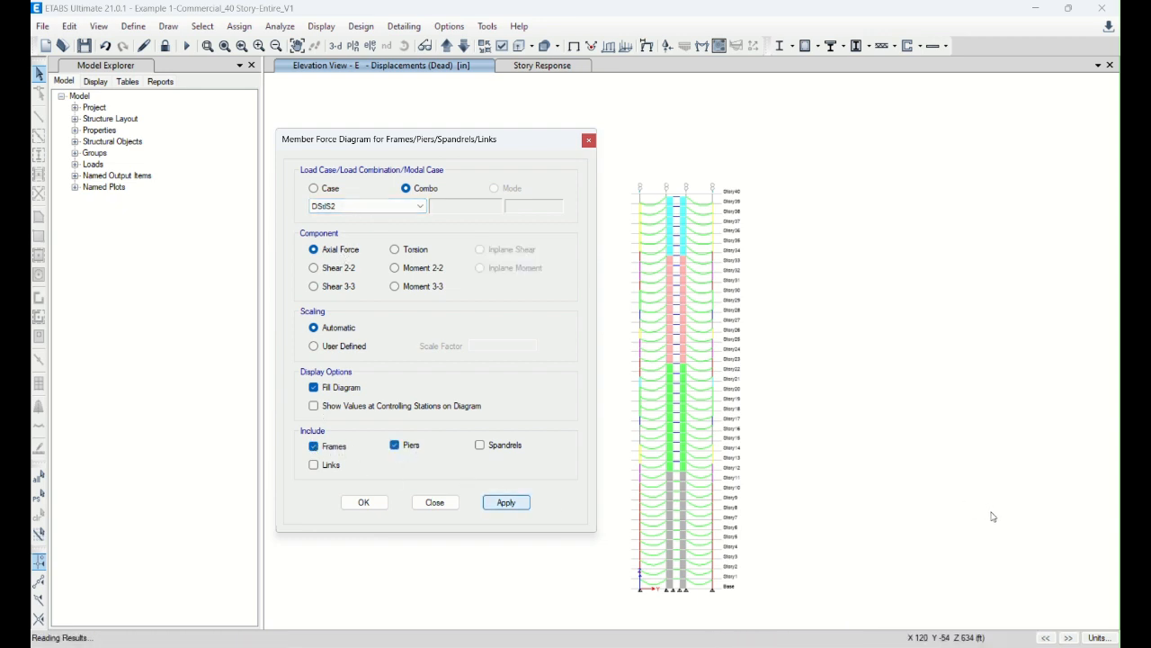
{"action": "left_click", "coordinate": [522, 503]}
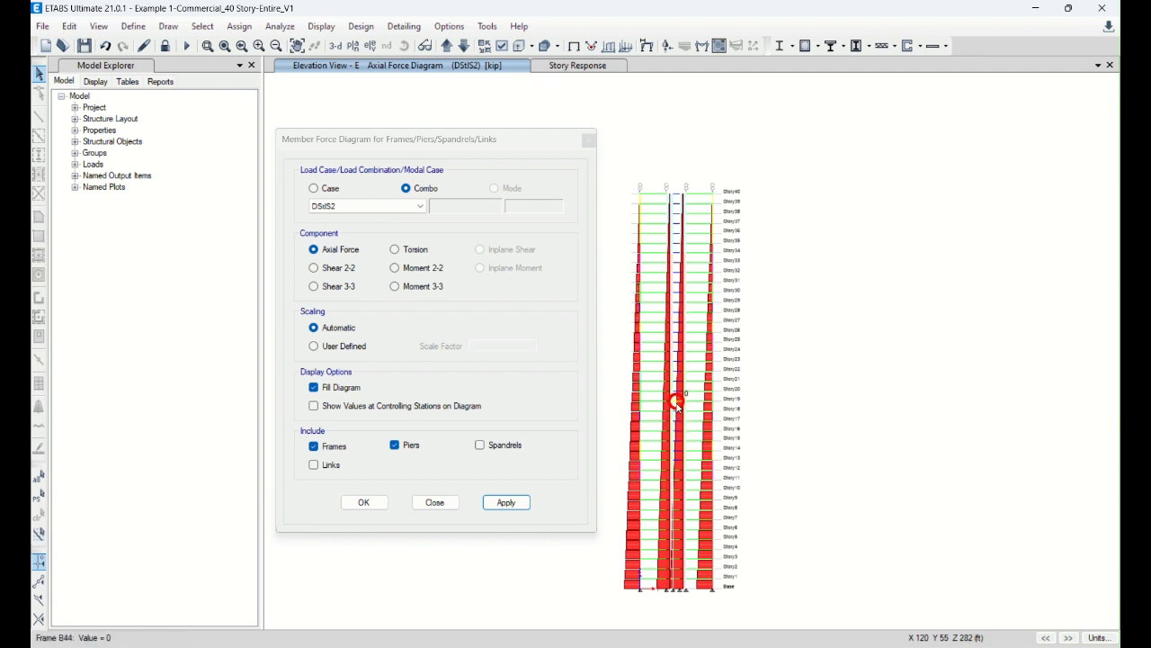
- Read the axial forces at the base of the outer columns and the core wall piers in elevation E
{"action": "scroll", "coordinate": [657, 600], "scroll_direction": "up", "scroll_amount": 3}
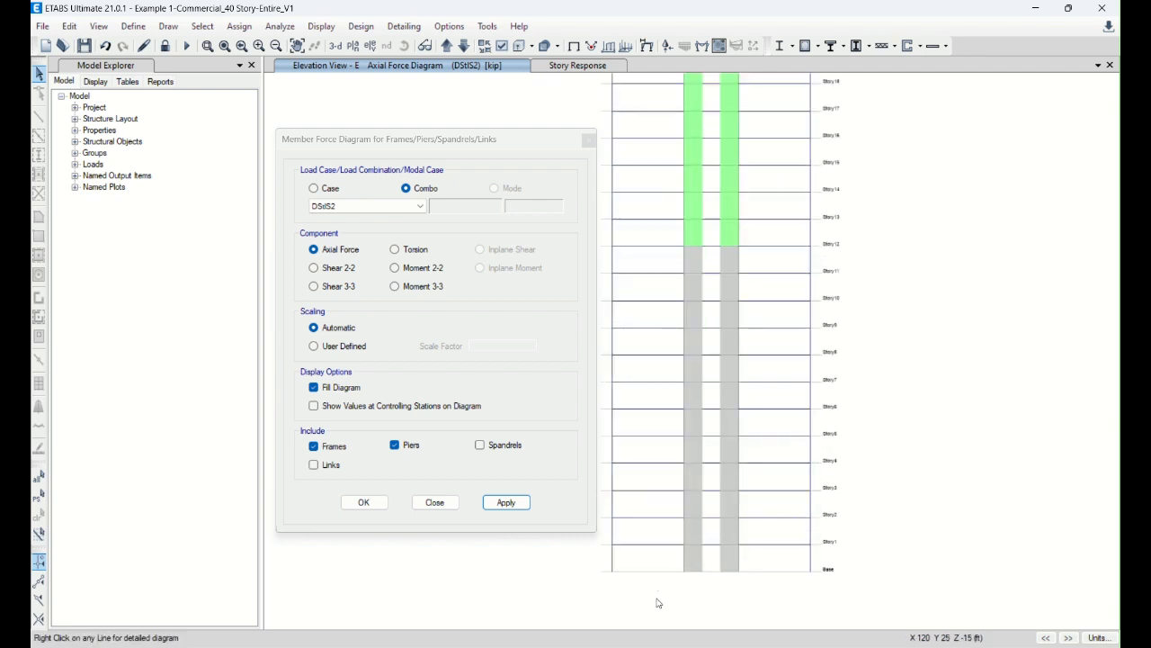
{"action": "left_click_drag", "start_coordinate": [494, 142], "coordinate": [299, 143]}
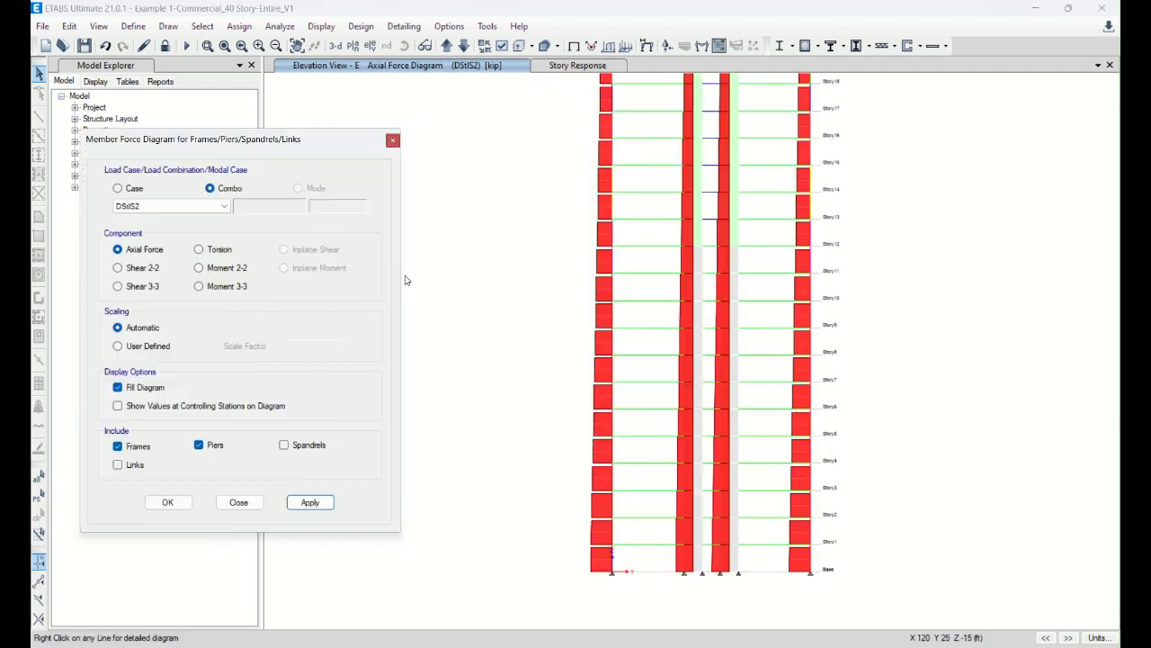
{"action": "mouse_move", "coordinate": [612, 564]}
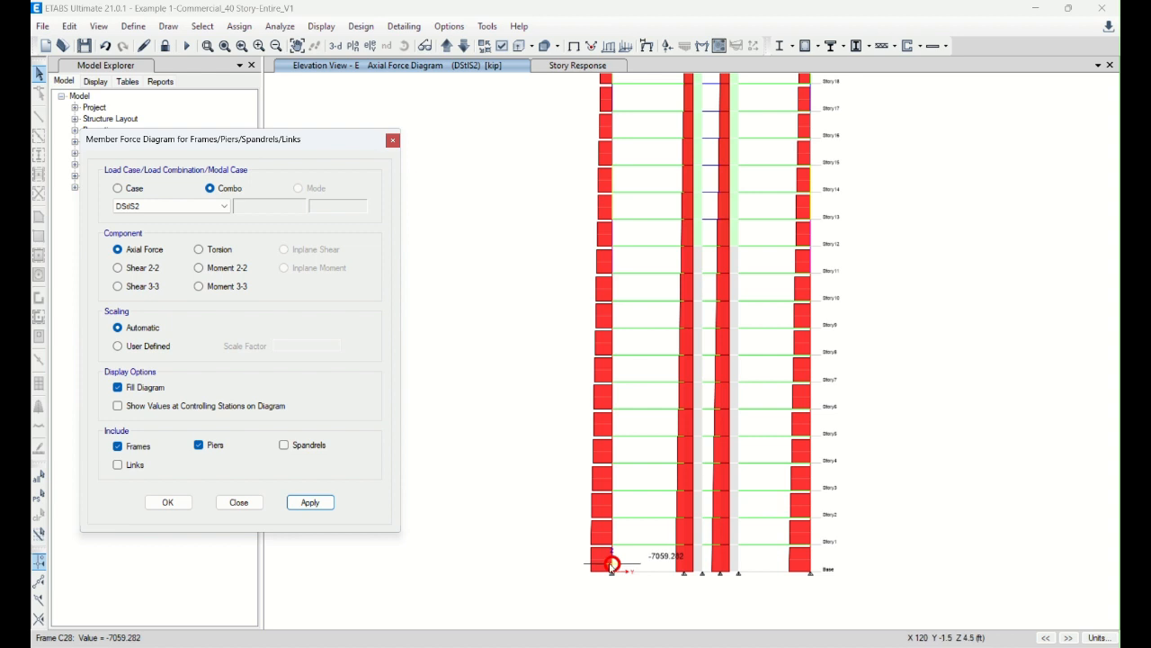
{"action": "mouse_move", "coordinate": [694, 564]}
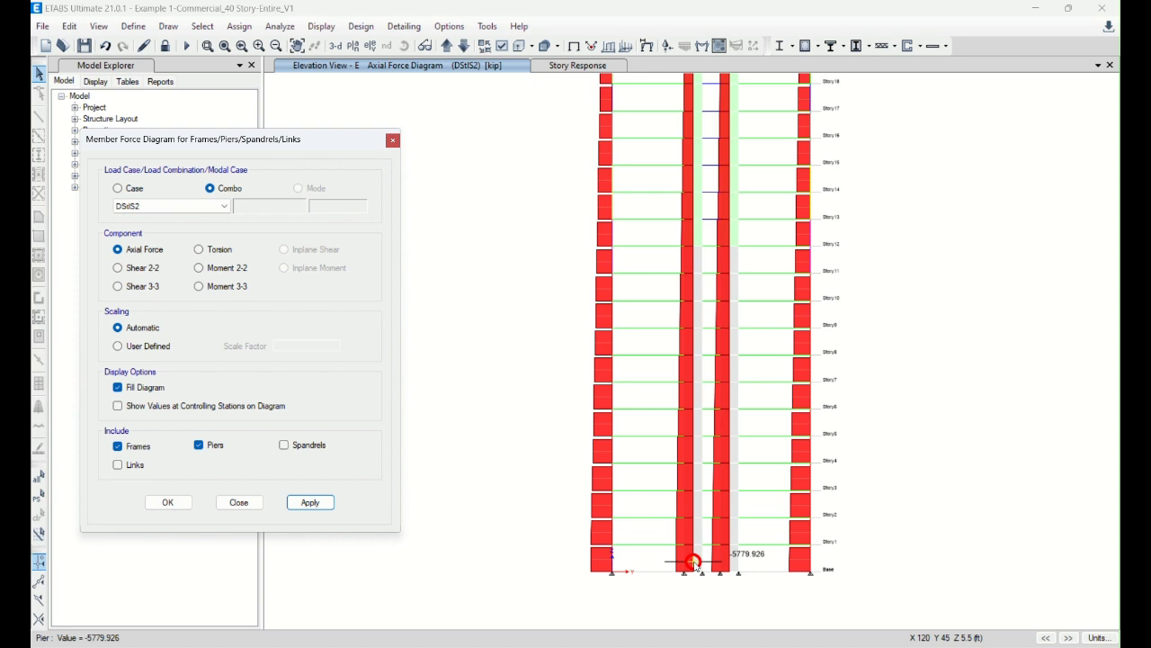
{"action": "mouse_move", "coordinate": [730, 564]}
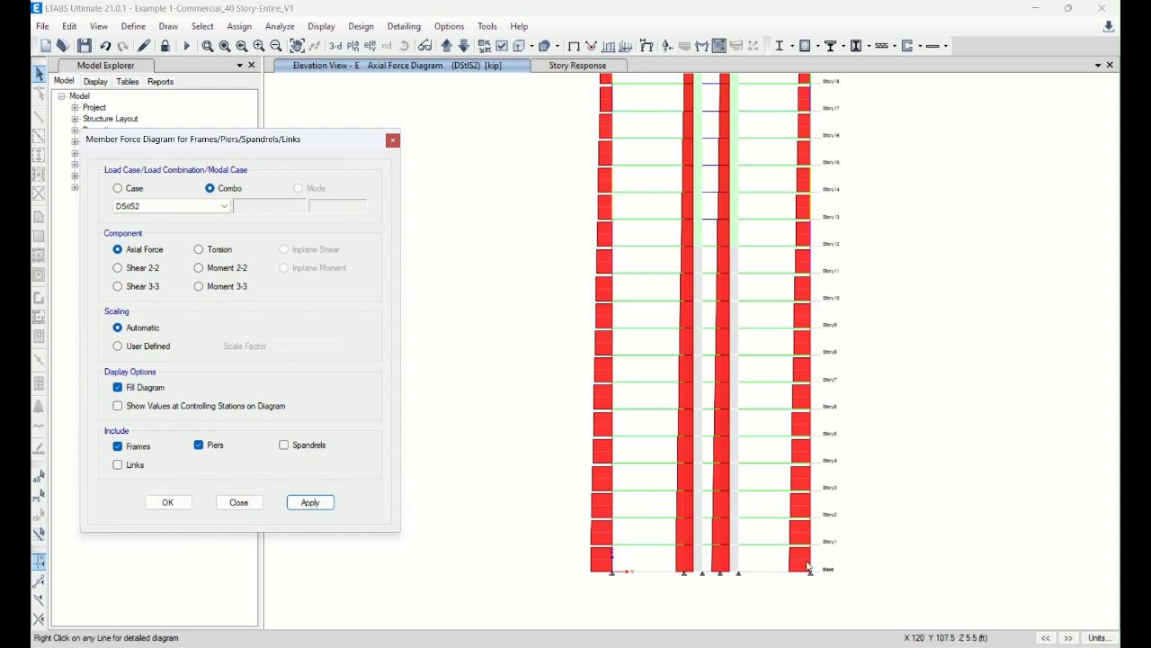
{"action": "mouse_move", "coordinate": [811, 562]}
{"action": "left_click", "coordinate": [238, 502]}
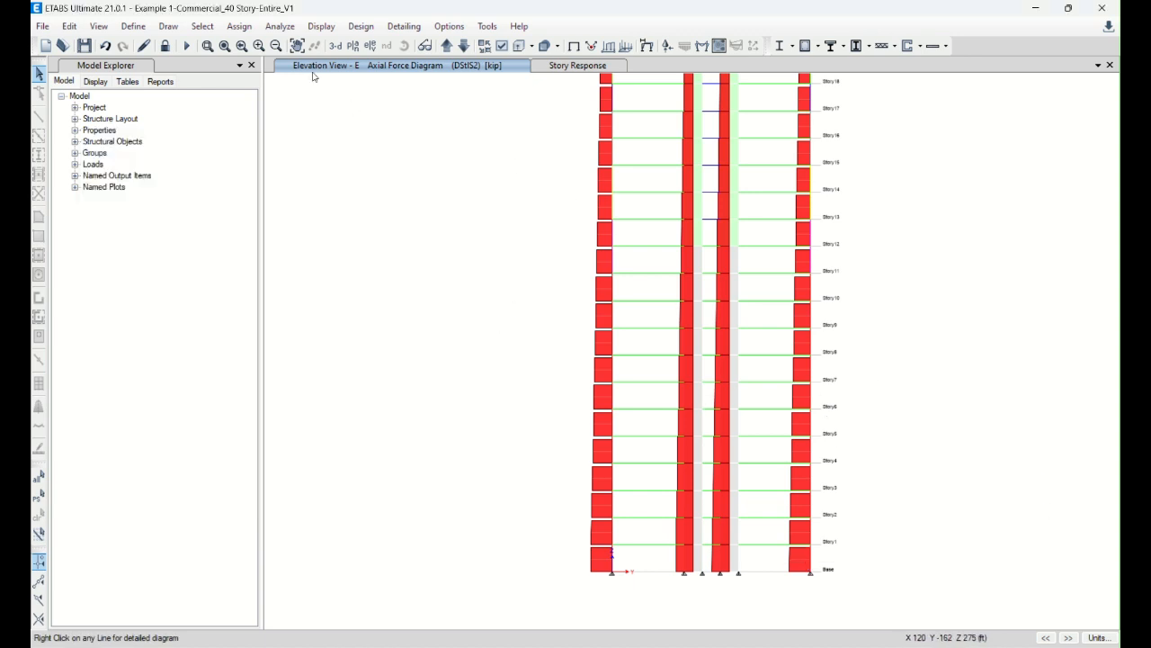
{"action": "left_click", "coordinate": [224, 45]}
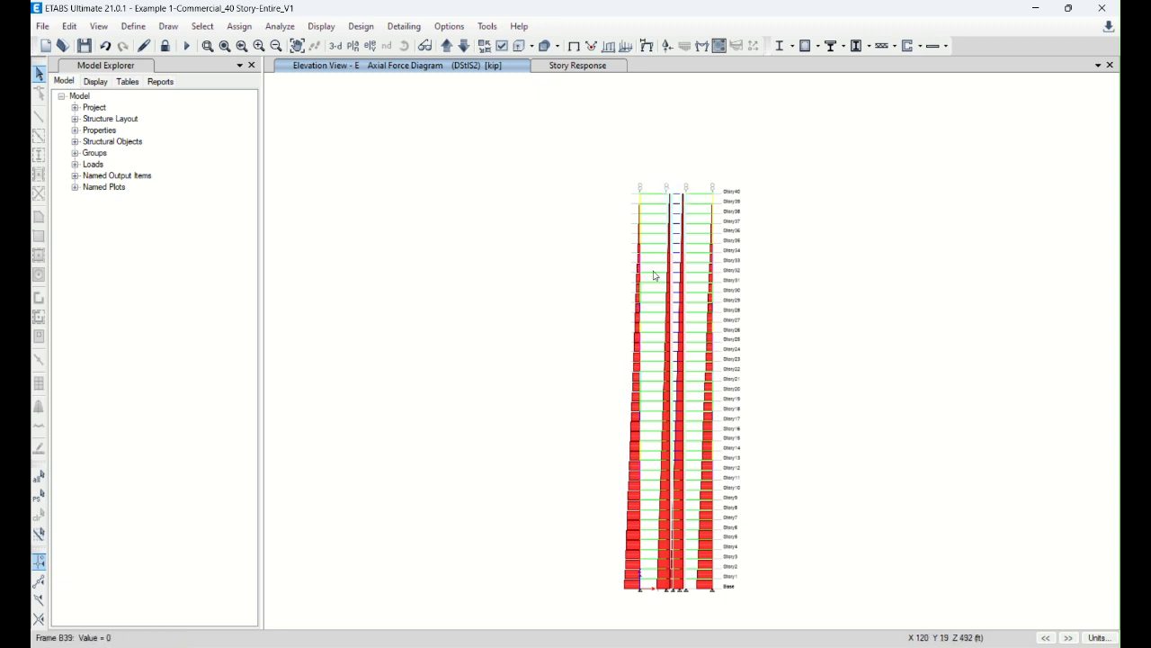
{"action": "scroll", "coordinate": [664, 422], "scroll_direction": "up", "scroll_amount": 3}
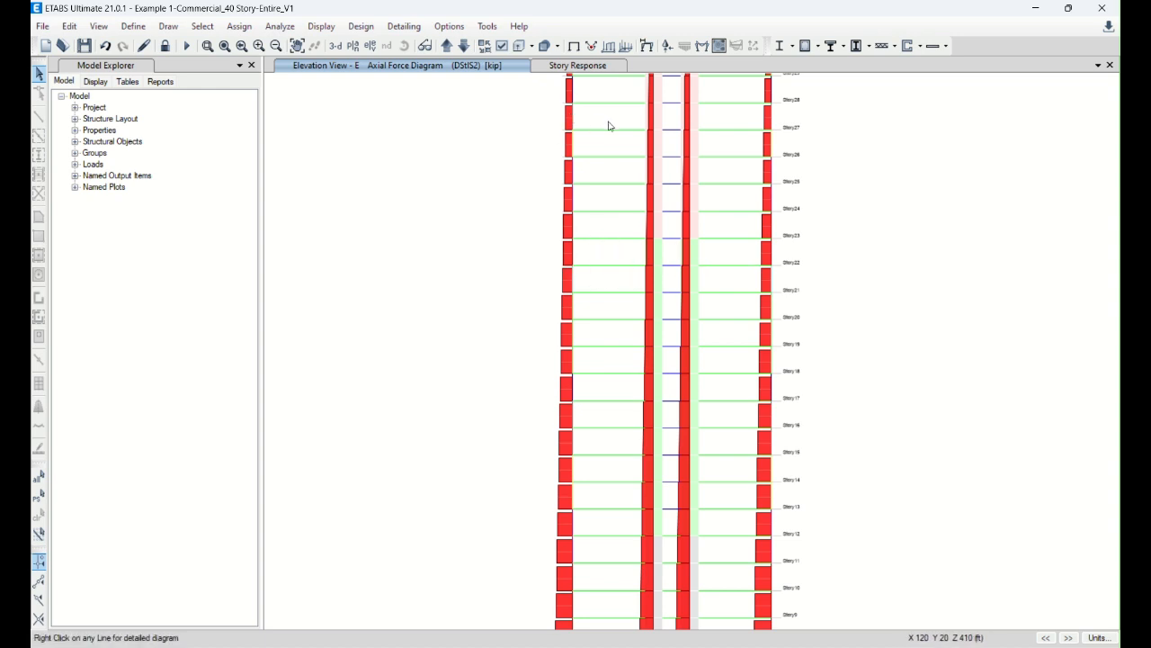
{"action": "mouse_move", "coordinate": [601, 129]}
{"action": "mouse_move", "coordinate": [580, 187]}
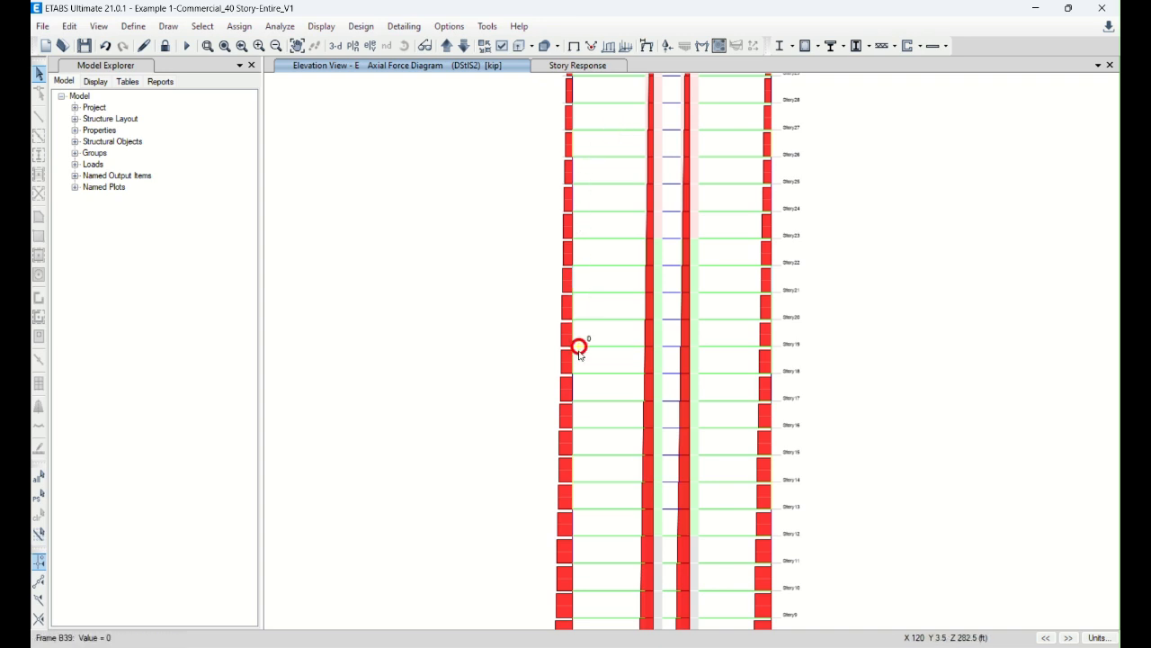
{"action": "scroll", "coordinate": [483, 325], "scroll_direction": "down", "scroll_amount": 3}
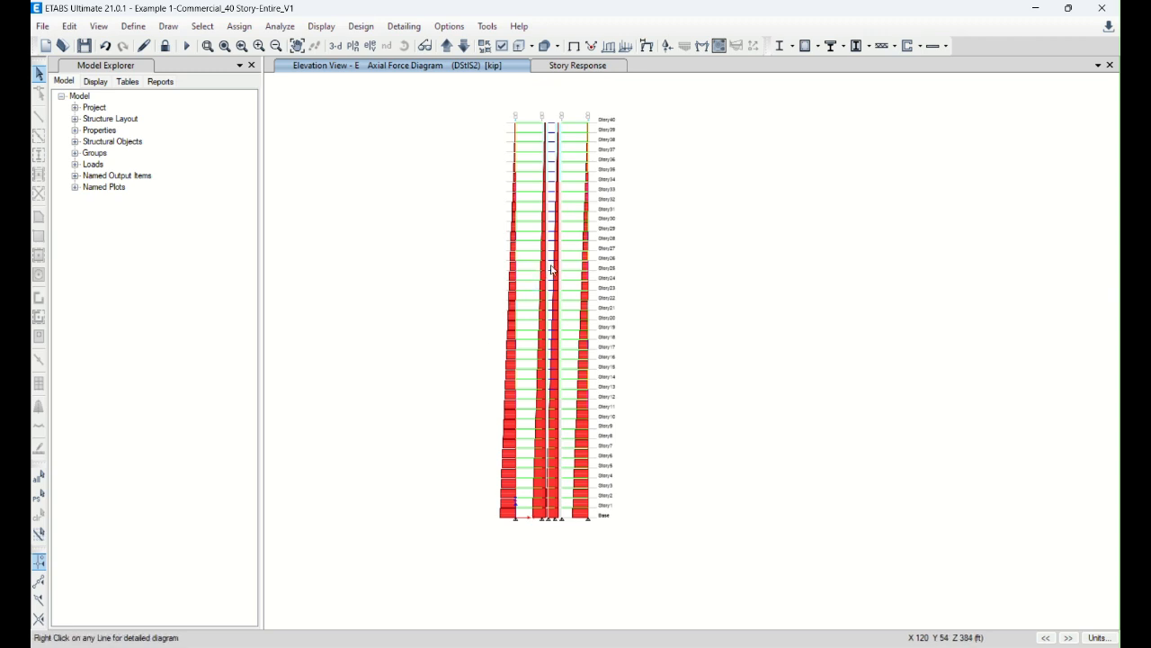
- Unlock the model and show the Story40 plan view
{"action": "left_click", "coordinate": [165, 46]}
{"action": "left_click", "coordinate": [597, 384]}
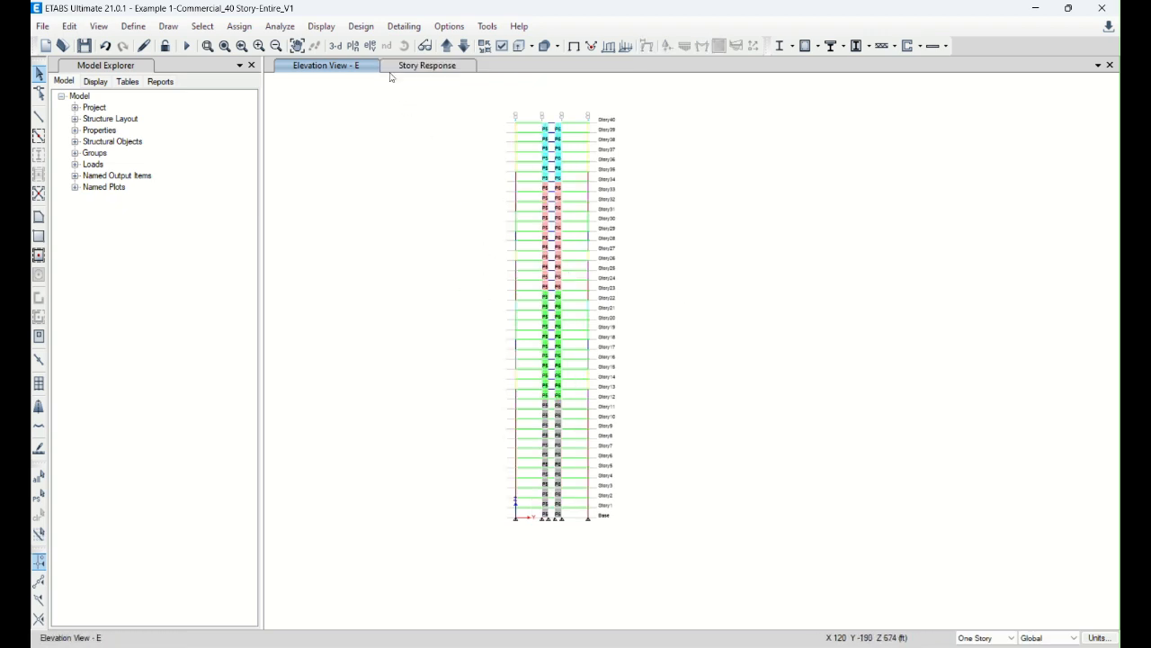
{"action": "left_click", "coordinate": [353, 48]}
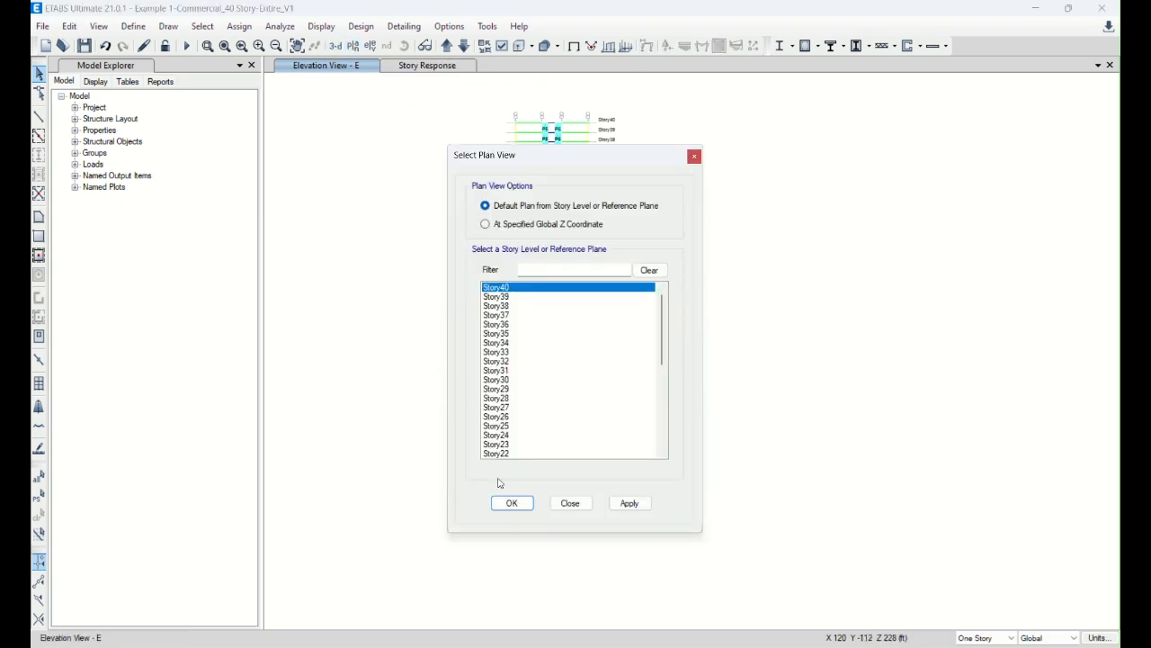
{"action": "left_click", "coordinate": [521, 505]}
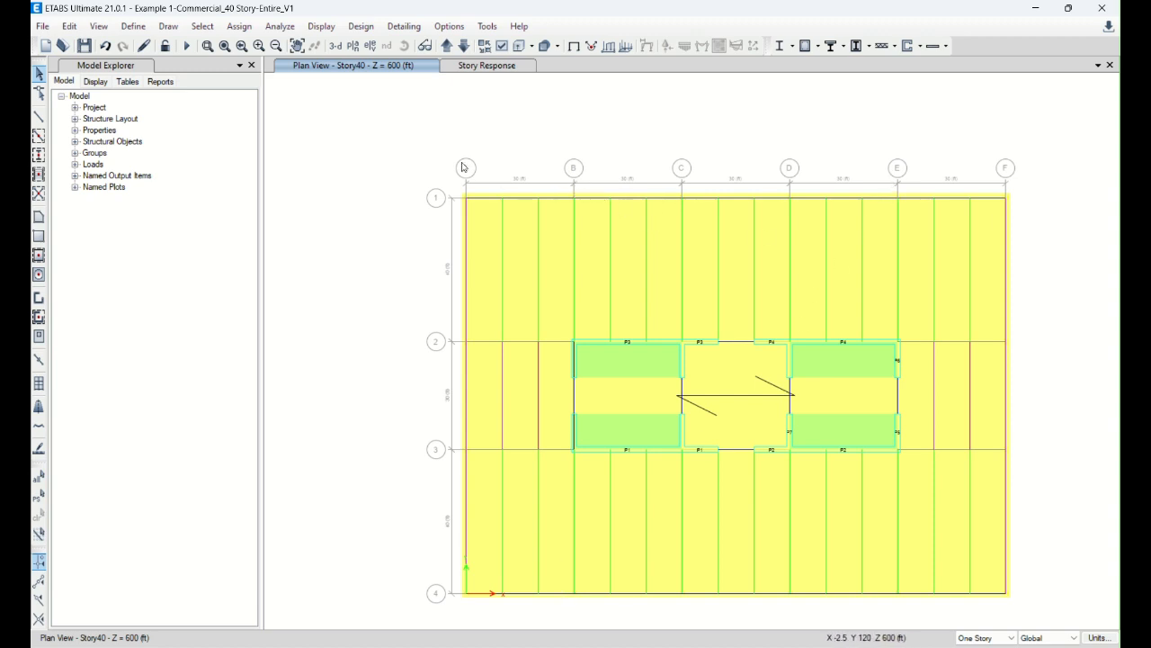
- Show elevation B and bring the stories around Story18 to Story24 into close view
{"action": "left_click", "coordinate": [370, 45]}
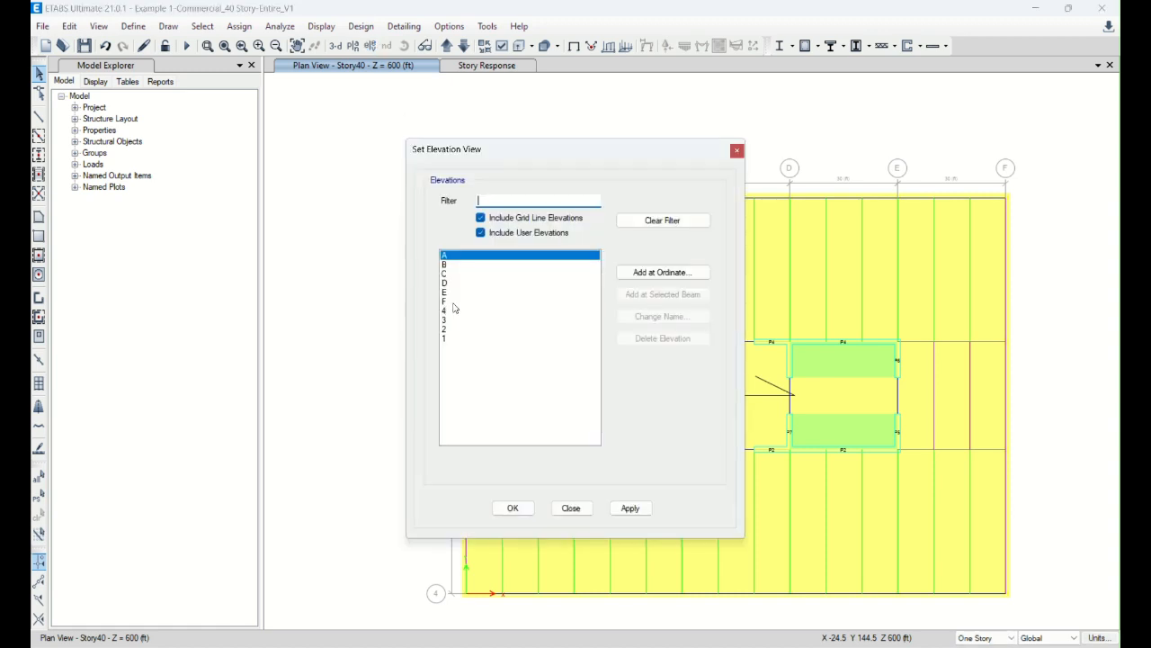
{"action": "left_click", "coordinate": [454, 265]}
{"action": "left_click", "coordinate": [512, 508]}
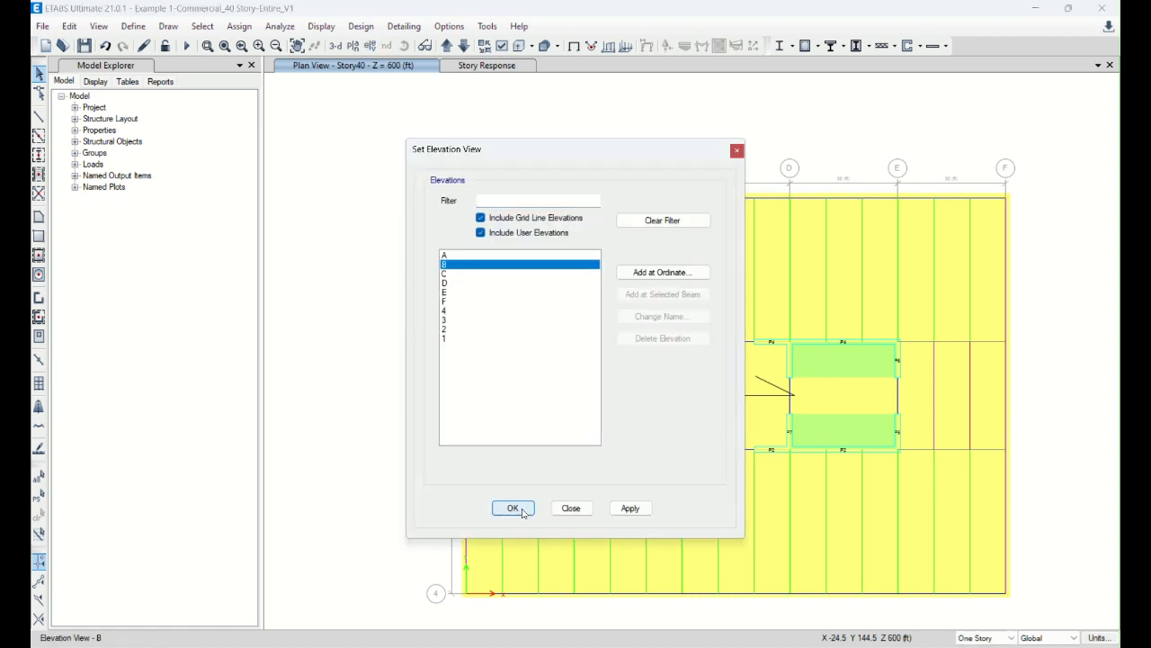
{"action": "scroll", "coordinate": [734, 447], "scroll_direction": "up", "scroll_amount": 5}
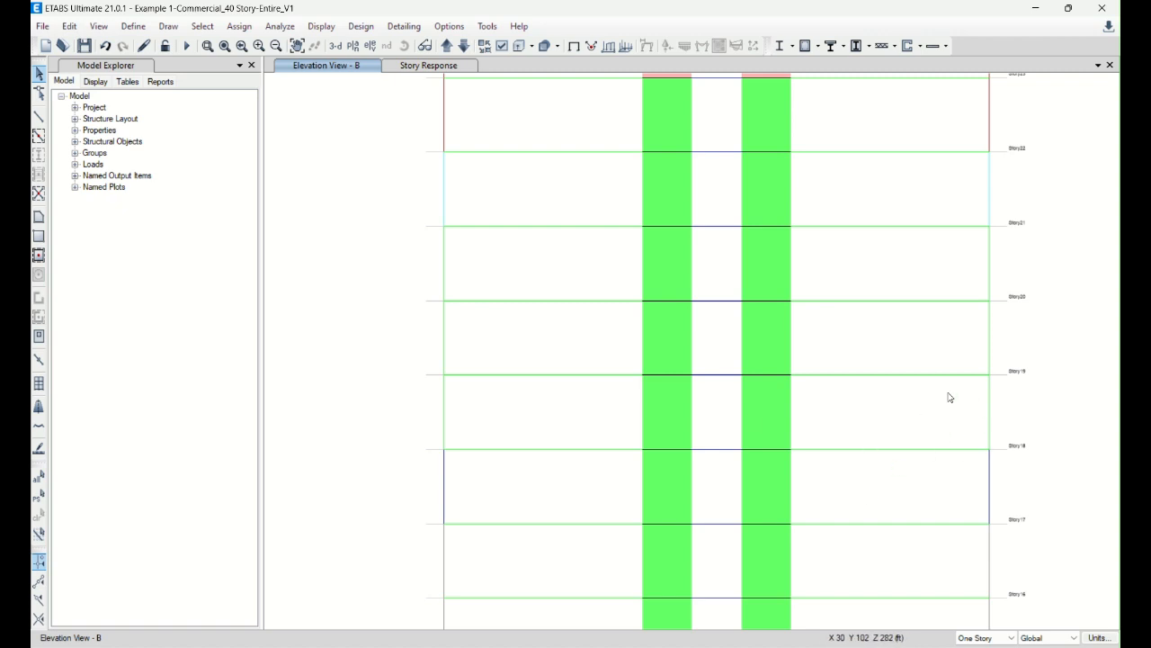
{"action": "middle_click_drag", "start_coordinate": [951, 340], "coordinate": [898, 461]}
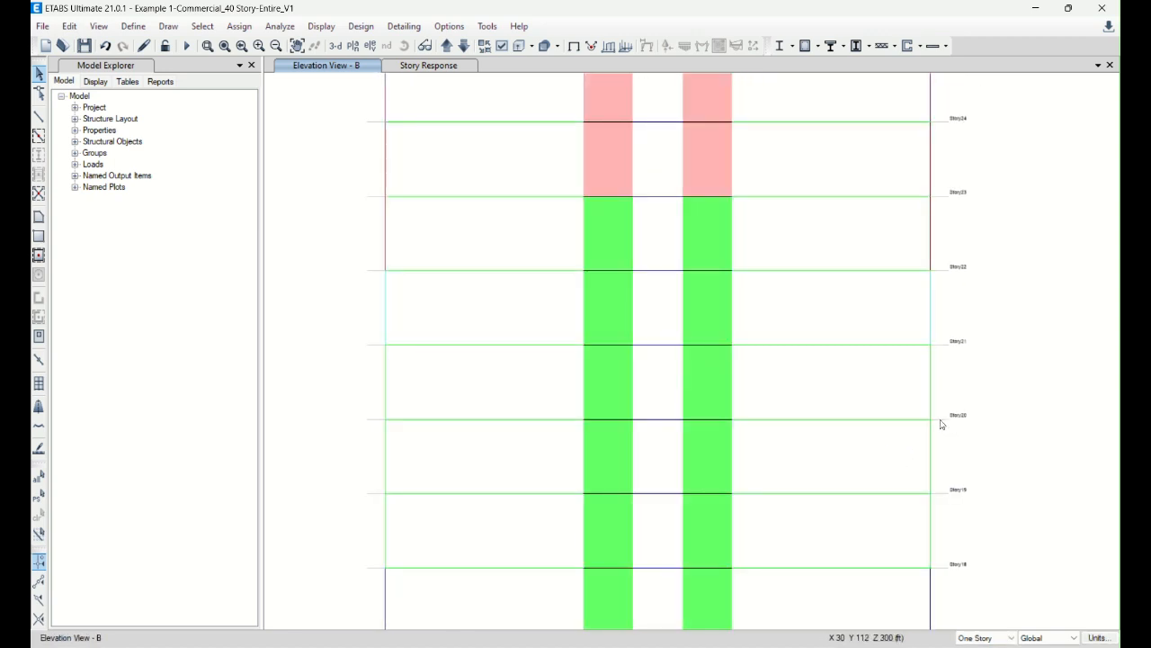
- Start drawing a frame line in elevation B and look through the available section properties for a brace section
{"action": "left_click", "coordinate": [38, 116]}
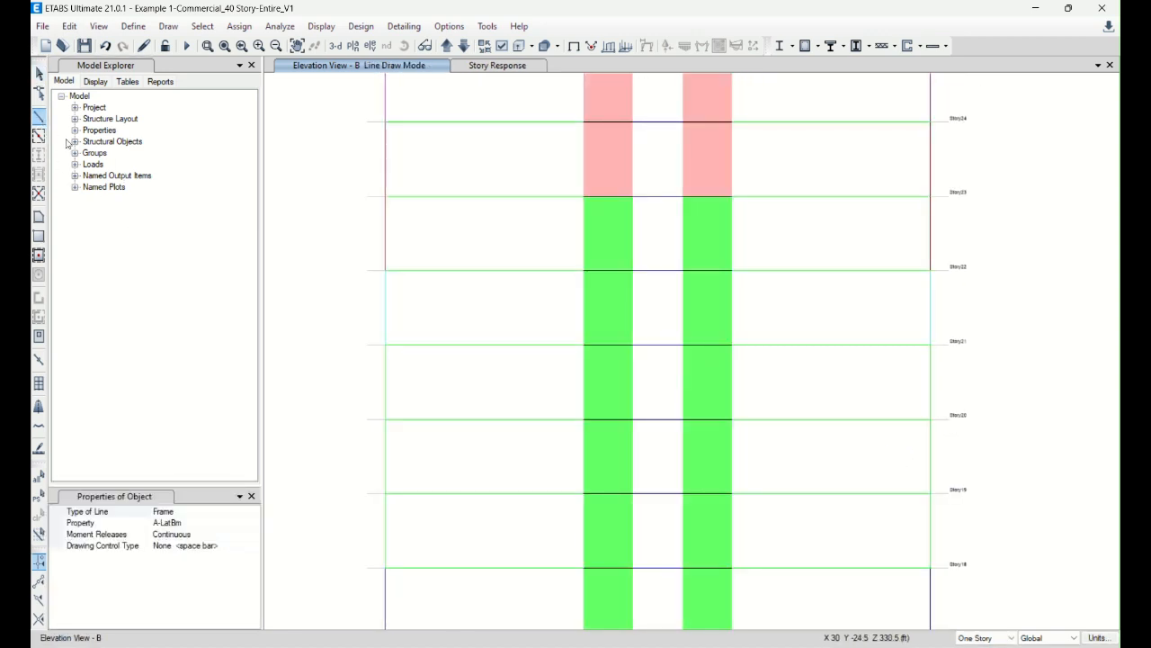
{"action": "left_click", "coordinate": [219, 523]}
{"action": "left_click", "coordinate": [255, 523]}
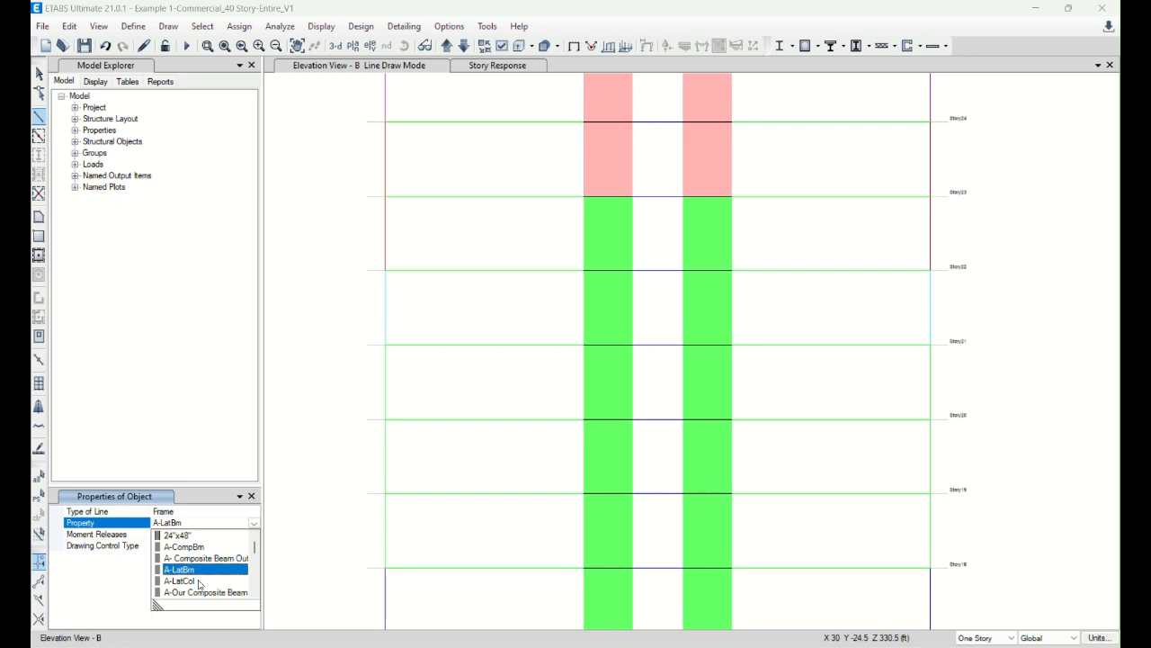
{"action": "left_click_drag", "start_coordinate": [255, 545], "coordinate": [255, 549]}
{"action": "scroll", "coordinate": [193, 580], "scroll_direction": "down", "scroll_amount": 1}
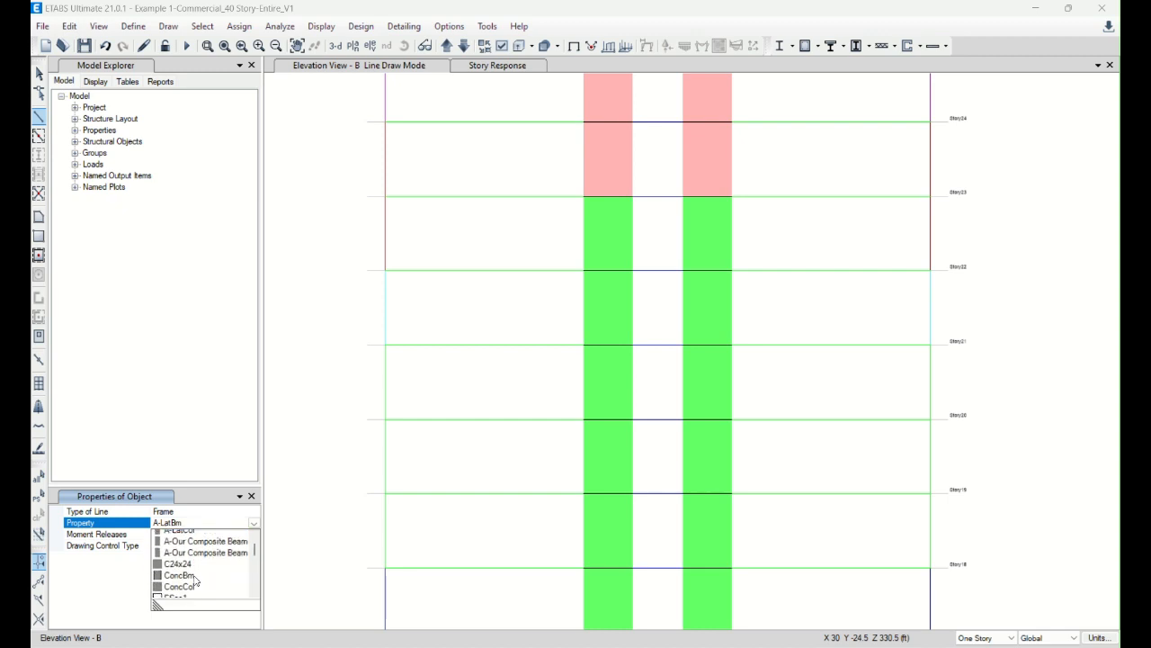
{"action": "left_click", "coordinate": [324, 417]}
- Add a copy of the A-LatCol frame section property and name it A_Brace
{"action": "left_click", "coordinate": [133, 26]}
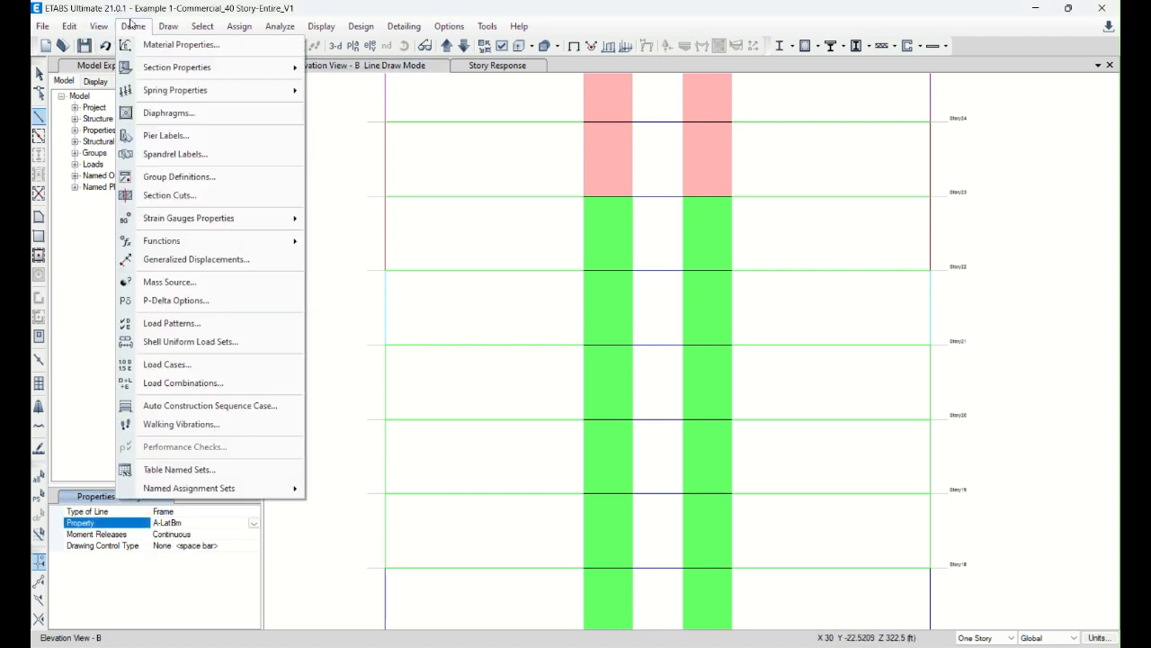
{"action": "mouse_move", "coordinate": [171, 76]}
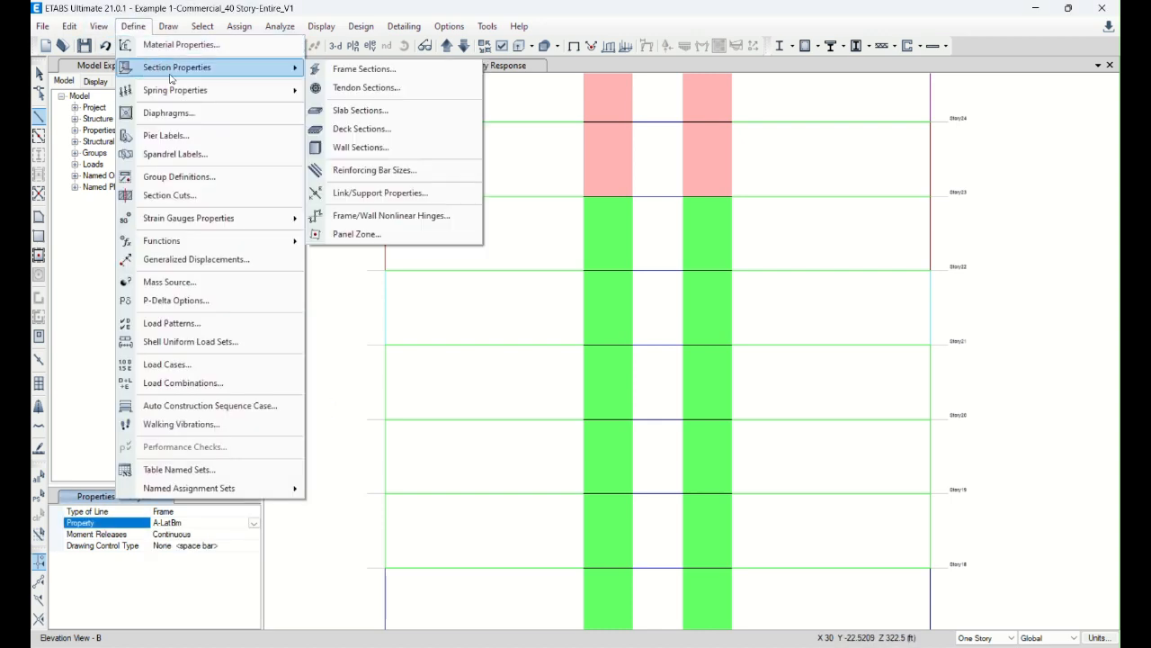
{"action": "left_click", "coordinate": [329, 71]}
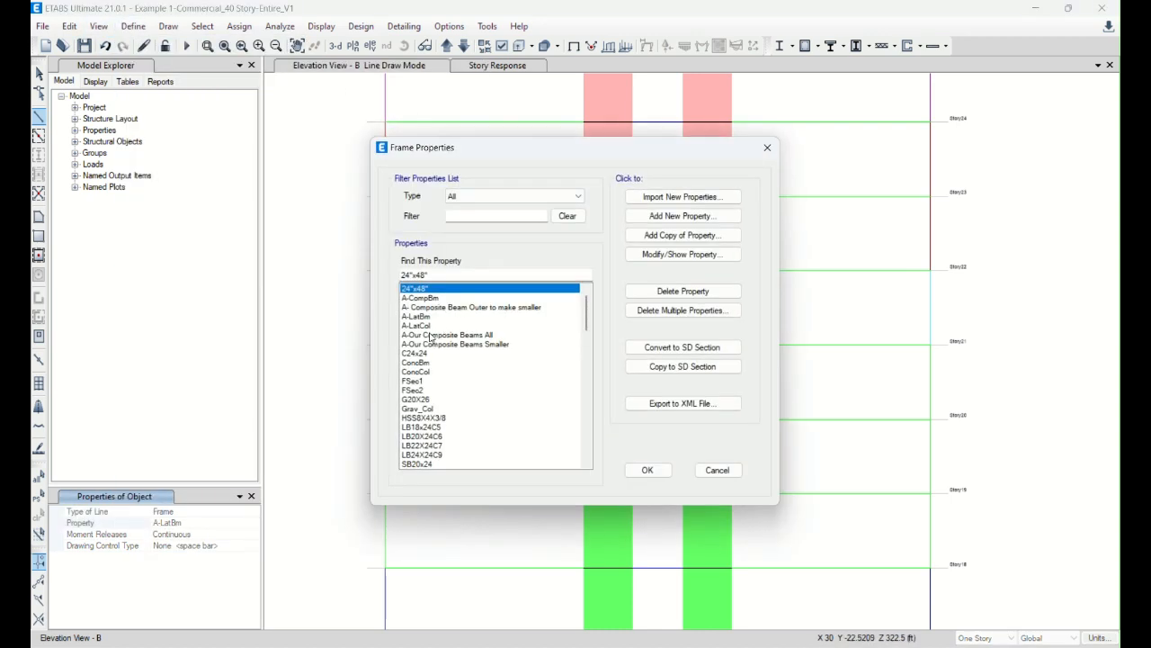
{"action": "left_click", "coordinate": [432, 326]}
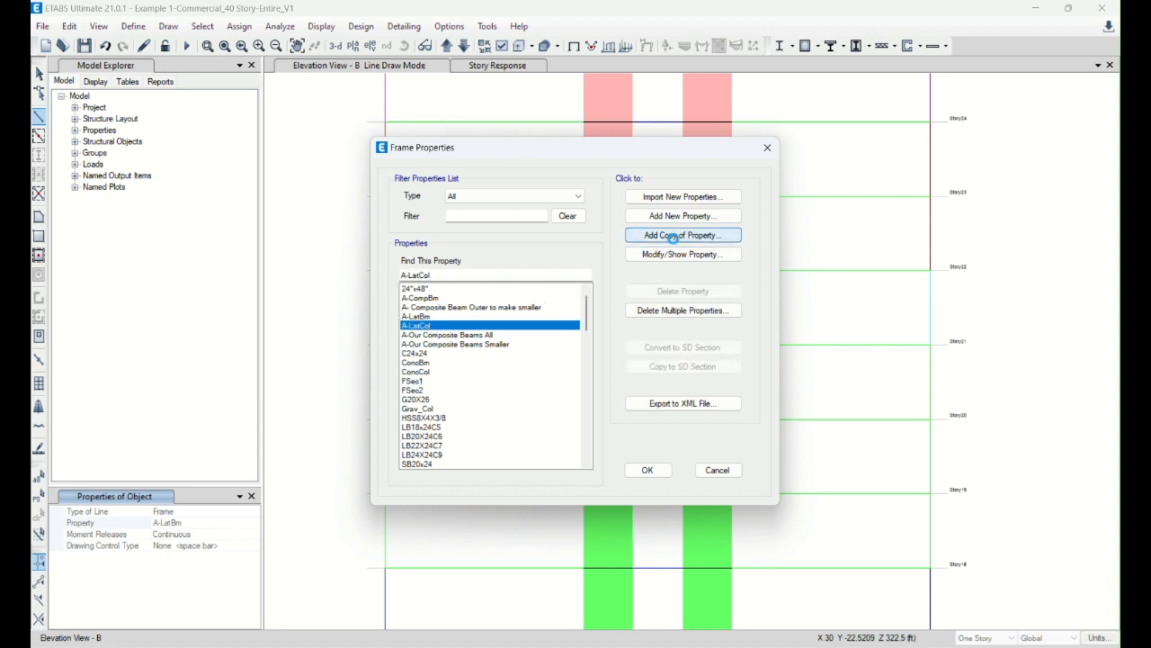
{"action": "left_click", "coordinate": [673, 235]}
{"action": "type", "text": "A_Brace"}
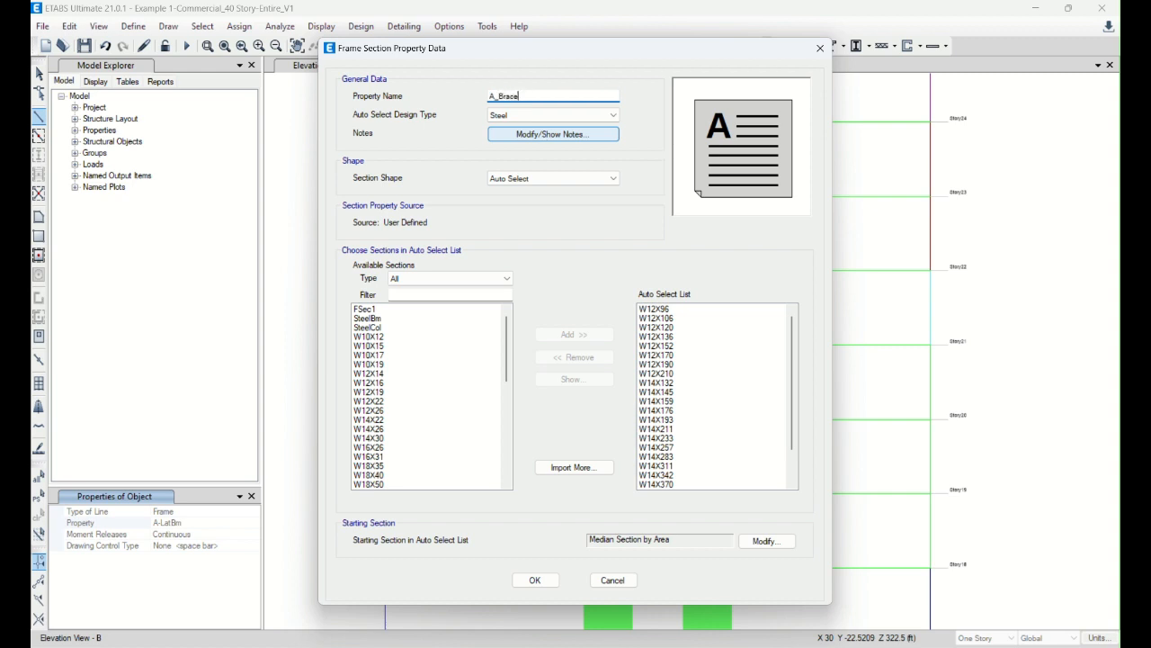
- Remove sections W12X96 through W14X132 from the A_Brace auto select list and accept the frame property definitions
{"action": "left_click", "coordinate": [674, 311]}
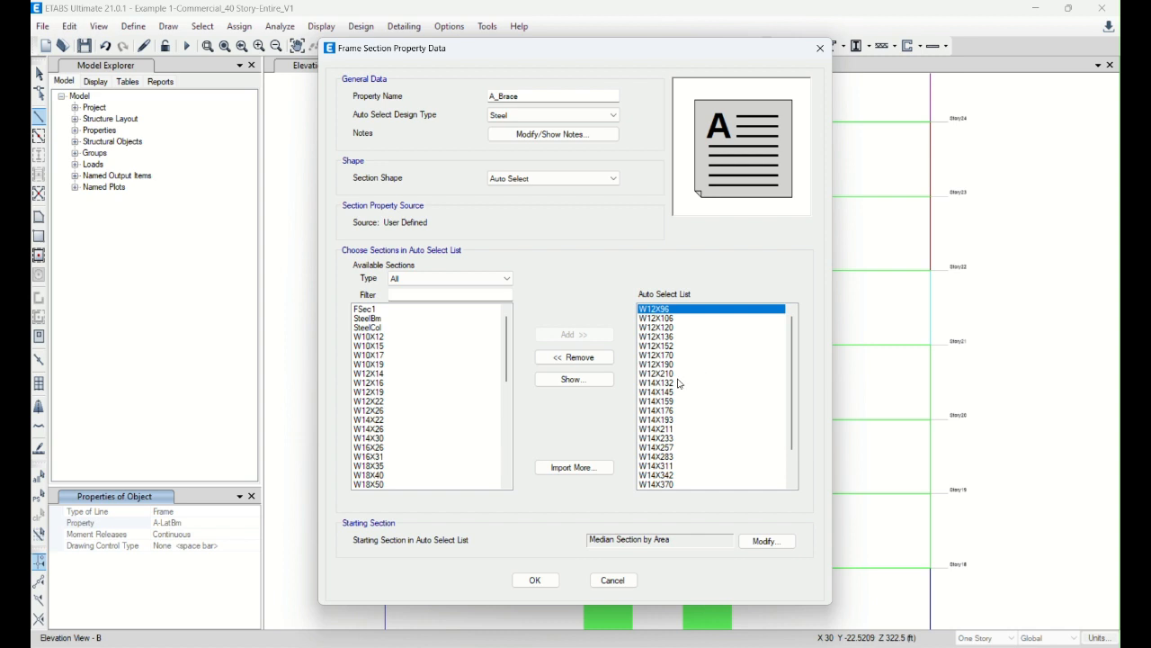
{"action": "left_click", "coordinate": [674, 385], "text": "shift"}
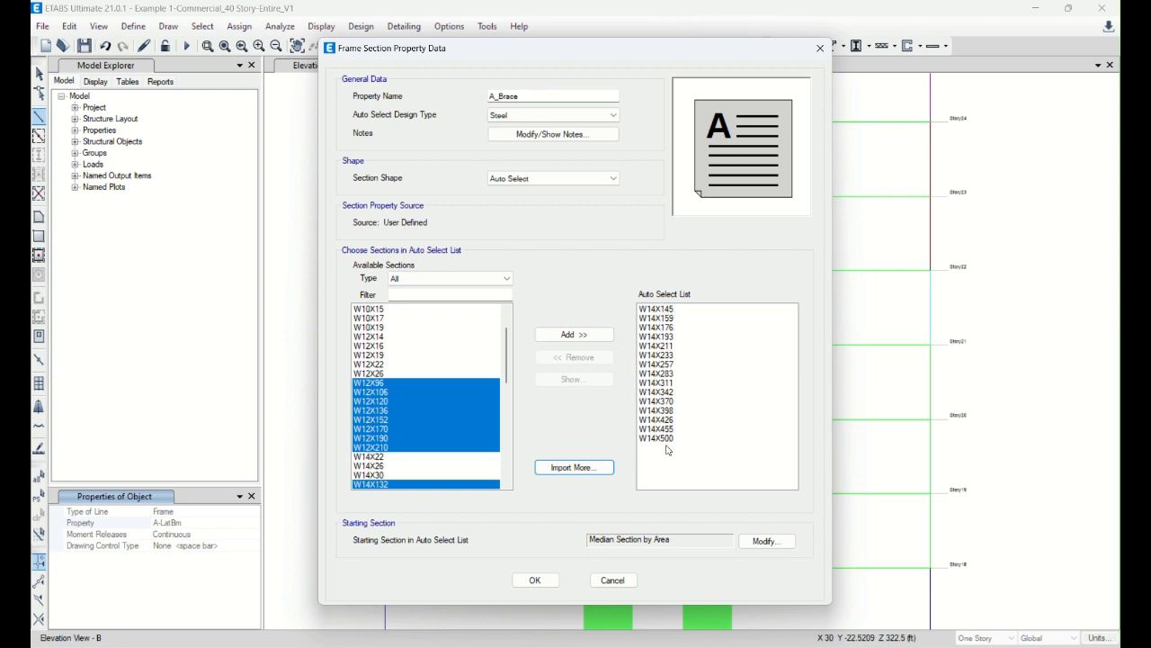
{"action": "left_click", "coordinate": [536, 580]}
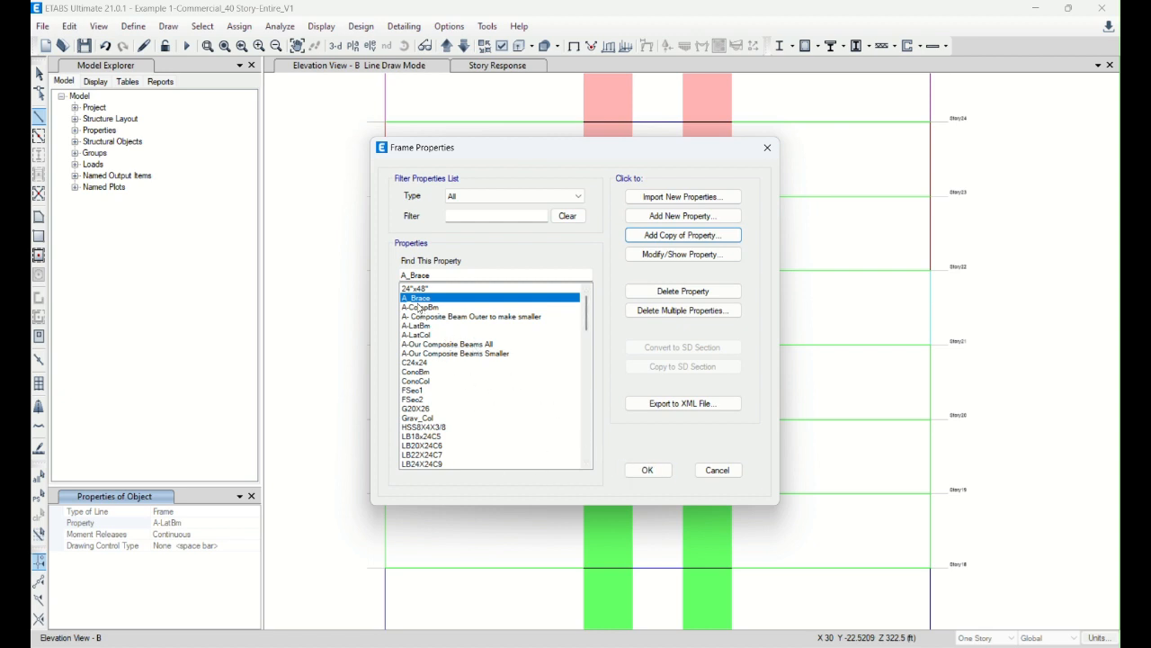
{"action": "left_click", "coordinate": [650, 472]}
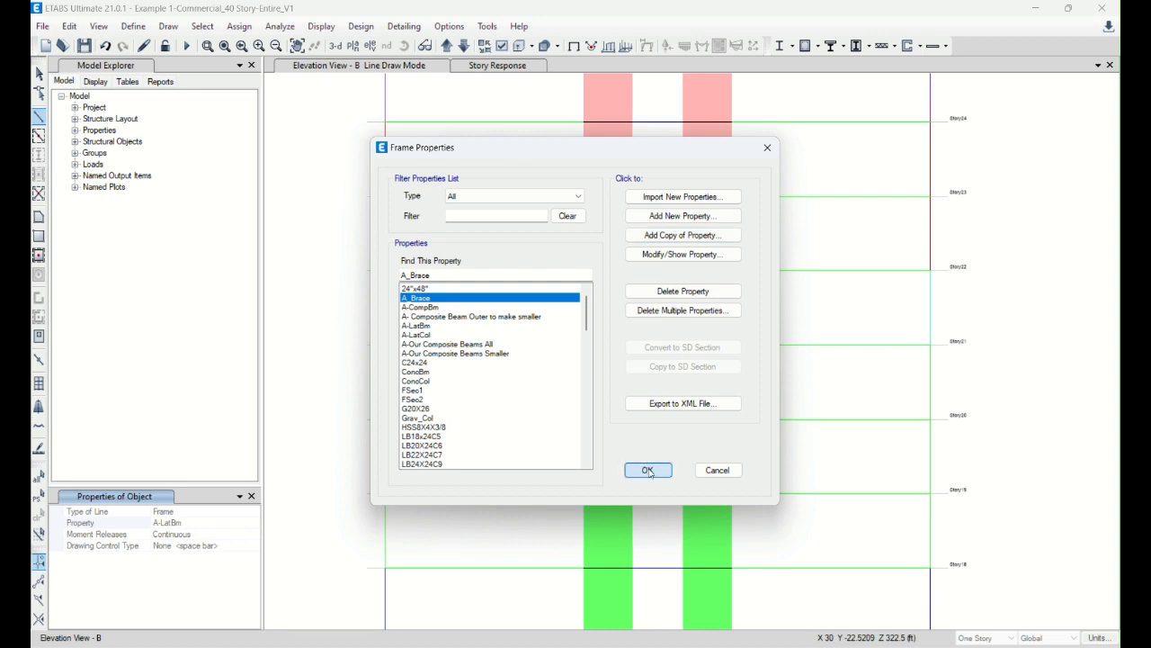
- Set the frame line being drawn to the A_Brace property with pinned moment releases
{"action": "left_click", "coordinate": [221, 536]}
{"action": "left_click", "coordinate": [241, 524]}
{"action": "left_click", "coordinate": [254, 523]}
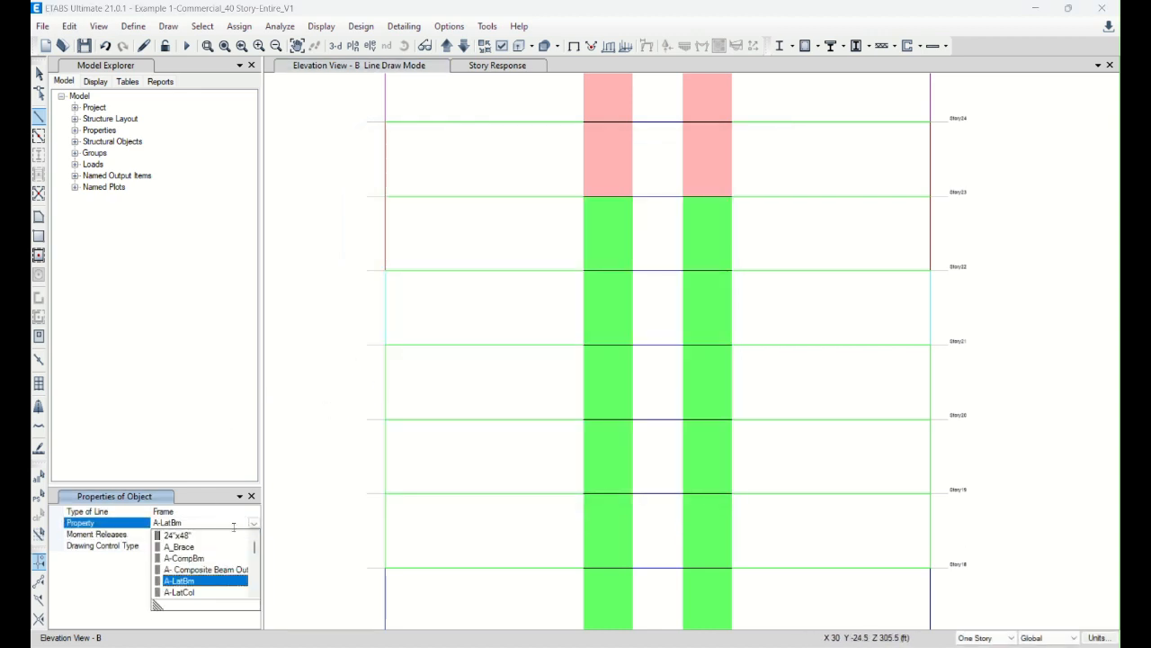
{"action": "scroll", "coordinate": [203, 584], "scroll_direction": "down", "scroll_amount": 2}
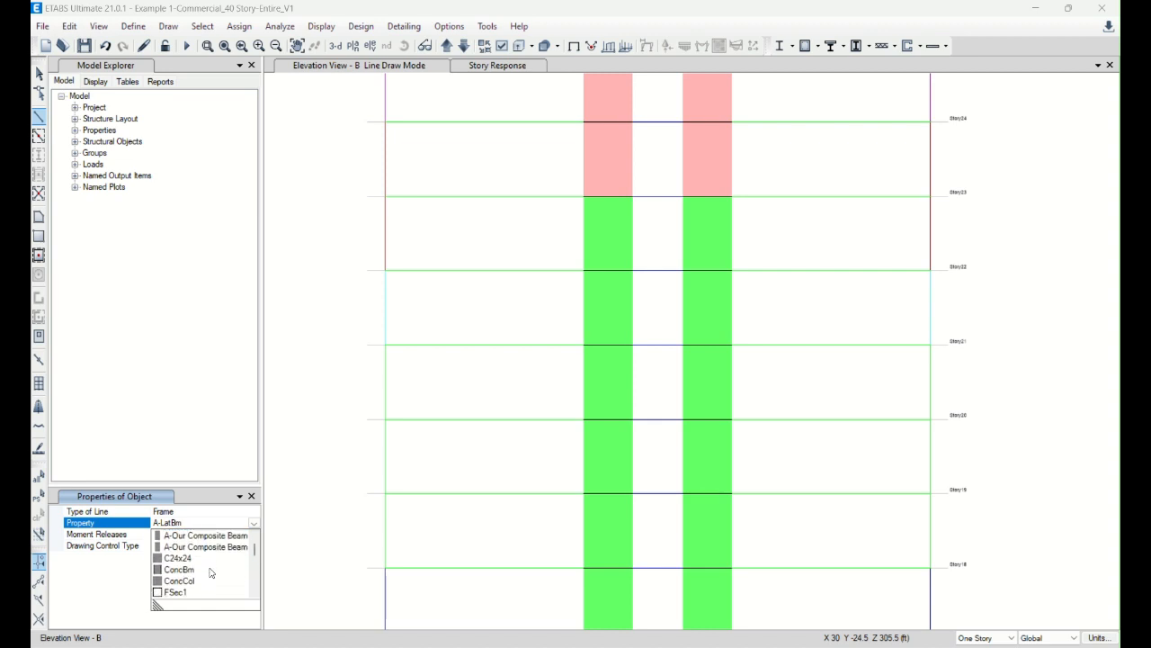
{"action": "scroll", "coordinate": [200, 580], "scroll_direction": "down", "scroll_amount": 2}
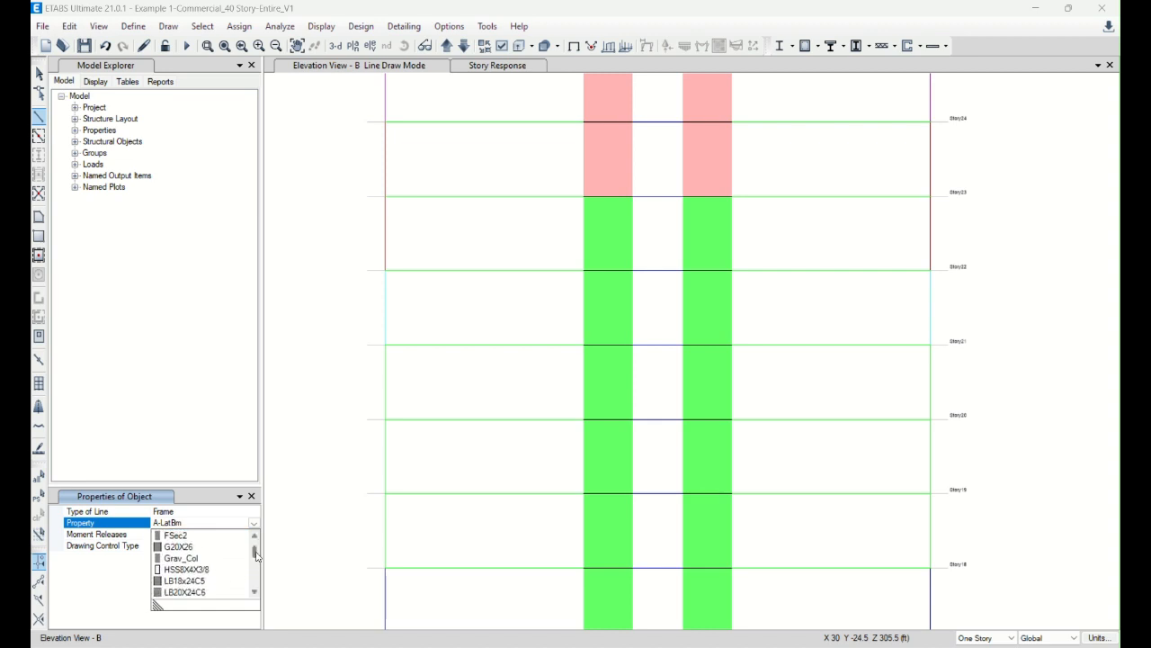
{"action": "mouse_move", "coordinate": [255, 555]}
{"action": "left_mouse_down"}
{"action": "mouse_move", "coordinate": [253, 596]}
{"action": "mouse_move", "coordinate": [253, 533]}
{"action": "left_mouse_up"}
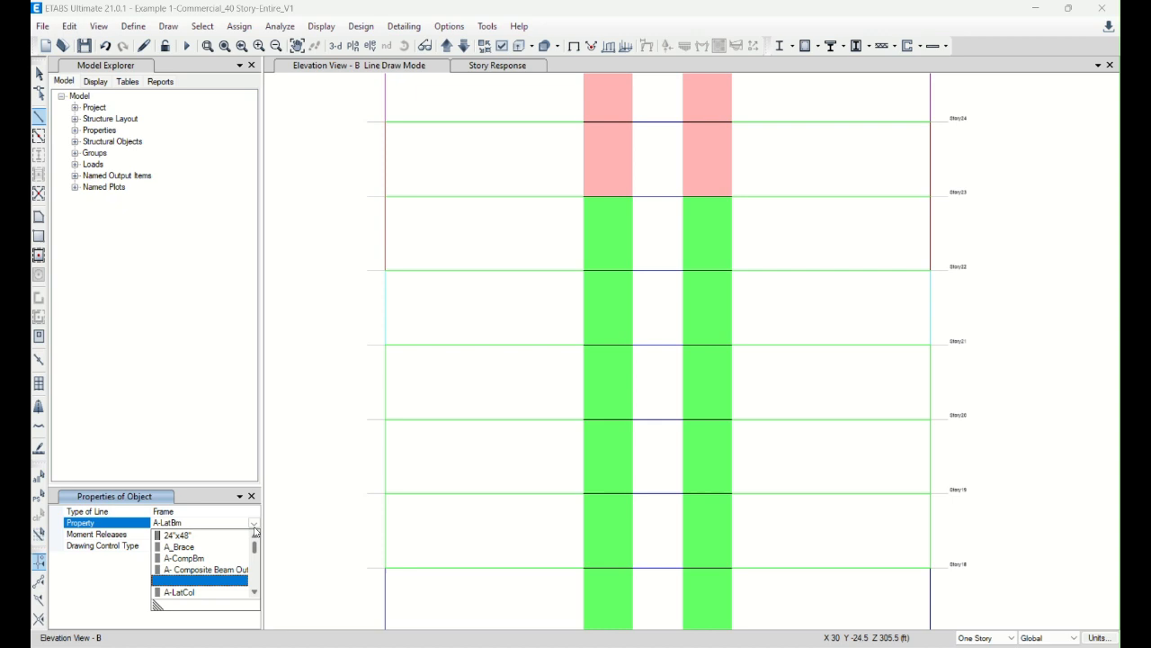
{"action": "left_click", "coordinate": [193, 547]}
{"action": "left_click", "coordinate": [238, 533]}
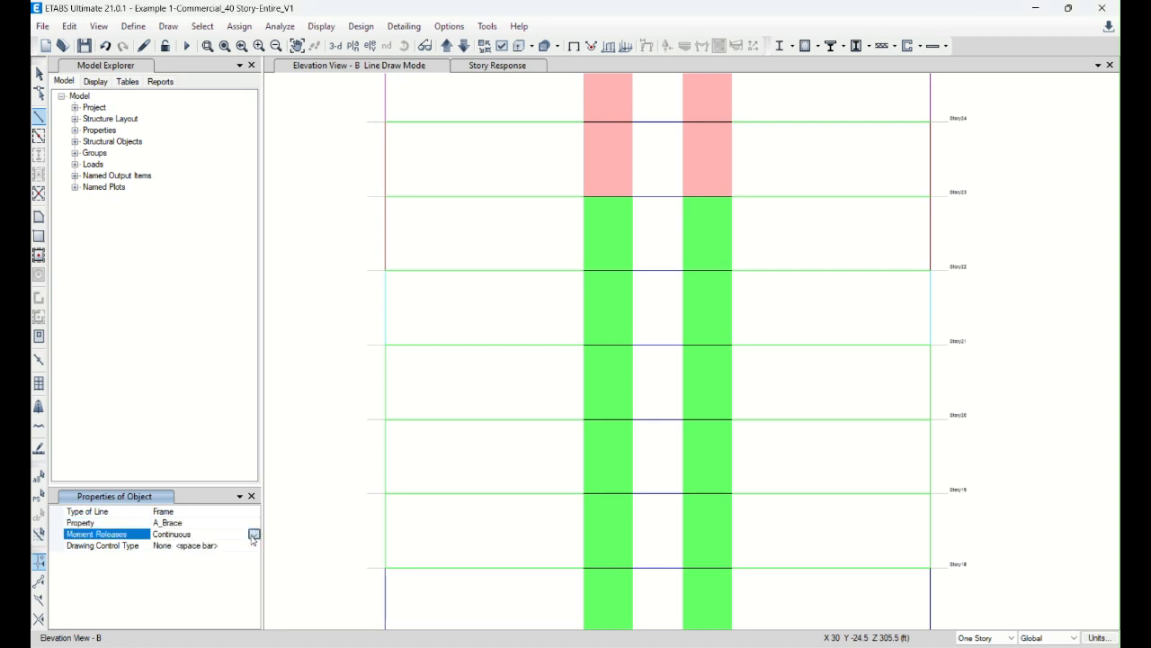
{"action": "left_click", "coordinate": [254, 535]}
{"action": "left_click", "coordinate": [171, 557]}
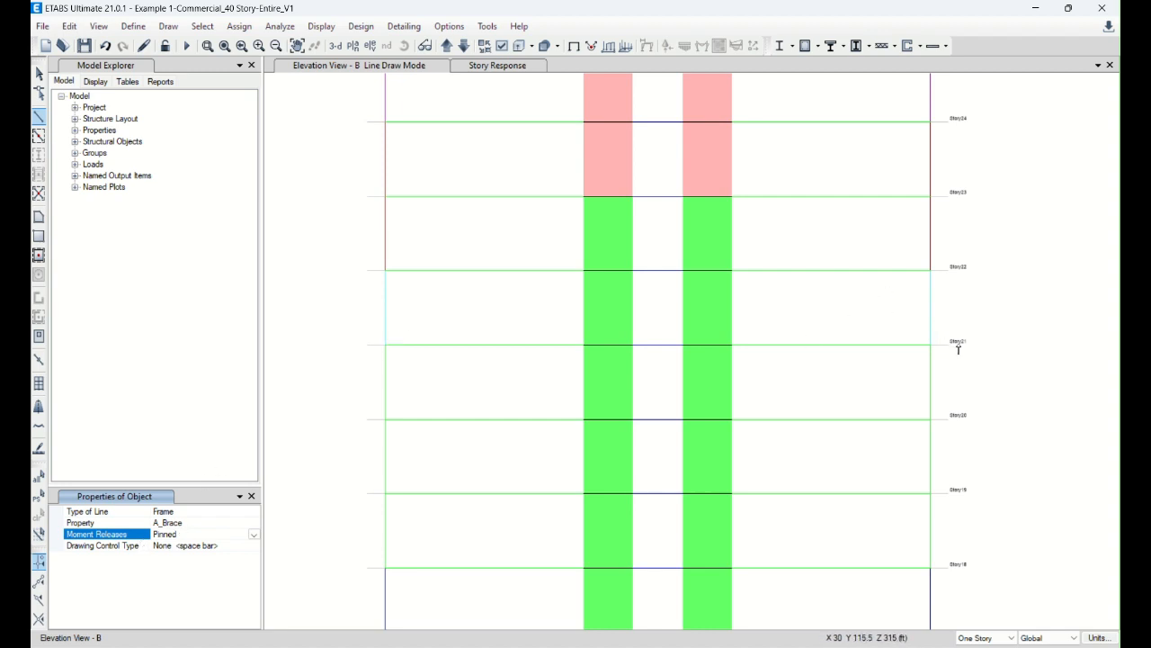
- Draw two braces in elevation B, each from an outer column at Story20 to the near outer core wall edge at Story22
{"action": "left_click", "coordinate": [384, 420]}
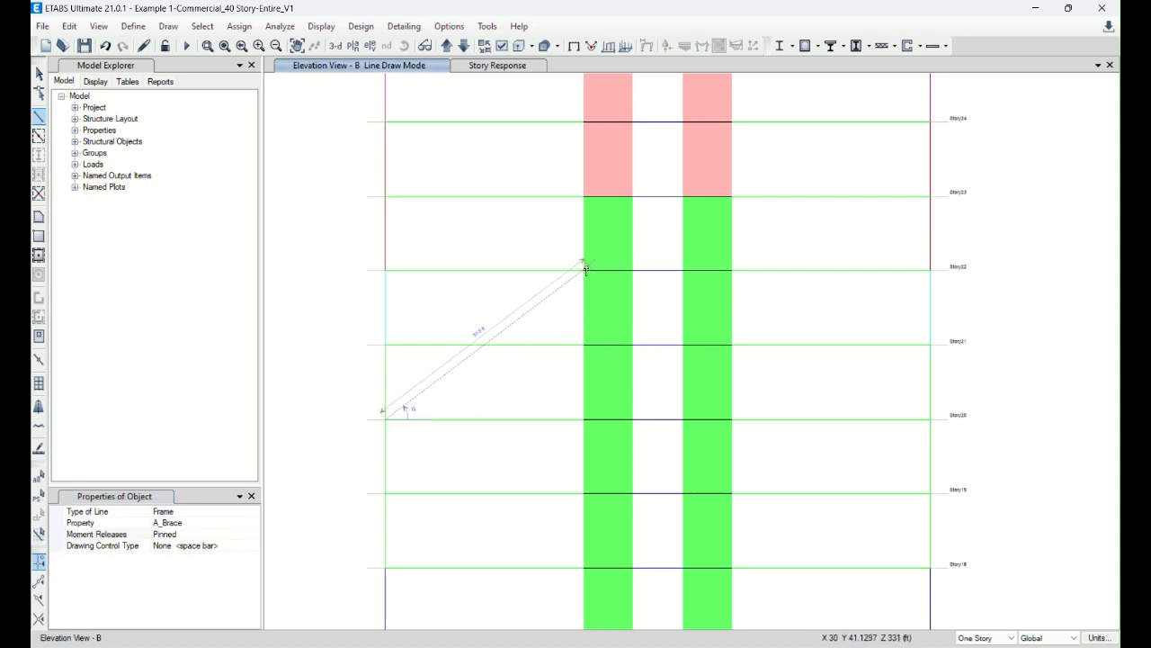
{"action": "double_click", "coordinate": [584, 270]}
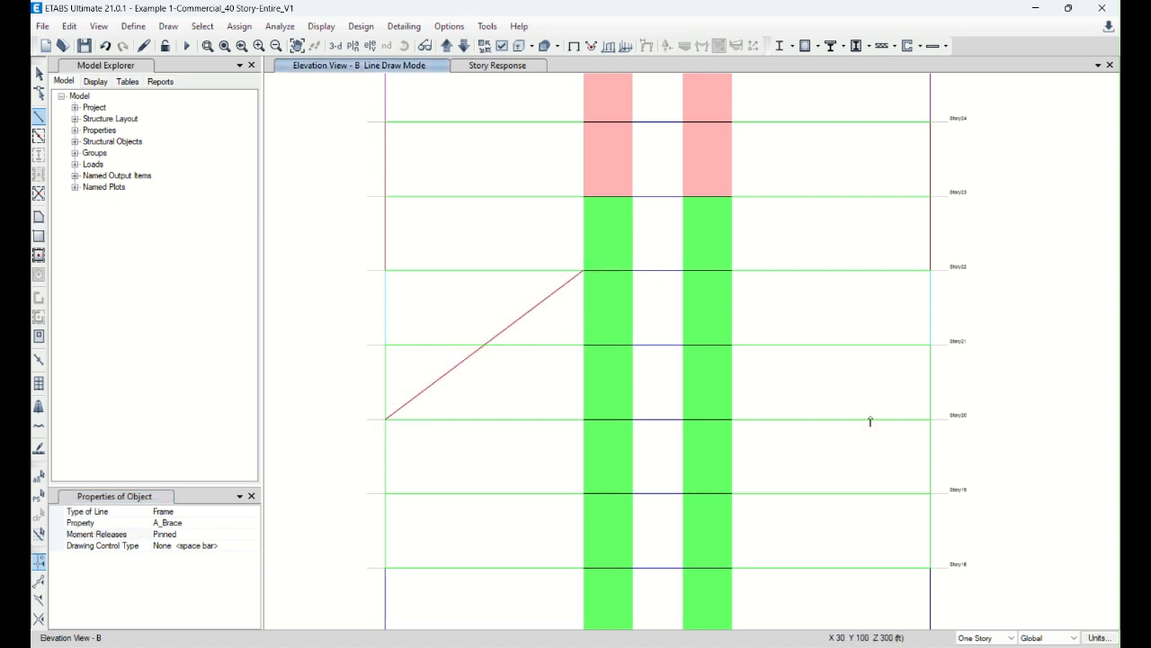
{"action": "left_click", "coordinate": [933, 420]}
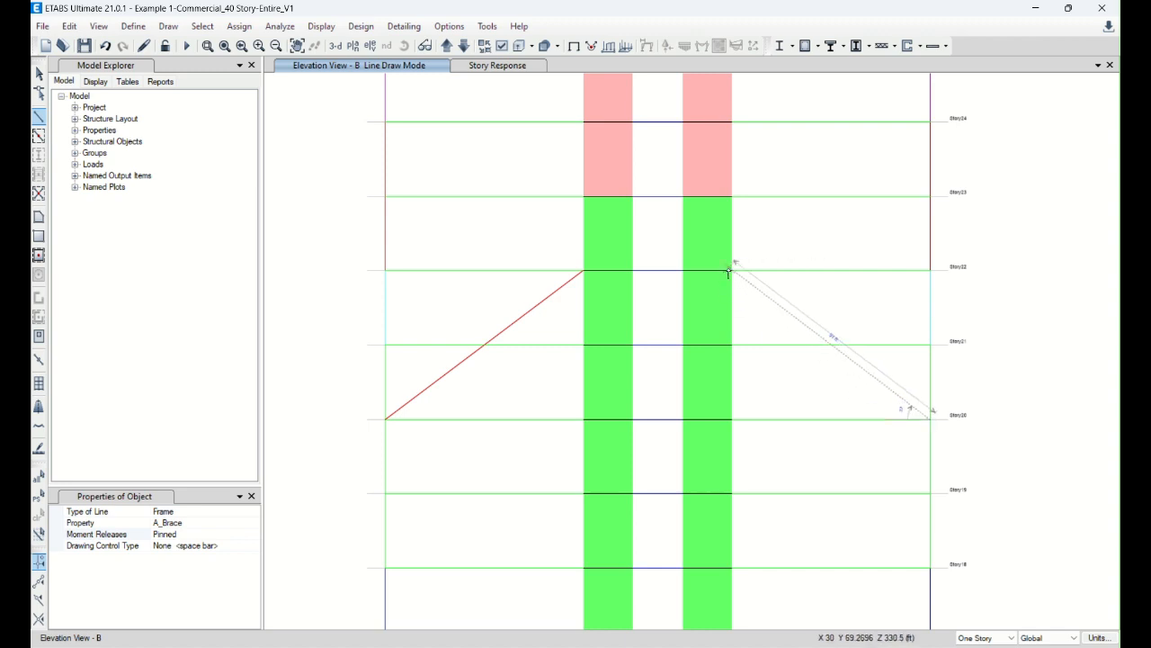
{"action": "double_click", "coordinate": [731, 269]}
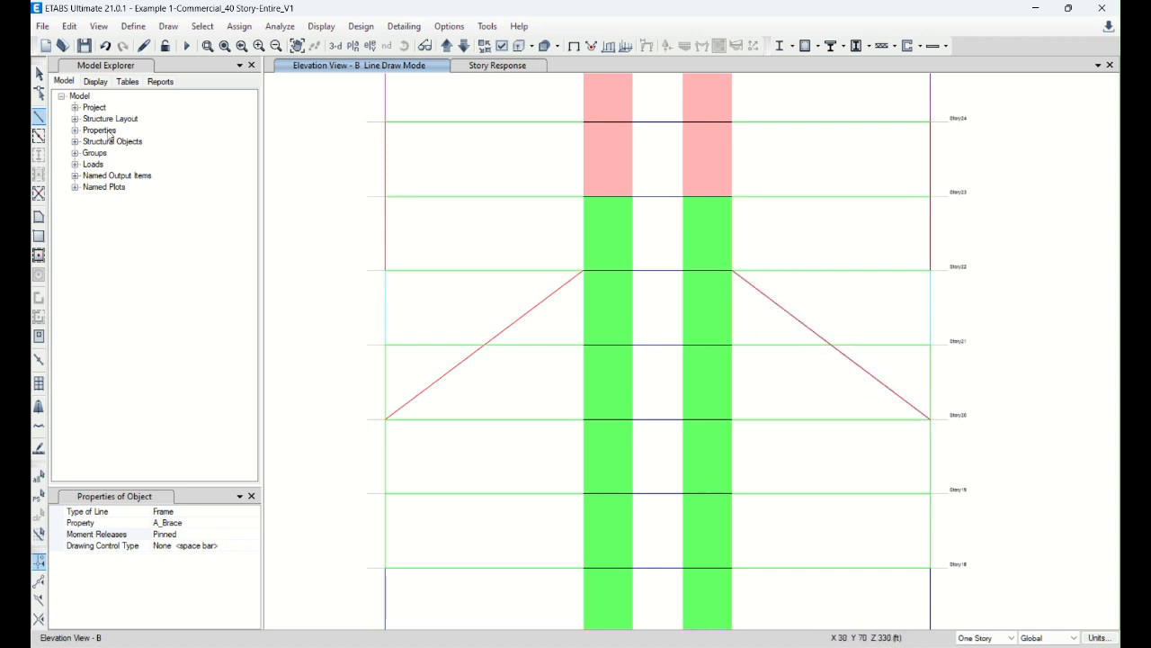
{"action": "left_click", "coordinate": [40, 73]}
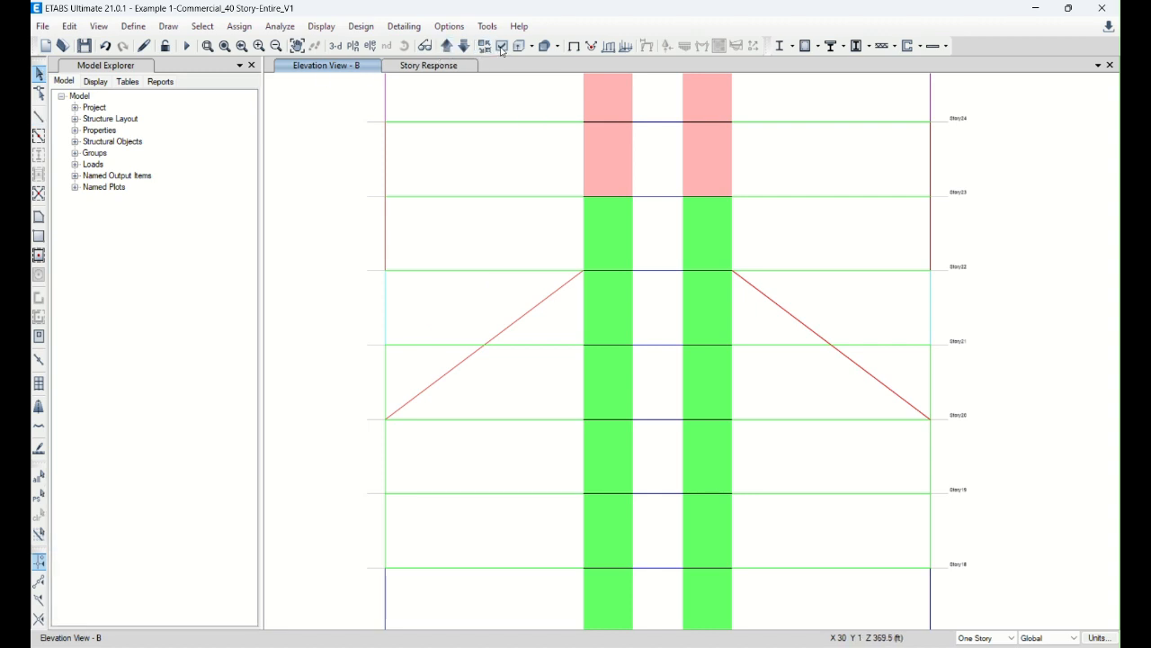
- Display the frame section assignments on the members in elevation B
{"action": "double_click", "coordinate": [746, 12]}
{"action": "left_click", "coordinate": [508, 116]}
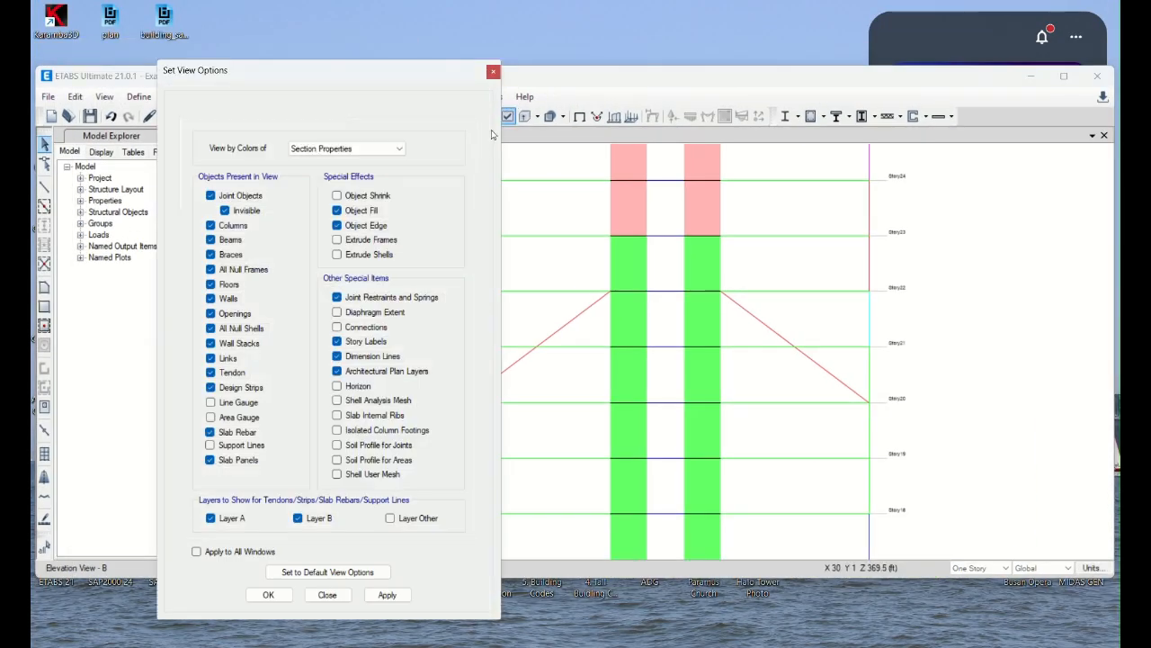
{"action": "left_click", "coordinate": [252, 111]}
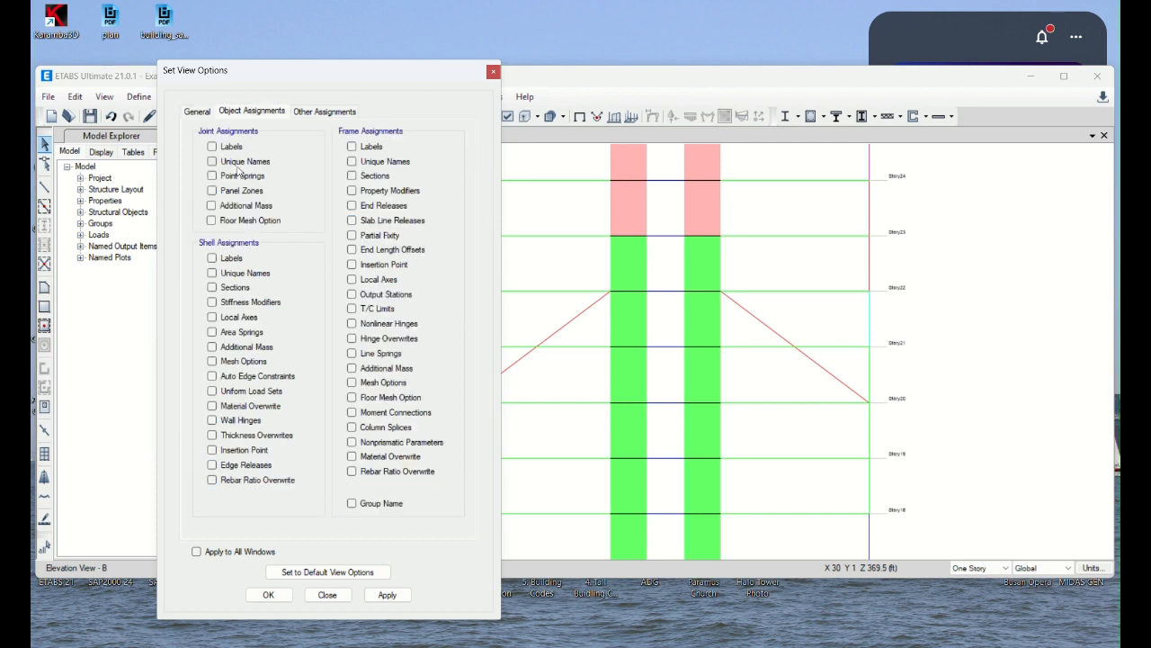
{"action": "left_click", "coordinate": [375, 176]}
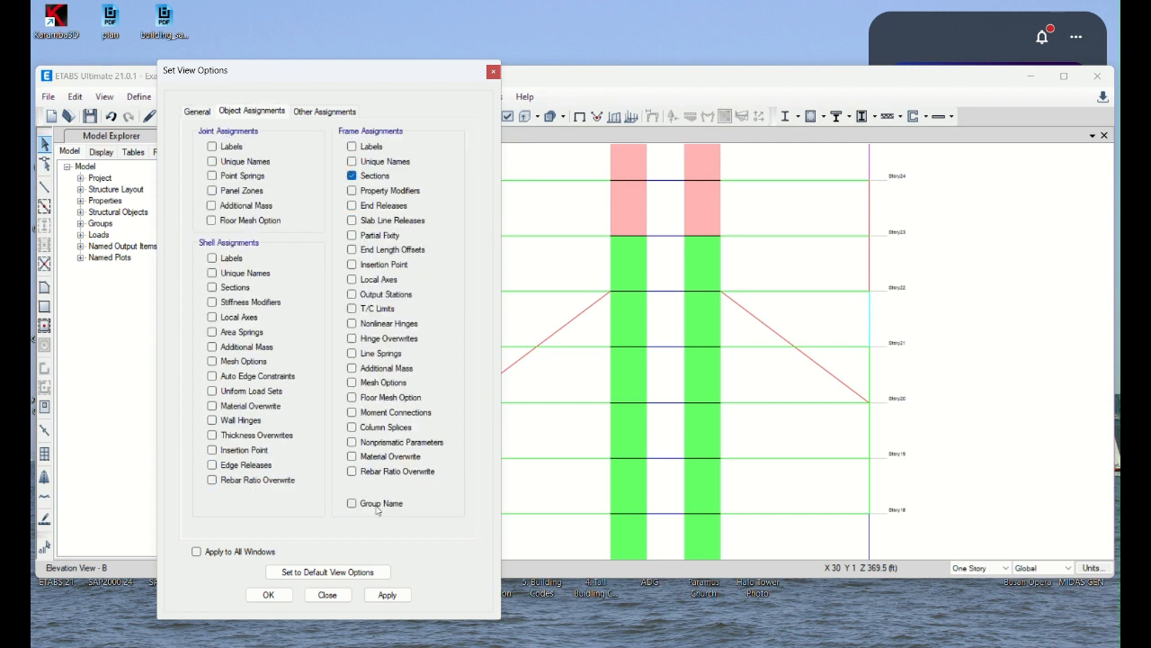
{"action": "left_click", "coordinate": [387, 594]}
{"action": "double_click", "coordinate": [741, 78]}
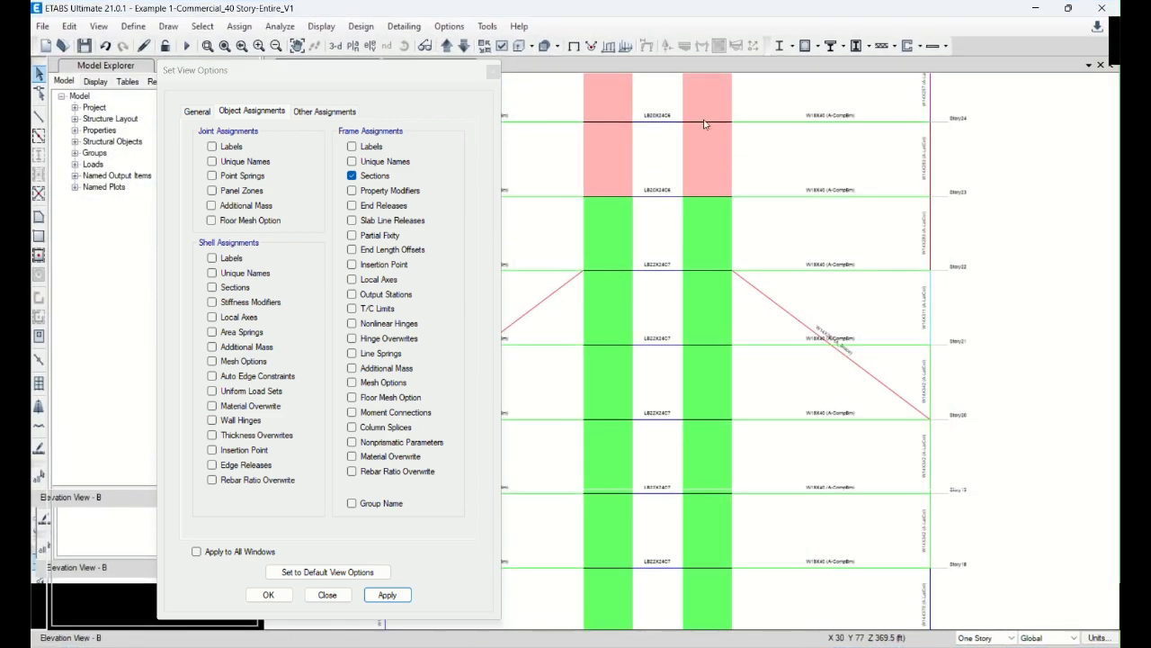
{"action": "left_click", "coordinate": [327, 594]}
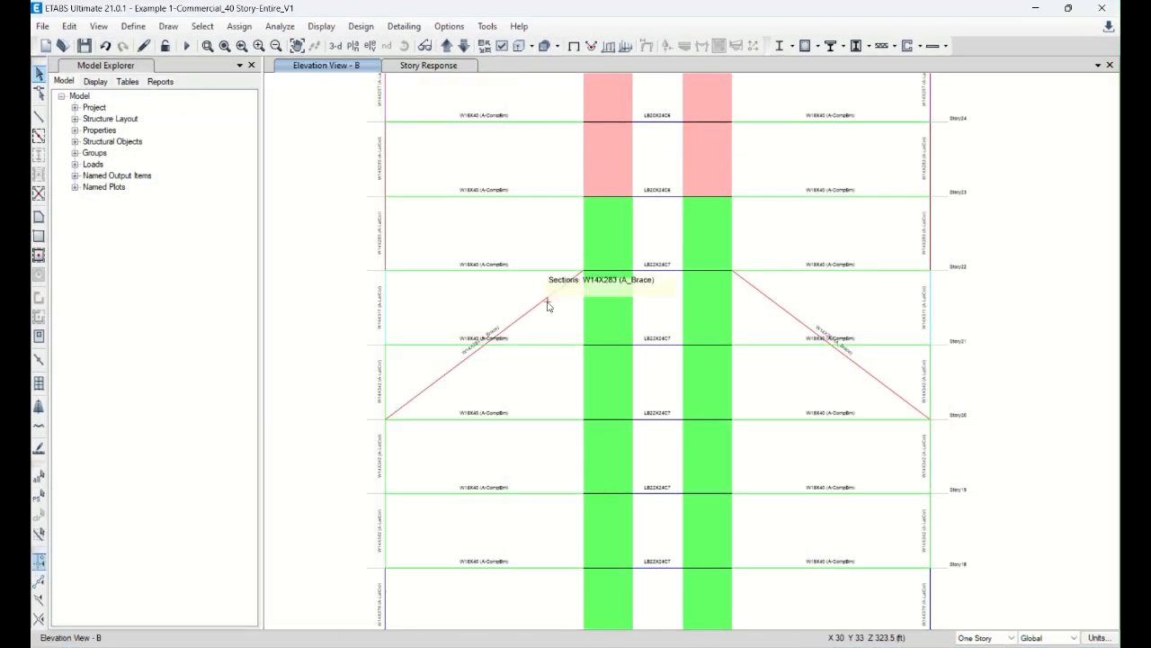
- Increase the minimum graphic font size in the graphics preferences so the section labels are larger
{"action": "scroll", "coordinate": [545, 300], "scroll_direction": "up", "scroll_amount": 4}
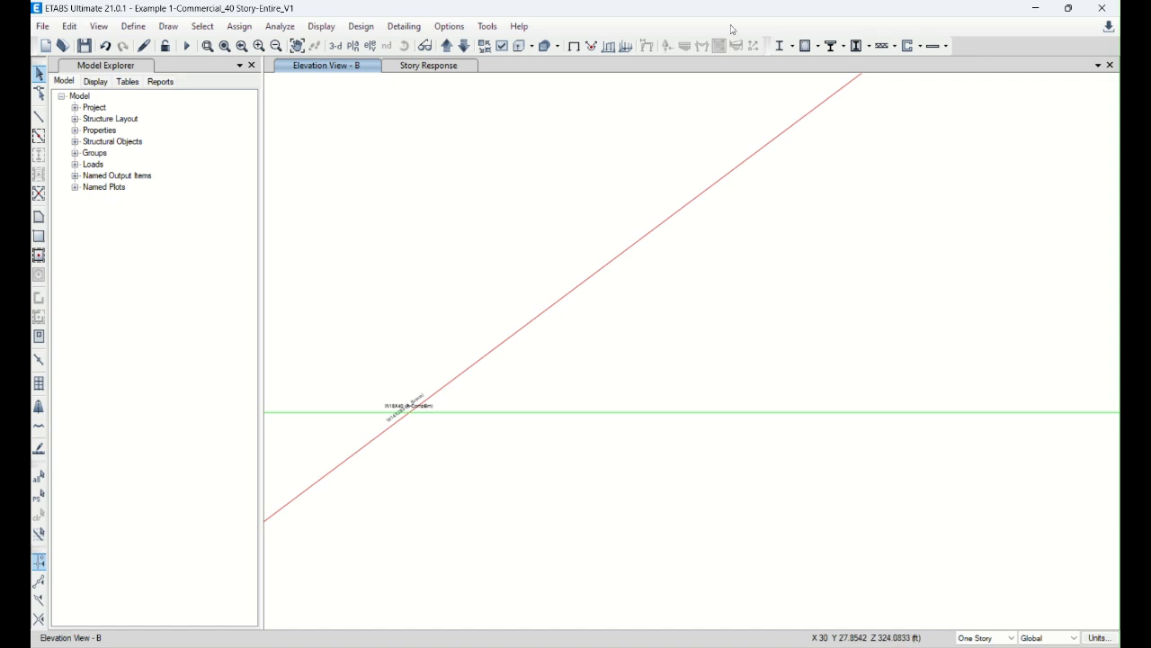
{"action": "left_click_drag", "start_coordinate": [992, 15], "coordinate": [904, 166]}
{"action": "left_click", "coordinate": [375, 184]}
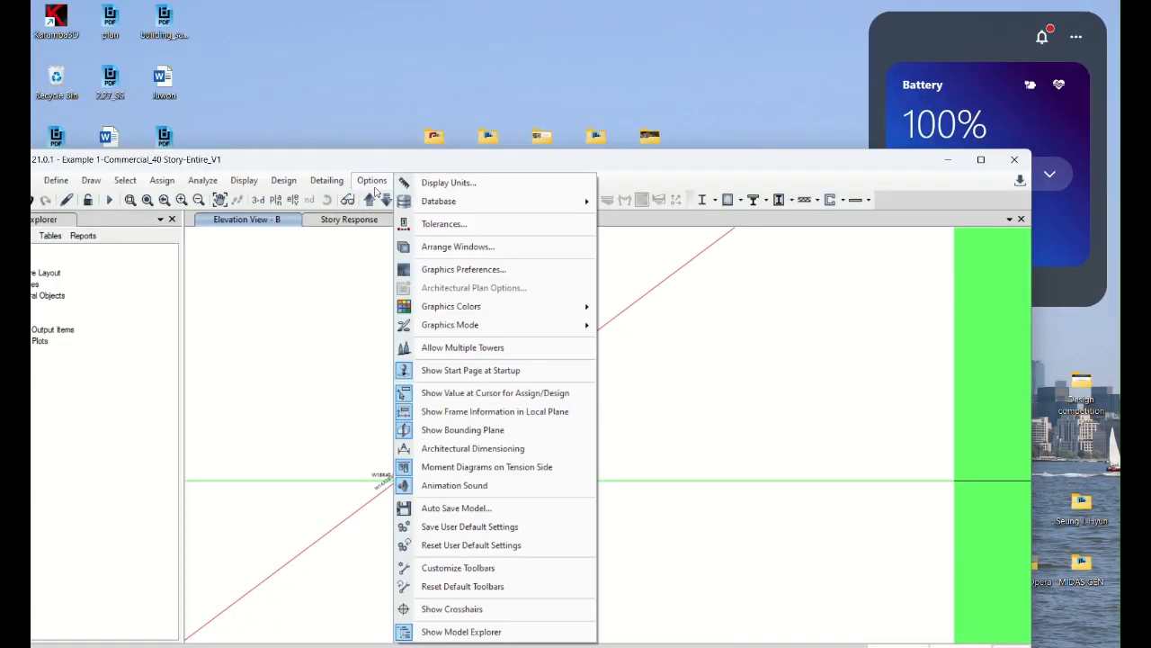
{"action": "mouse_move", "coordinate": [478, 329]}
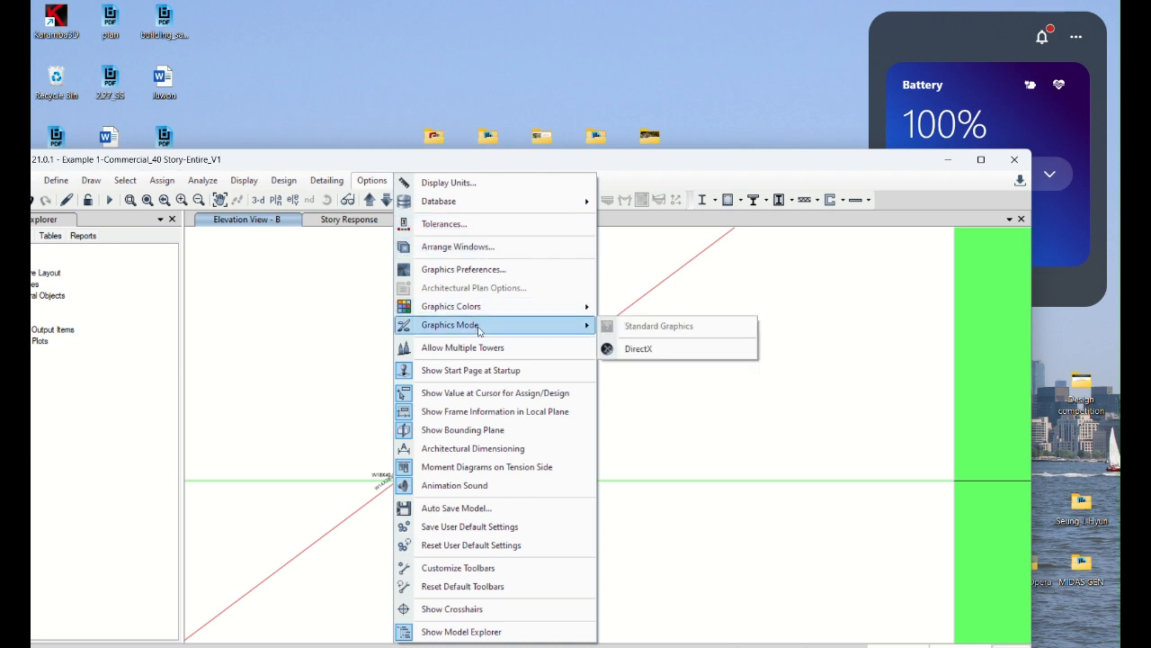
{"action": "left_click", "coordinate": [484, 271]}
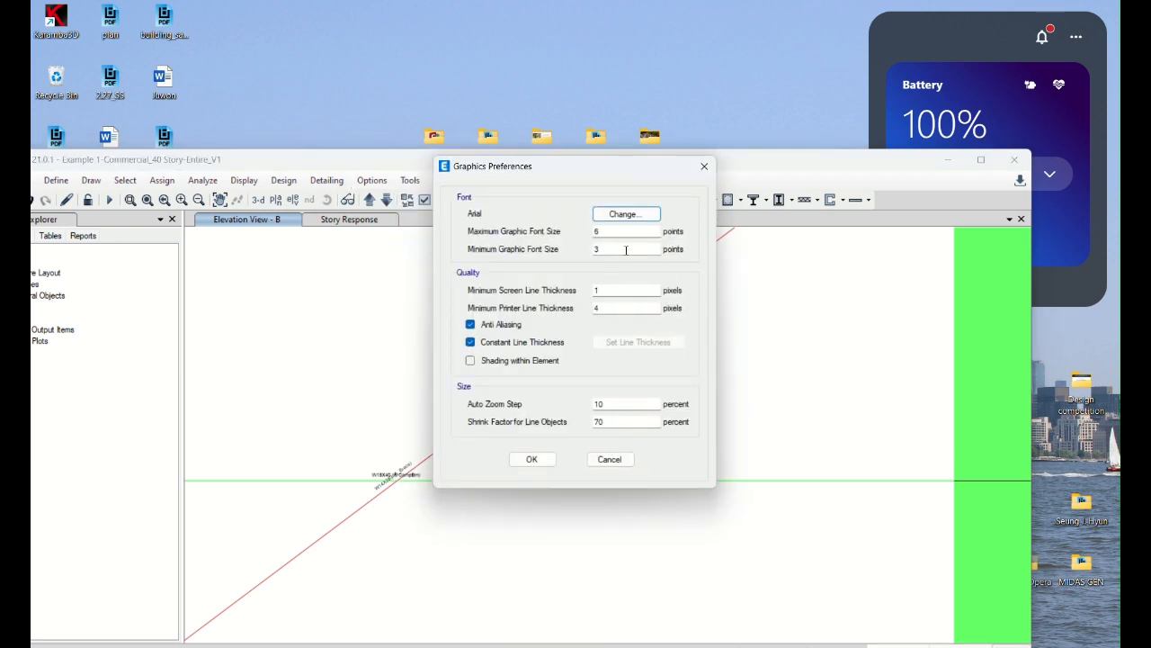
{"action": "left_click_drag", "start_coordinate": [608, 247], "coordinate": [538, 253]}
{"action": "left_click", "coordinate": [530, 460]}
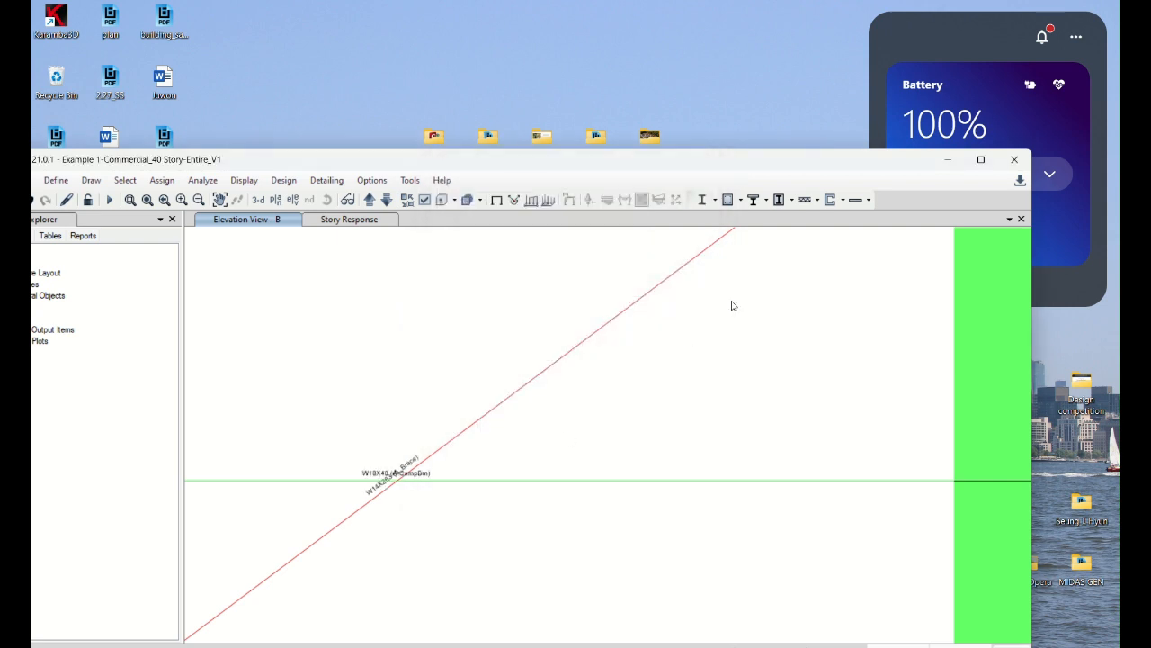
{"action": "double_click", "coordinate": [725, 164]}
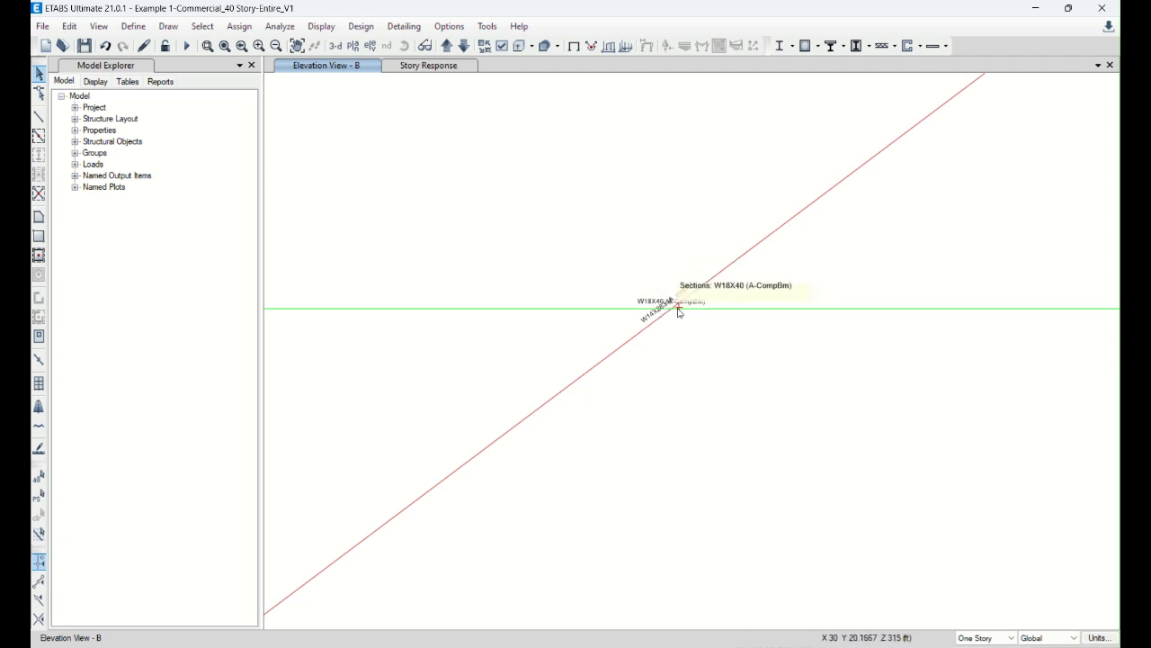
- Review the section labels of both braces and the surrounding members between Story17 and Story24 in elevation B
{"action": "scroll", "coordinate": [496, 303], "scroll_direction": "down", "scroll_amount": 5}
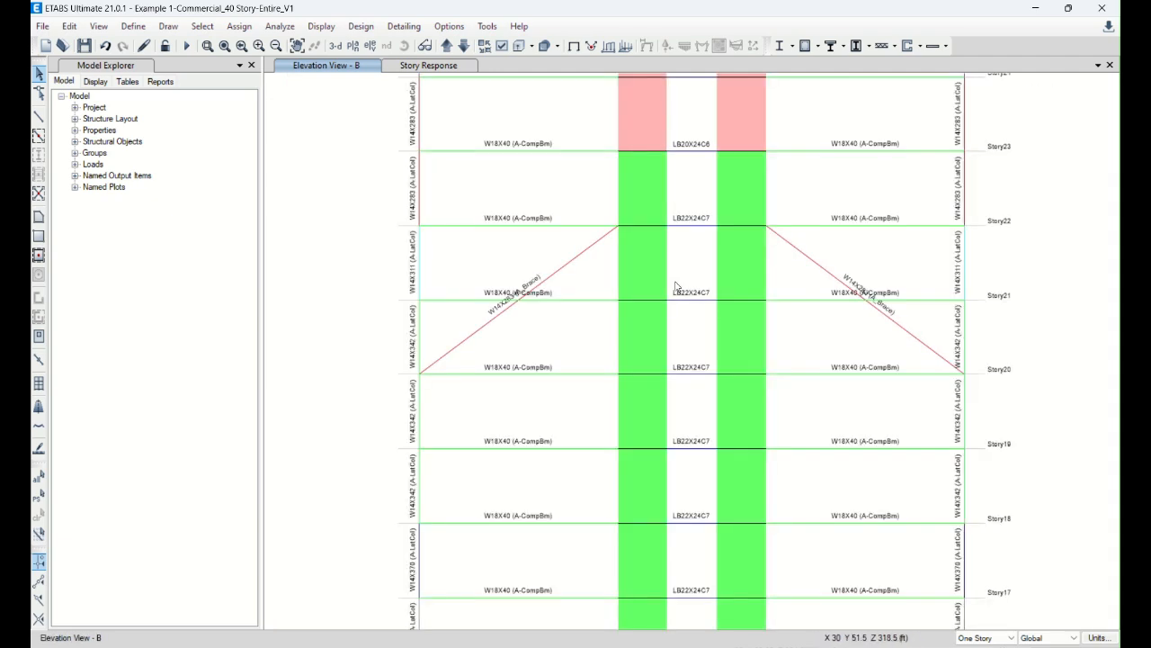
{"action": "scroll", "coordinate": [431, 257], "scroll_direction": "down", "scroll_amount": 2}
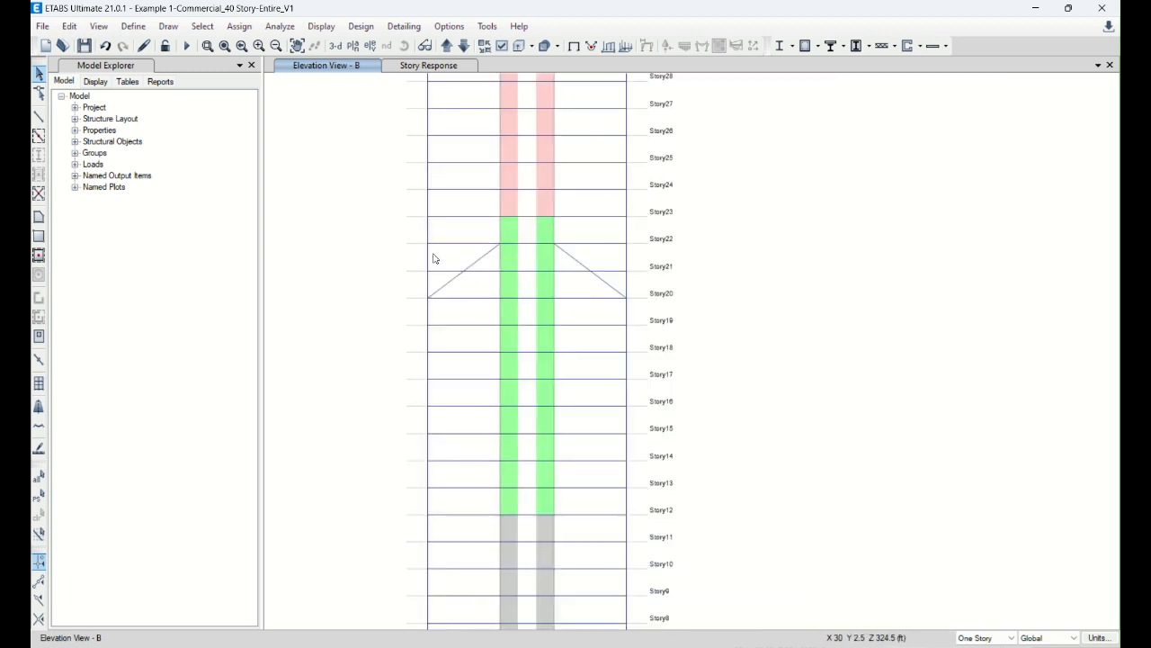
{"action": "scroll", "coordinate": [438, 325], "scroll_direction": "up", "scroll_amount": 2}
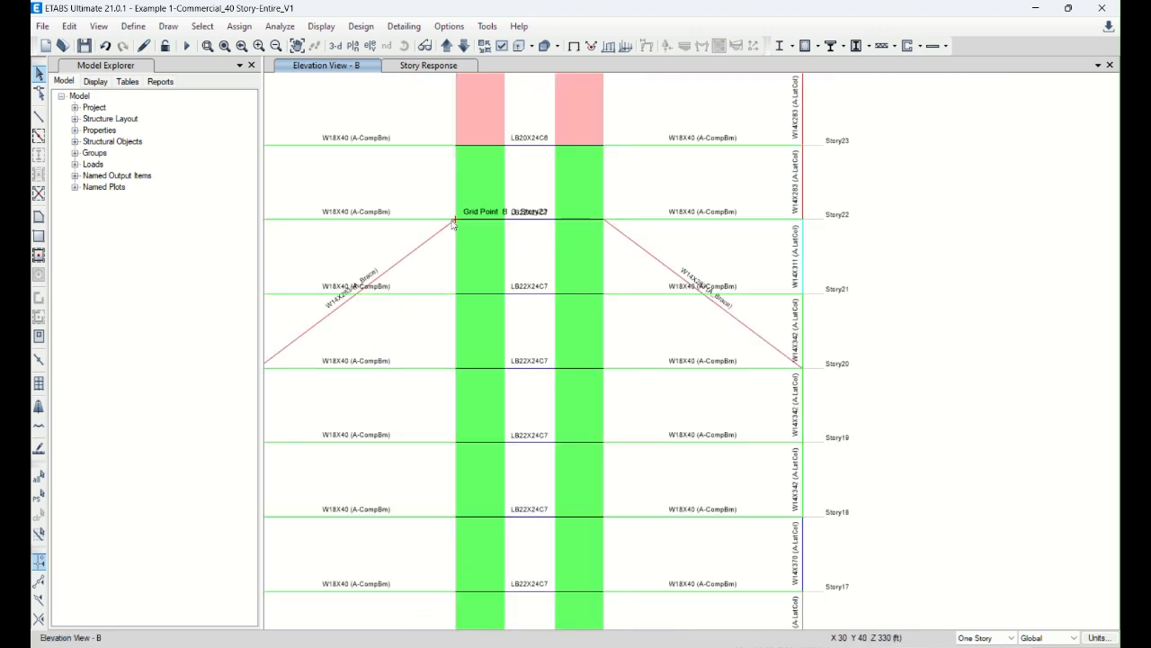
{"action": "middle_click_drag", "start_coordinate": [718, 353], "coordinate": [864, 362]}
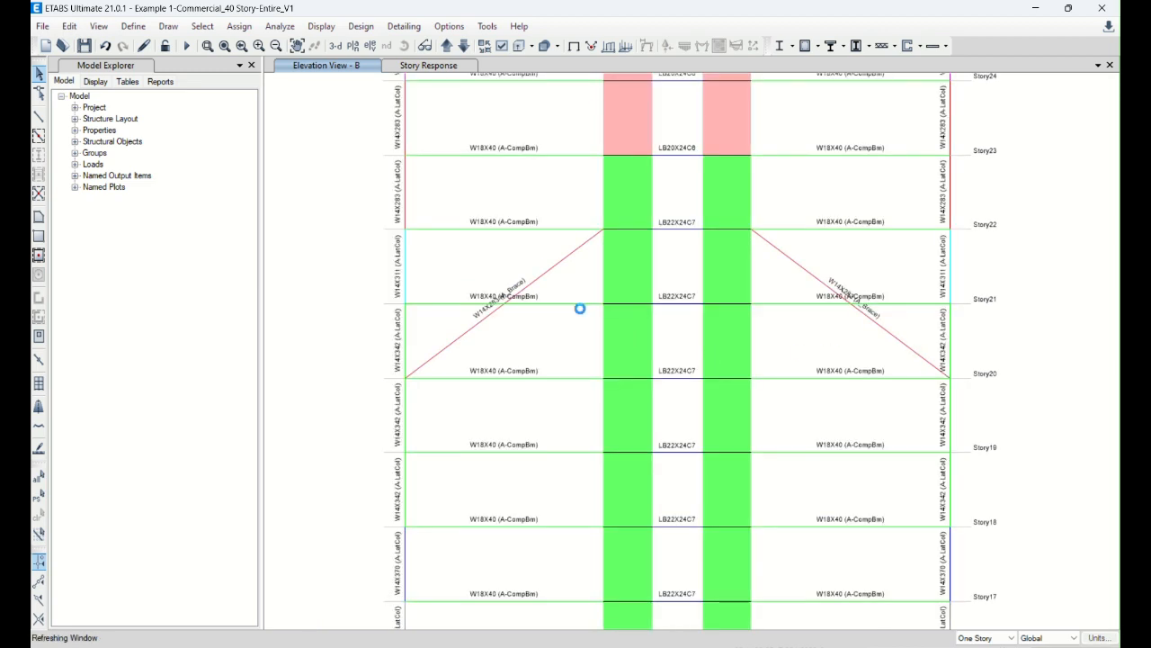
- Assign the A_Brace section to the four beams between the outer columns and core at Story20 and Story22 in elevation B
{"action": "left_click", "coordinate": [542, 376]}
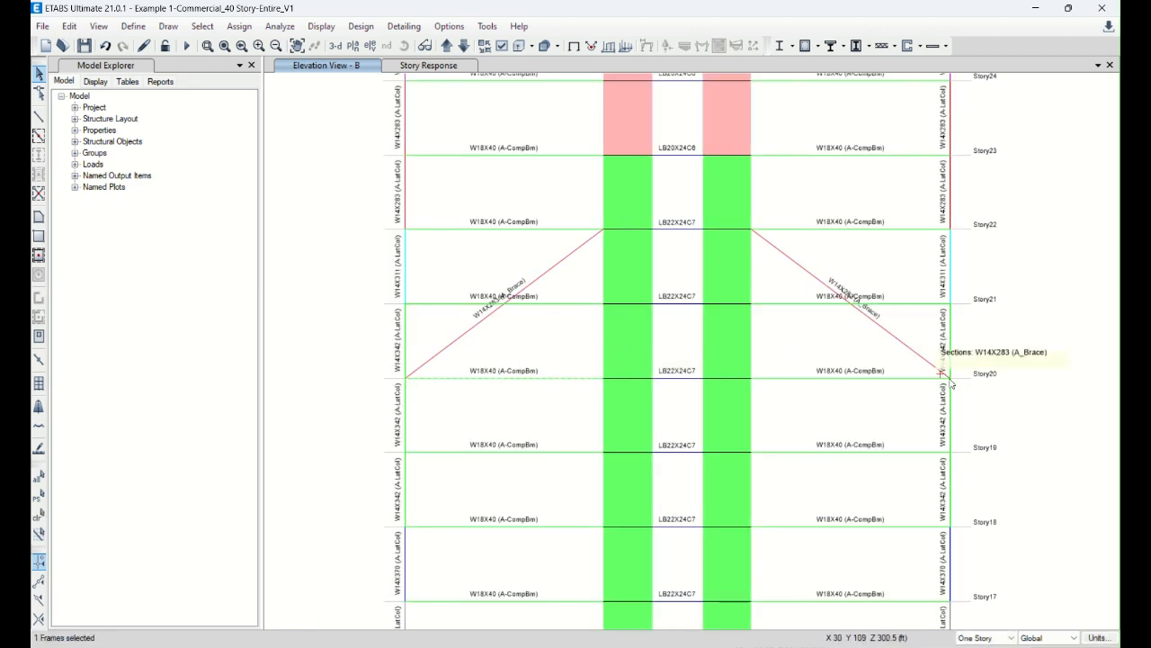
{"action": "left_click_drag", "start_coordinate": [845, 396], "coordinate": [798, 343]}
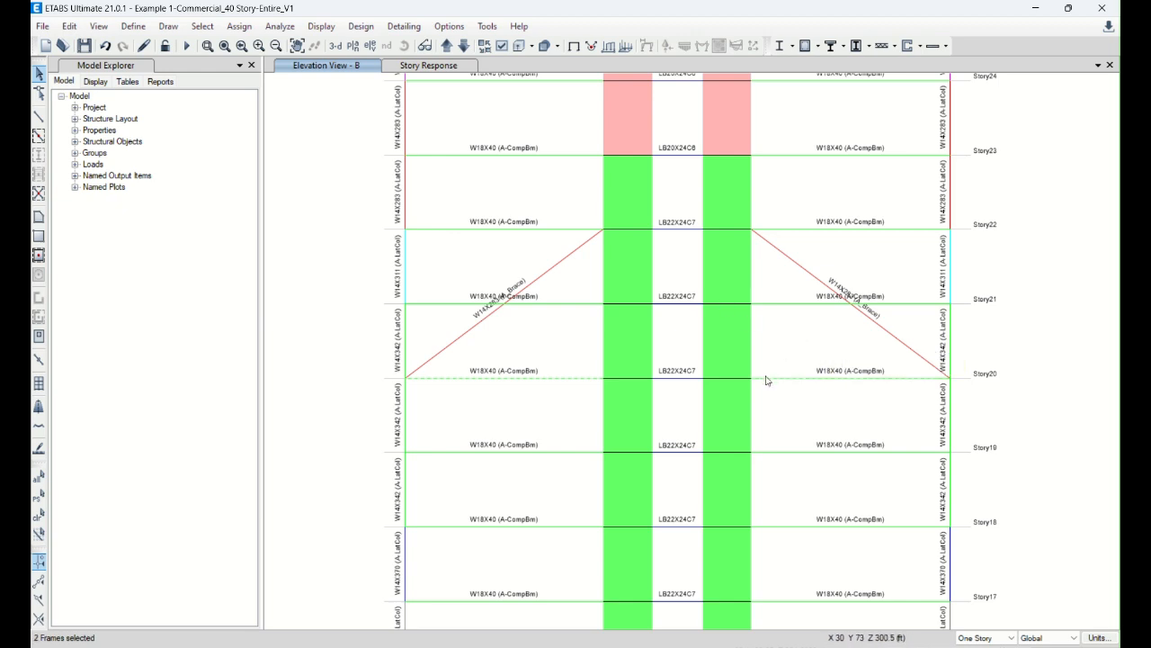
{"action": "left_click_drag", "start_coordinate": [515, 257], "coordinate": [508, 212]}
{"action": "left_click_drag", "start_coordinate": [877, 252], "coordinate": [839, 186]}
{"action": "left_click", "coordinate": [240, 26]}
{"action": "mouse_move", "coordinate": [279, 70]}
{"action": "left_click", "coordinate": [478, 71]}
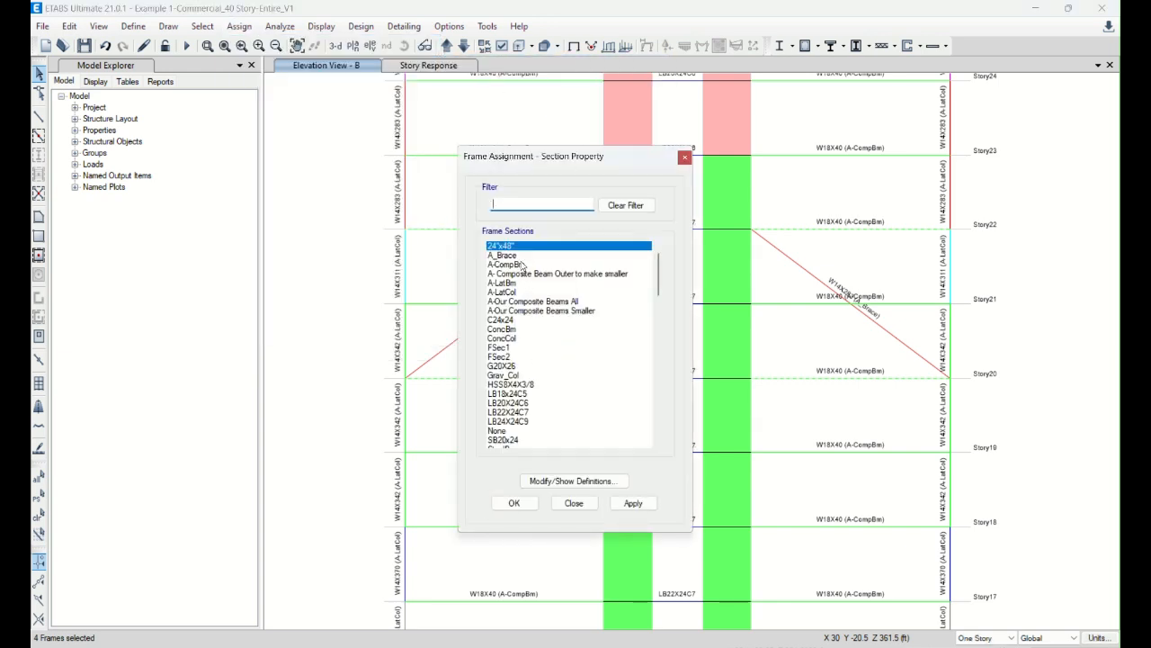
{"action": "left_click", "coordinate": [521, 257]}
{"action": "left_click", "coordinate": [634, 503]}
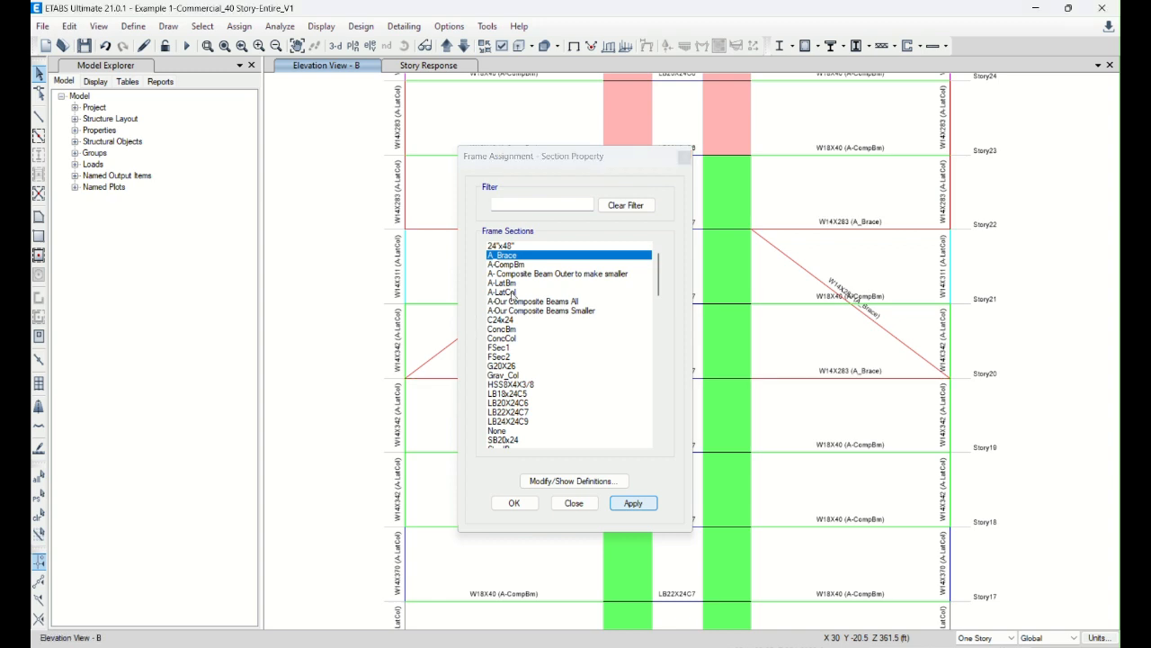
{"action": "left_click", "coordinate": [574, 507]}
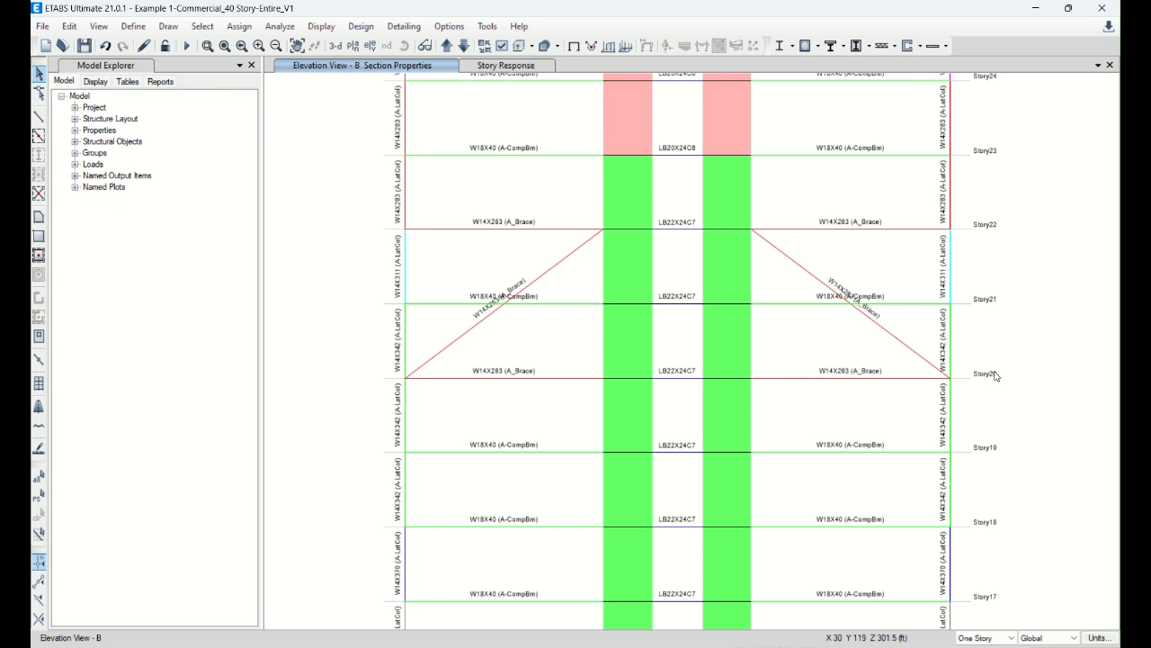
- Check the grid layout in the Story40 plan, and display elevation E around Story19 to Story25
{"action": "left_click", "coordinate": [353, 46]}
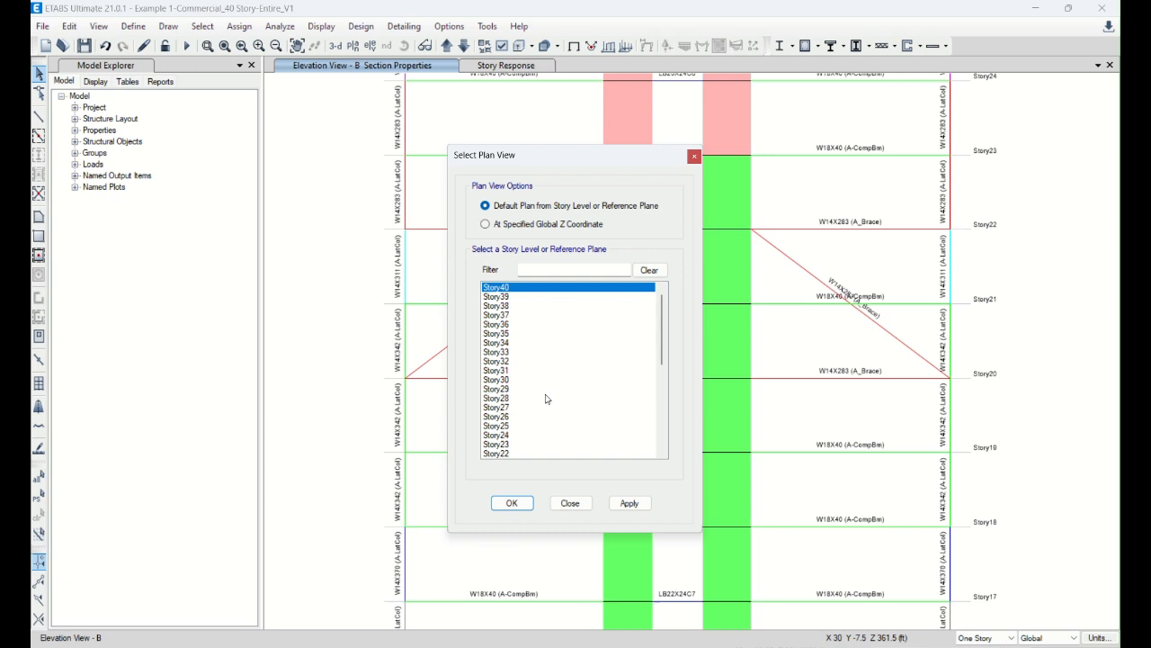
{"action": "left_click", "coordinate": [511, 503]}
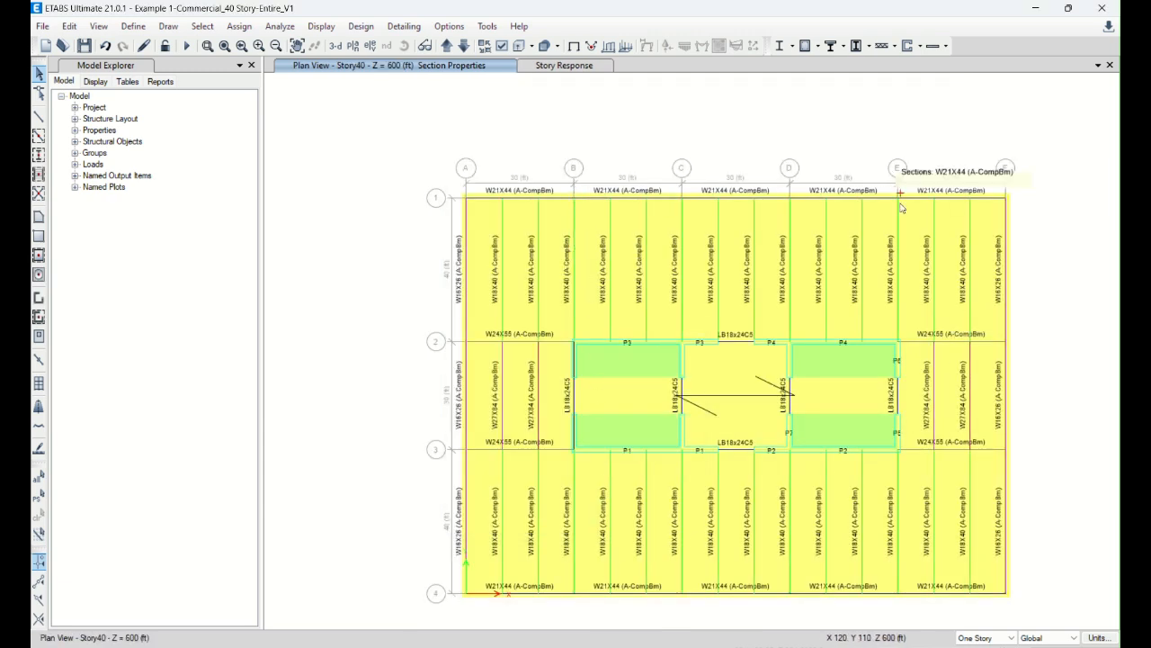
{"action": "left_click", "coordinate": [370, 46]}
{"action": "left_click", "coordinate": [450, 293]}
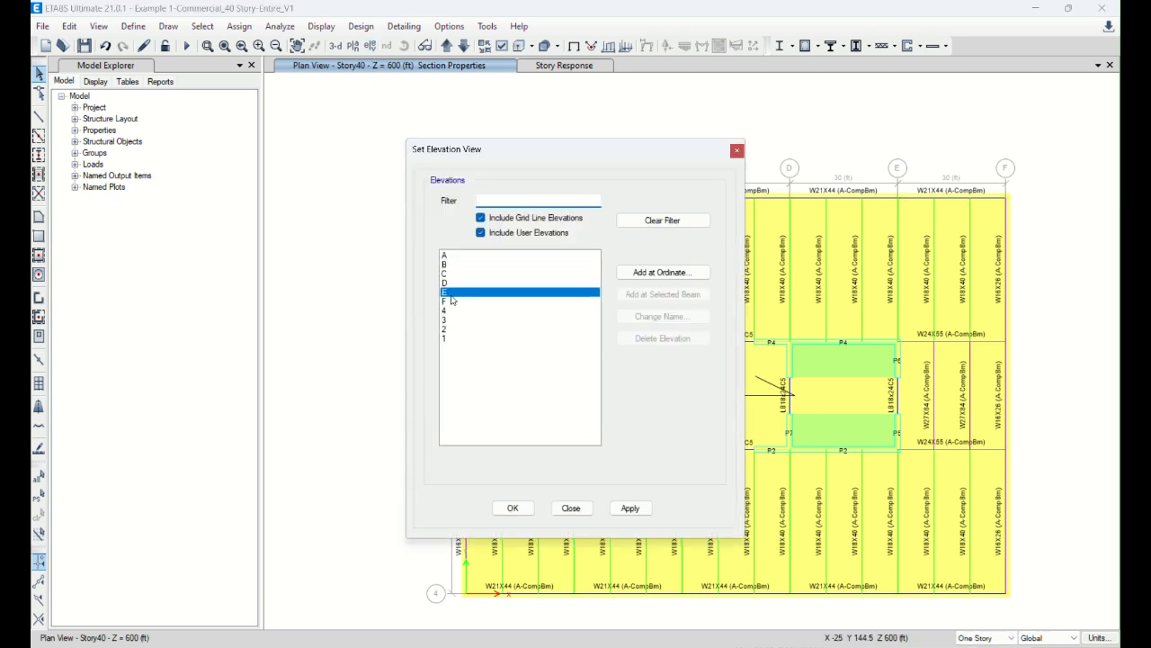
{"action": "left_click", "coordinate": [517, 516]}
{"action": "scroll", "coordinate": [681, 364], "scroll_direction": "up", "scroll_amount": 8}
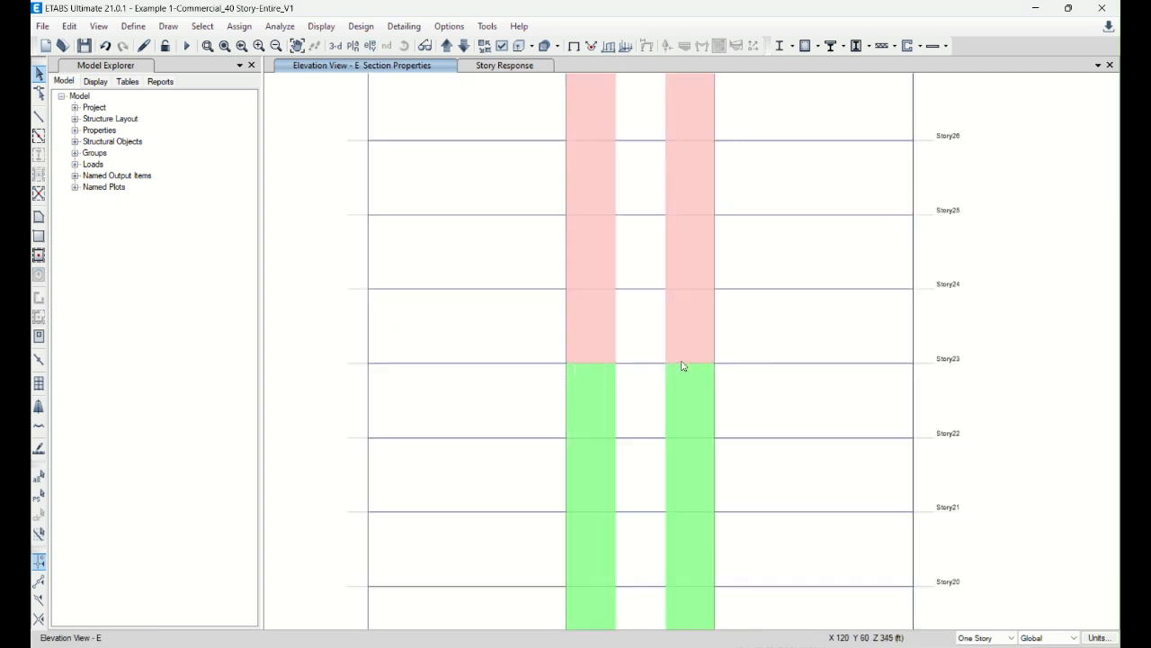
{"action": "middle_click_drag", "start_coordinate": [689, 396], "coordinate": [701, 311]}
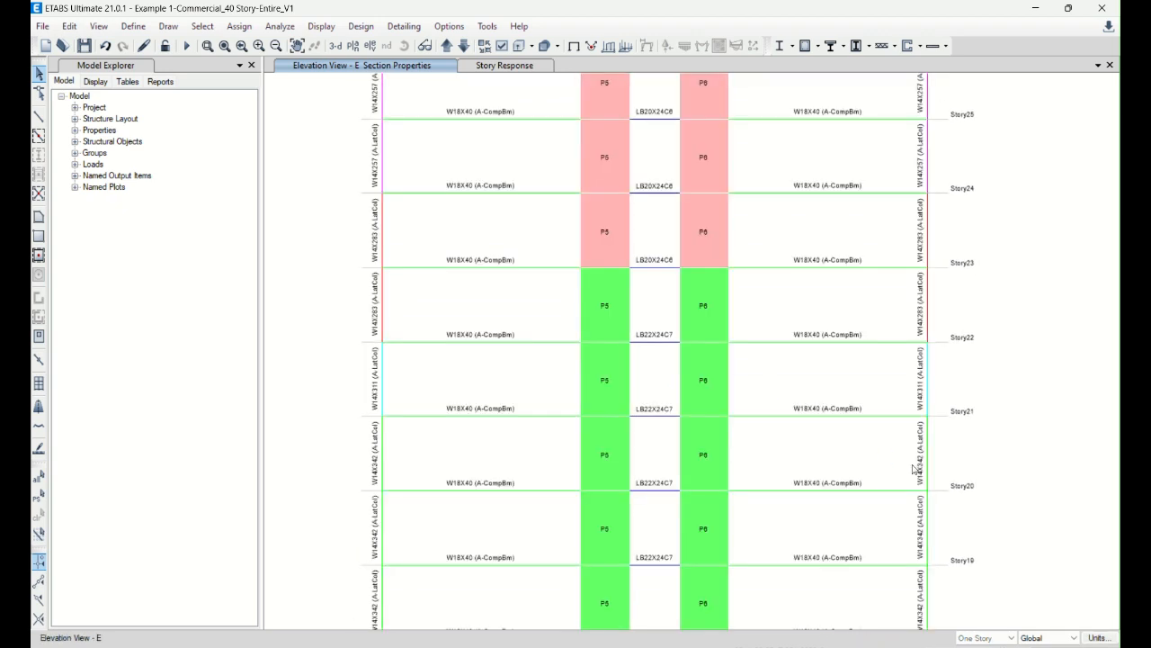
- Draw two pinned A_Brace braces in elevation E, each from an outer column at Story20 to the near outer core wall edge at Story22
{"action": "left_click", "coordinate": [38, 116]}
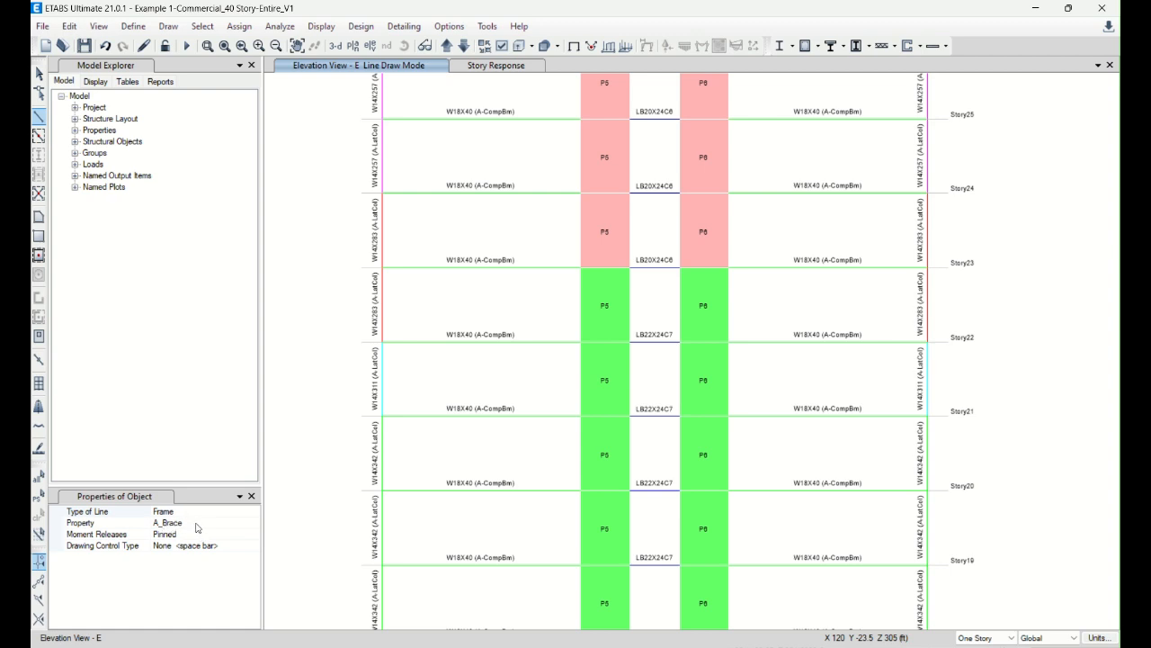
{"action": "left_click", "coordinate": [381, 492]}
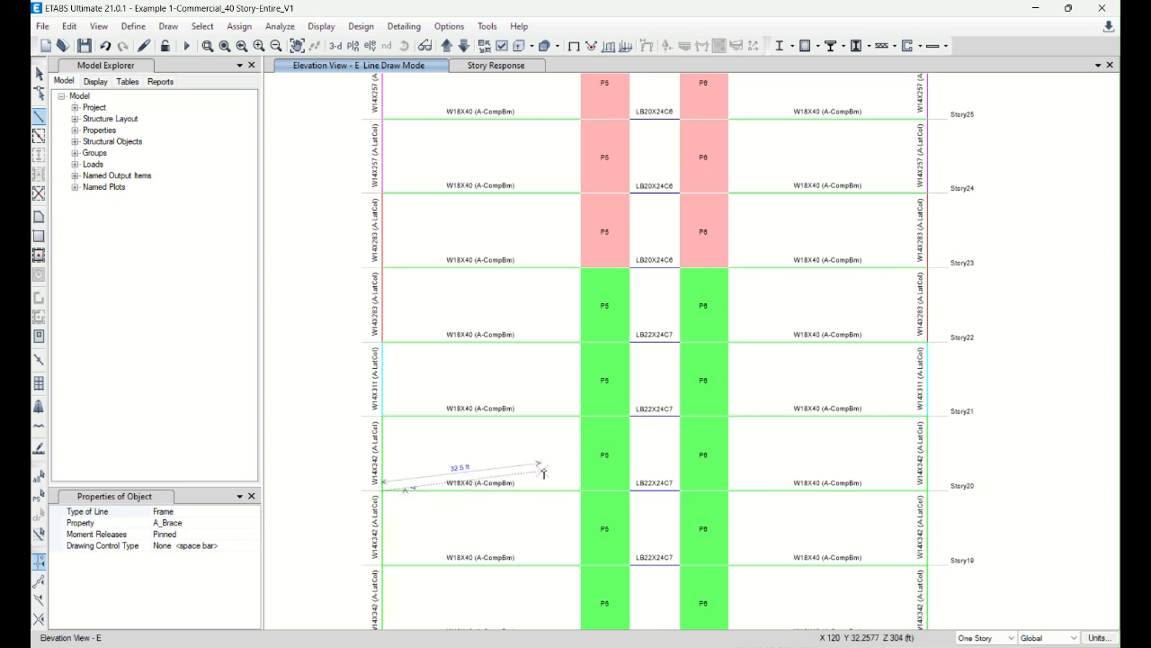
{"action": "double_click", "coordinate": [580, 342]}
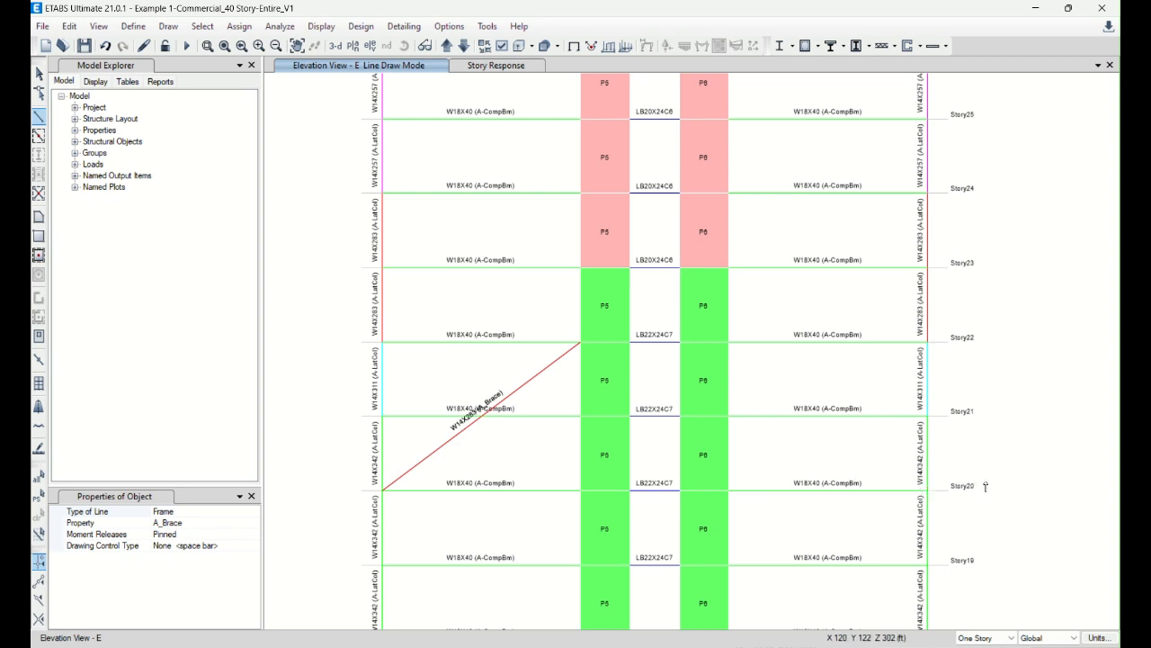
{"action": "left_click", "coordinate": [927, 490]}
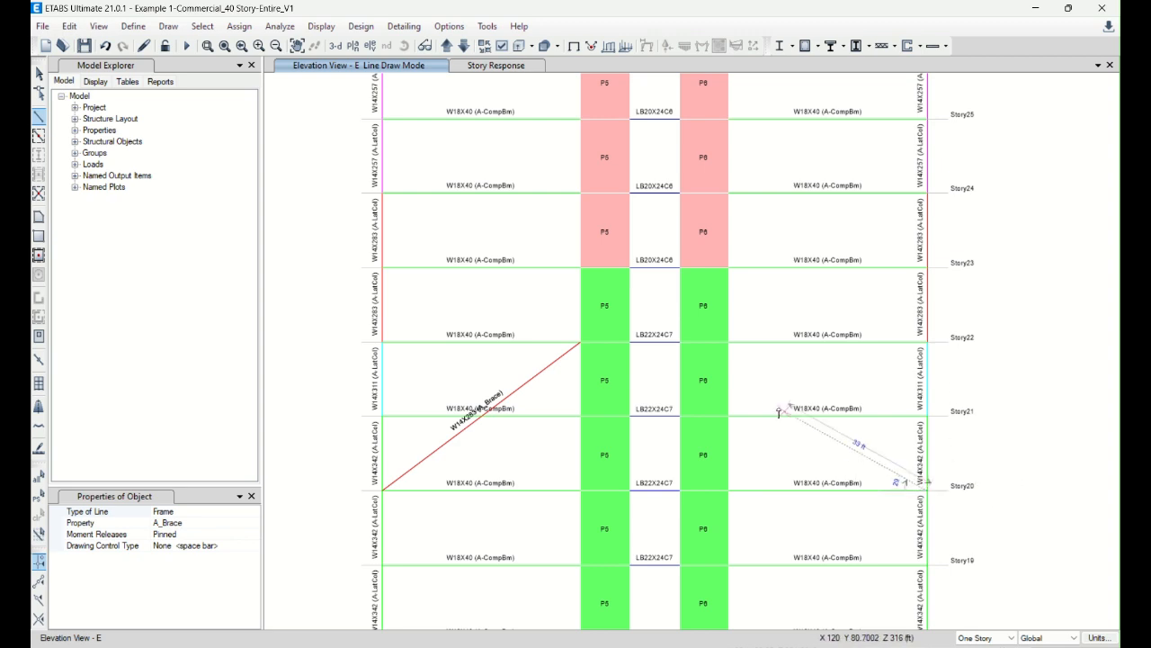
{"action": "double_click", "coordinate": [728, 342]}
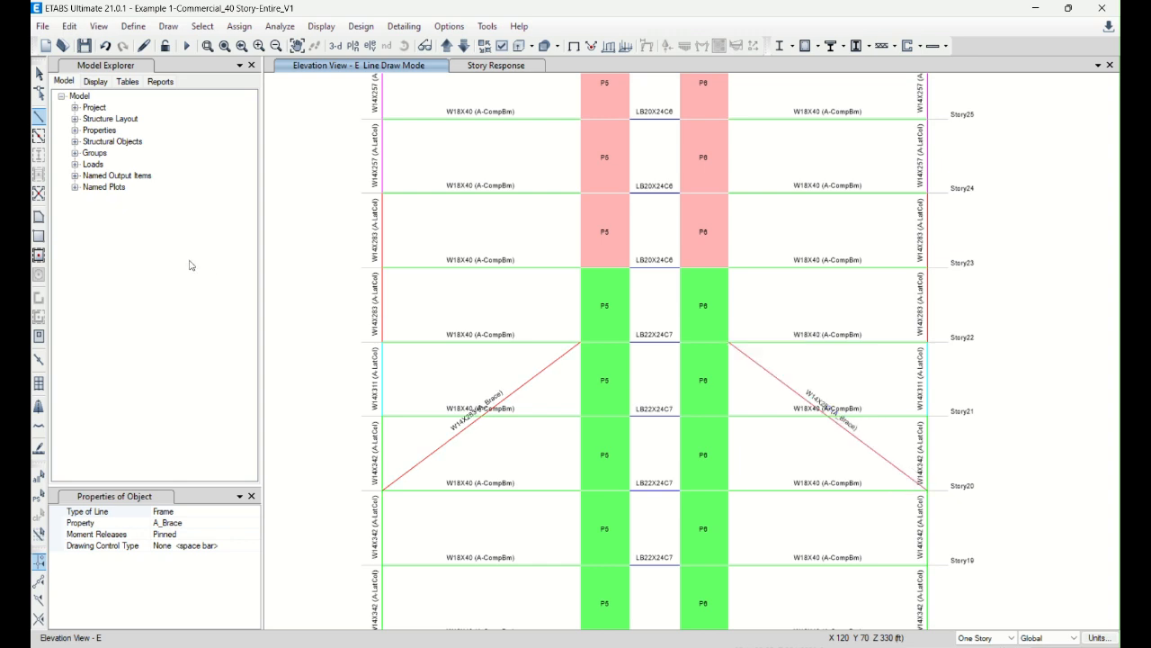
- Assign the A_Brace section to the four beams between the outer columns and core at Story20 and Story22 in elevation E
{"action": "left_click", "coordinate": [39, 72]}
{"action": "left_click_drag", "start_coordinate": [528, 515], "coordinate": [505, 472]}
{"action": "left_click_drag", "start_coordinate": [478, 358], "coordinate": [448, 308]}
{"action": "left_click_drag", "start_coordinate": [834, 374], "coordinate": [828, 335]}
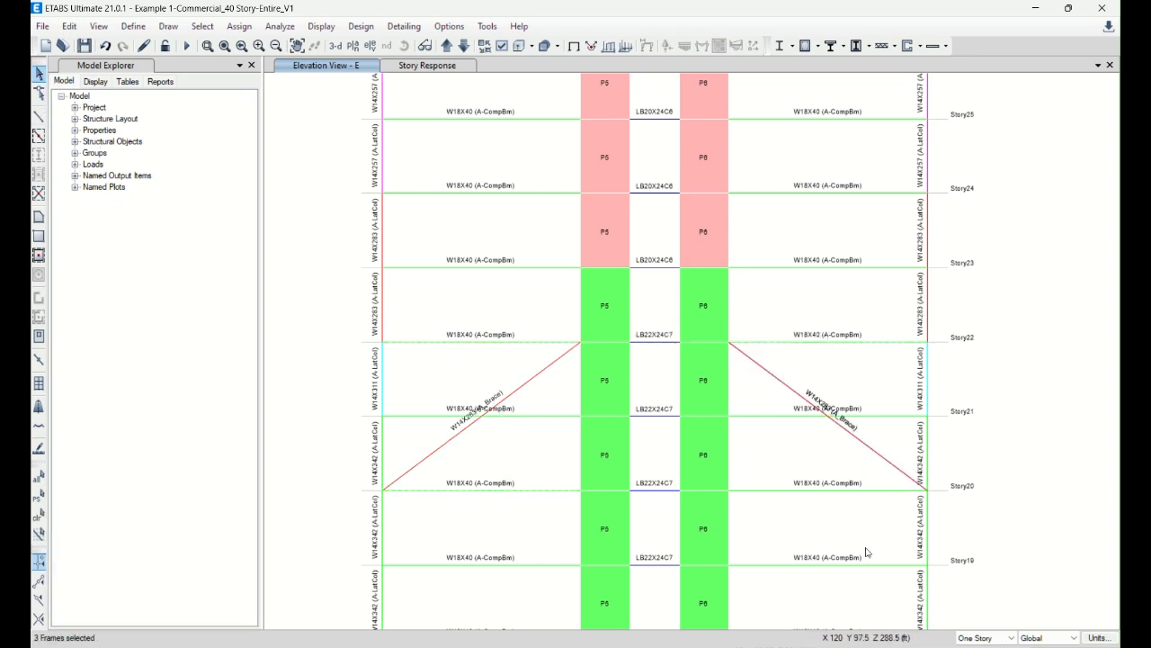
{"action": "left_click_drag", "start_coordinate": [868, 552], "coordinate": [829, 500]}
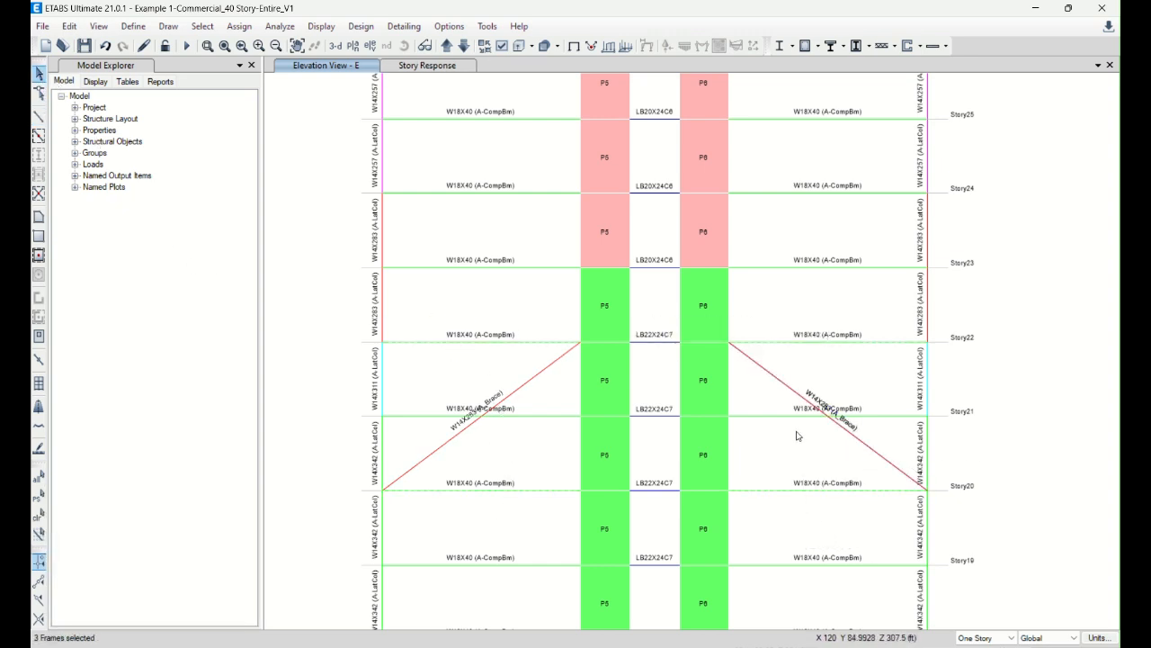
{"action": "left_click", "coordinate": [239, 26]}
{"action": "mouse_move", "coordinate": [262, 60]}
{"action": "left_click", "coordinate": [517, 69]}
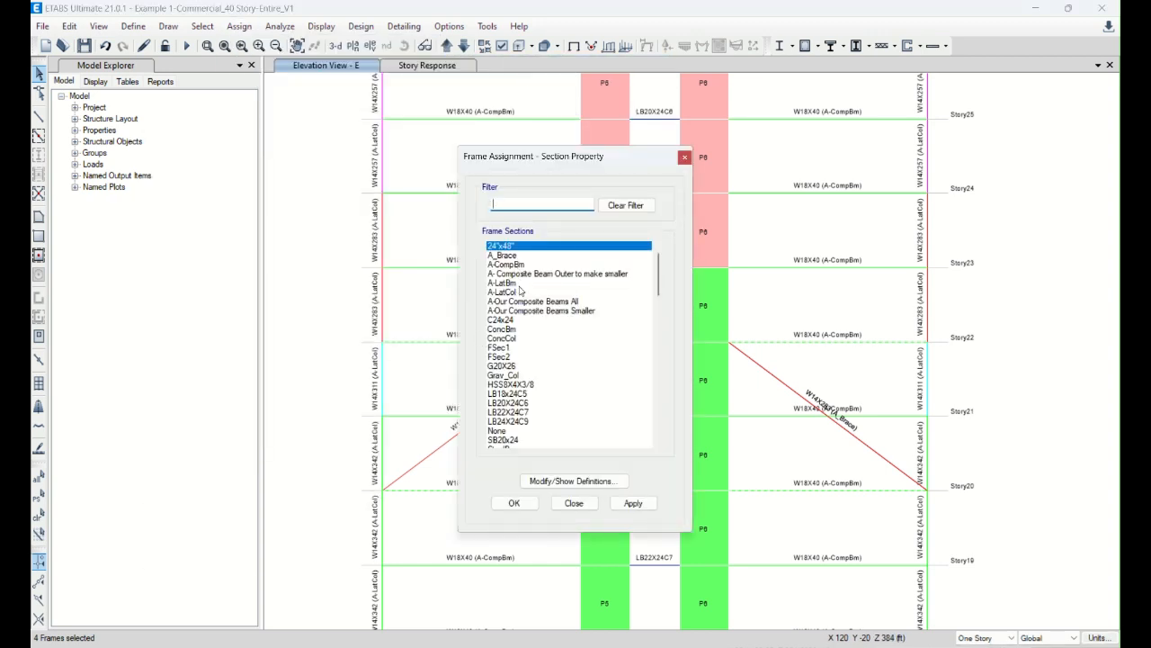
{"action": "left_click", "coordinate": [520, 256]}
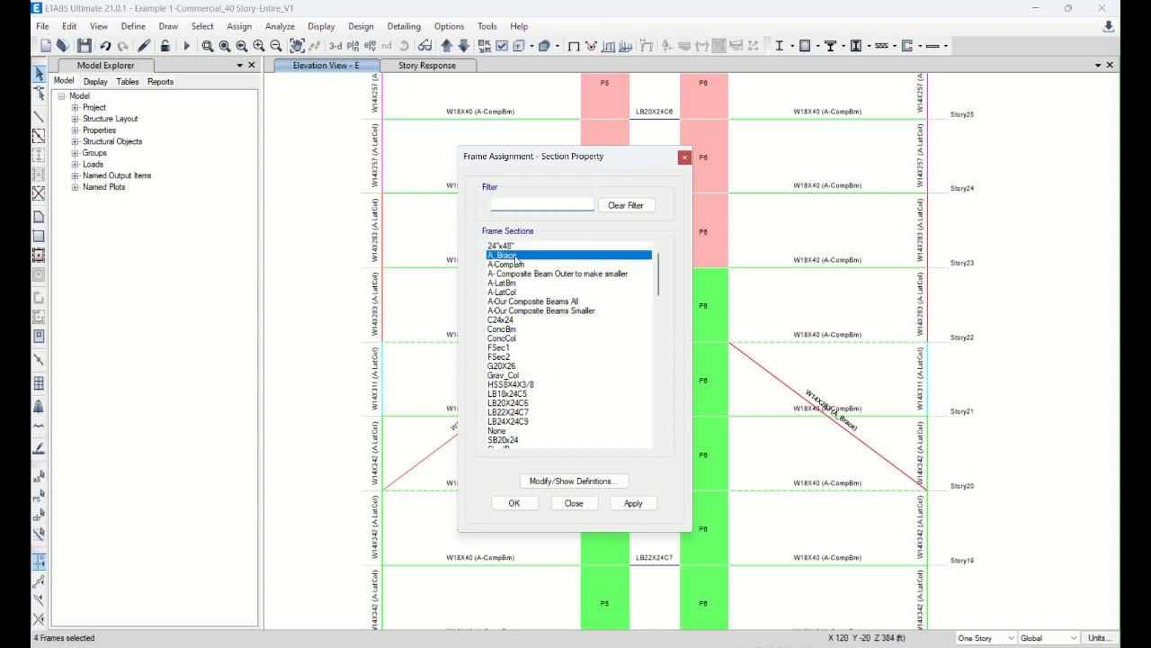
{"action": "left_click", "coordinate": [632, 503]}
{"action": "left_click", "coordinate": [574, 503]}
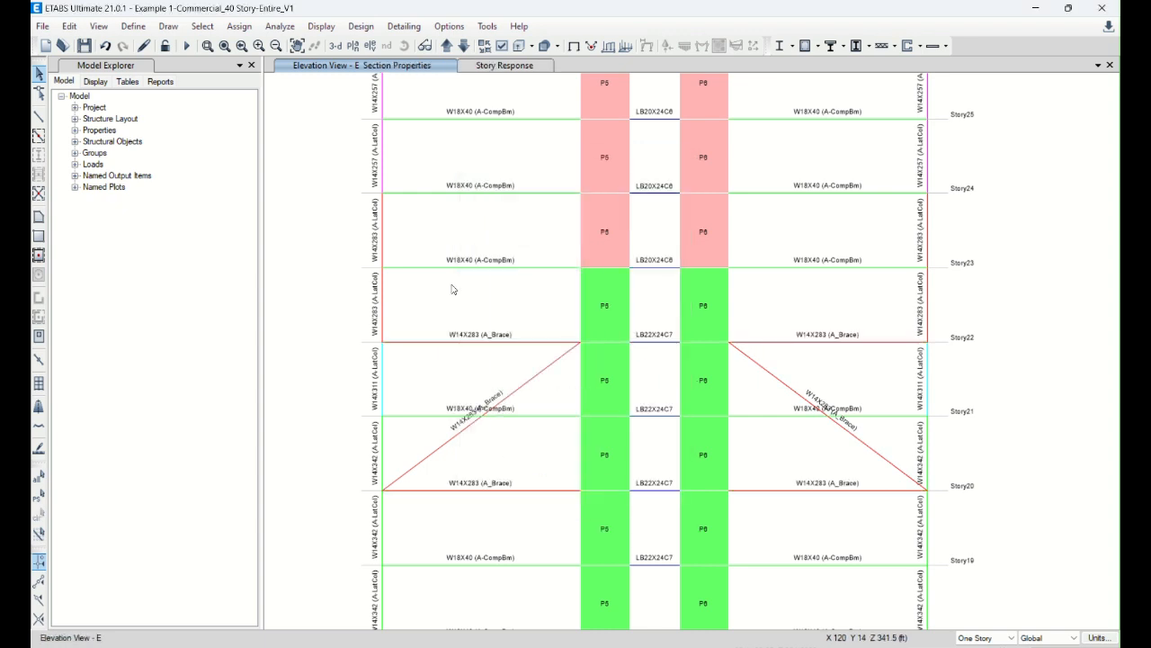
- Run the analysis and display the filled axial force diagram of frames and piers for combo DStlS2 in elevation E
{"action": "left_click", "coordinate": [225, 45]}
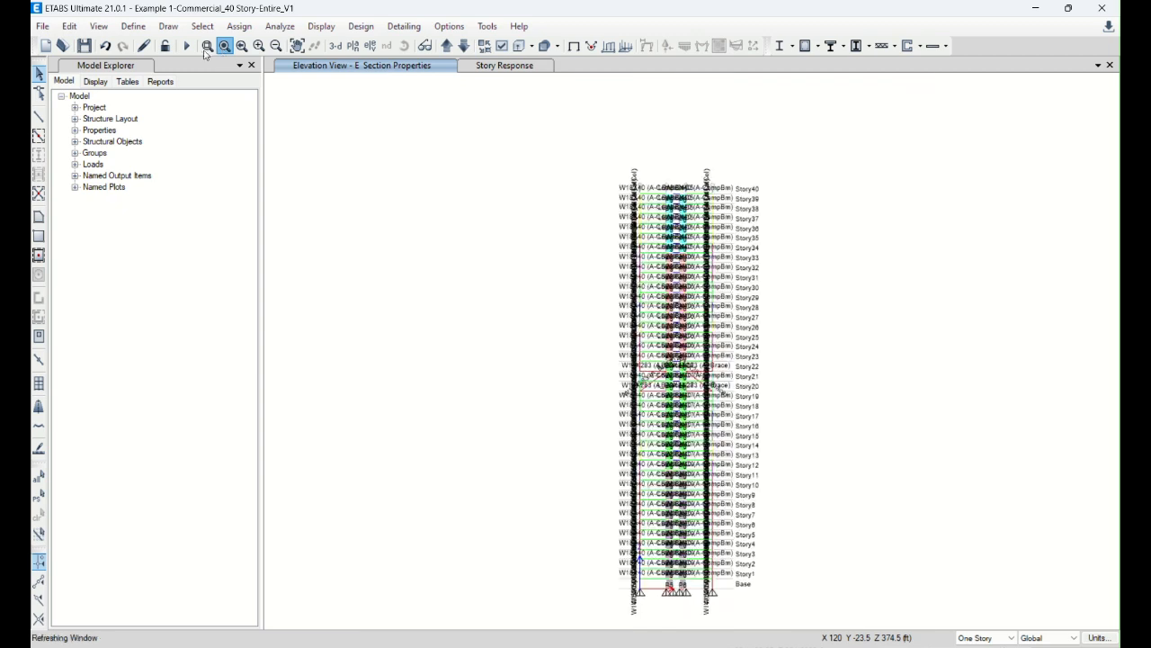
{"action": "left_click", "coordinate": [187, 45]}
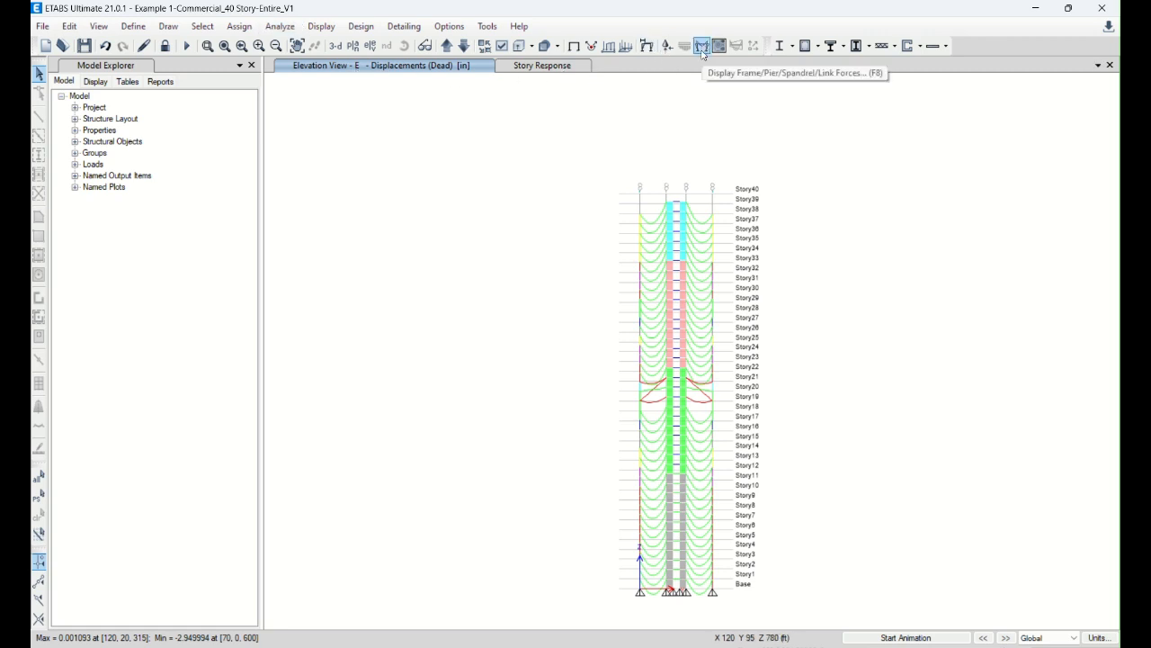
{"action": "key", "text": "F8"}
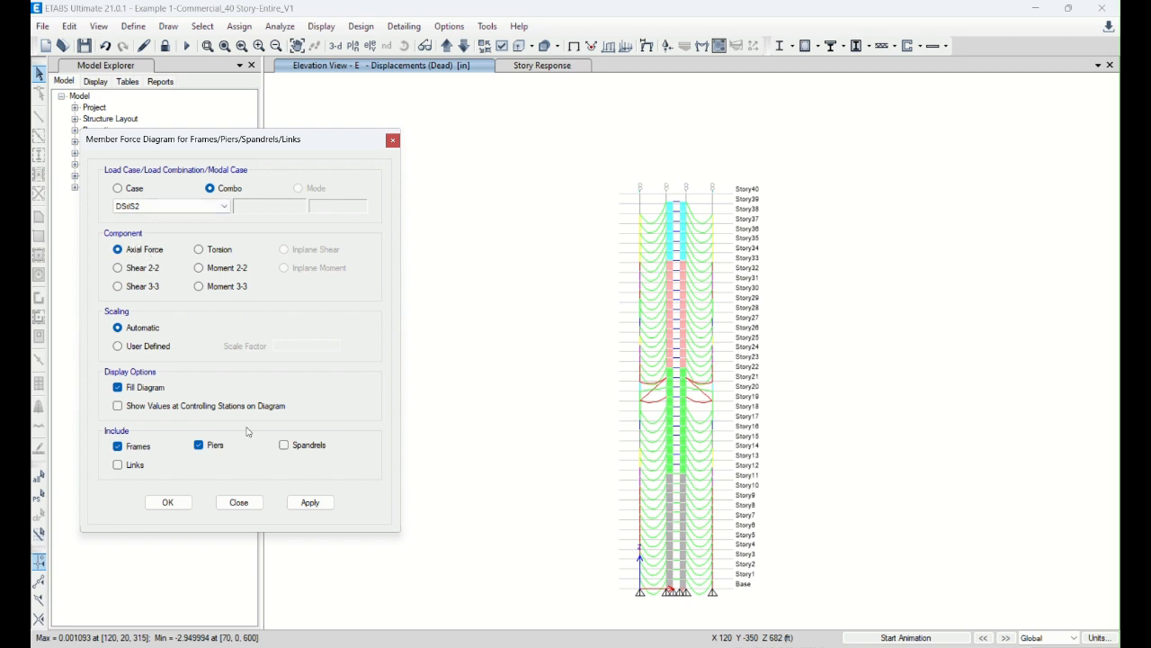
{"action": "left_click", "coordinate": [315, 505]}
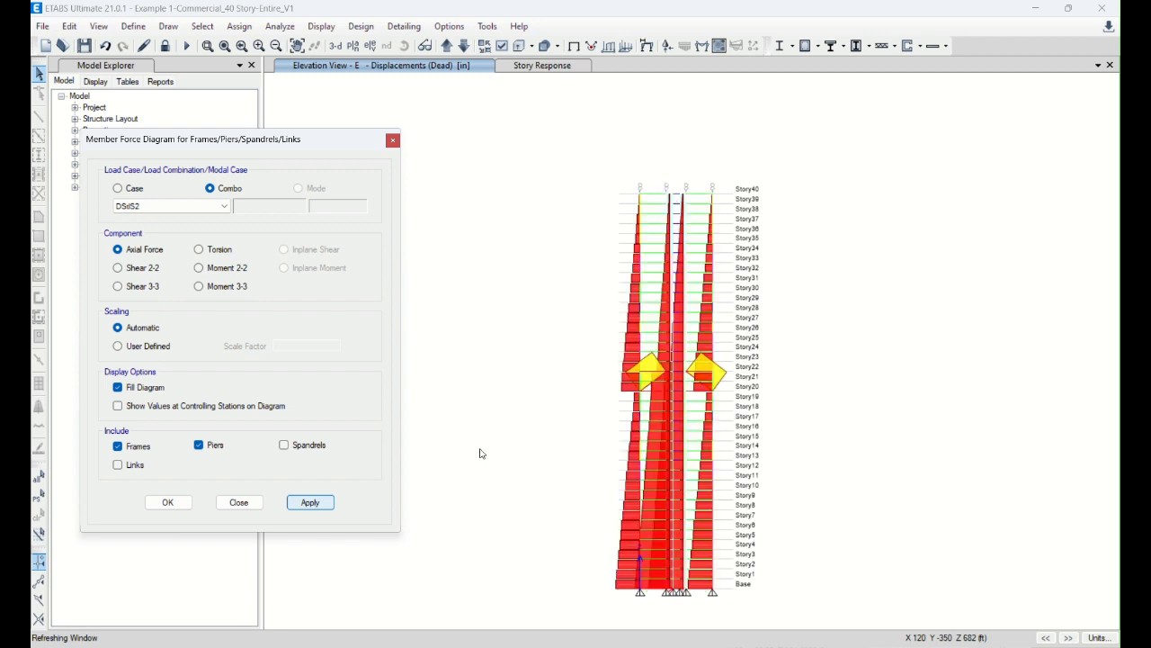
- Examine the axial forces in an outer column of elevation E above and below its brace connection at Story20
{"action": "scroll", "coordinate": [635, 408], "scroll_direction": "up", "scroll_amount": 3}
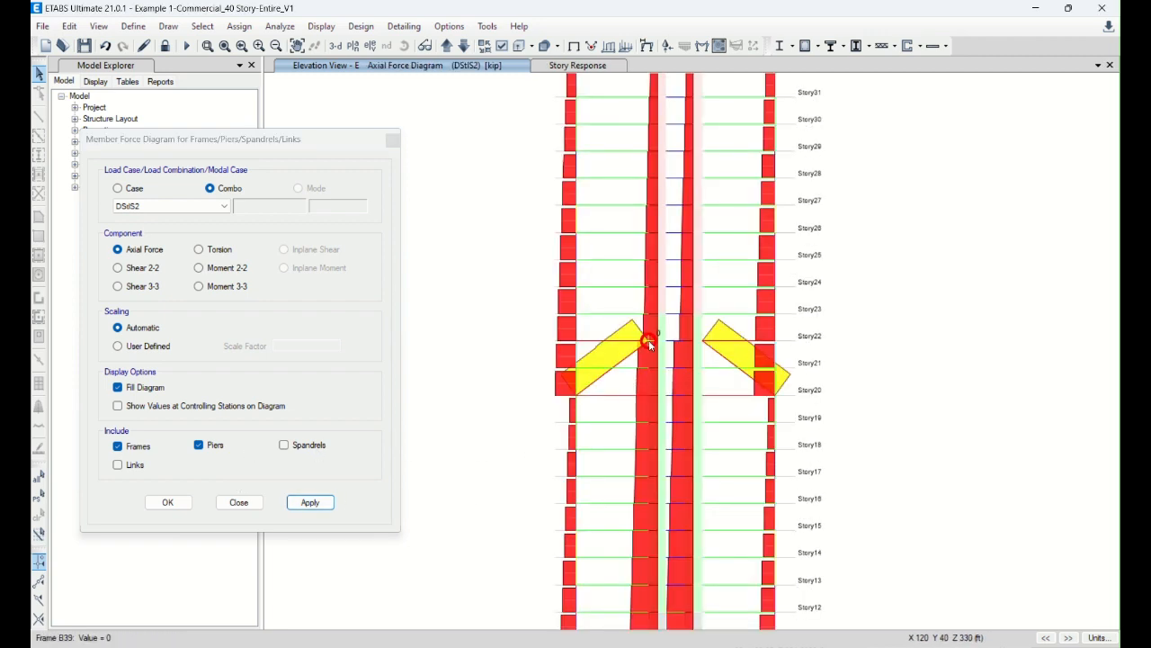
{"action": "mouse_move", "coordinate": [642, 348]}
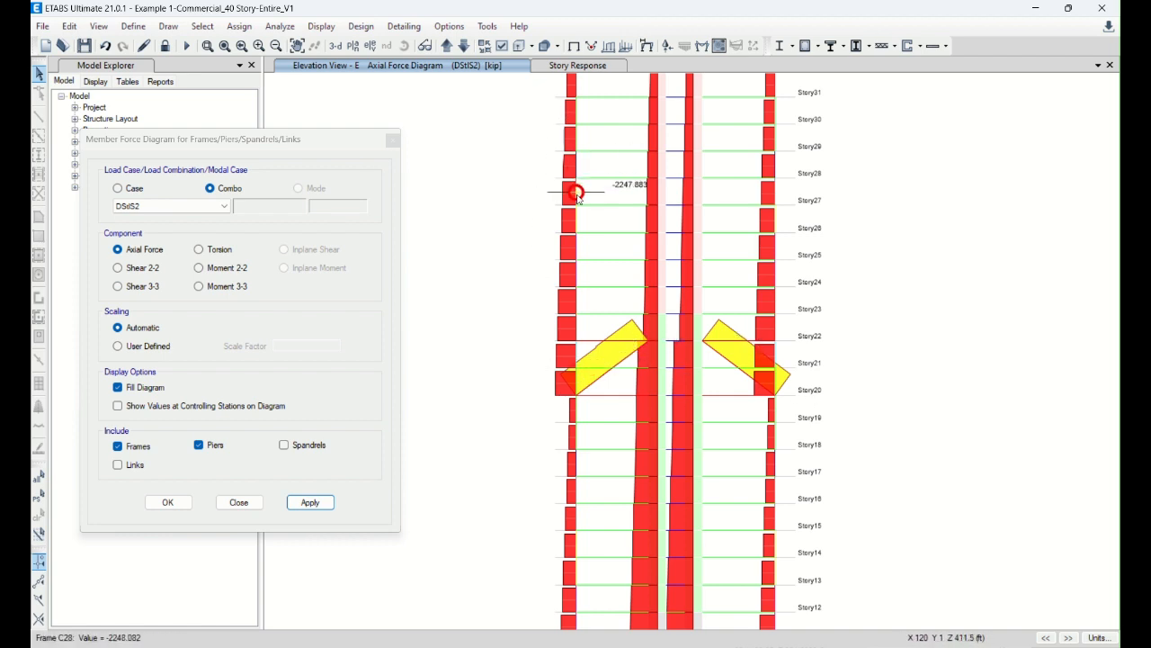
{"action": "mouse_move", "coordinate": [579, 394]}
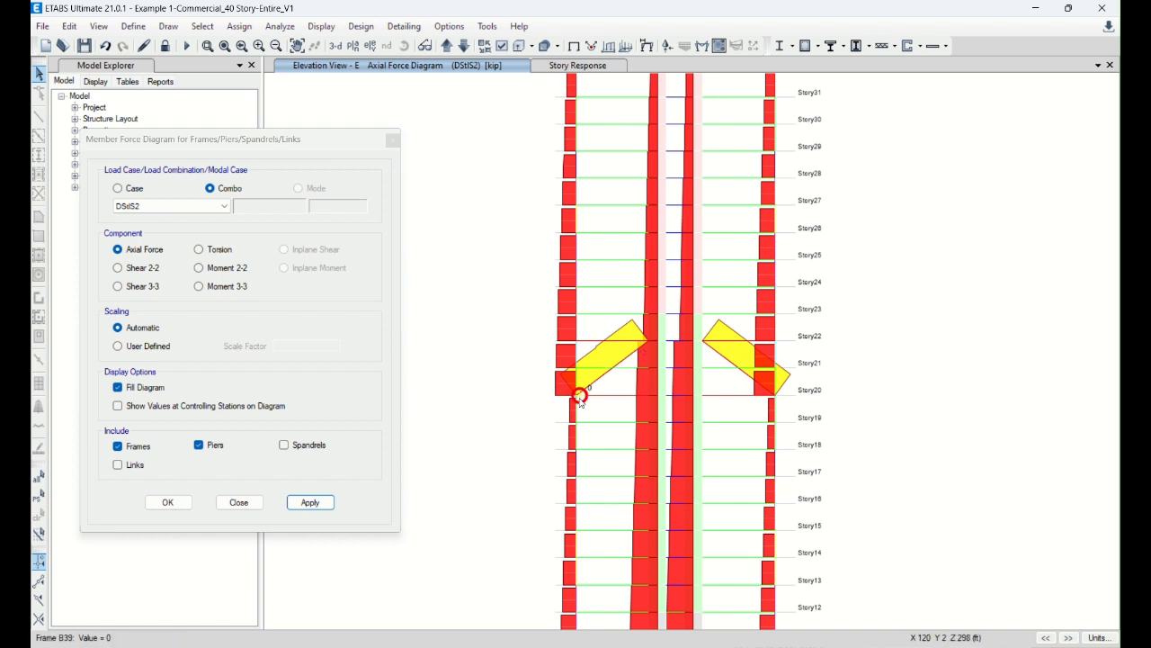
{"action": "mouse_move", "coordinate": [576, 510]}
{"action": "mouse_move", "coordinate": [576, 435]}
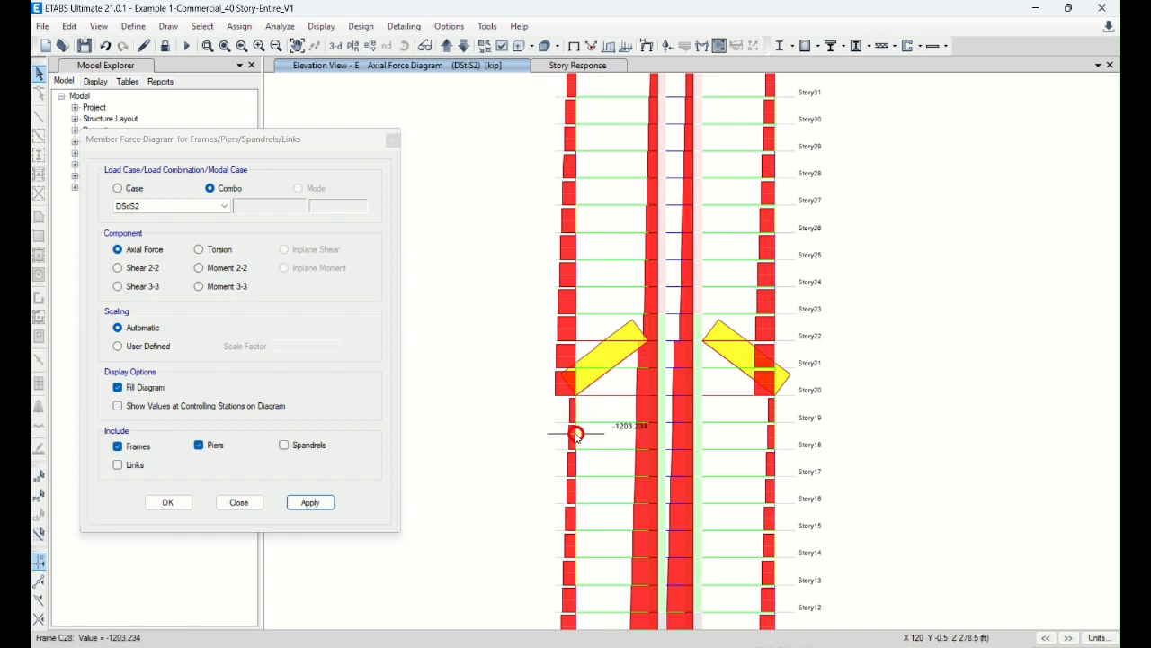
- Compare the column, brace and core wall axial force diagrams over the tower's full height, and close the member force settings
{"action": "scroll", "coordinate": [565, 397], "scroll_direction": "down", "scroll_amount": 5}
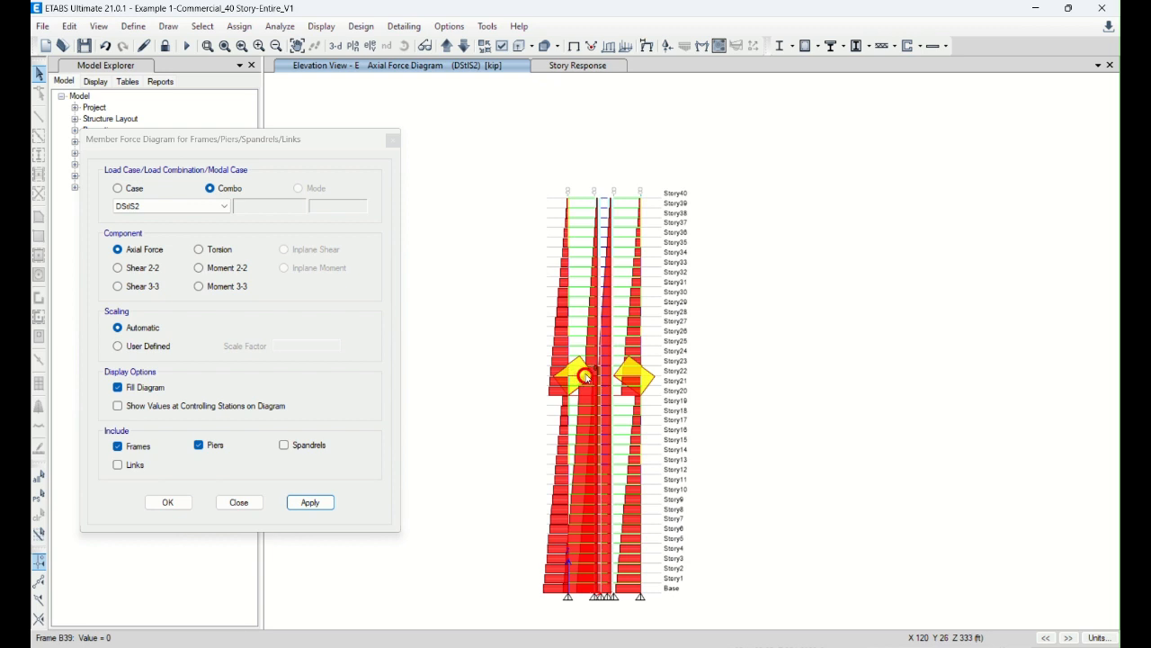
{"action": "scroll", "coordinate": [533, 403], "scroll_direction": "up", "scroll_amount": 1}
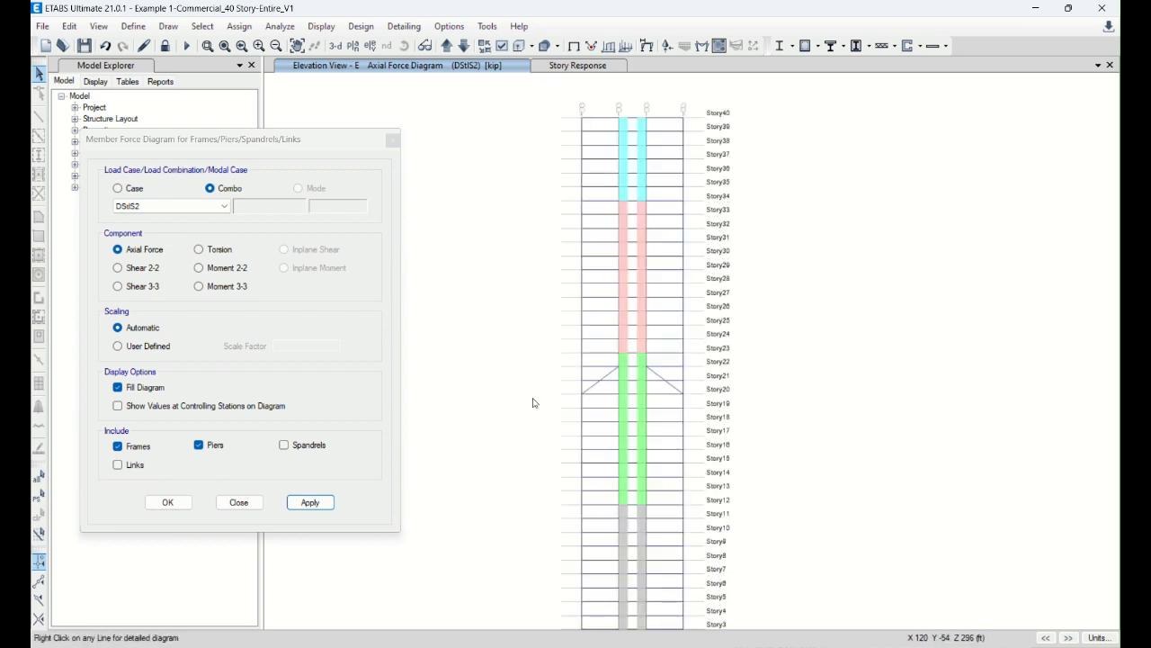
{"action": "scroll", "coordinate": [532, 403], "scroll_direction": "up", "scroll_amount": 1}
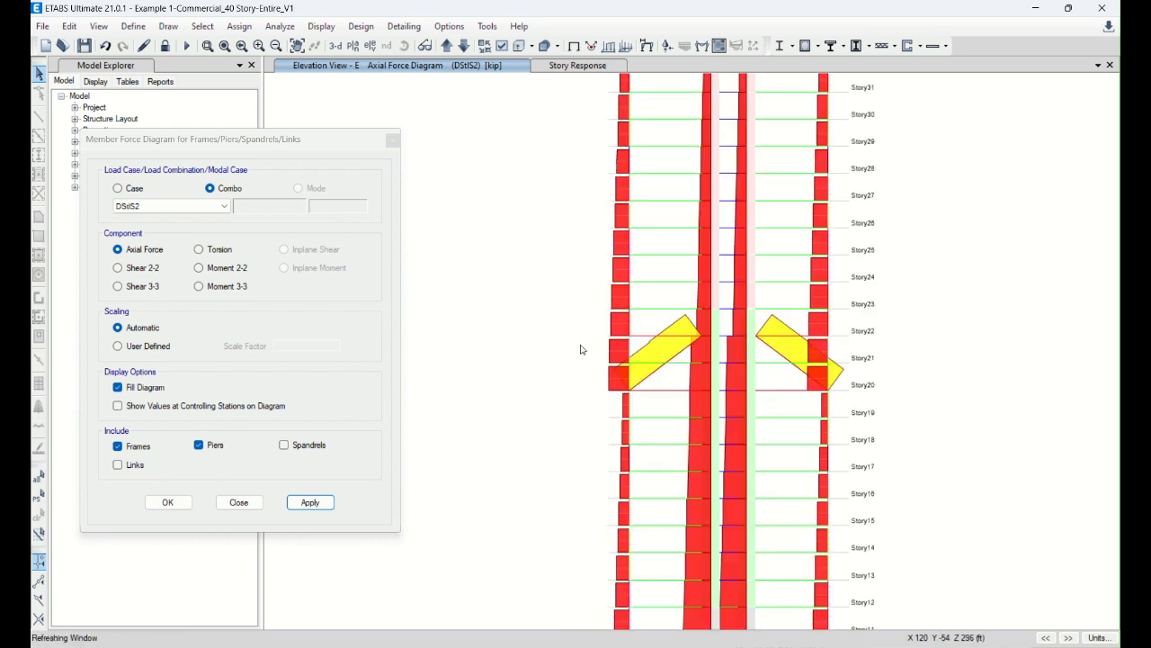
{"action": "scroll", "coordinate": [581, 349], "scroll_direction": "down", "scroll_amount": 2}
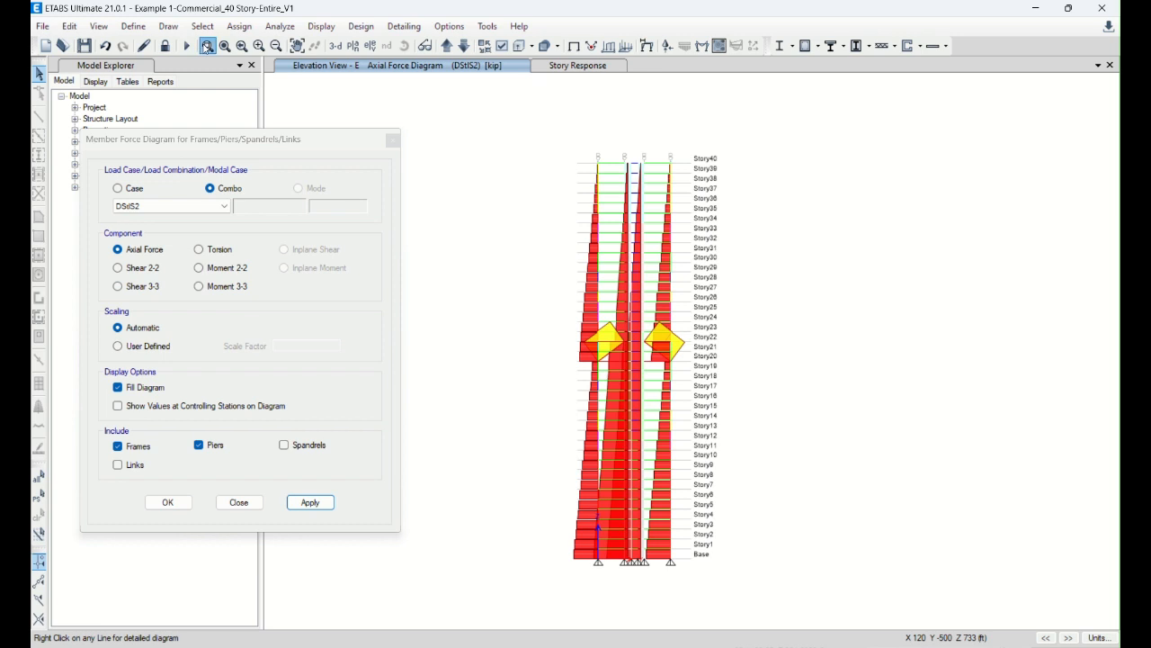
{"action": "left_click", "coordinate": [206, 45]}
{"action": "left_click_drag", "start_coordinate": [546, 132], "coordinate": [758, 581]}
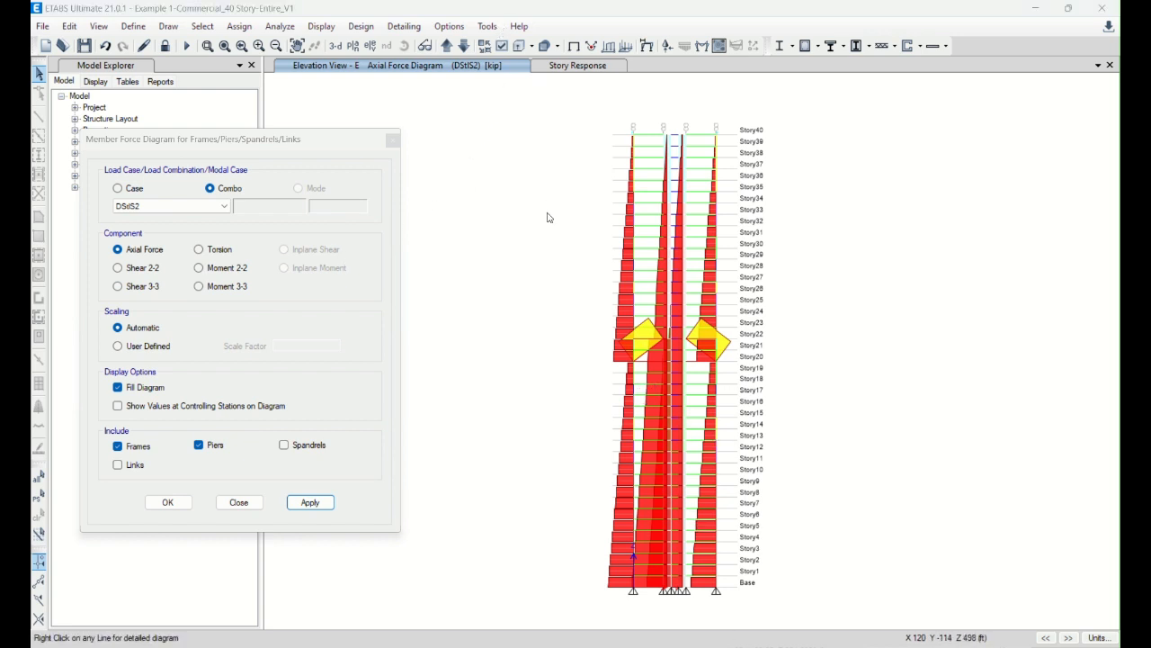
{"action": "left_click", "coordinate": [239, 502]}
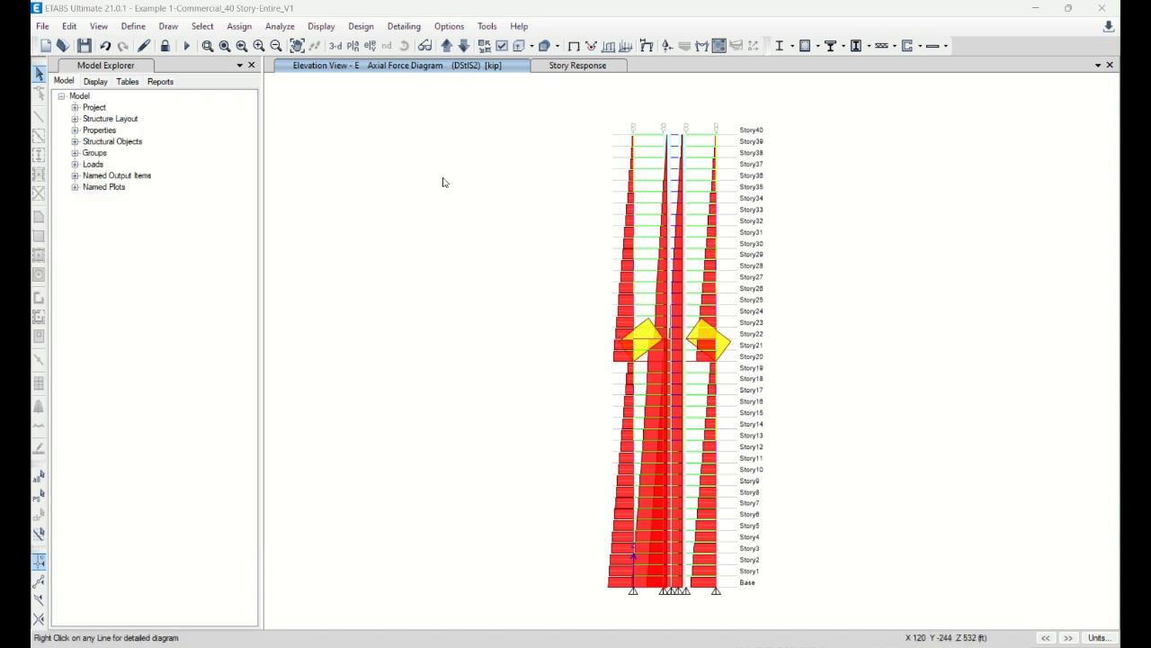
- Create a maximum story displacement plot for all stories using the 0.625WyServ load combination
{"action": "left_click", "coordinate": [370, 29]}
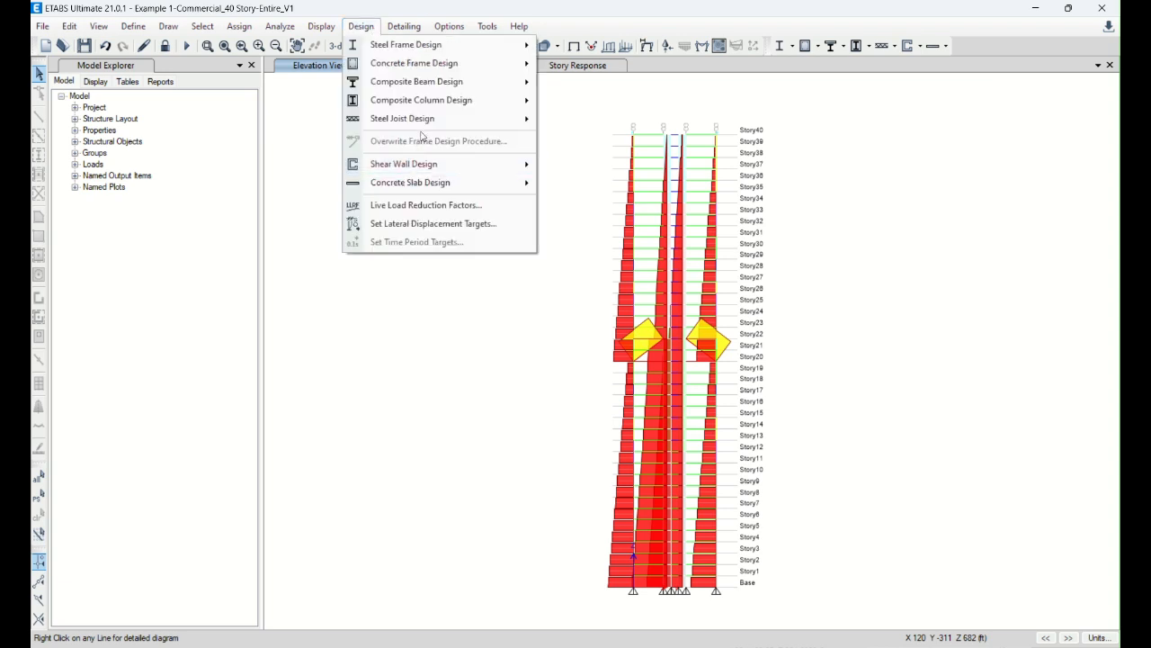
{"action": "left_click", "coordinate": [331, 34]}
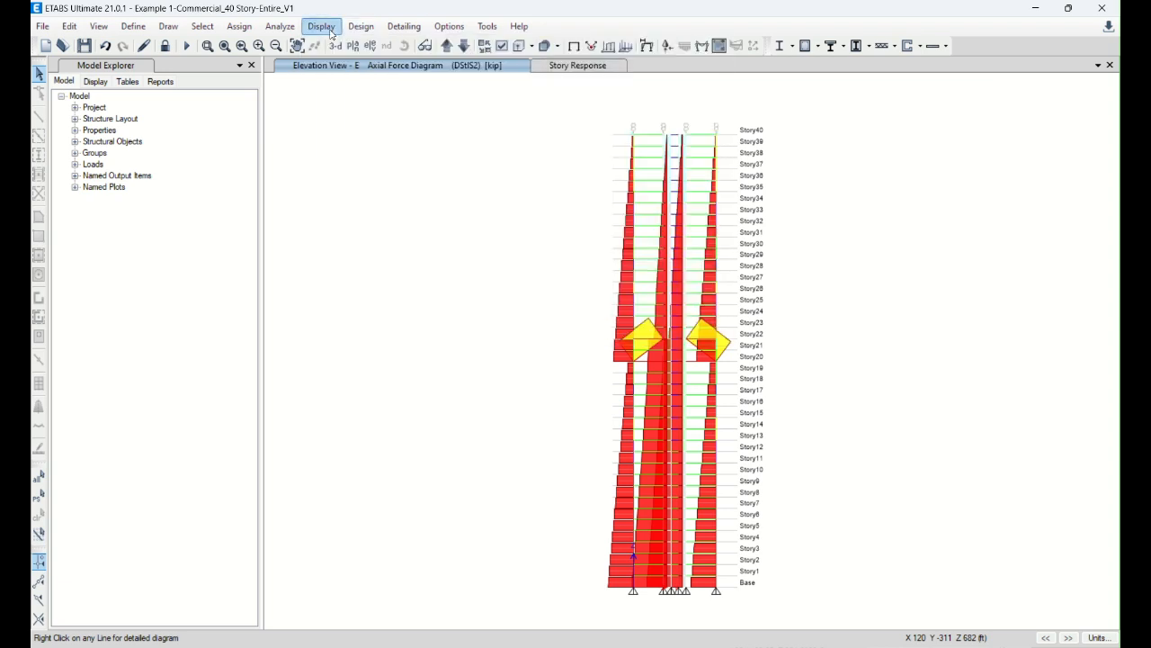
{"action": "left_click", "coordinate": [331, 34]}
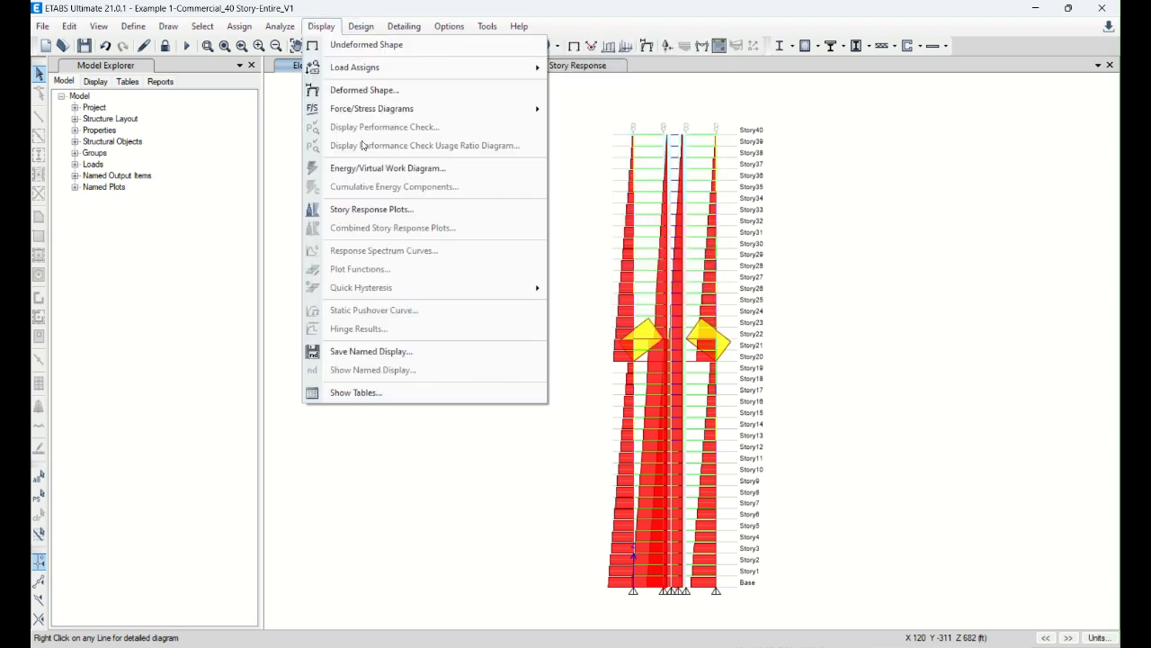
{"action": "left_click", "coordinate": [386, 210]}
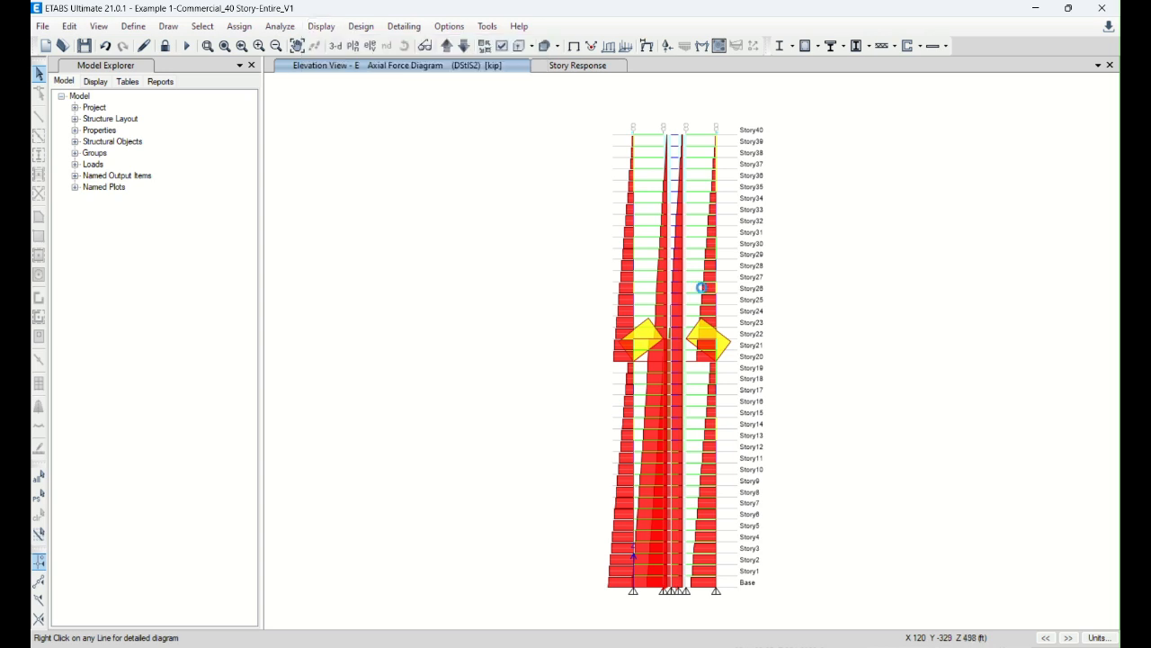
{"action": "left_click", "coordinate": [514, 145]}
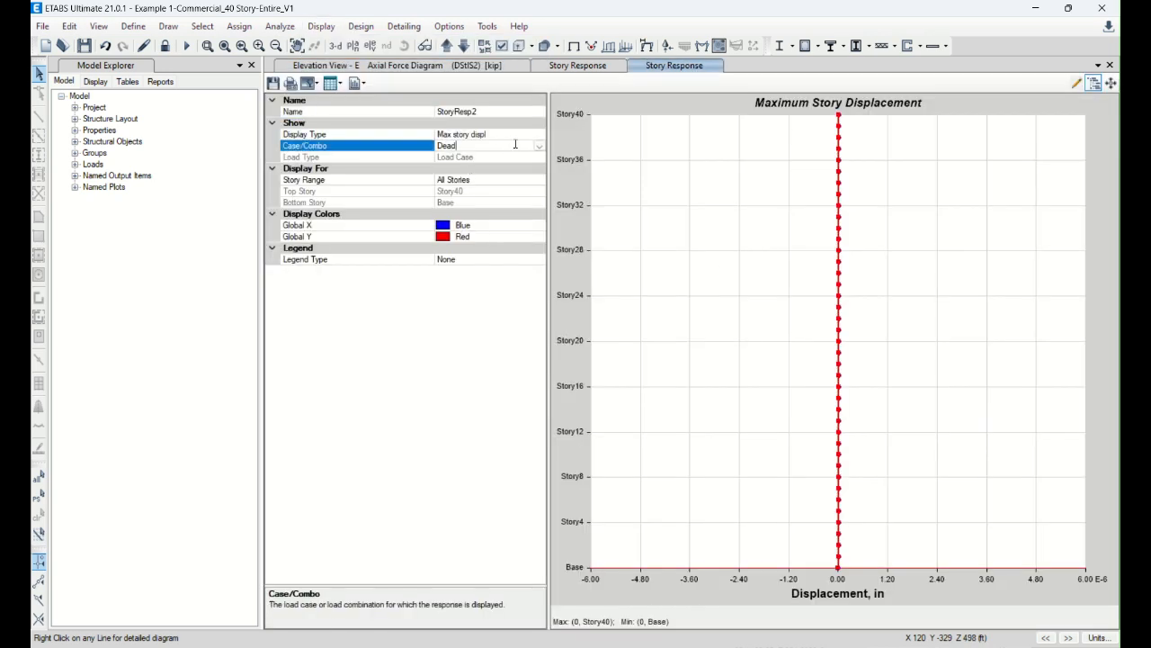
{"action": "left_click", "coordinate": [538, 145]}
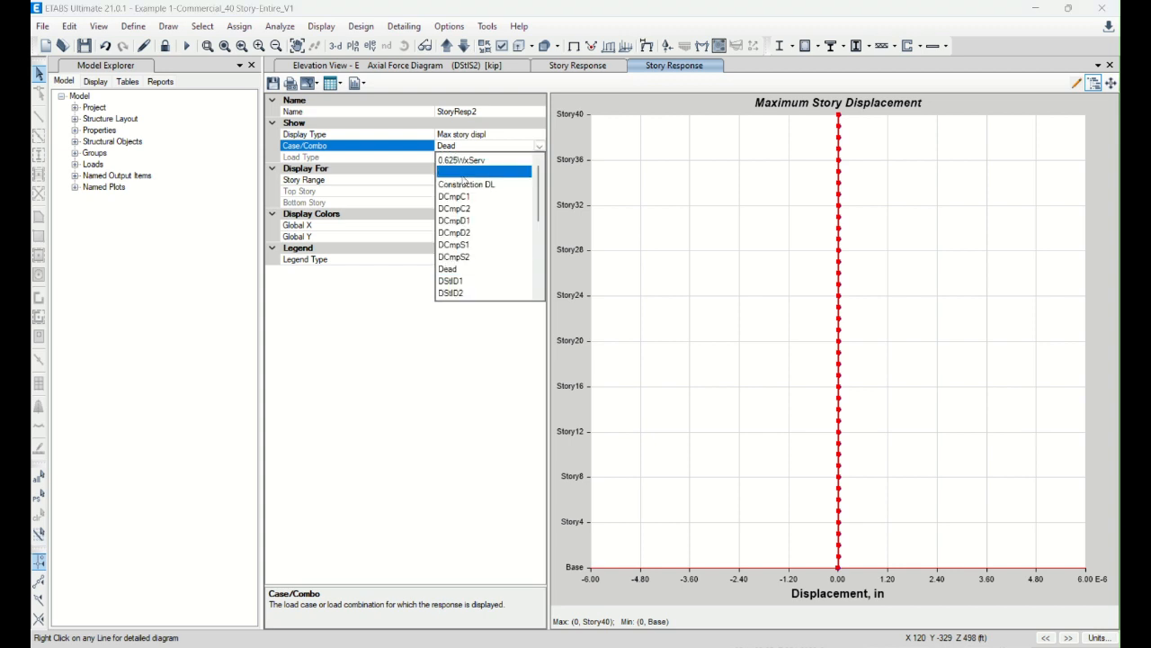
{"action": "left_click", "coordinate": [461, 172]}
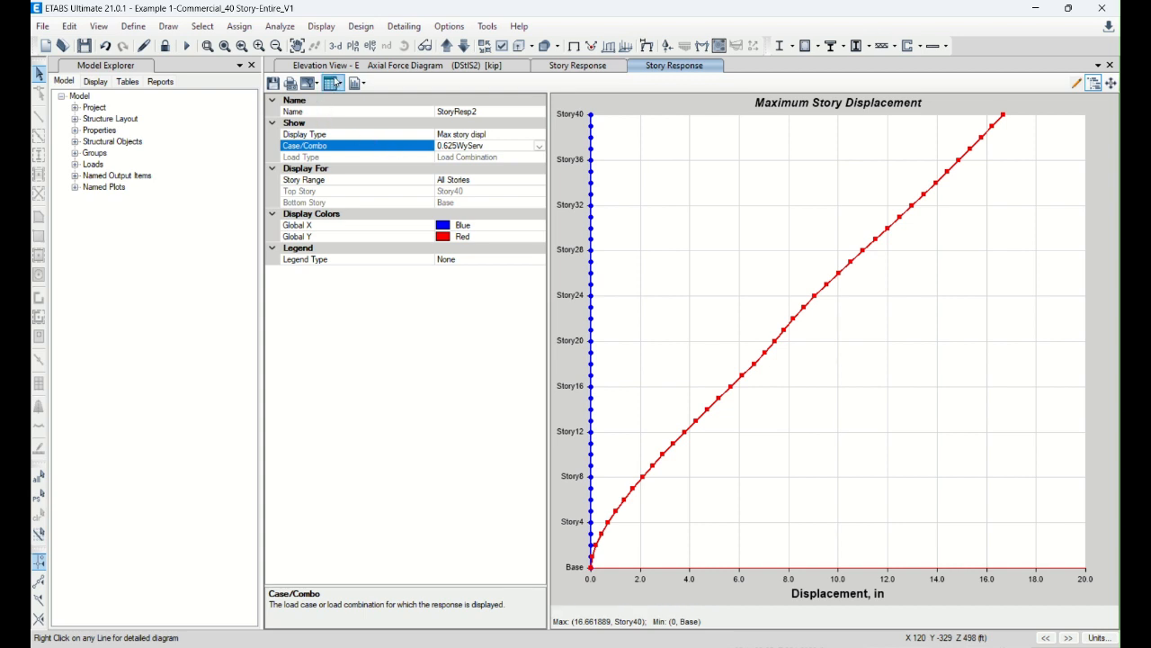
- Examine the core and framing layout in the Story36 plan and the tower's axial force diagram in 3D
{"action": "left_click", "coordinate": [345, 71]}
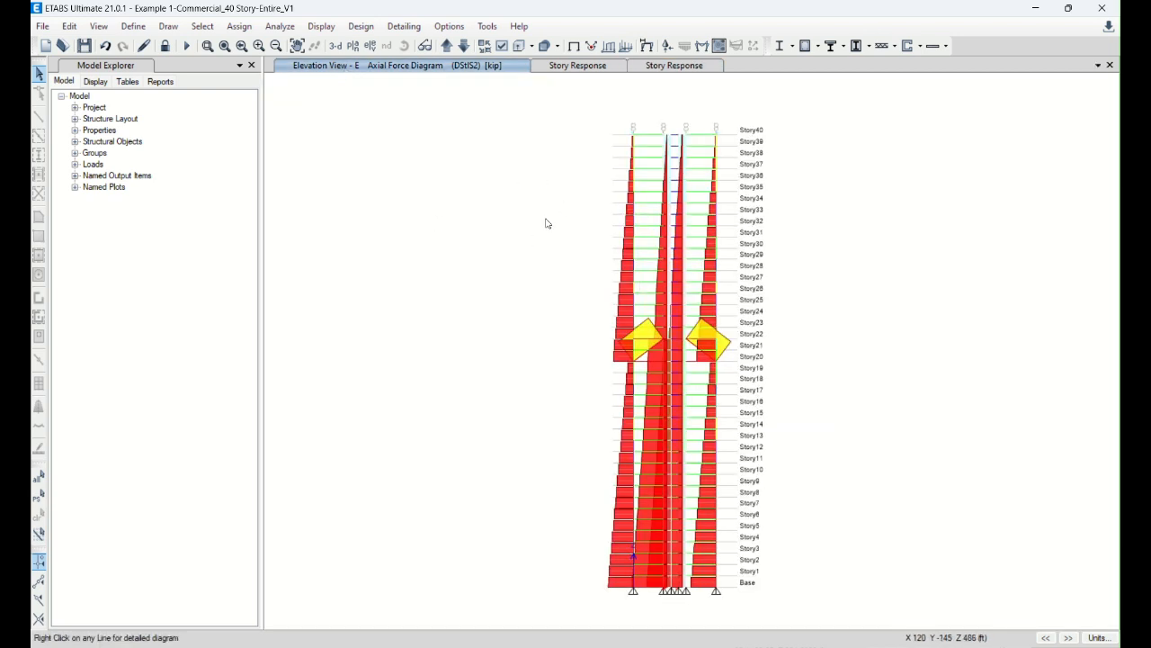
{"action": "left_click", "coordinate": [352, 45]}
{"action": "left_click", "coordinate": [514, 325]}
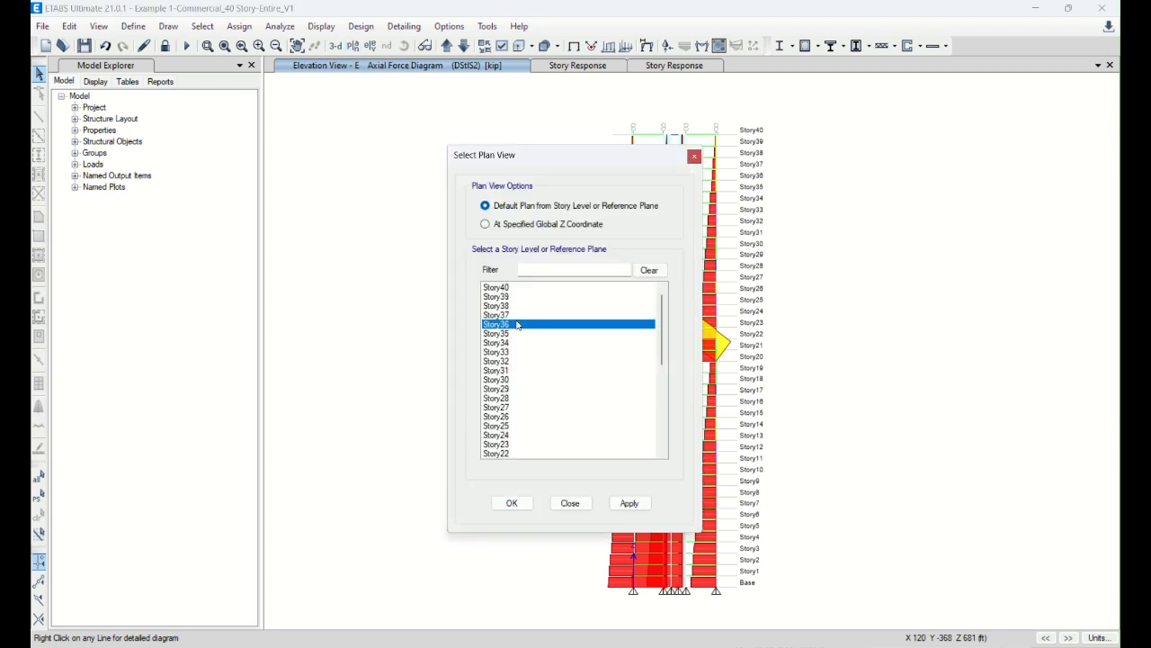
{"action": "left_click", "coordinate": [511, 502]}
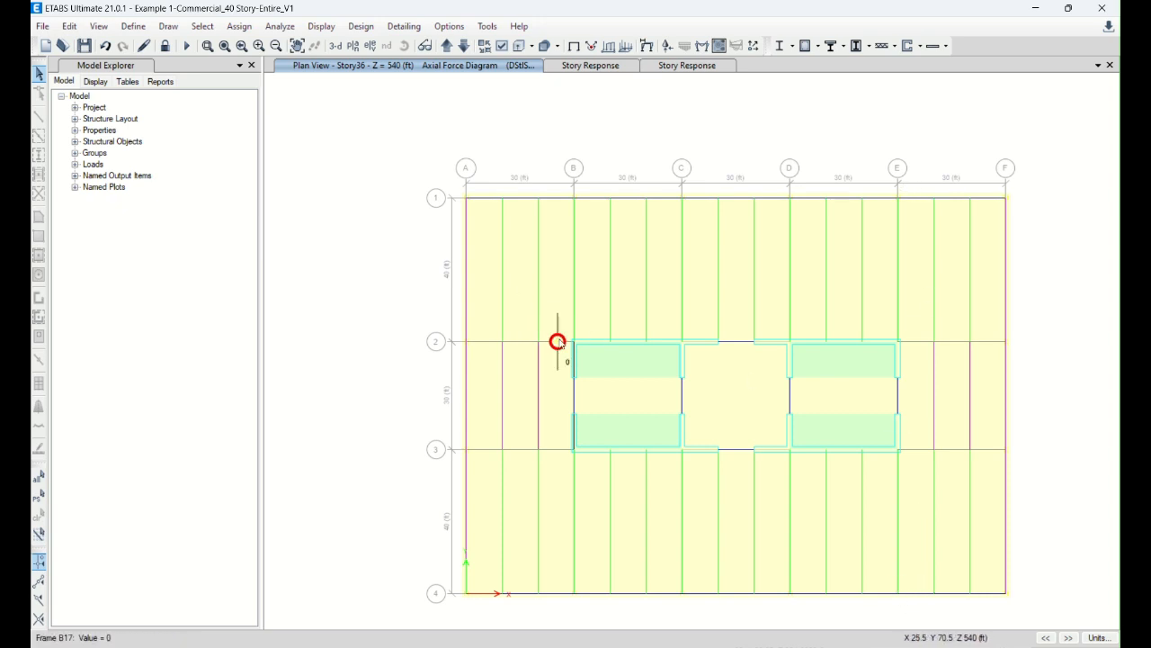
{"action": "mouse_move", "coordinate": [572, 344]}
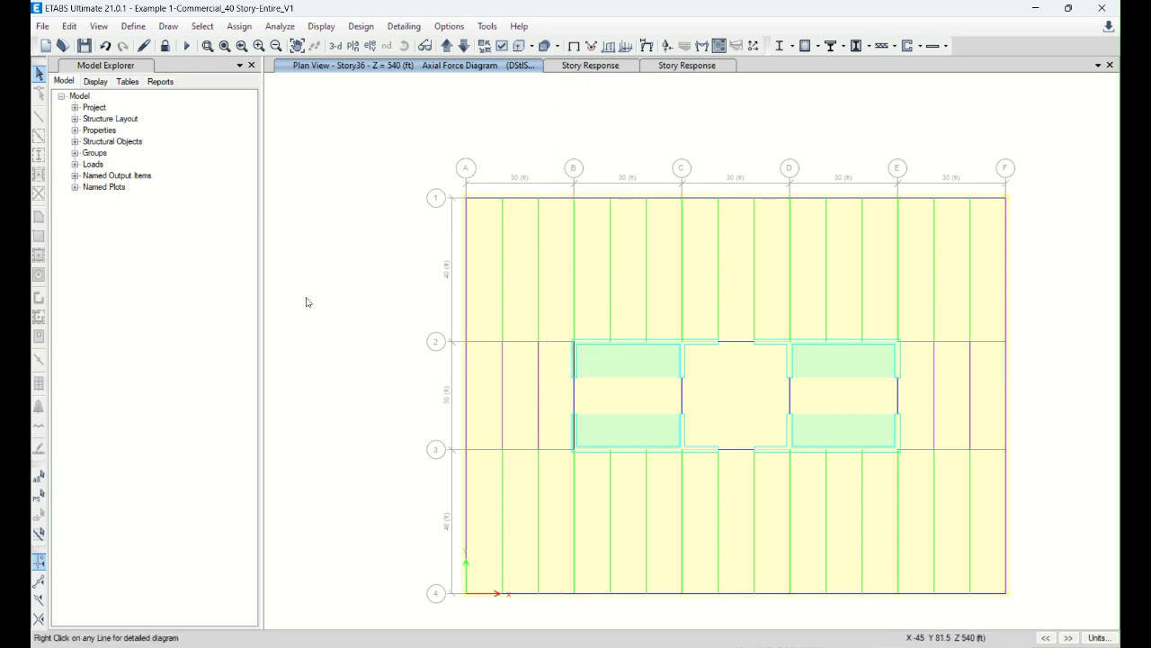
{"action": "left_click", "coordinate": [335, 46]}
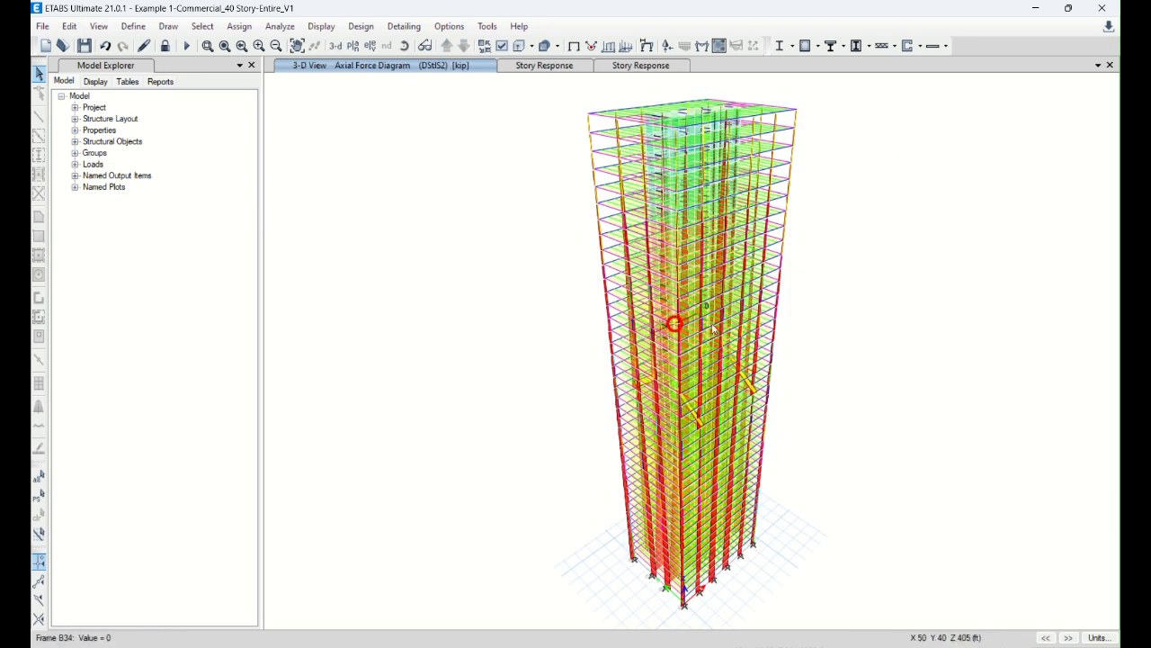
{"action": "scroll", "coordinate": [743, 398], "scroll_direction": "up", "scroll_amount": 3}
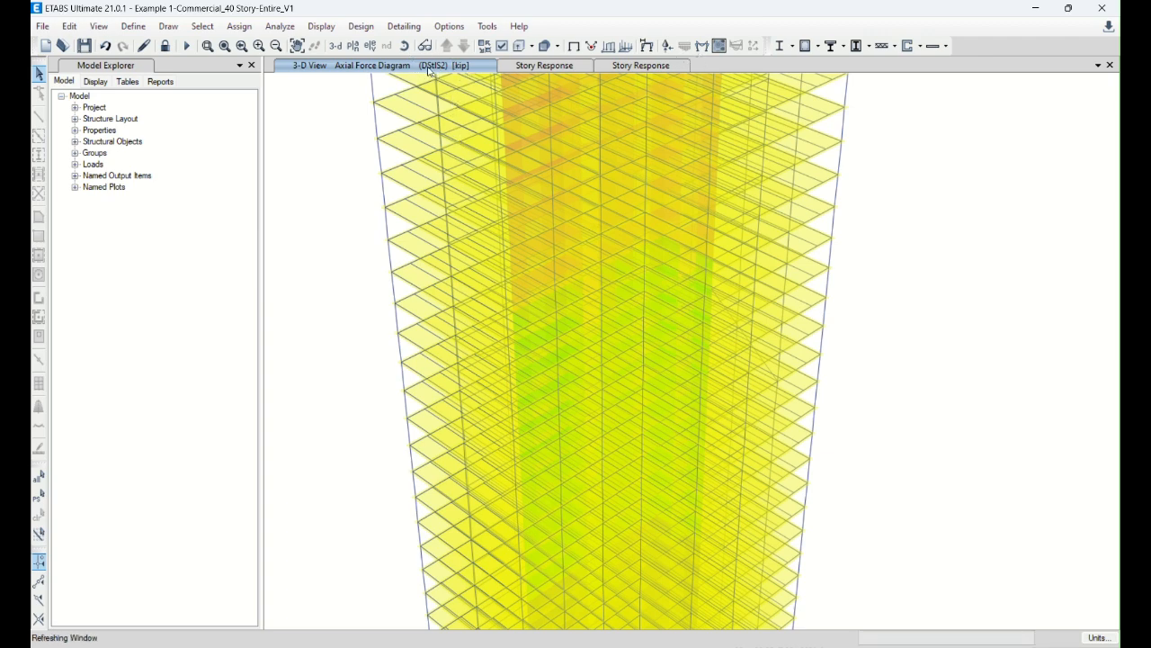
- Display the filled axial force diagram of frames and piers for the Windy load case in elevation B
{"action": "left_click", "coordinate": [370, 45]}
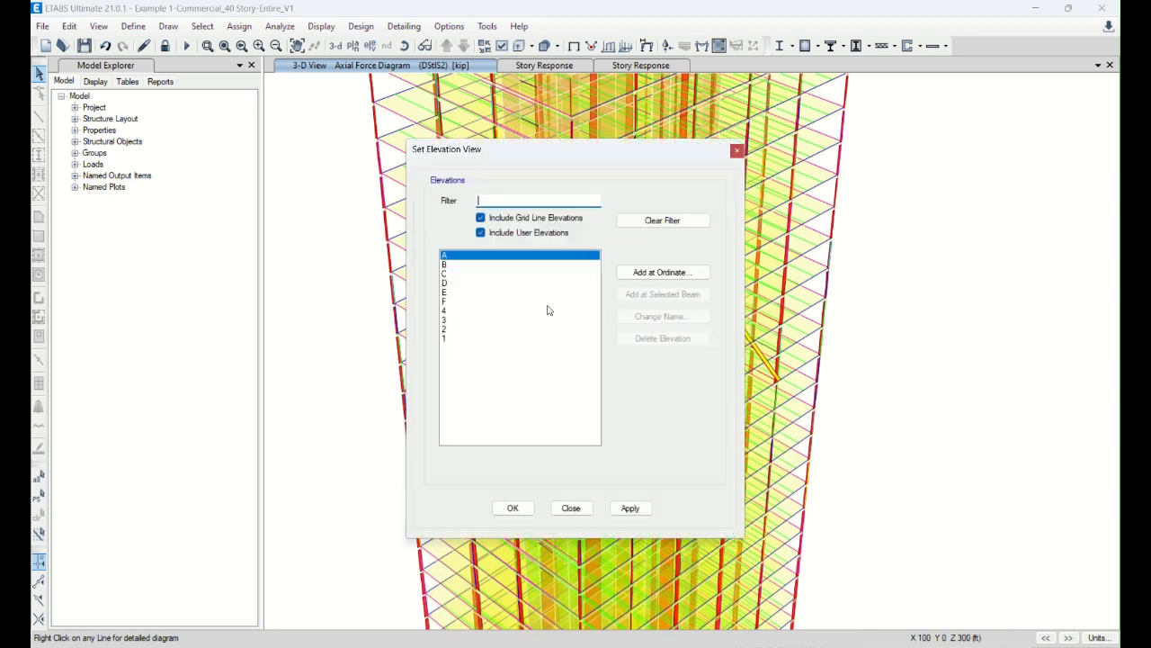
{"action": "left_click", "coordinate": [451, 266]}
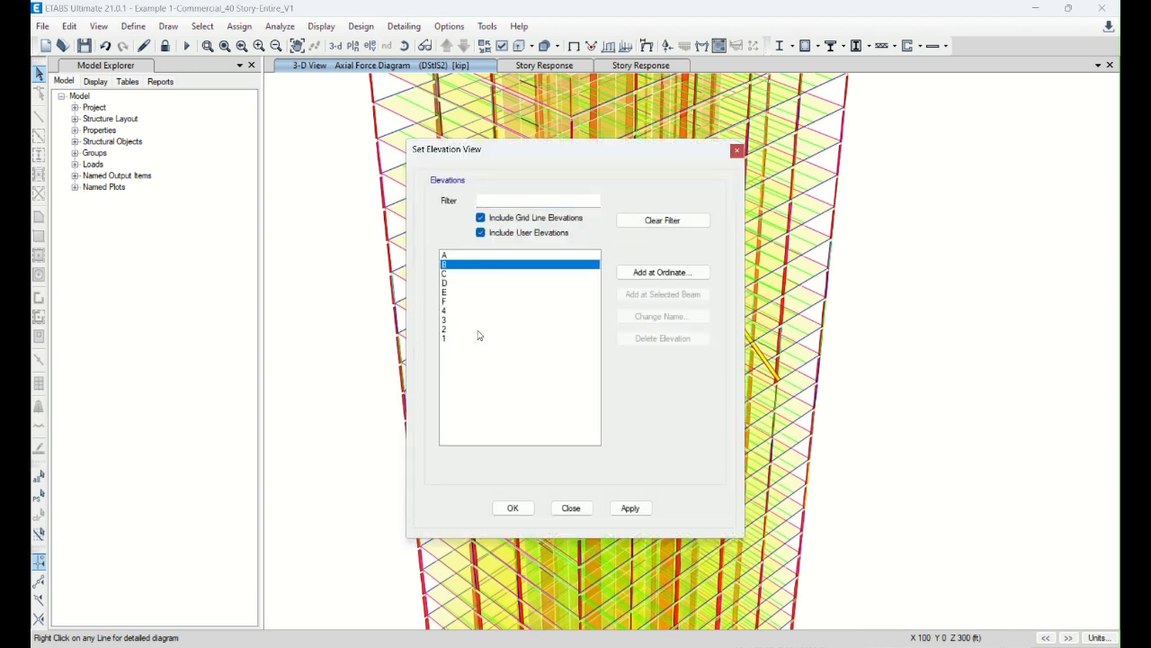
{"action": "left_click", "coordinate": [512, 507]}
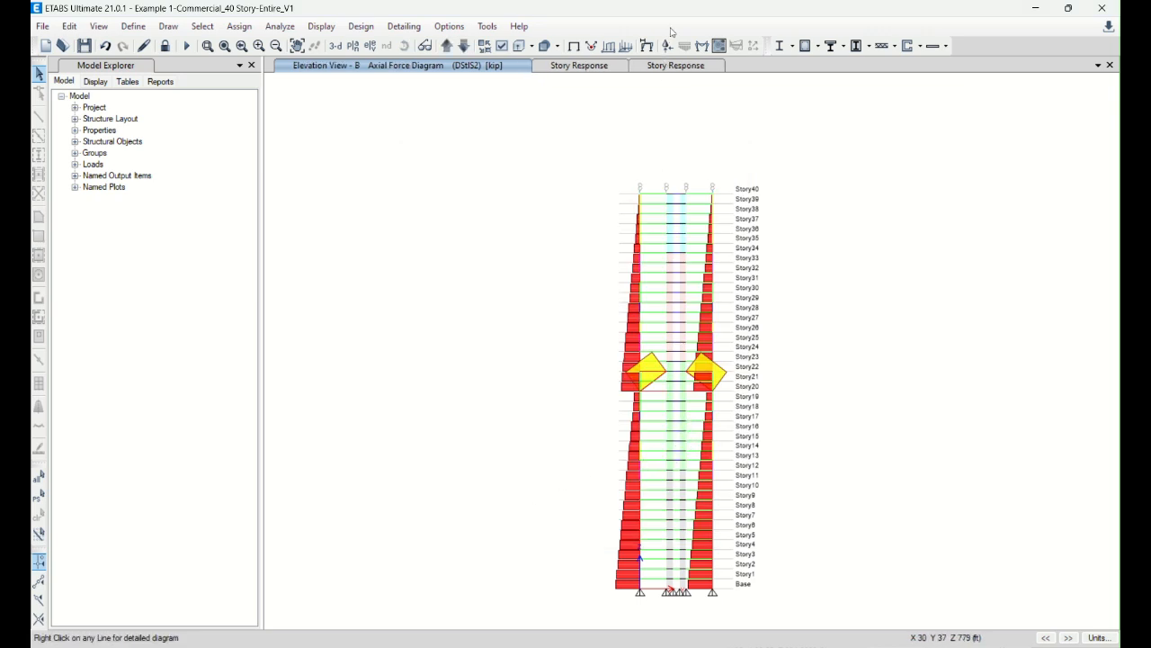
{"action": "left_click", "coordinate": [702, 45]}
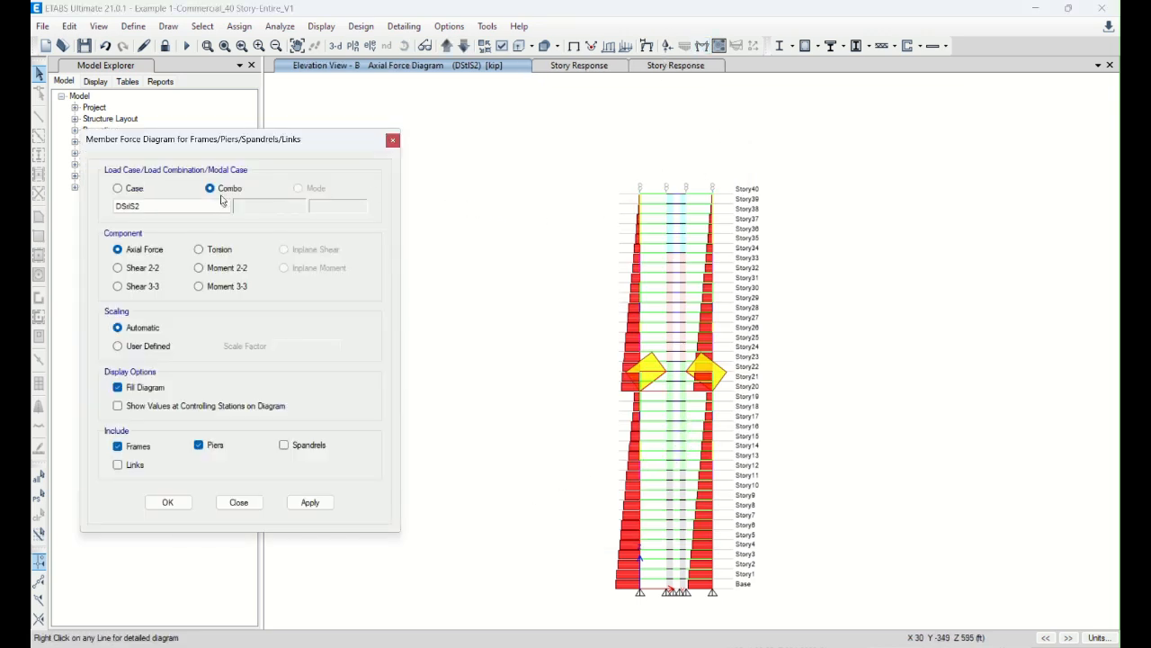
{"action": "left_click", "coordinate": [146, 192]}
{"action": "left_click", "coordinate": [149, 207]}
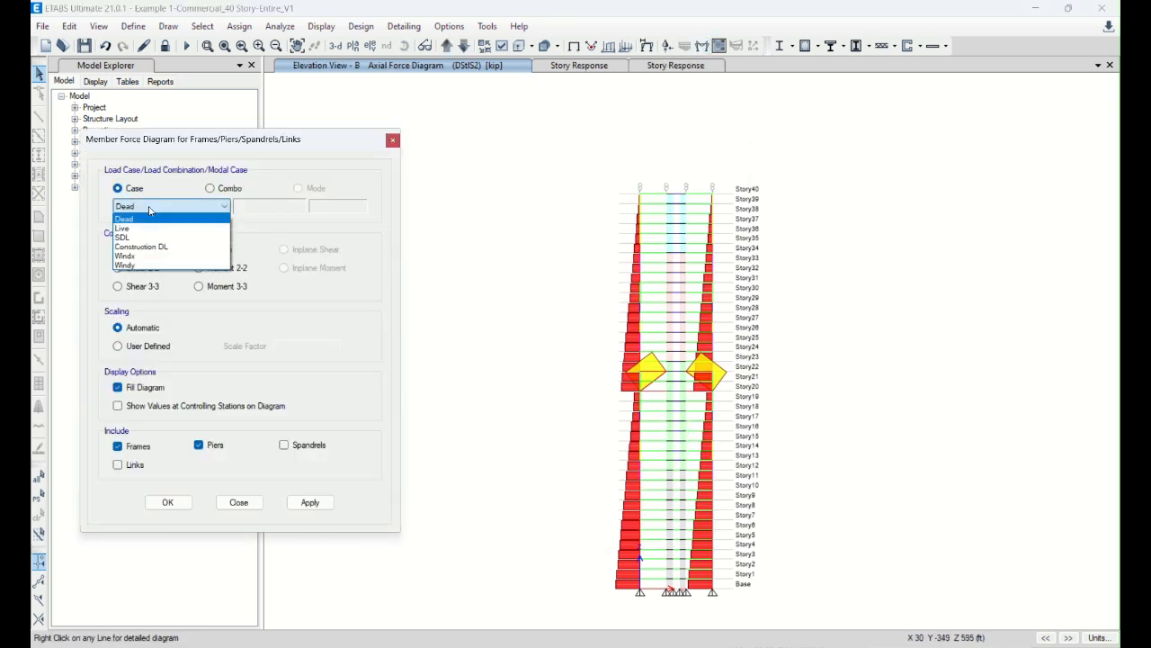
{"action": "left_click", "coordinate": [150, 265]}
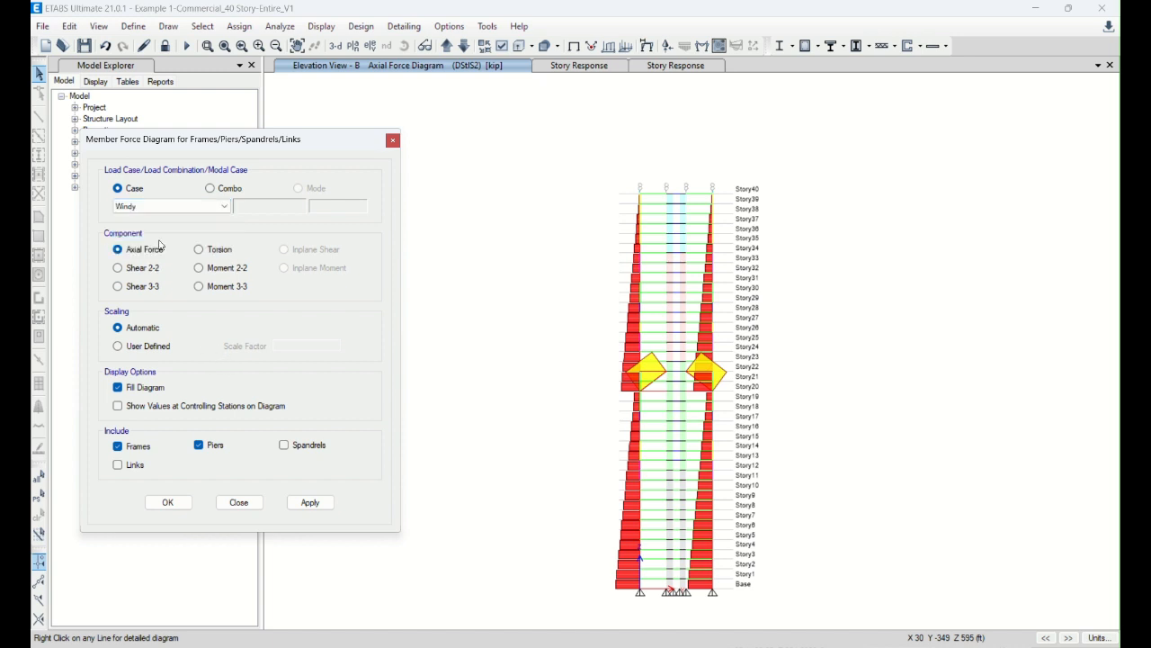
{"action": "left_click", "coordinate": [309, 502]}
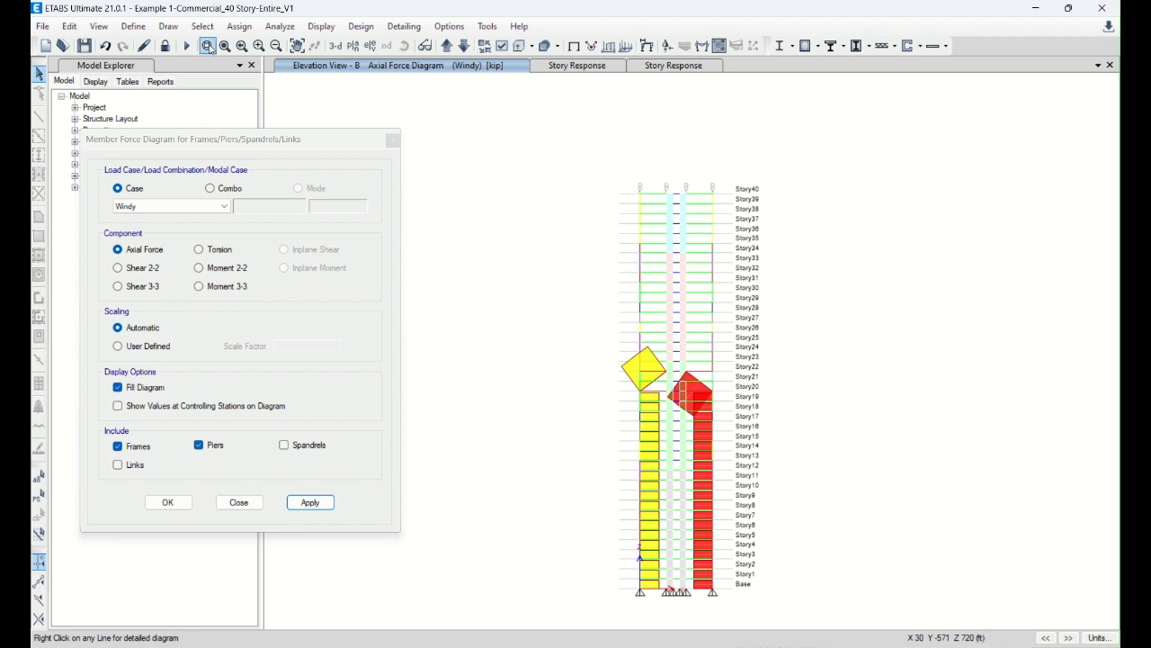
- Examine the Windy axial forces in the outriggers and outer columns of elevation B from Story22 down to the base
{"action": "left_click", "coordinate": [208, 46]}
{"action": "left_click_drag", "start_coordinate": [608, 340], "coordinate": [807, 609]}
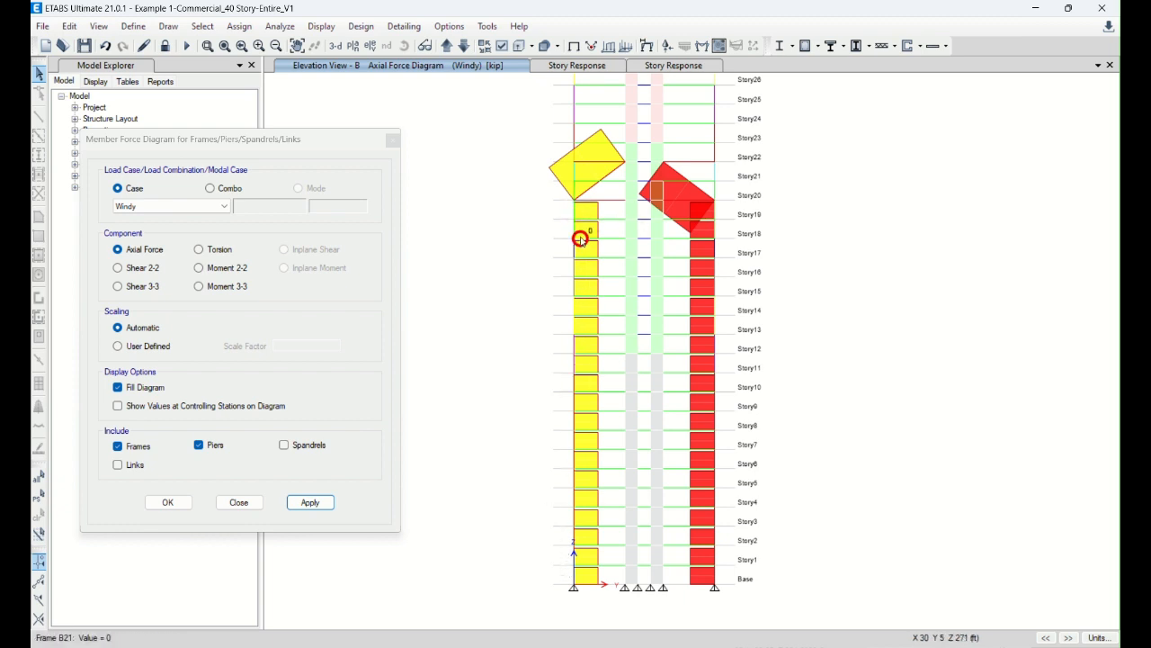
{"action": "mouse_move", "coordinate": [579, 206]}
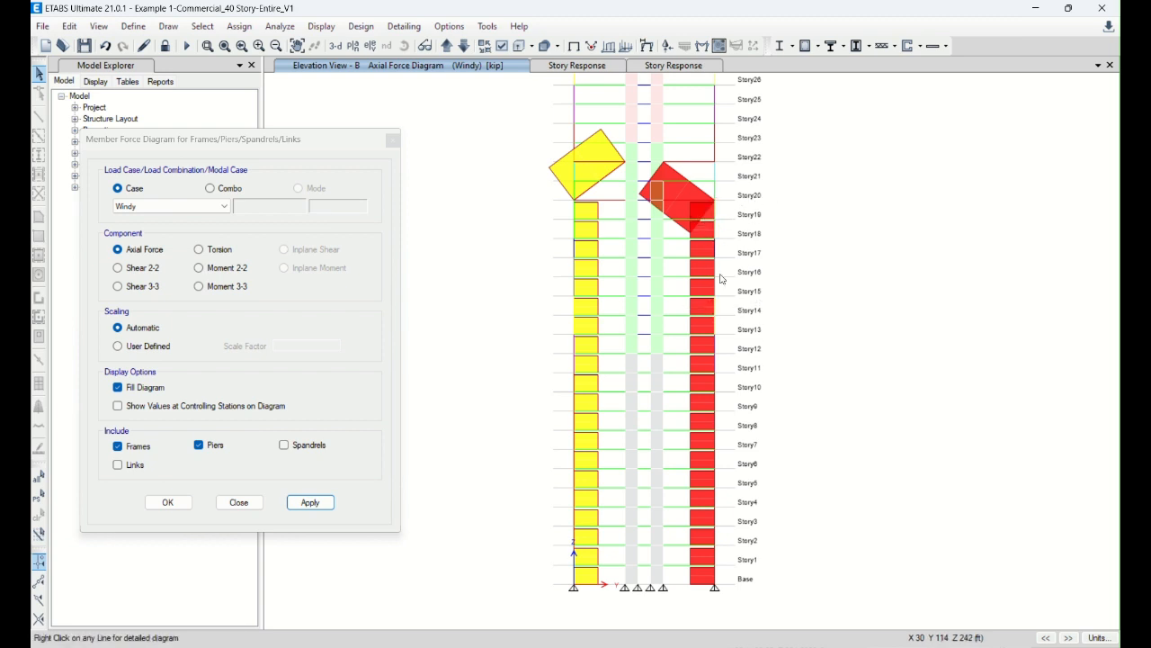
- Display the axial force diagram for combo DStlS5 in elevation B and close the member force settings
{"action": "left_click", "coordinate": [209, 188]}
{"action": "left_click", "coordinate": [216, 206]}
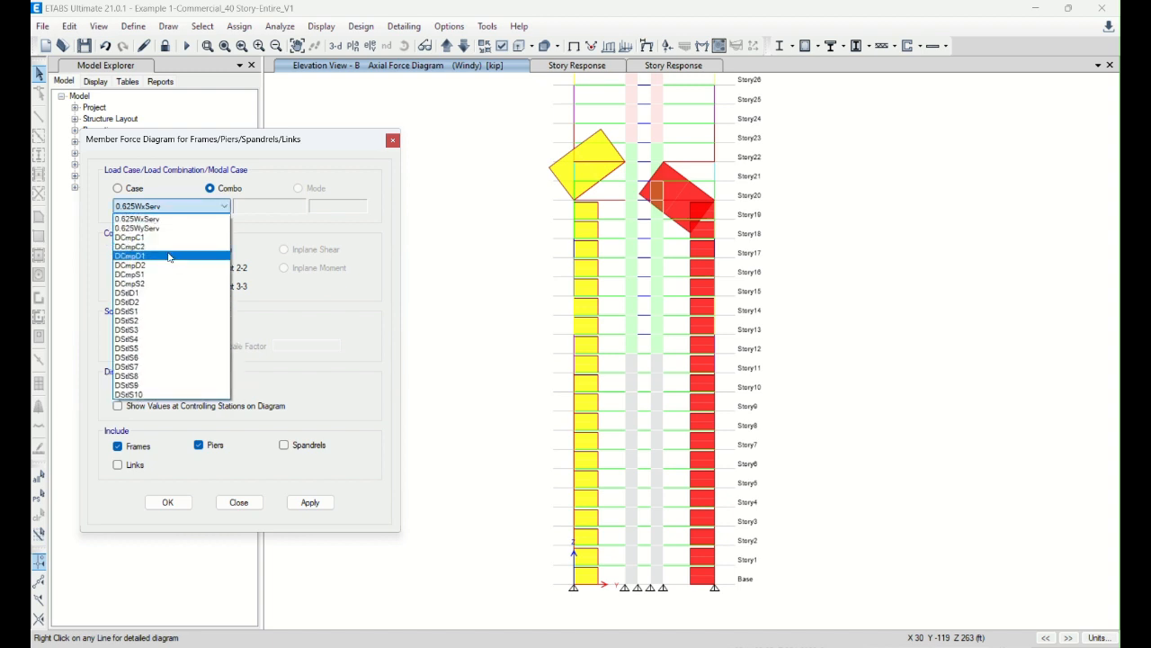
{"action": "left_click", "coordinate": [144, 348]}
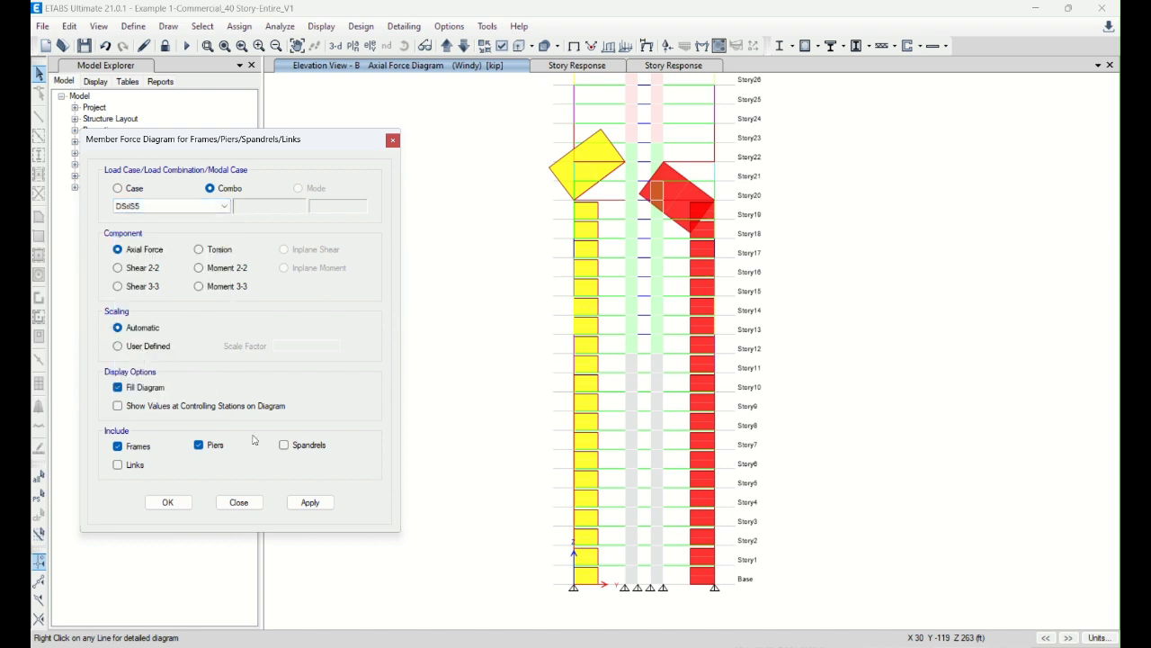
{"action": "left_click", "coordinate": [321, 501]}
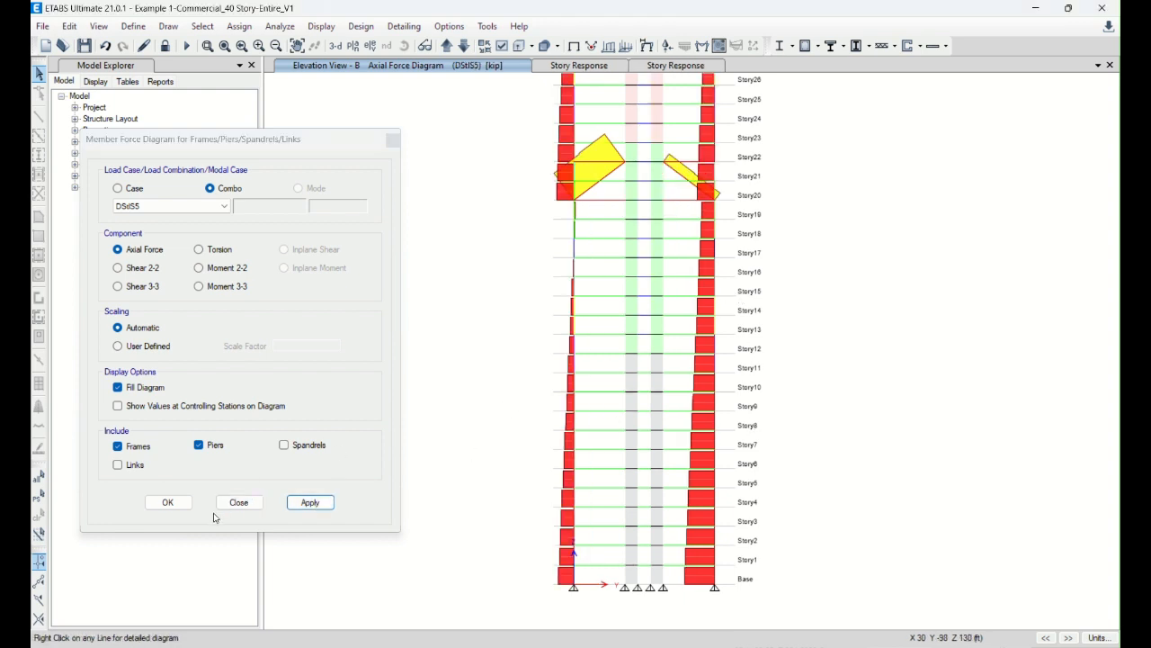
{"action": "left_click", "coordinate": [238, 502]}
- Review the load cases and scale factors of load combination DStlS5 and leave the definitions without changes
{"action": "left_click", "coordinate": [133, 26]}
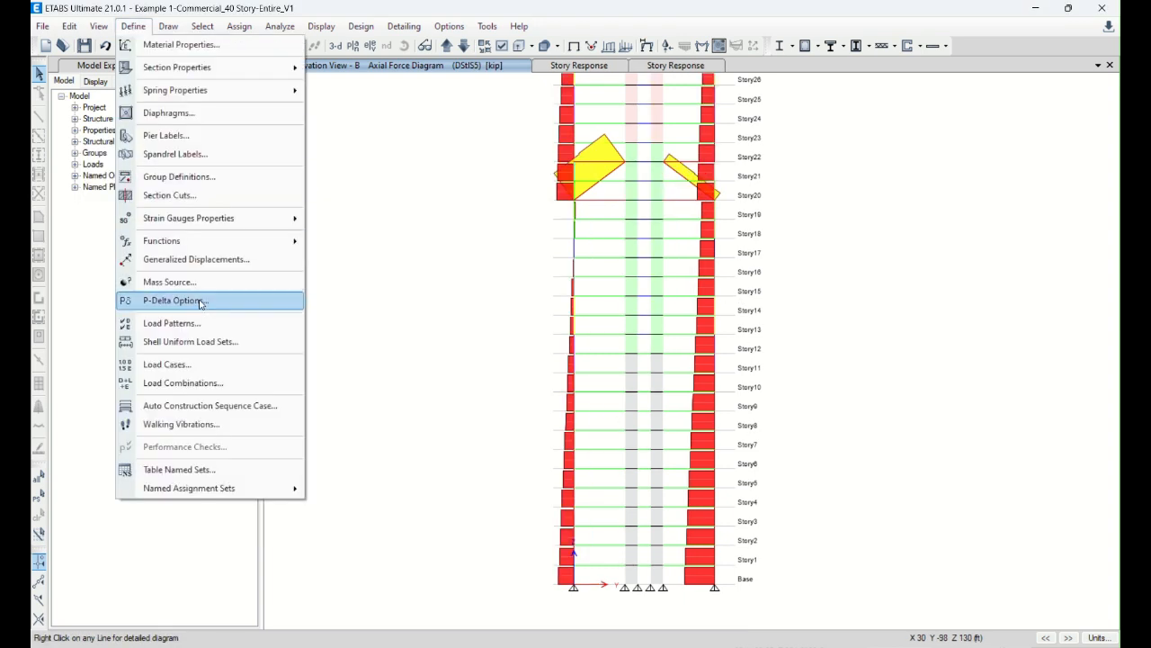
{"action": "left_click", "coordinate": [214, 383]}
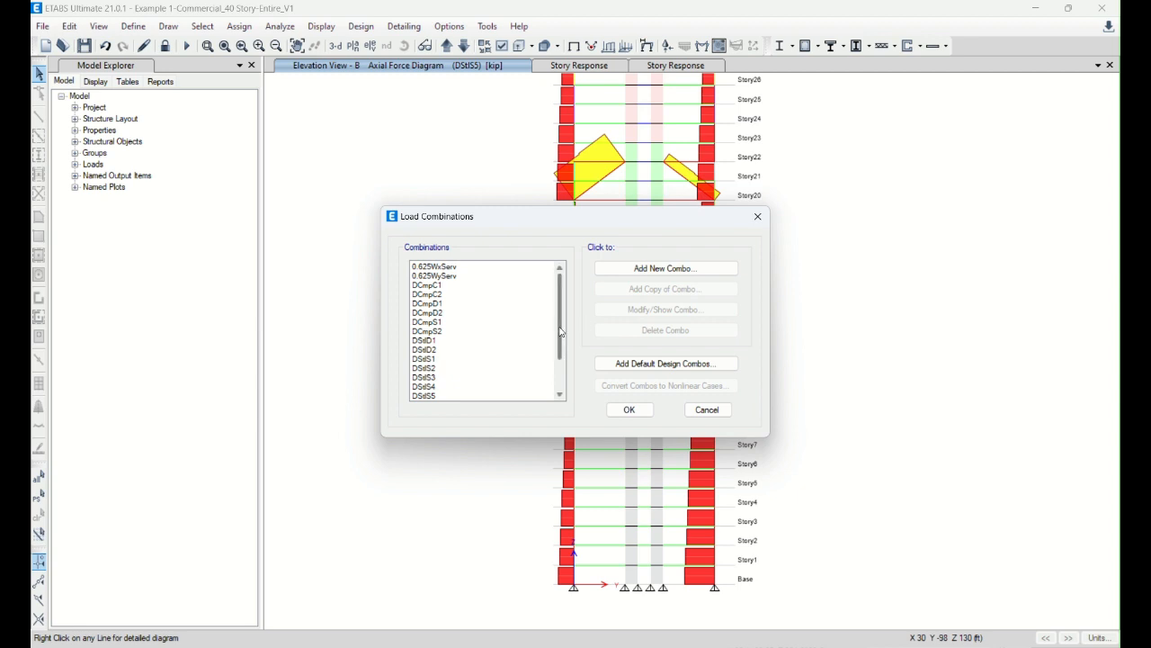
{"action": "left_click_drag", "start_coordinate": [561, 332], "coordinate": [560, 364]}
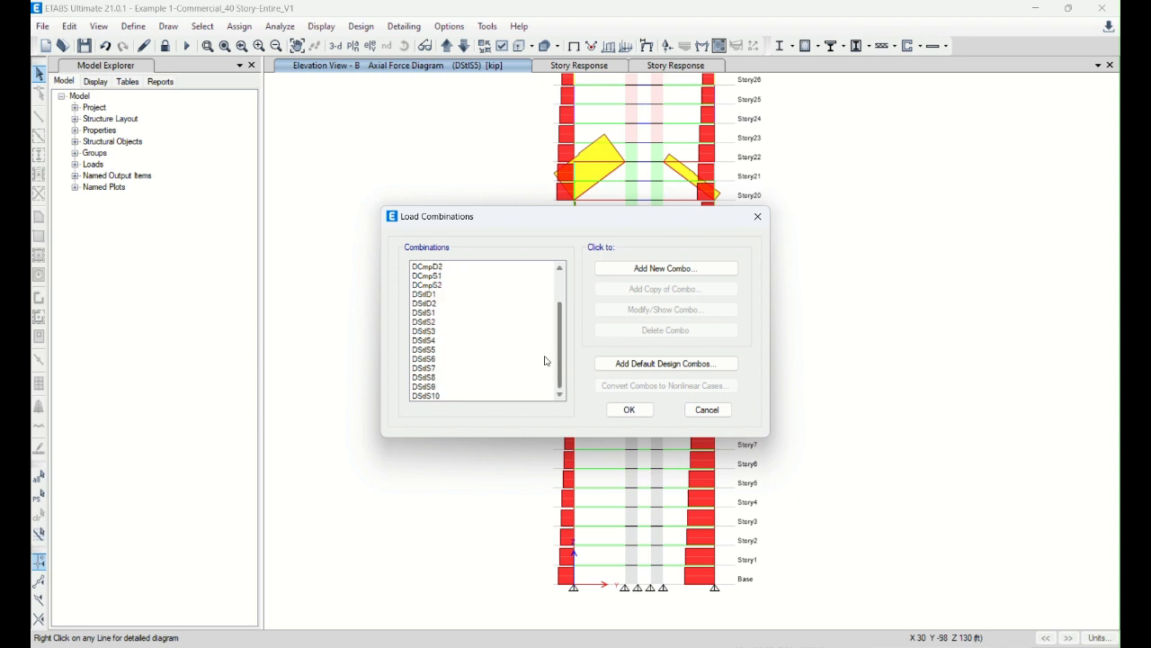
{"action": "left_click", "coordinate": [432, 349]}
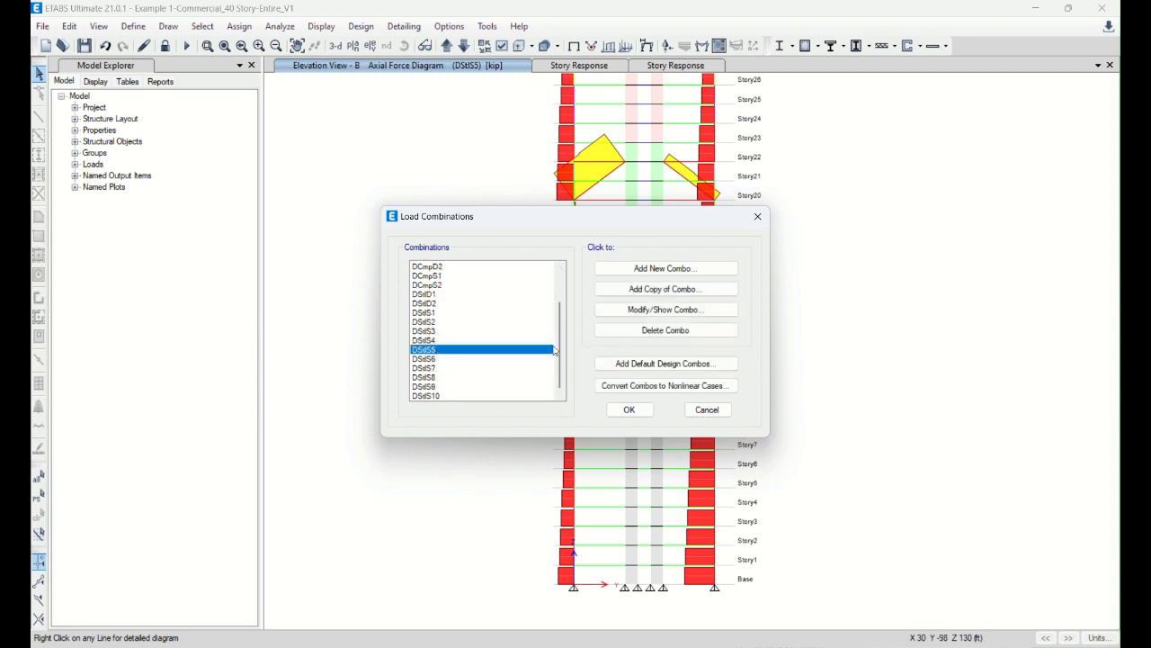
{"action": "left_click", "coordinate": [666, 310]}
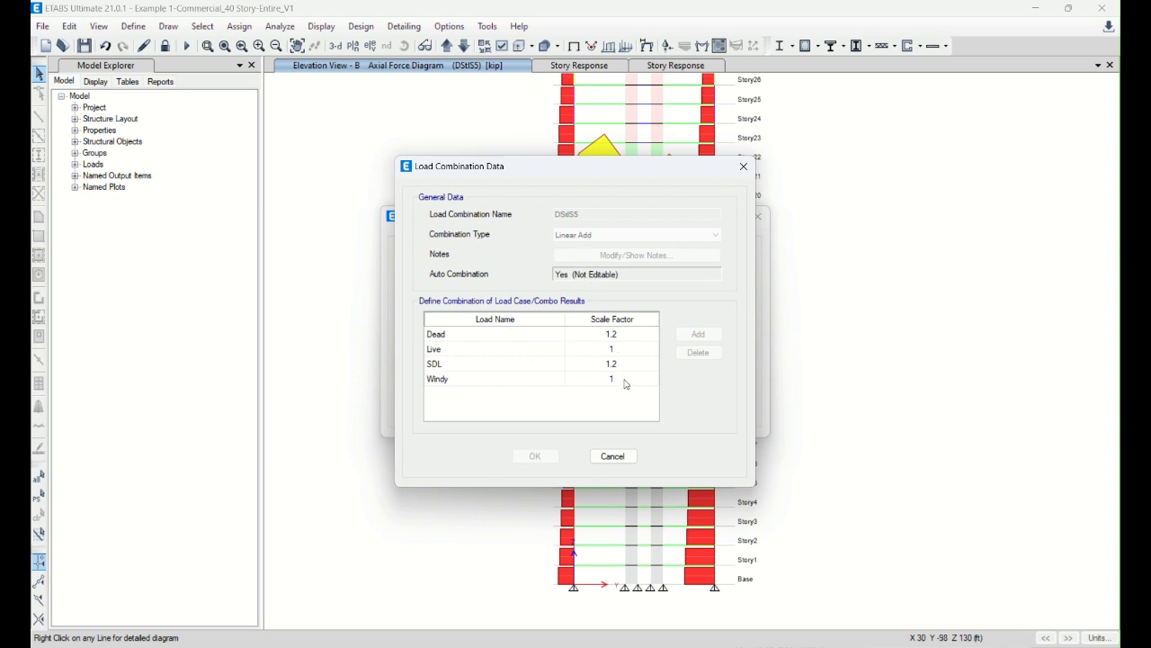
{"action": "left_click", "coordinate": [610, 455]}
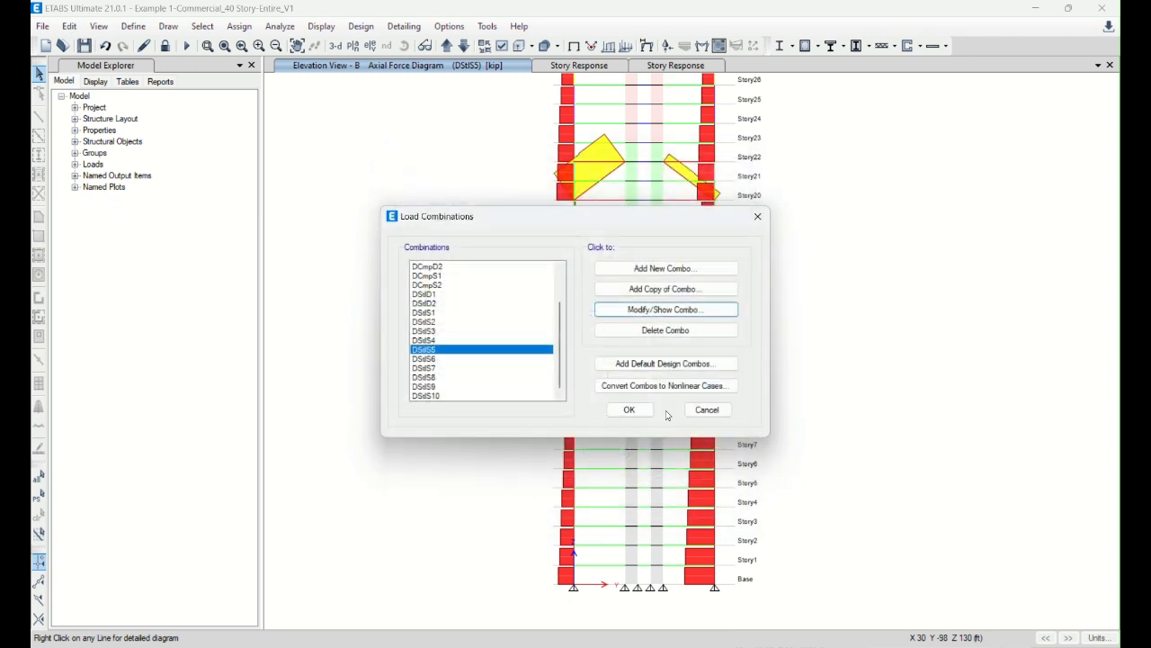
{"action": "left_click", "coordinate": [706, 410]}
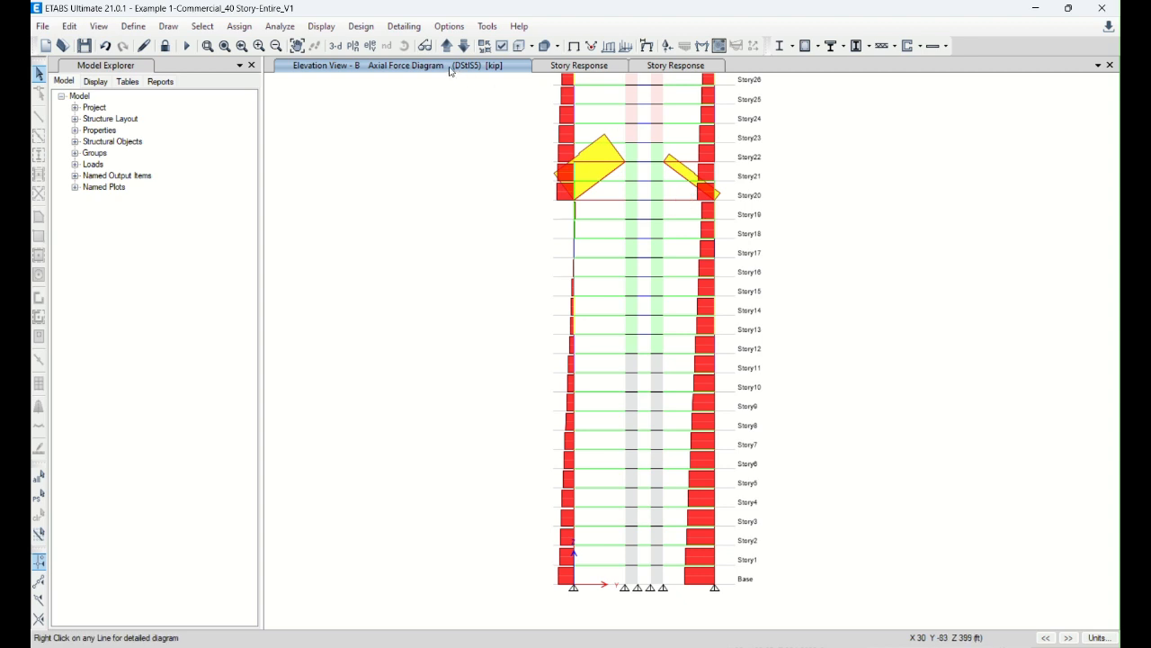
- Examine the DStlS5 axial force diagram over the full tower height in elevation B
{"action": "scroll", "coordinate": [606, 416], "scroll_direction": "down", "scroll_amount": 4}
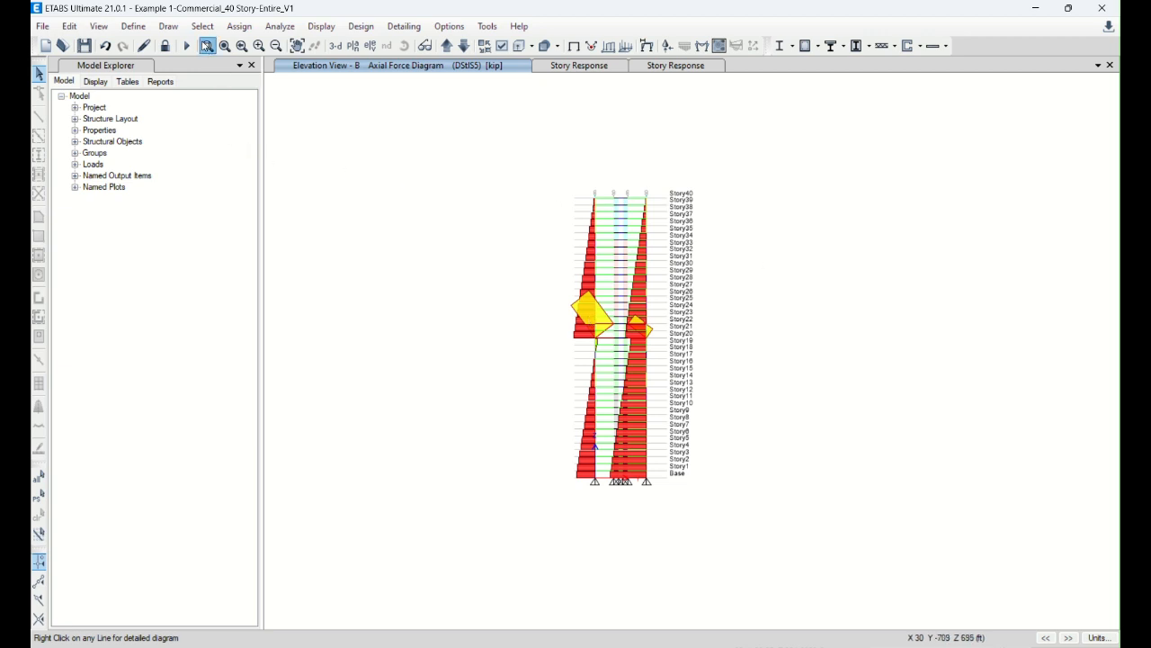
{"action": "left_click", "coordinate": [207, 46]}
{"action": "left_click_drag", "start_coordinate": [527, 150], "coordinate": [732, 510]}
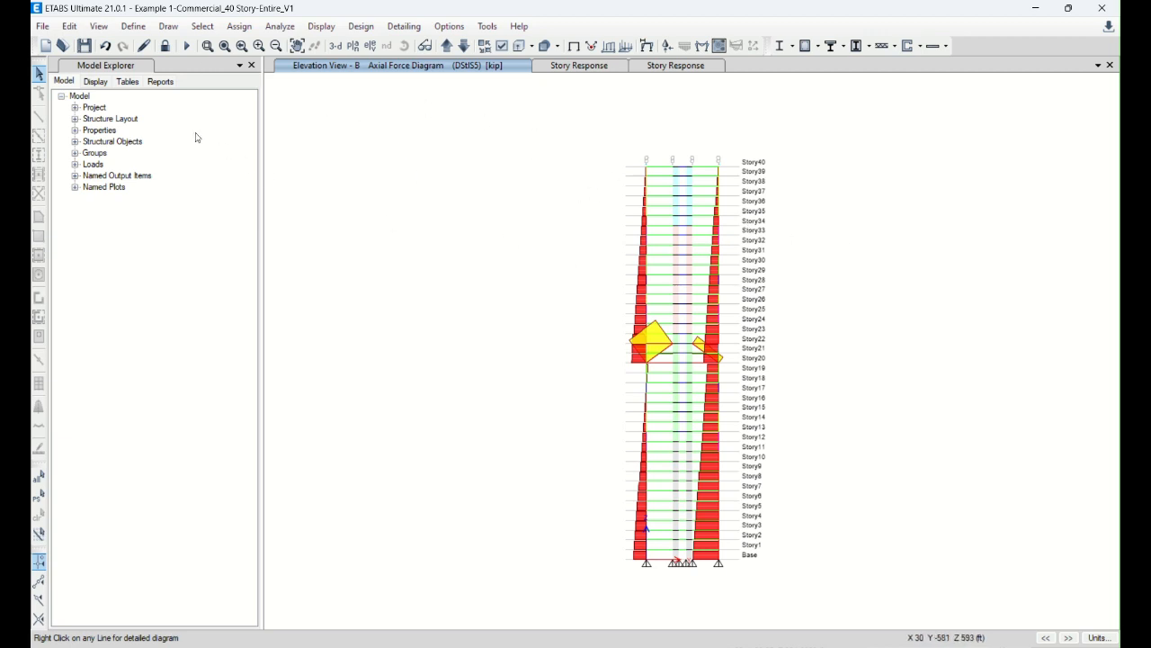
- Save a copy of the model as Example 1-Commercial_40 Story-Entire_V2
{"action": "left_click", "coordinate": [42, 26]}
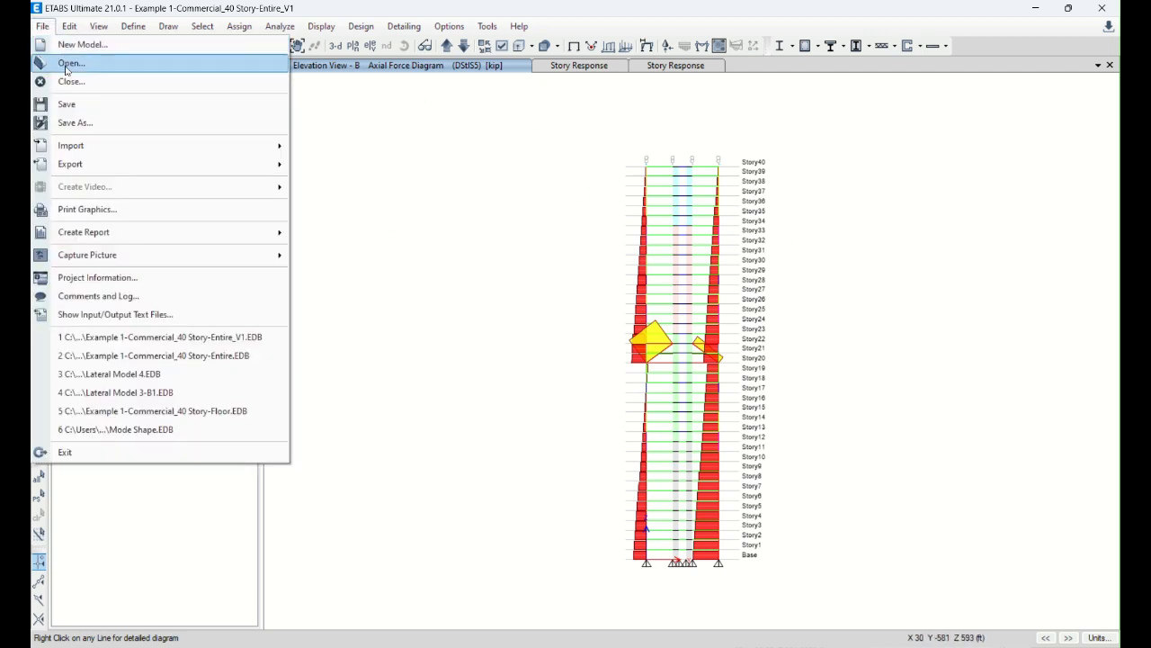
{"action": "left_click", "coordinate": [97, 124]}
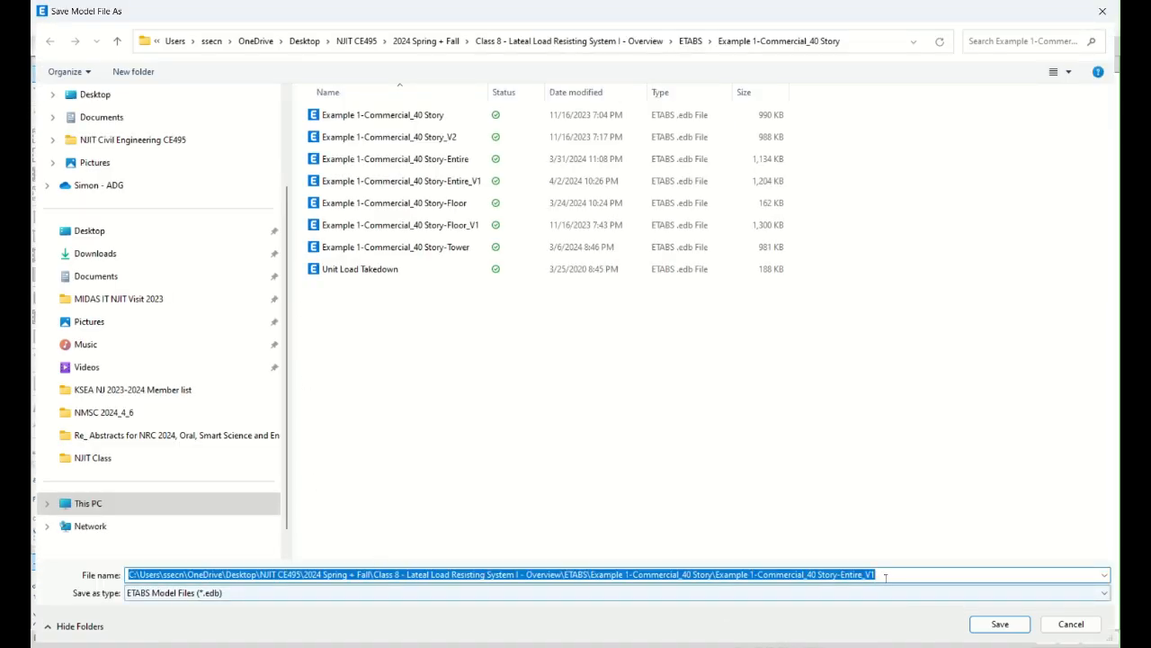
{"action": "left_click", "coordinate": [886, 577]}
{"action": "type", "text": "2"}
{"action": "key", "text": "Return"}
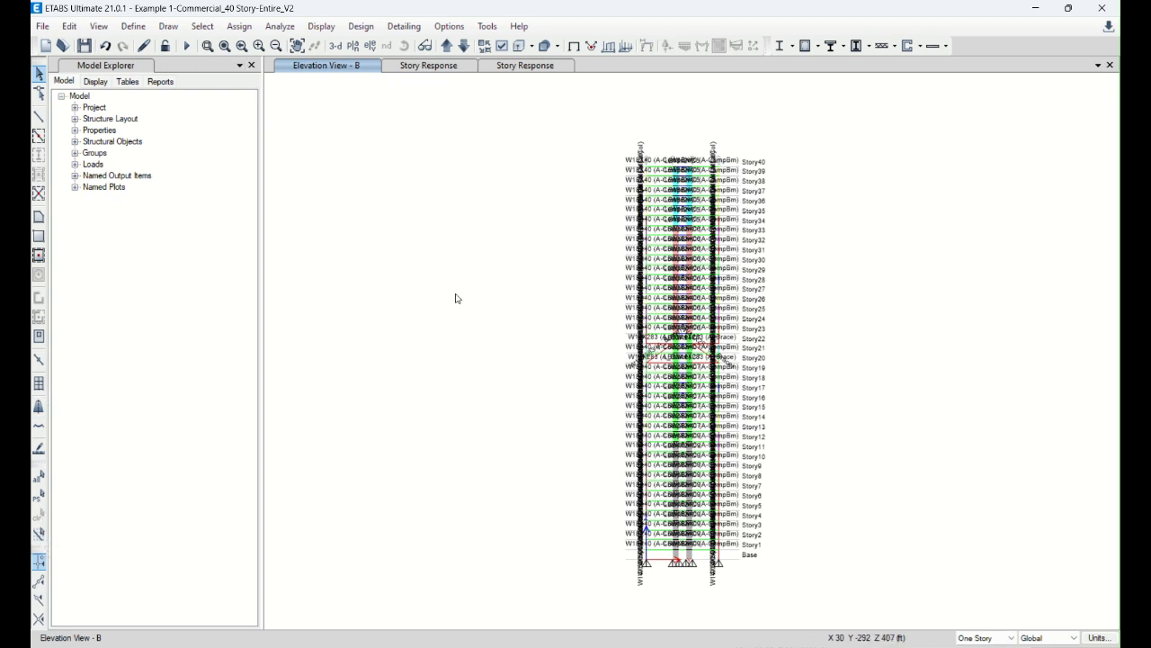
- Select all brace objects in the model by object type
{"action": "left_click", "coordinate": [203, 26]}
{"action": "mouse_move", "coordinate": [214, 48]}
{"action": "mouse_move", "coordinate": [390, 178]}
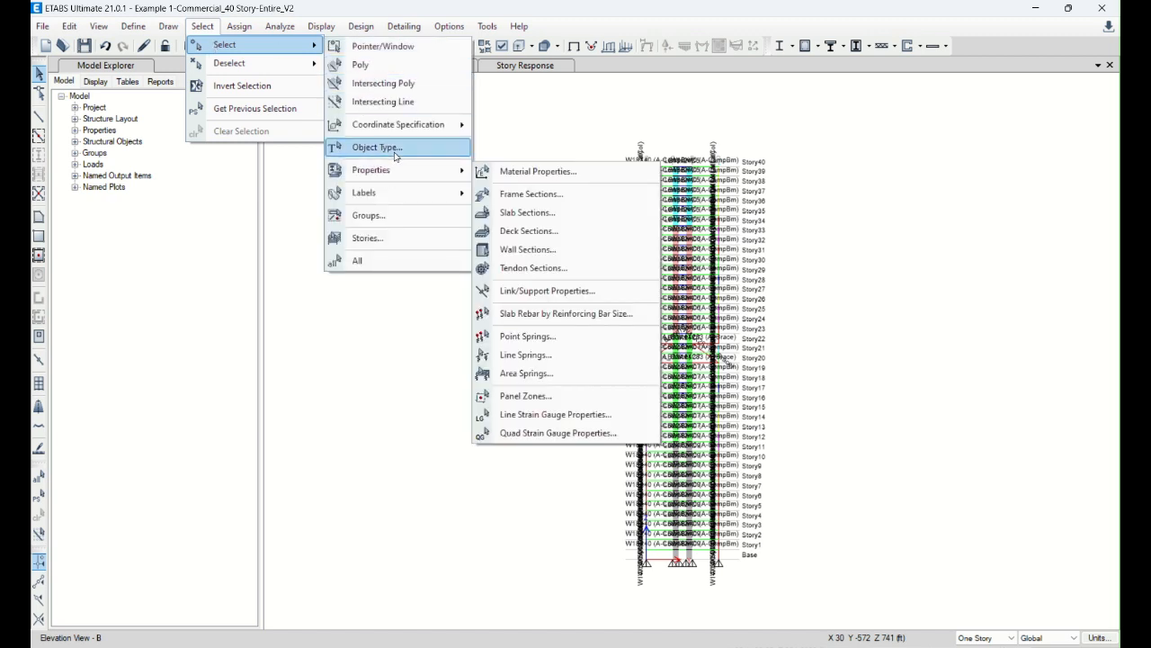
{"action": "left_click", "coordinate": [385, 148]}
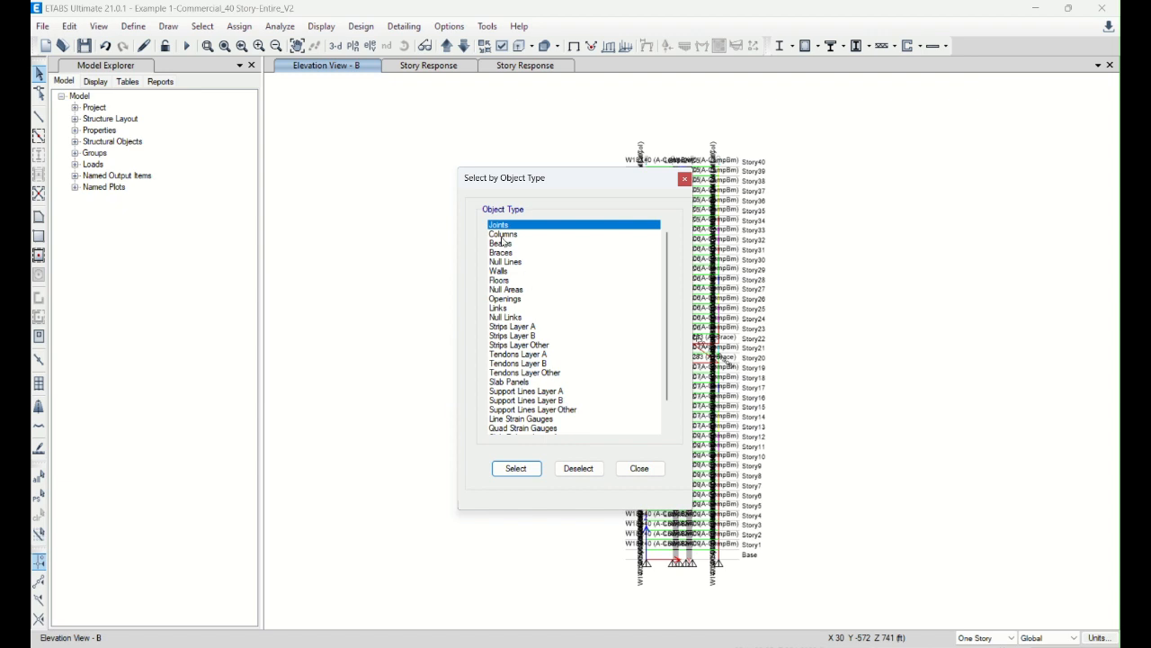
{"action": "left_click", "coordinate": [506, 253]}
{"action": "left_click", "coordinate": [516, 466]}
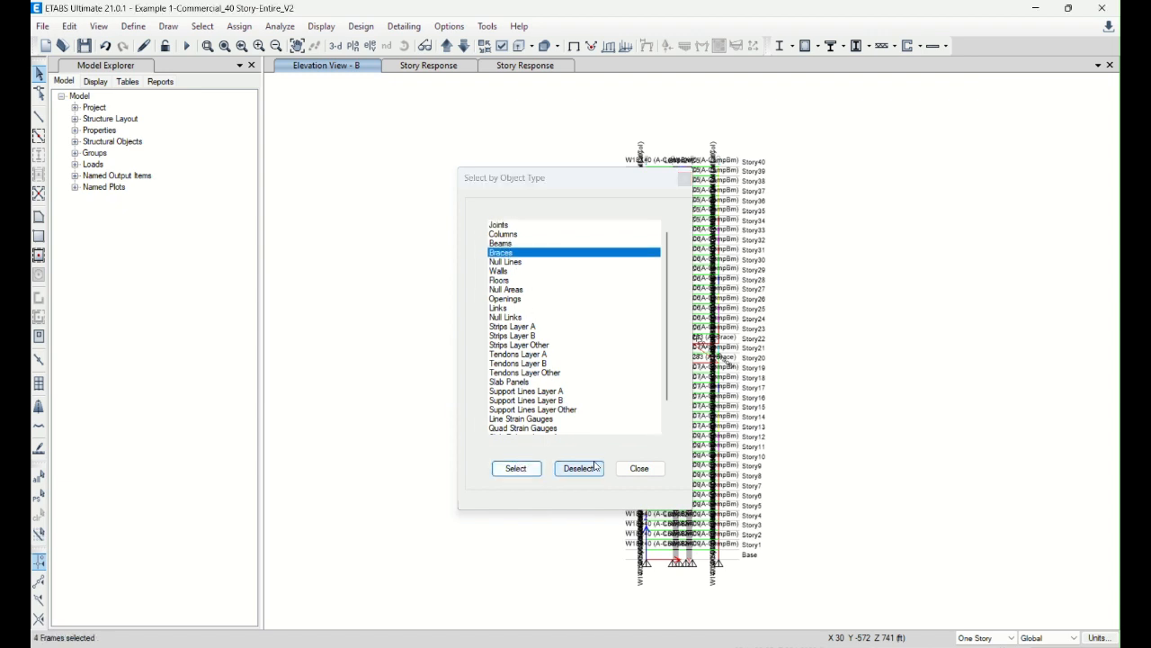
{"action": "left_click", "coordinate": [639, 468]}
- Show only the selected braces in the 3D view and select them together with their end joints
{"action": "right_click", "coordinate": [482, 328]}
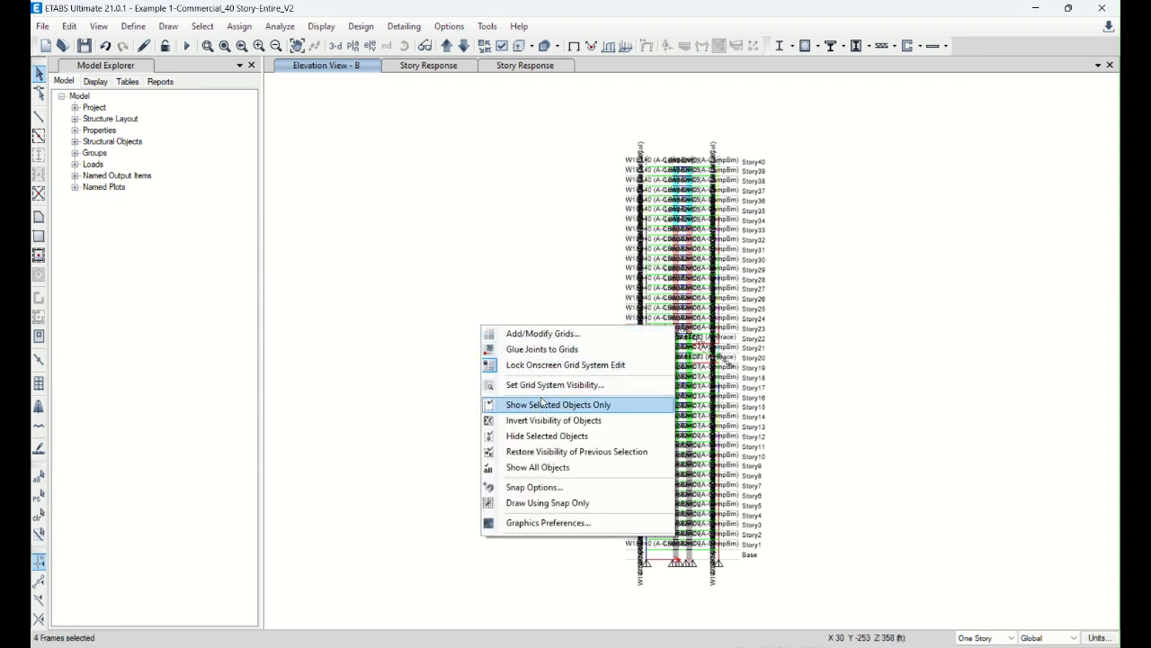
{"action": "left_click", "coordinate": [540, 404]}
{"action": "left_click", "coordinate": [335, 46]}
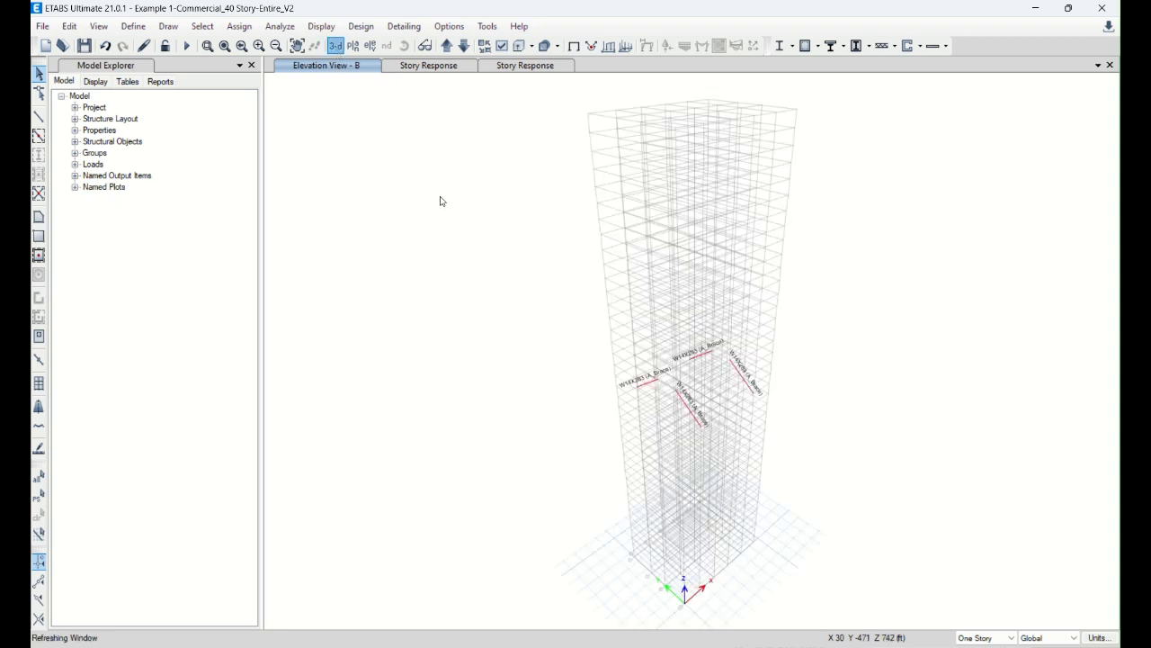
{"action": "left_click_drag", "start_coordinate": [549, 246], "coordinate": [916, 518]}
- Try to assign the selected braces and joints to a group by entering Outrg as the filter, with Add to Group chosen
{"action": "left_click", "coordinate": [239, 27]}
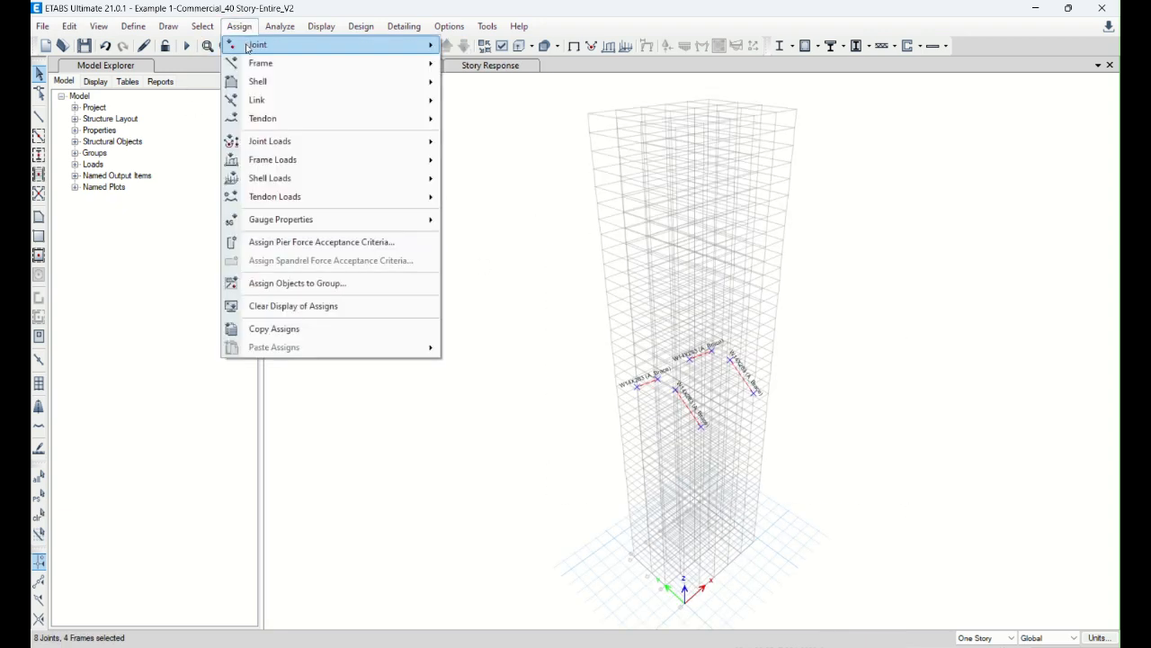
{"action": "mouse_move", "coordinate": [257, 68]}
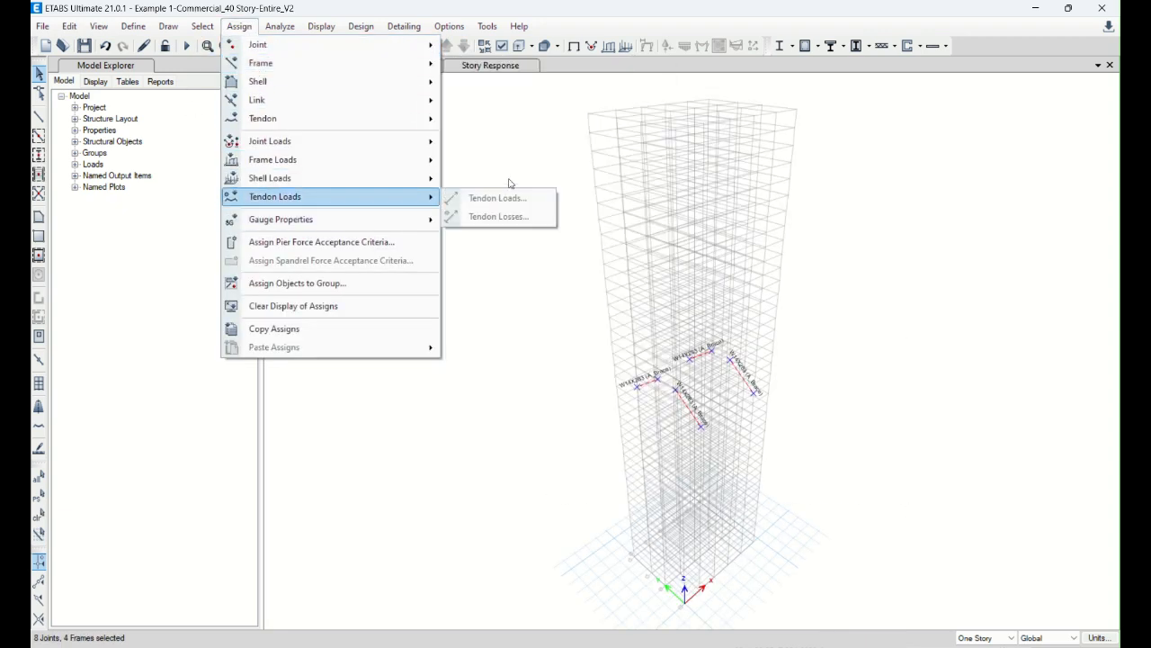
{"action": "mouse_move", "coordinate": [274, 101]}
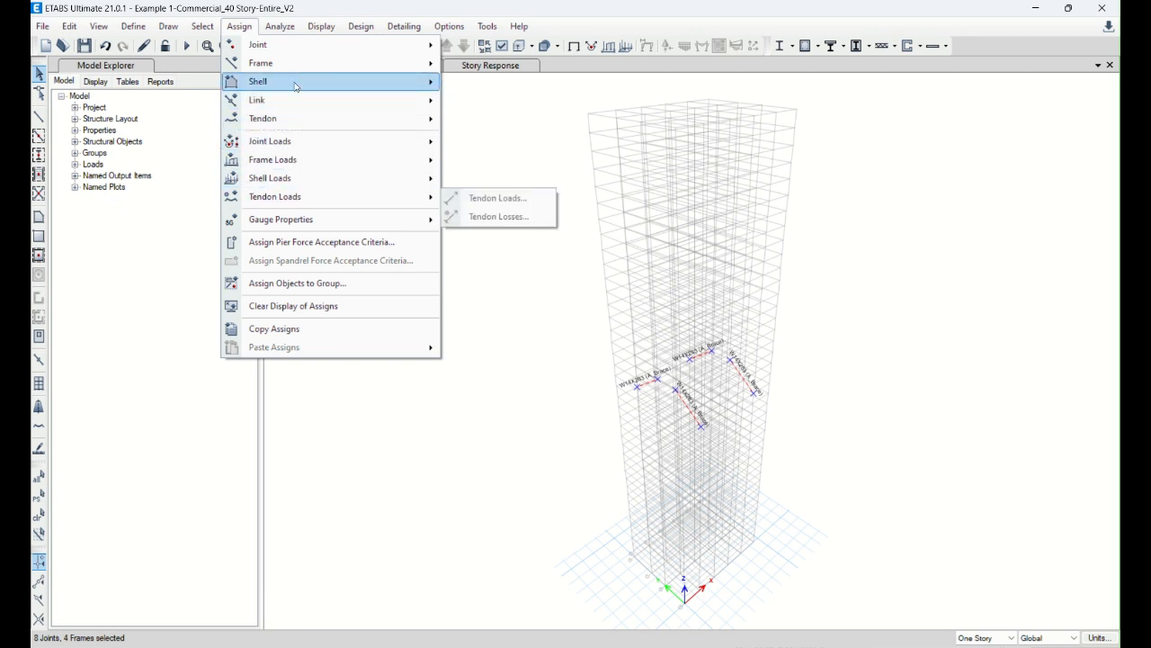
{"action": "mouse_move", "coordinate": [297, 69]}
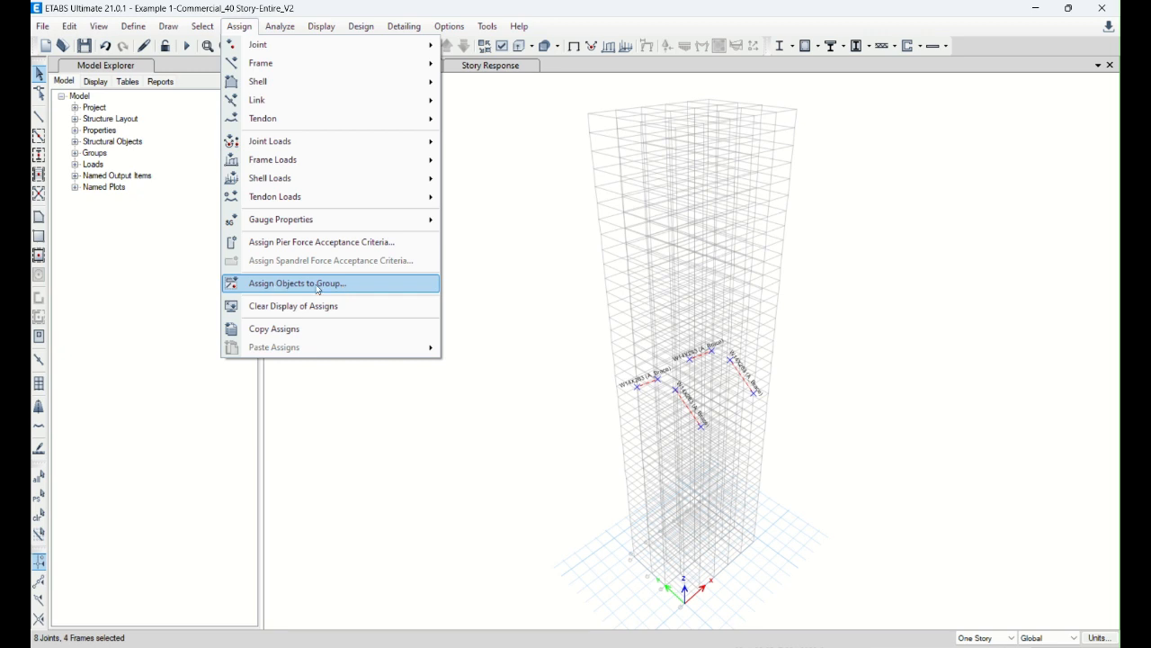
{"action": "left_click", "coordinate": [318, 285]}
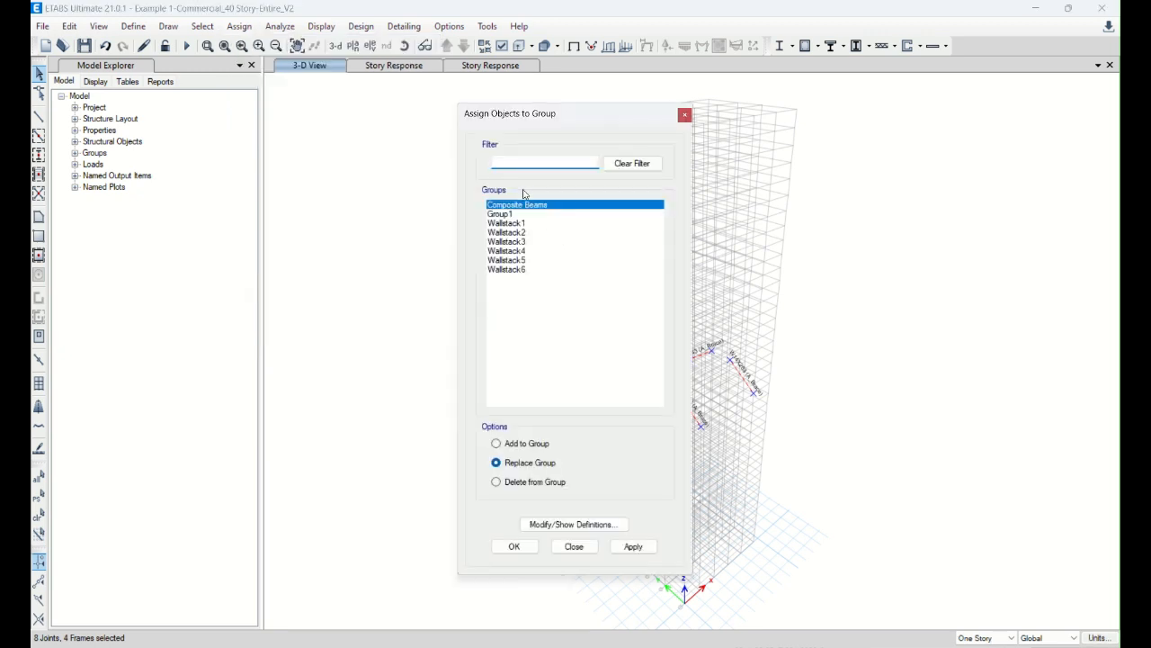
{"action": "type", "text": "Outrg"}
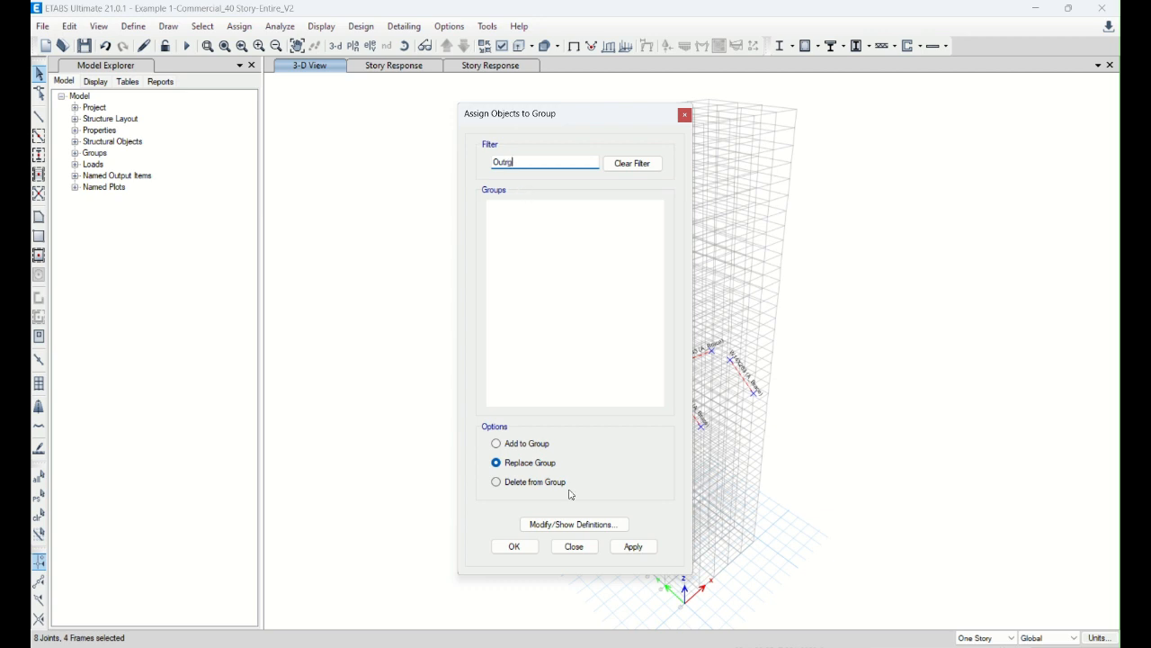
{"action": "left_click", "coordinate": [634, 546]}
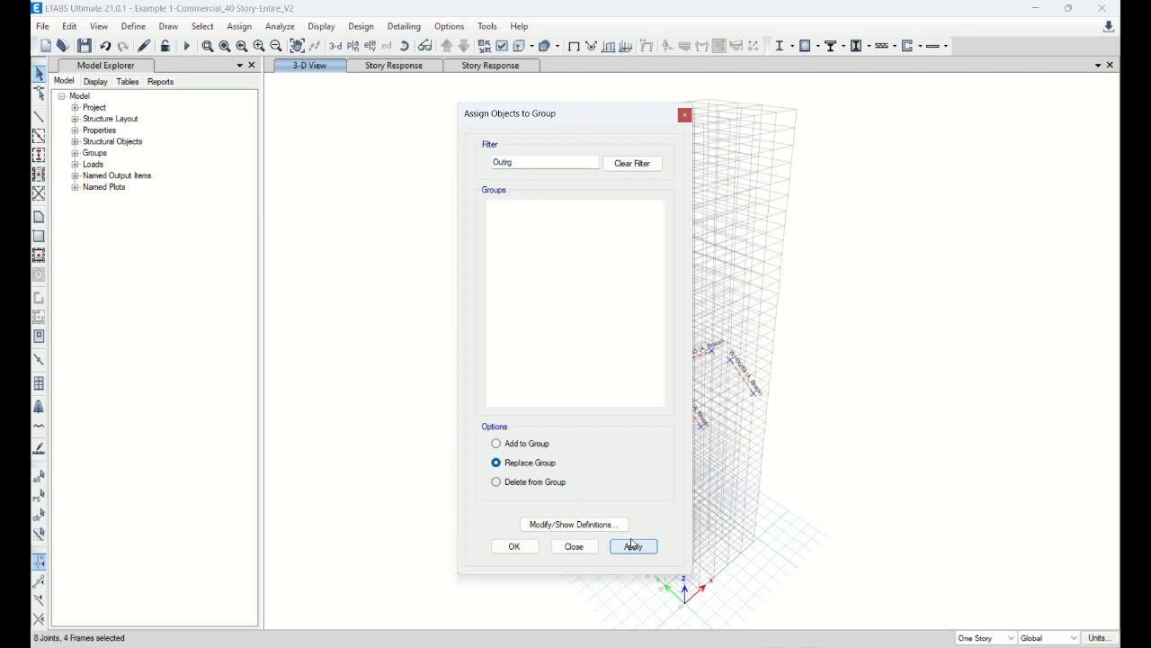
{"action": "left_click", "coordinate": [522, 444]}
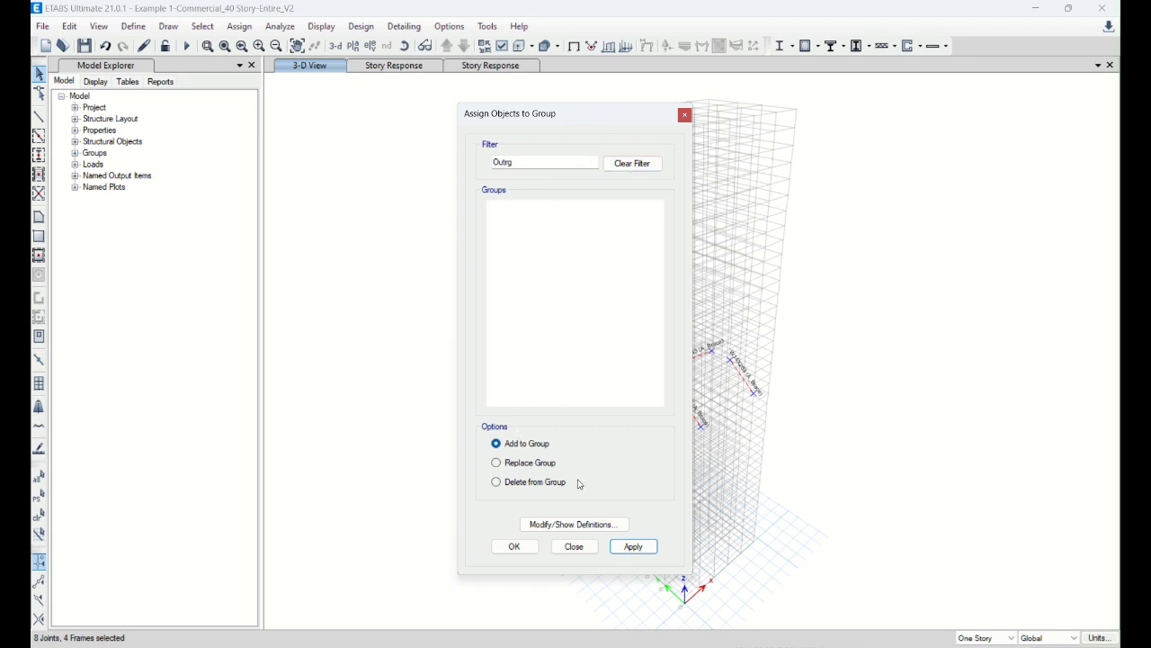
- Define a new group named Outrigger in the group definitions
{"action": "left_click", "coordinate": [576, 524]}
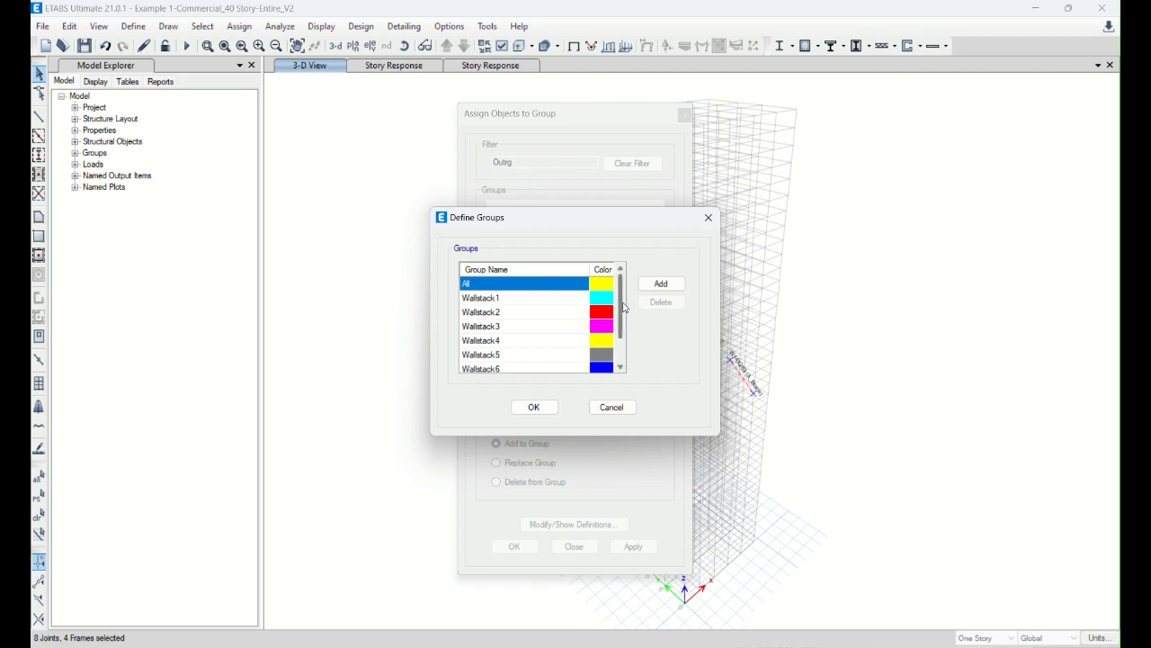
{"action": "left_click_drag", "start_coordinate": [623, 297], "coordinate": [632, 369]}
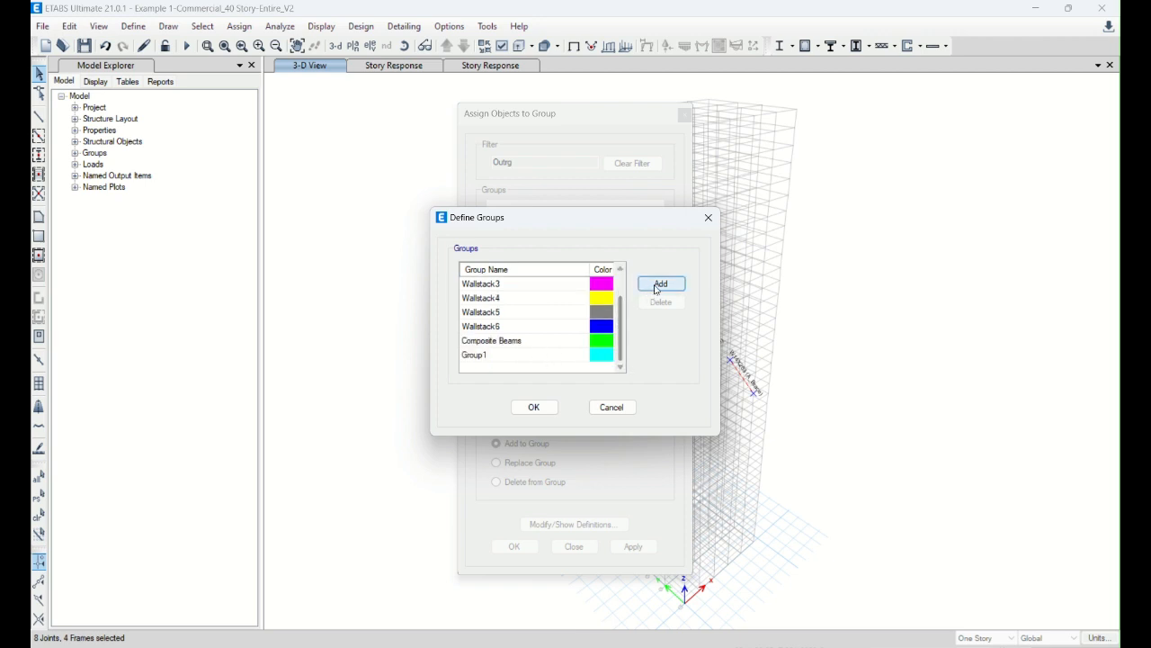
{"action": "left_click", "coordinate": [552, 272]}
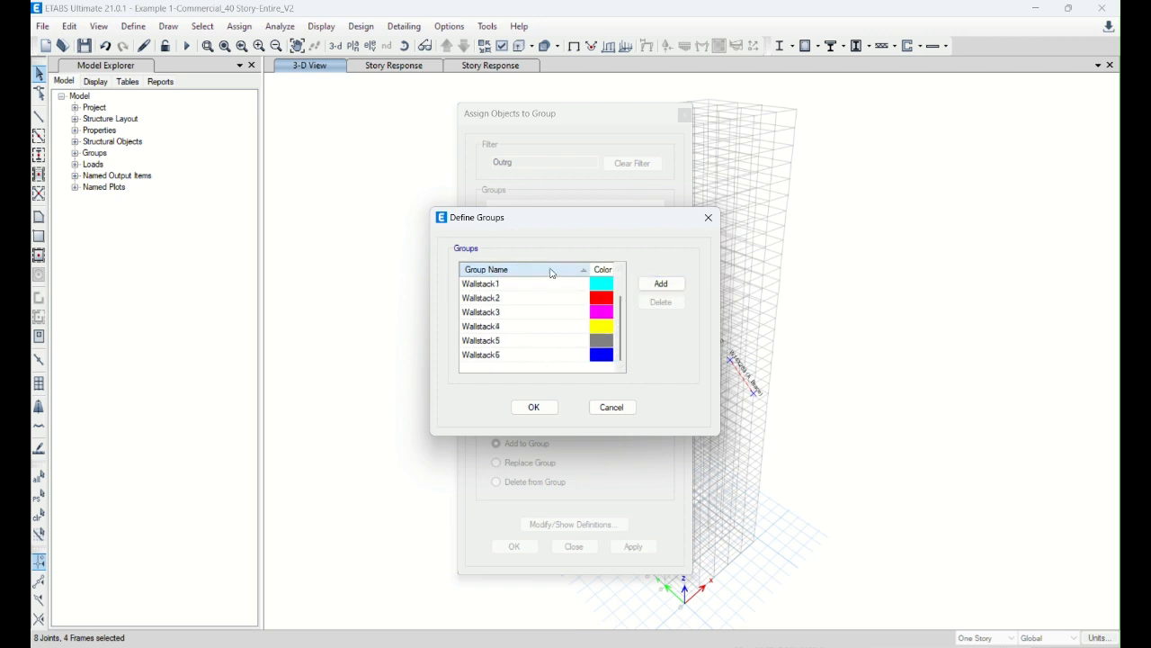
{"action": "left_click", "coordinate": [660, 284]}
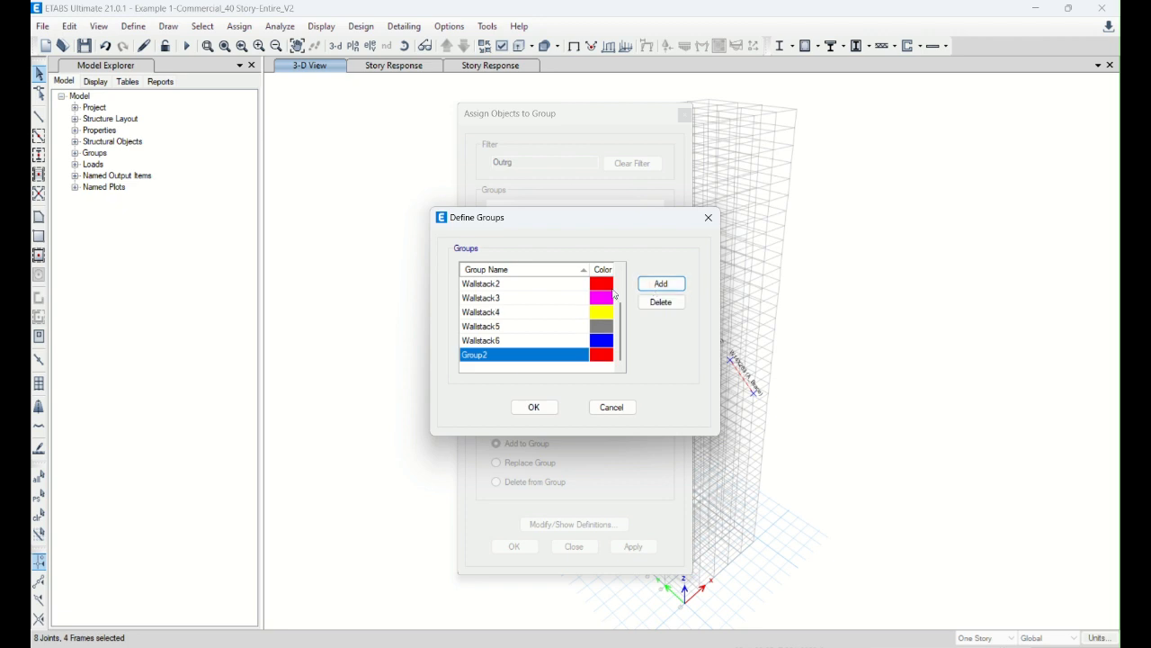
{"action": "left_click", "coordinate": [497, 357]}
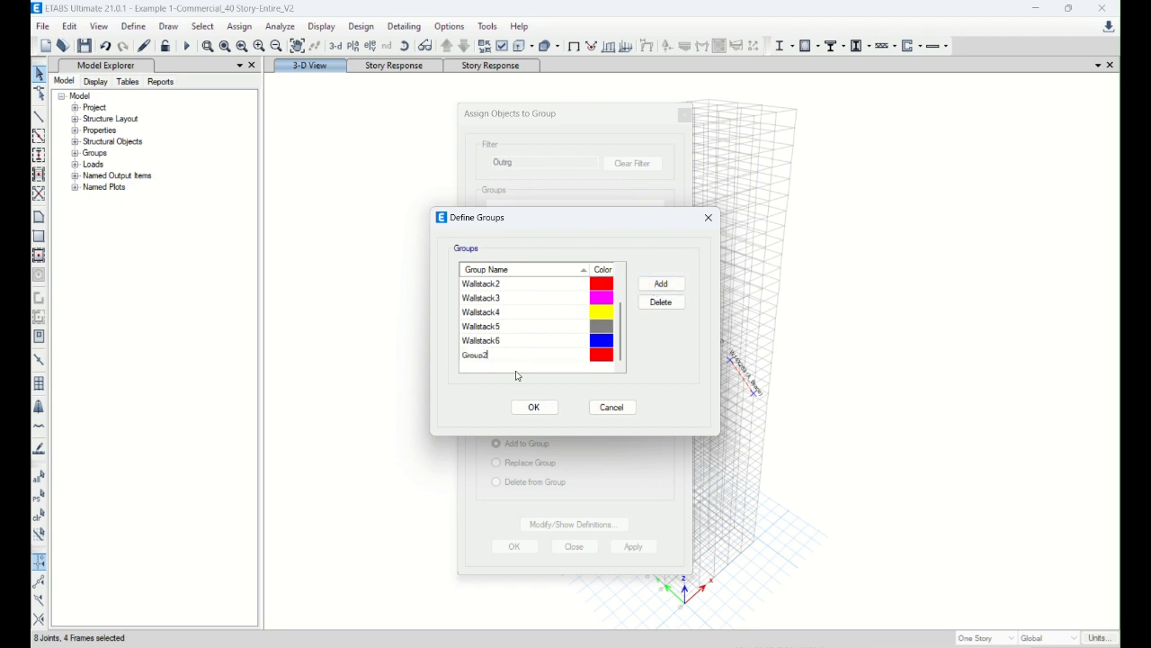
{"action": "double_click", "coordinate": [505, 354]}
{"action": "type", "text": "OUT"}
{"action": "left_click", "coordinate": [531, 407]}
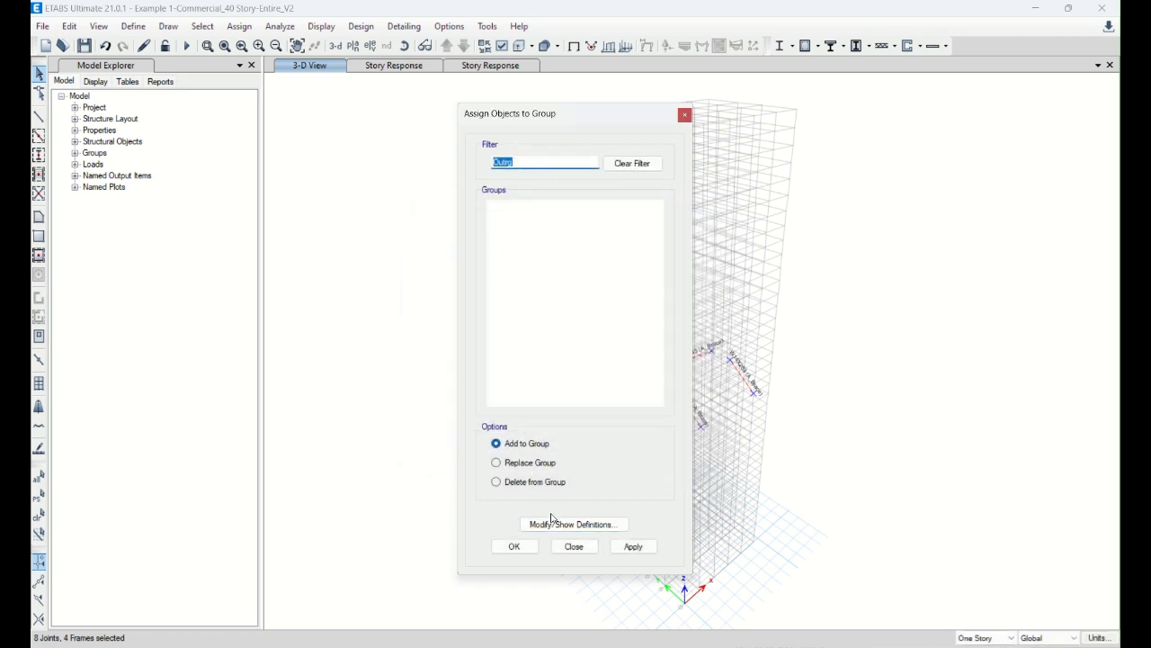
- Reopen the group definitions, check the Outrigger entry, and add one more group with its default name
{"action": "left_click", "coordinate": [632, 548]}
{"action": "left_click", "coordinate": [572, 523]}
{"action": "scroll", "coordinate": [494, 320], "scroll_direction": "down", "scroll_amount": 3}
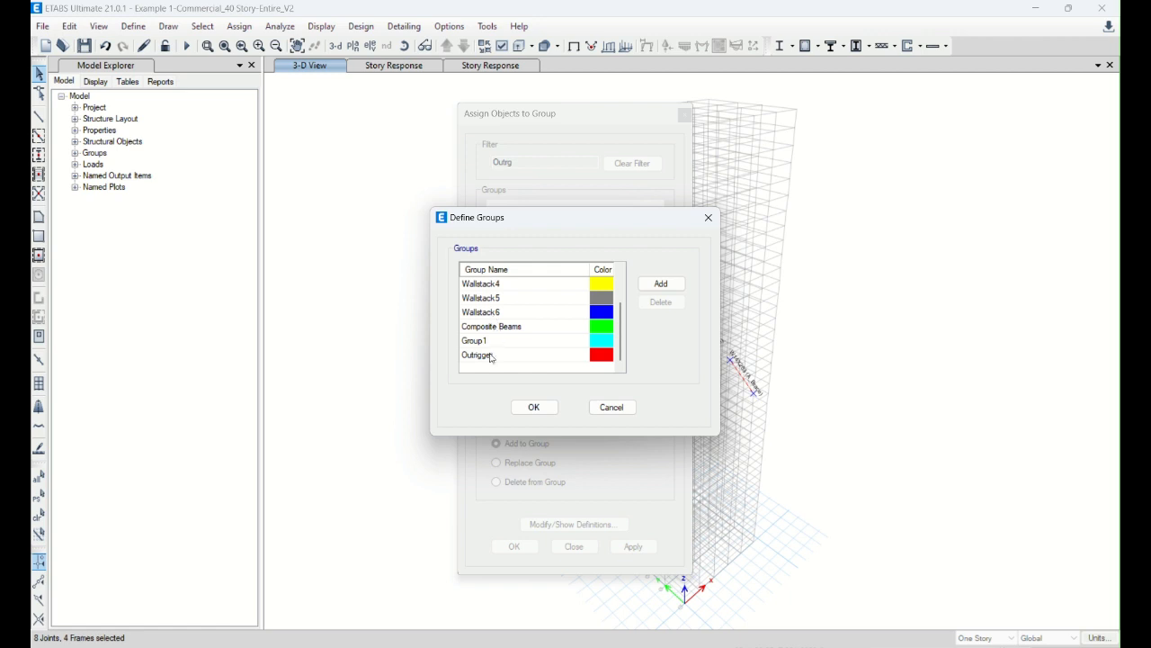
{"action": "left_click", "coordinate": [492, 356]}
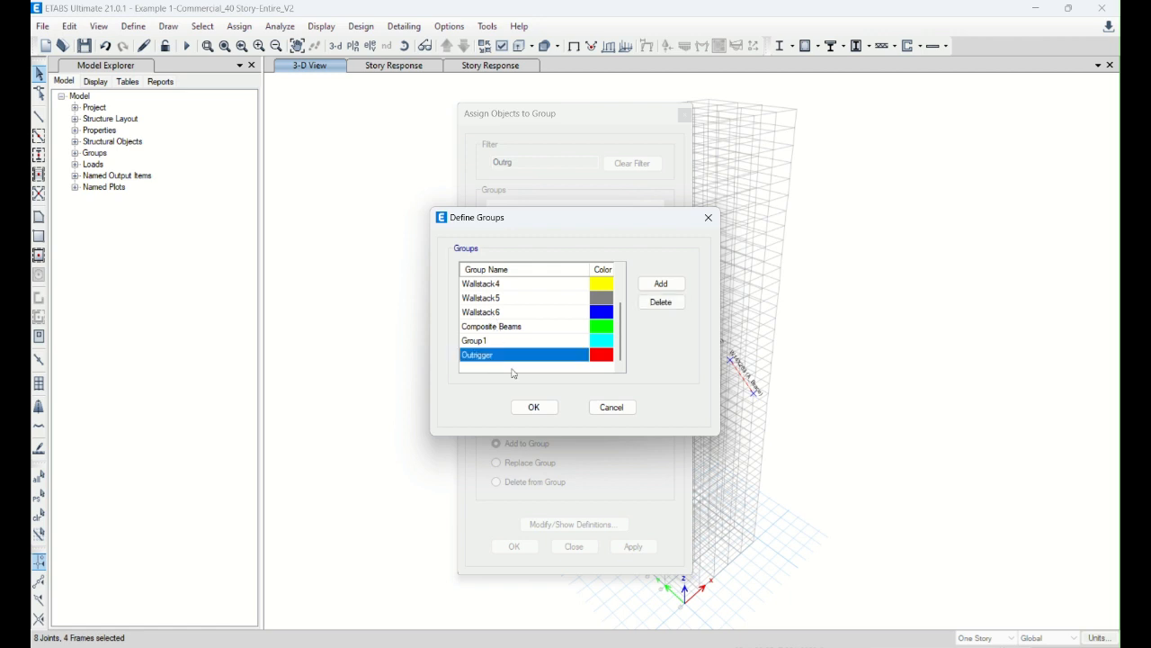
{"action": "left_click", "coordinate": [662, 285]}
{"action": "left_click", "coordinate": [497, 342]}
{"action": "left_click", "coordinate": [531, 406]}
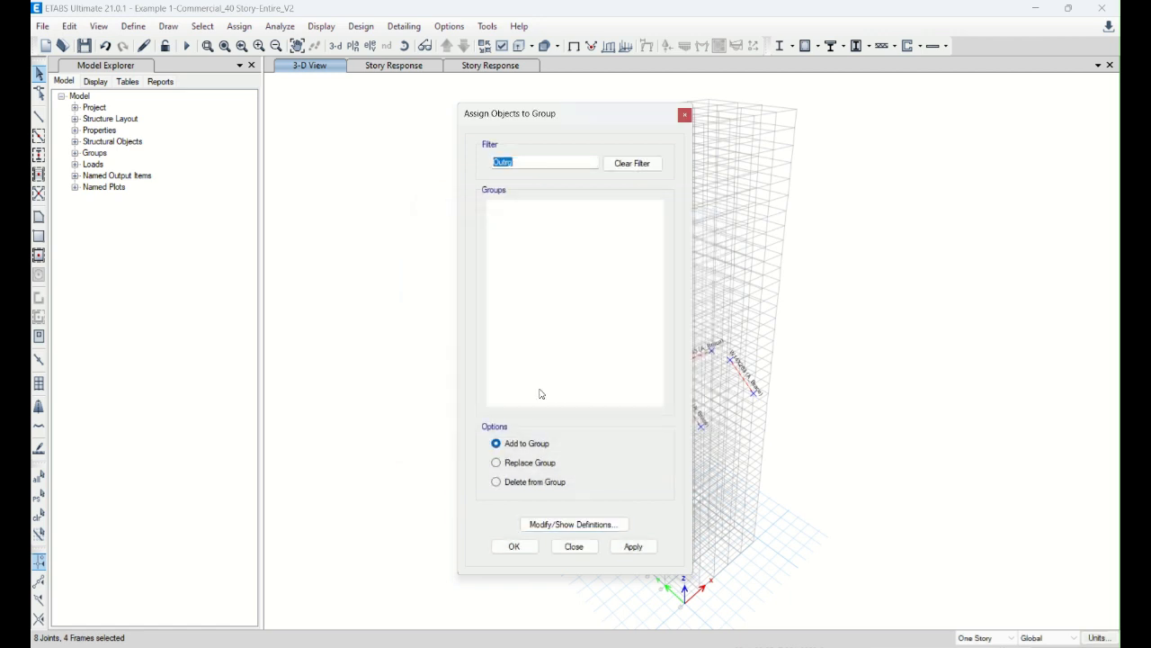
- Try to assign the selected braces and joints with the Add to Group option while the Outrg filter is active
{"action": "left_click", "coordinate": [527, 463]}
{"action": "left_click", "coordinate": [519, 444]}
{"action": "left_click", "coordinate": [514, 546]}
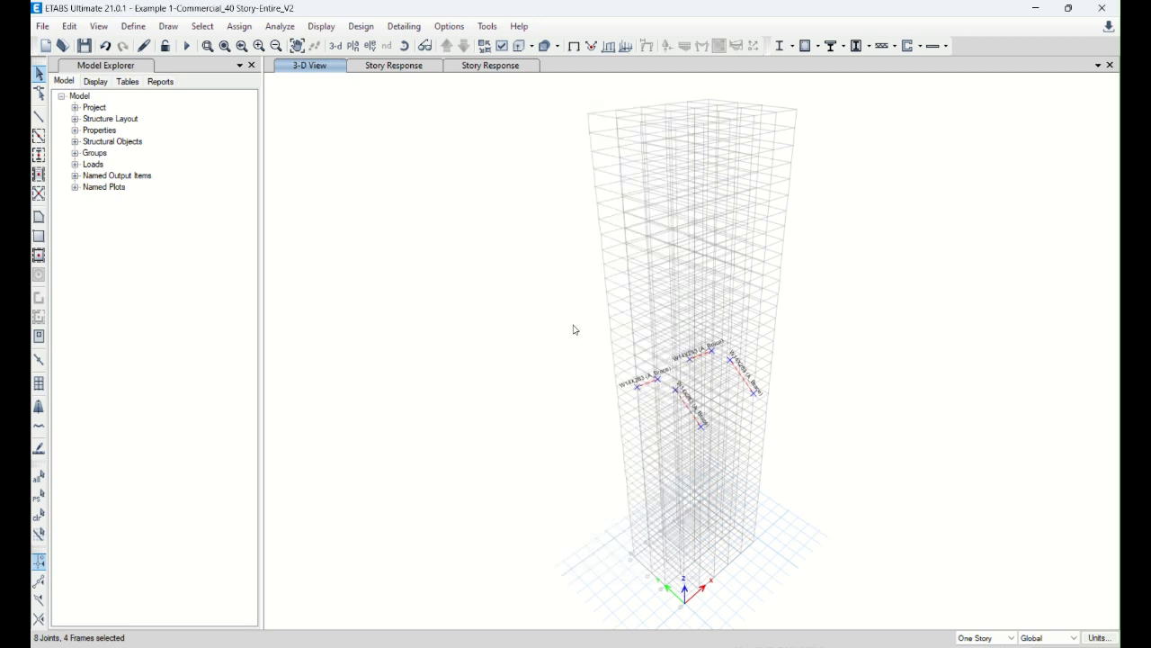
- Assign the selected braces and their joints to the Outrigger group with the Replace Group option
{"action": "left_click", "coordinate": [239, 26]}
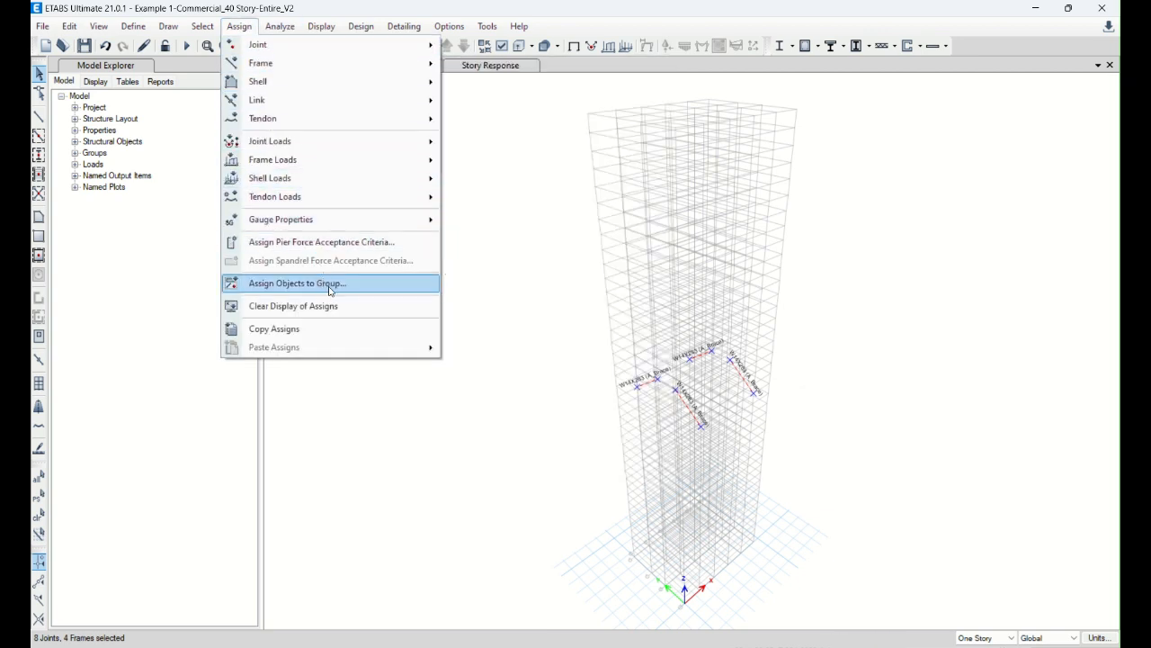
{"action": "left_click", "coordinate": [297, 283]}
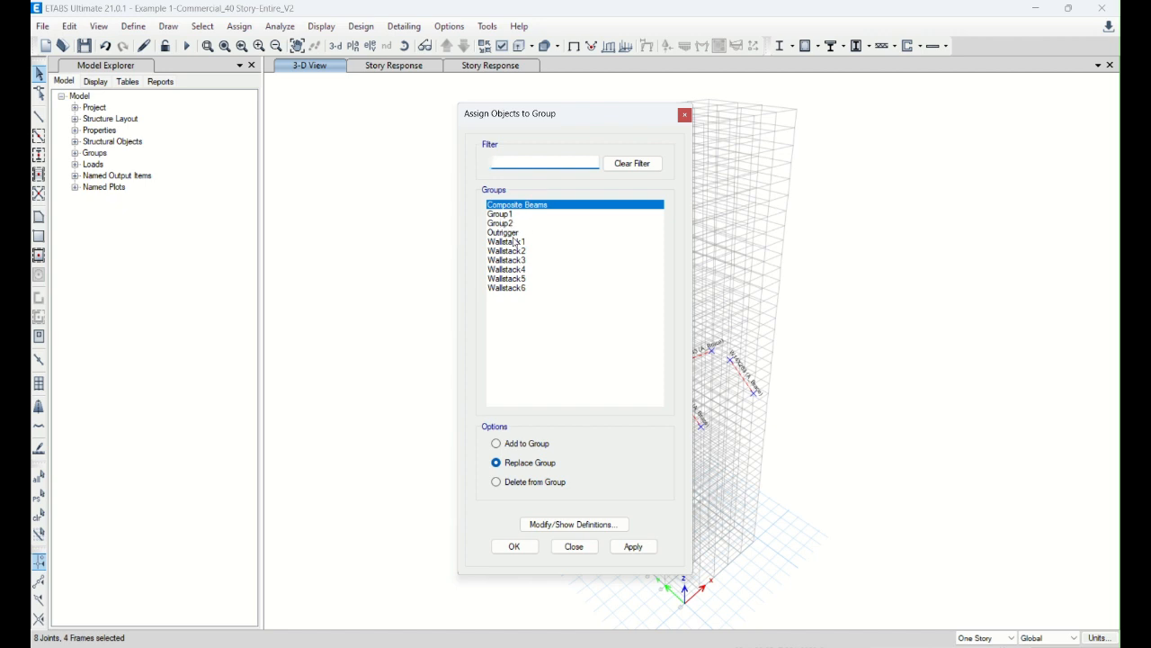
{"action": "left_click", "coordinate": [506, 232]}
{"action": "left_click_drag", "start_coordinate": [585, 119], "coordinate": [445, 116]}
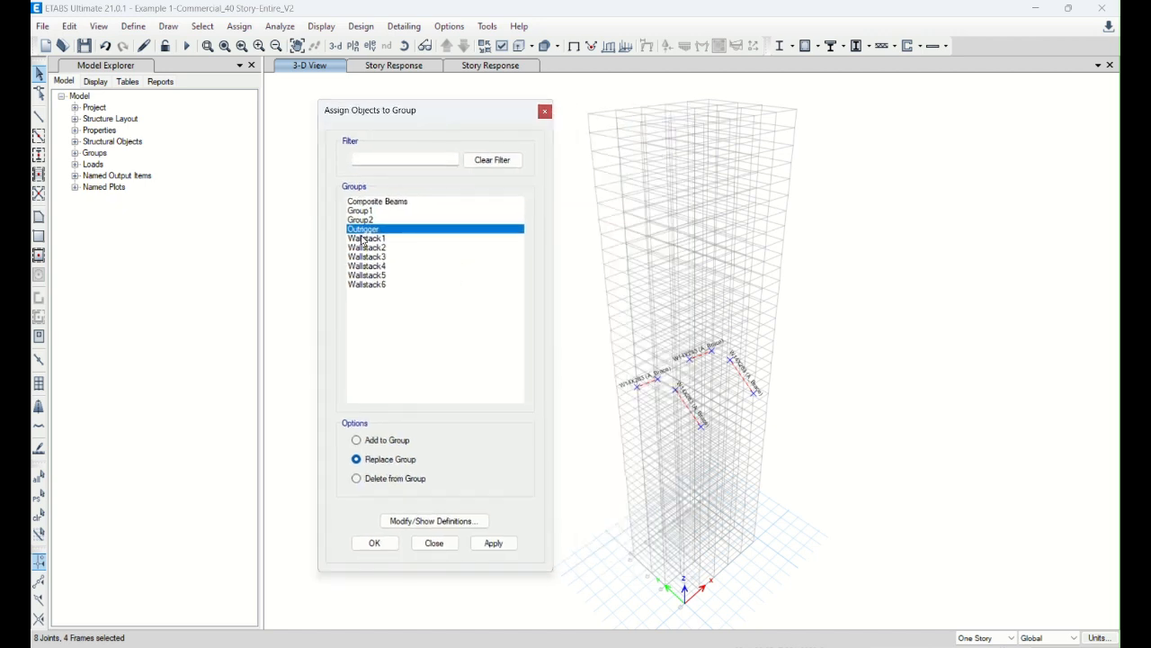
{"action": "left_click", "coordinate": [492, 542]}
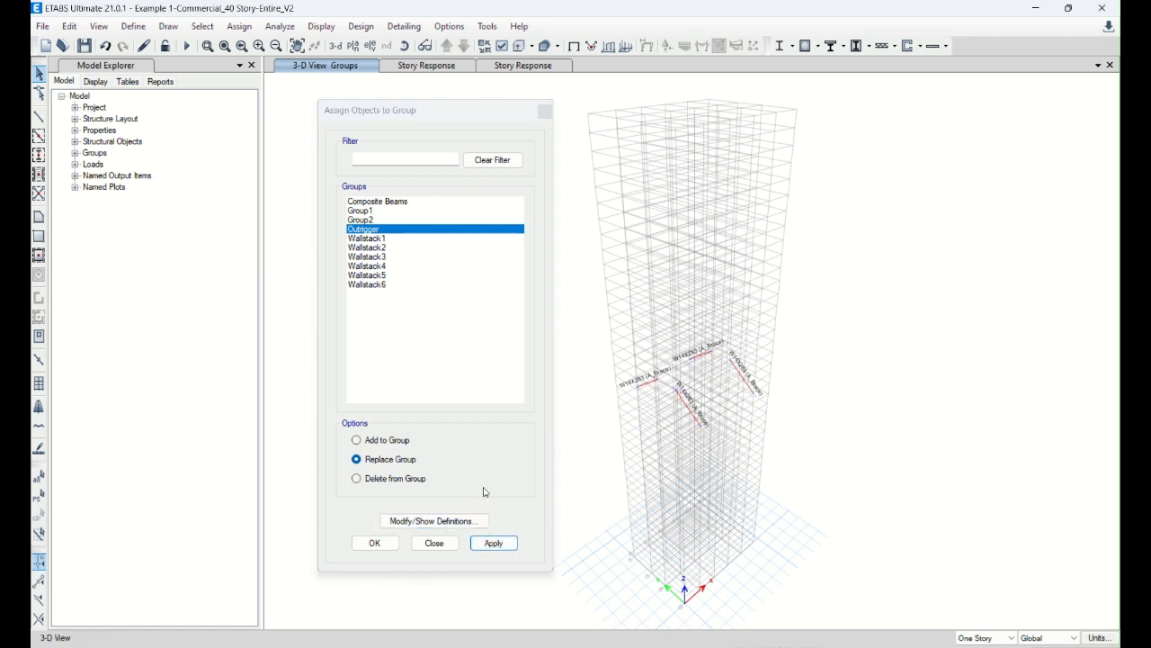
- Check the group membership of an outrigger brace at Story22, then close the group assignment
{"action": "right_click", "coordinate": [649, 389]}
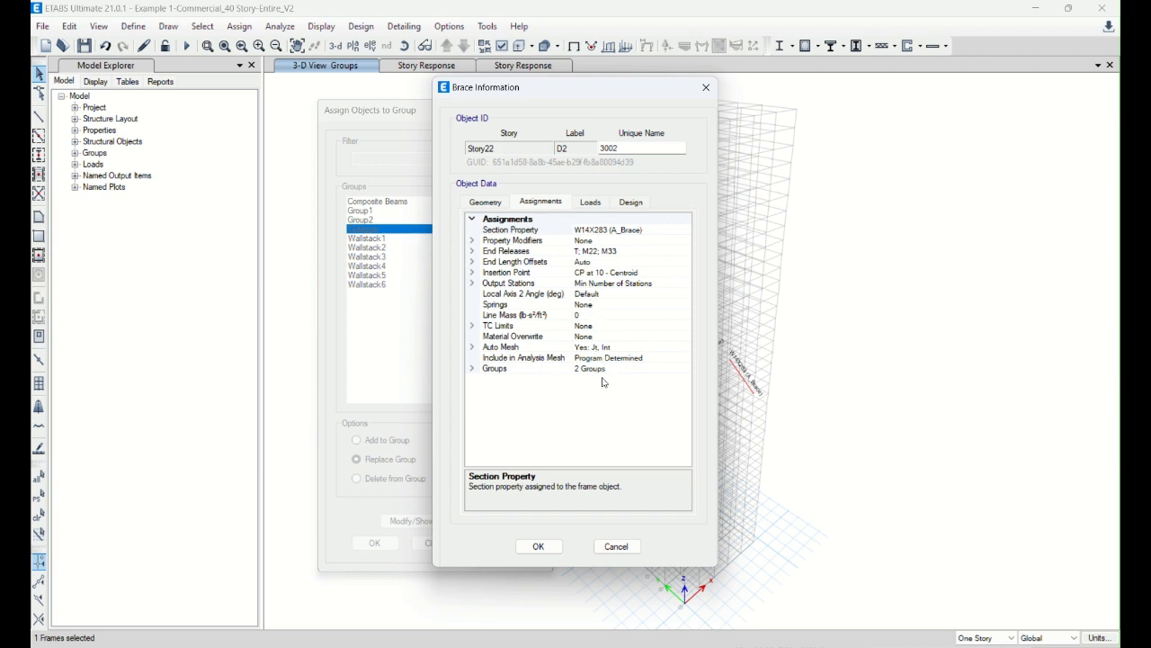
{"action": "left_click", "coordinate": [473, 369]}
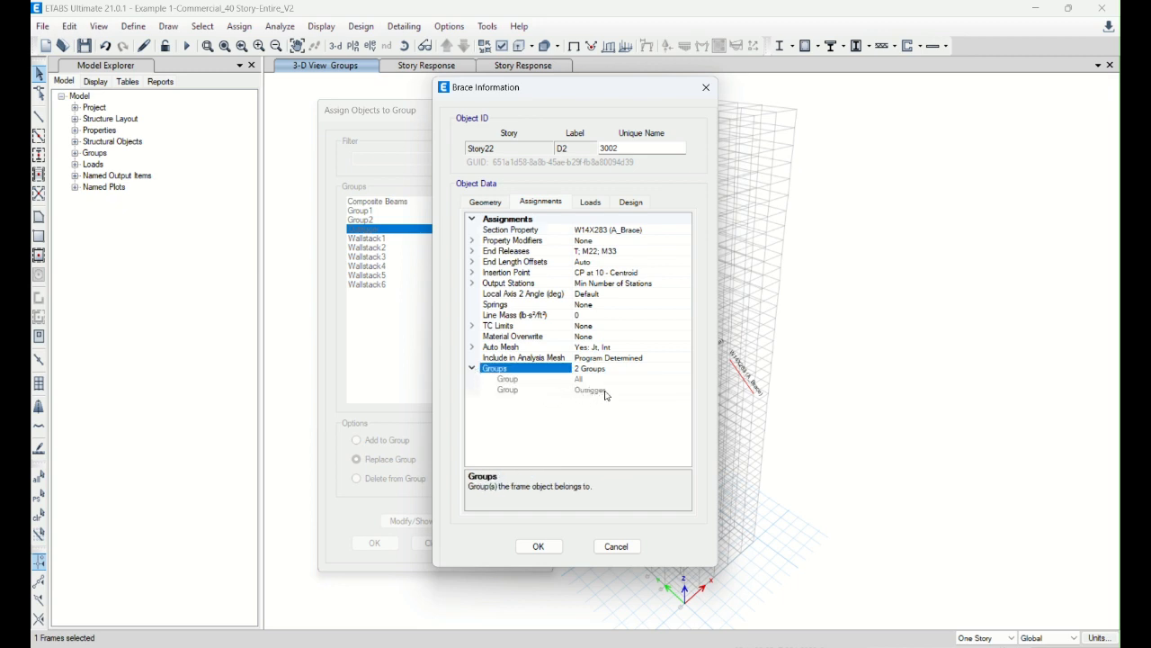
{"action": "left_click", "coordinate": [616, 545]}
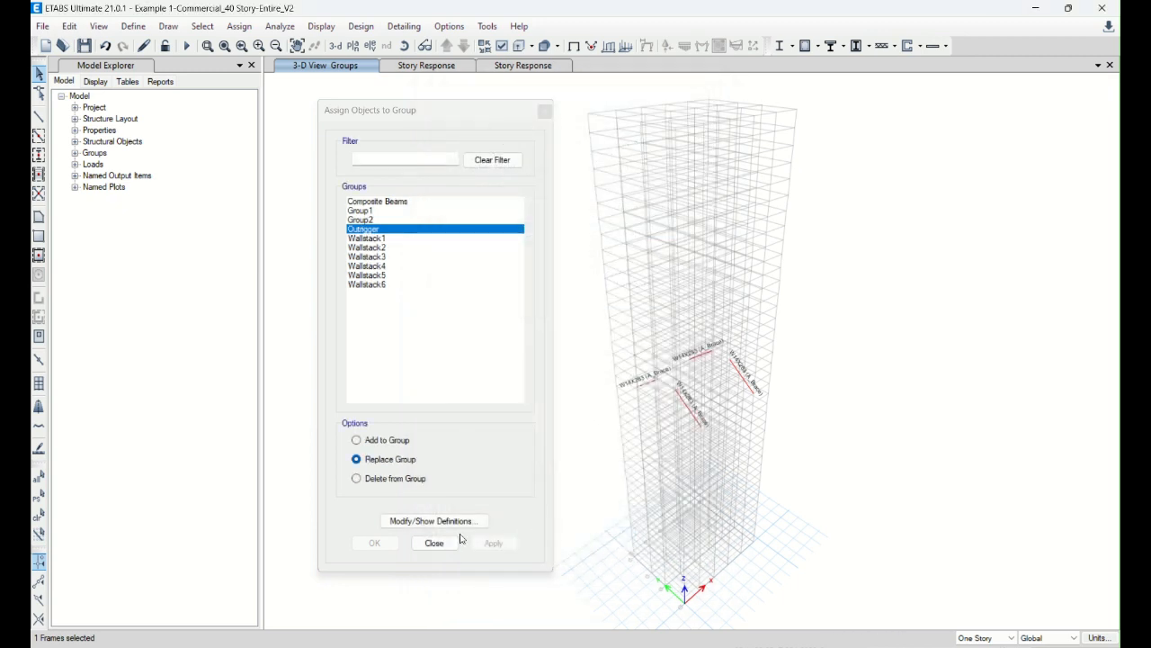
{"action": "left_click", "coordinate": [436, 545]}
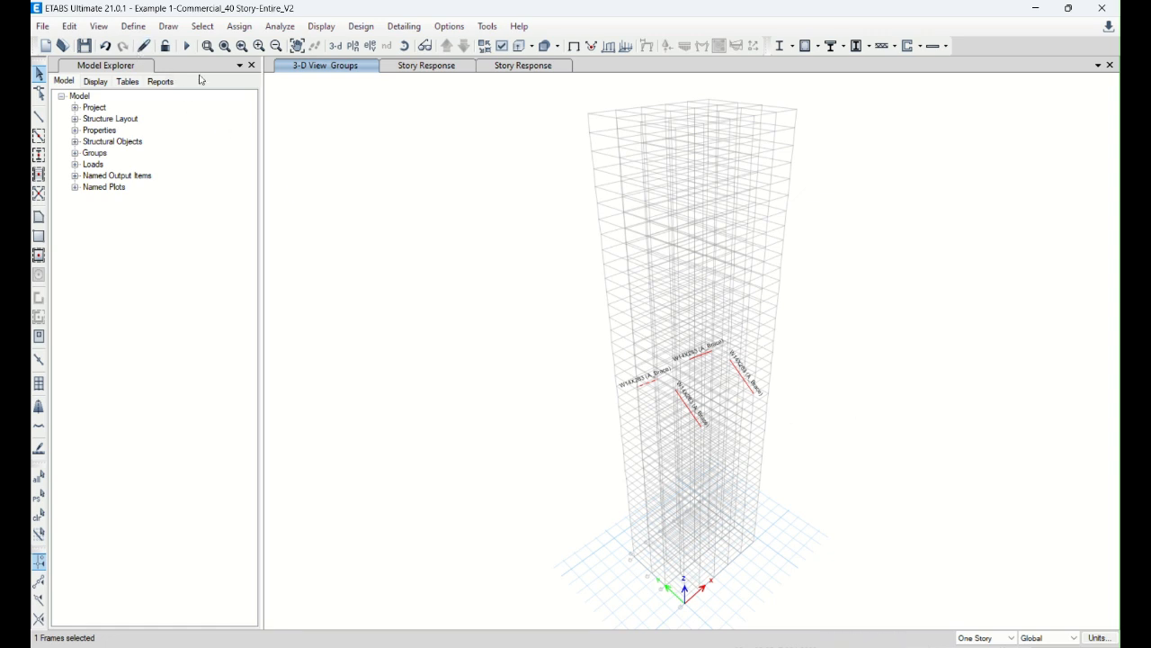
- Activate the auto construction sequence load case and apply the Dead and SDL load patterns, each with scale factor 1
{"action": "left_click", "coordinate": [133, 26]}
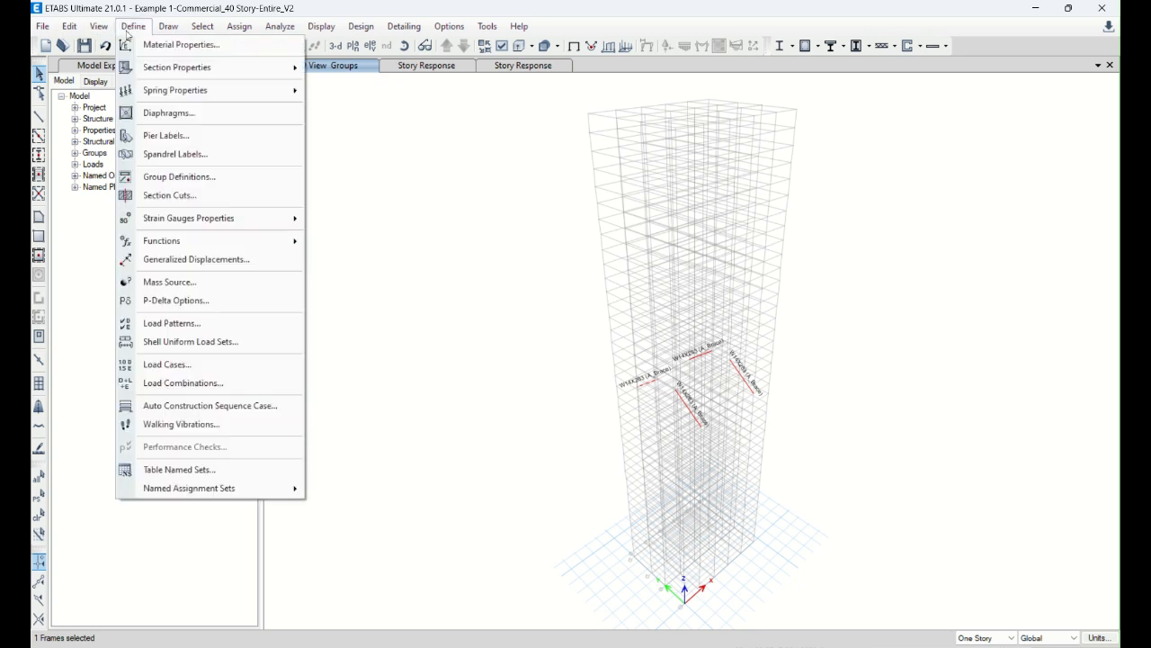
{"action": "left_click", "coordinate": [225, 407]}
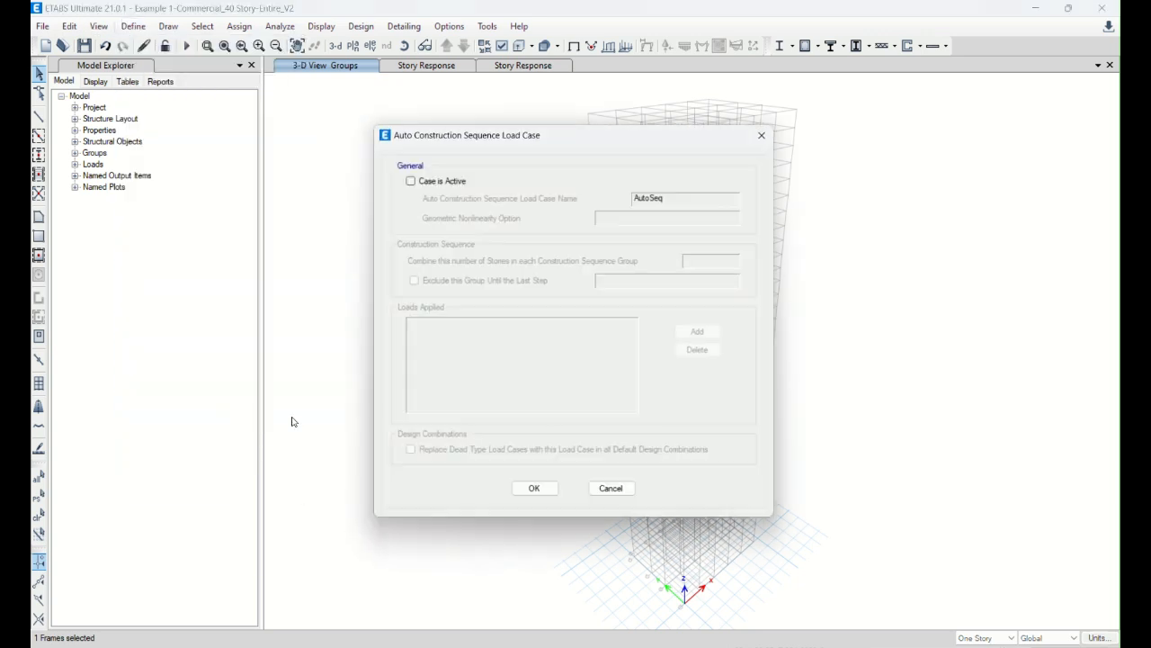
{"action": "left_click", "coordinate": [417, 182]}
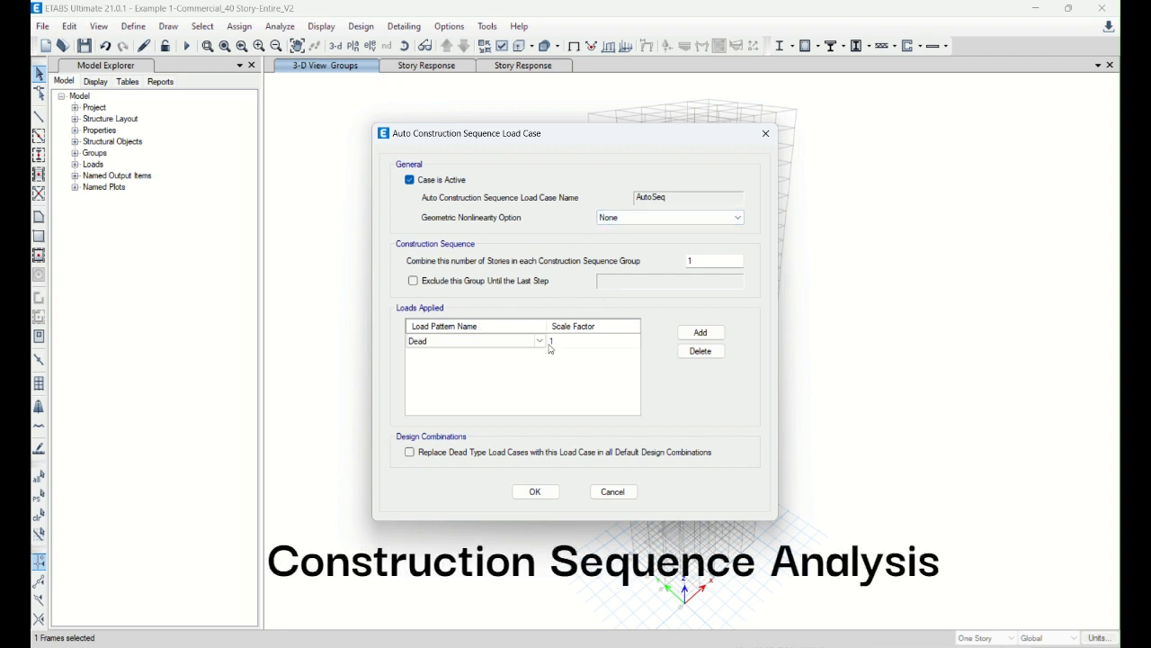
{"action": "left_click", "coordinate": [700, 333]}
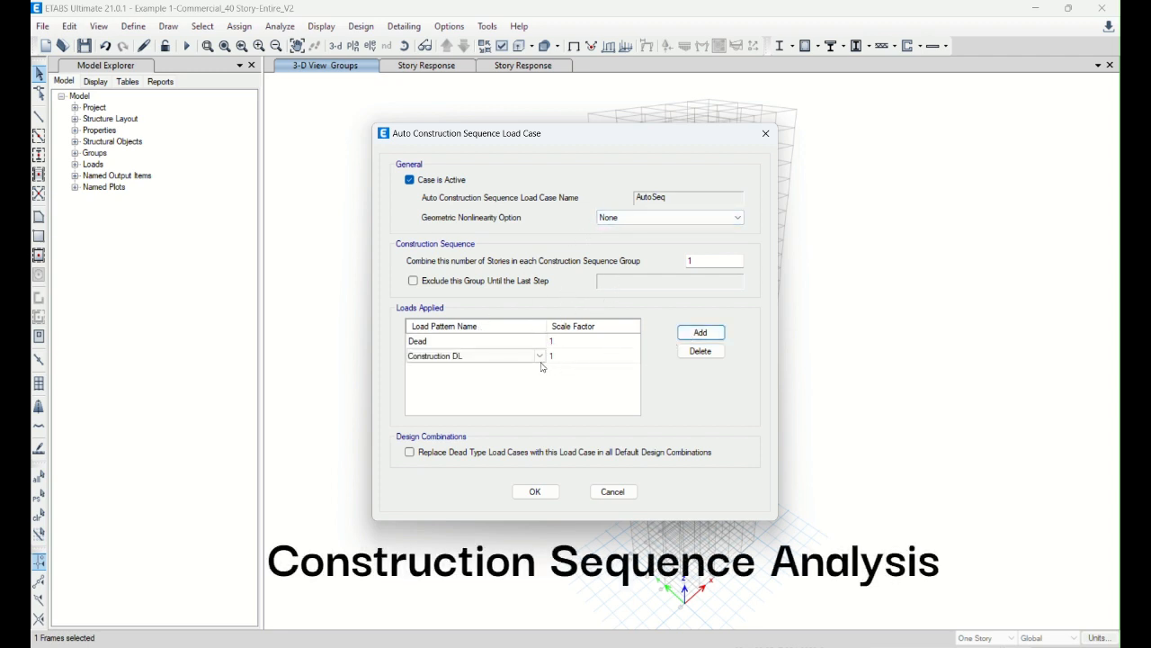
{"action": "left_click", "coordinate": [540, 355]}
{"action": "left_click", "coordinate": [418, 378]}
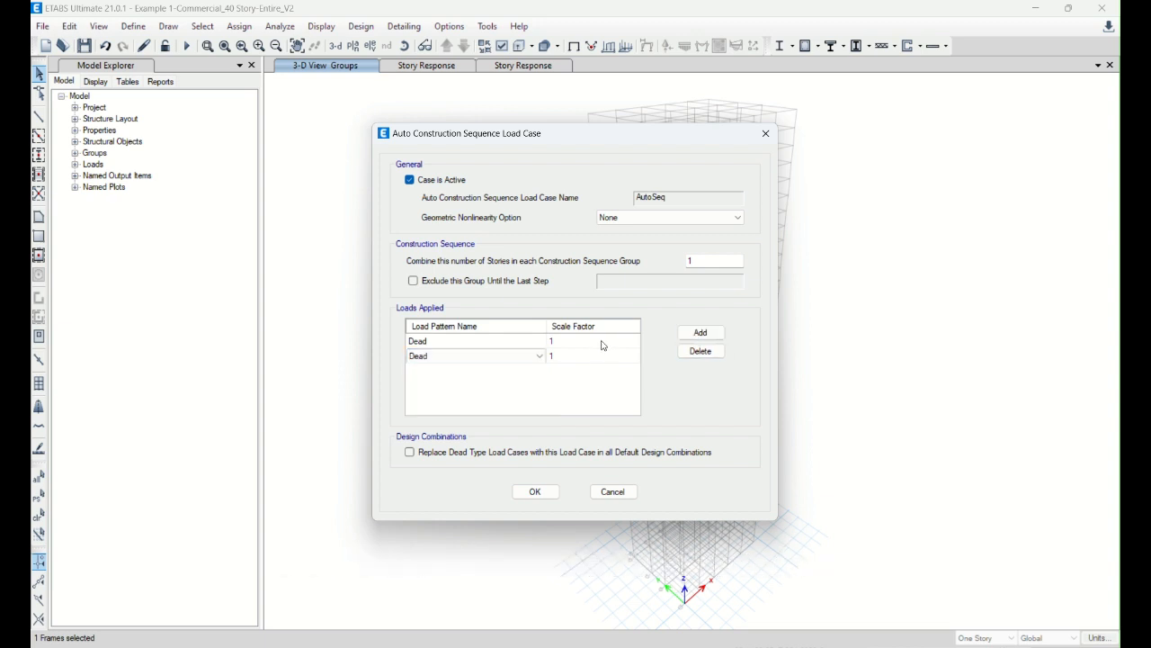
{"action": "left_click", "coordinate": [542, 353]}
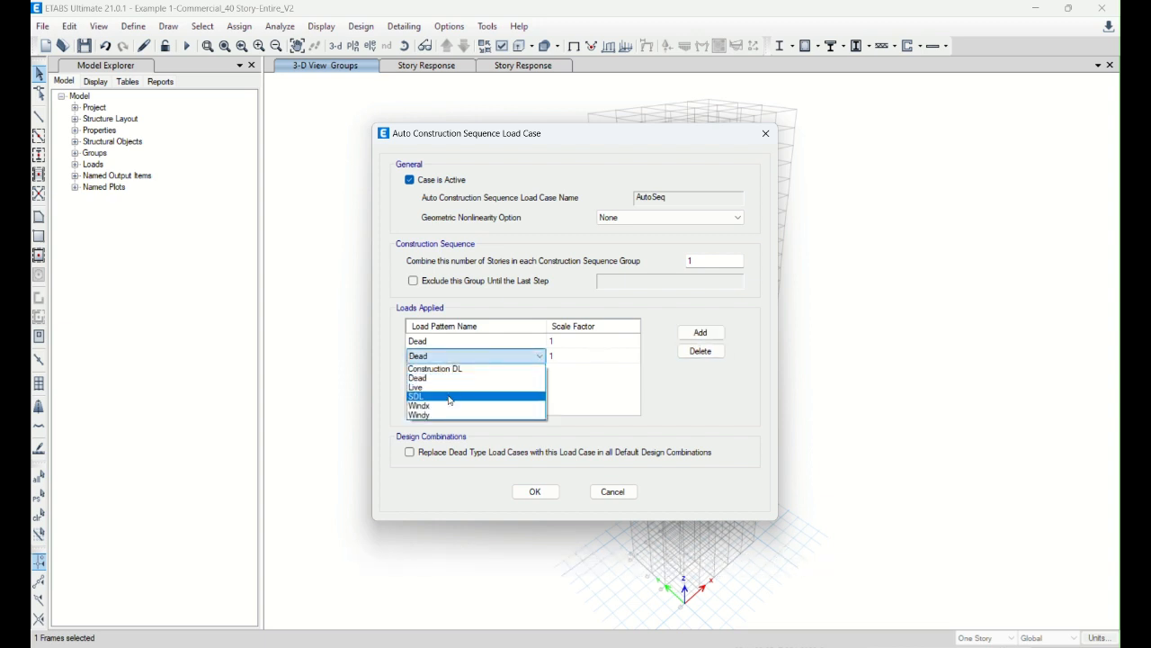
{"action": "left_click", "coordinate": [449, 397]}
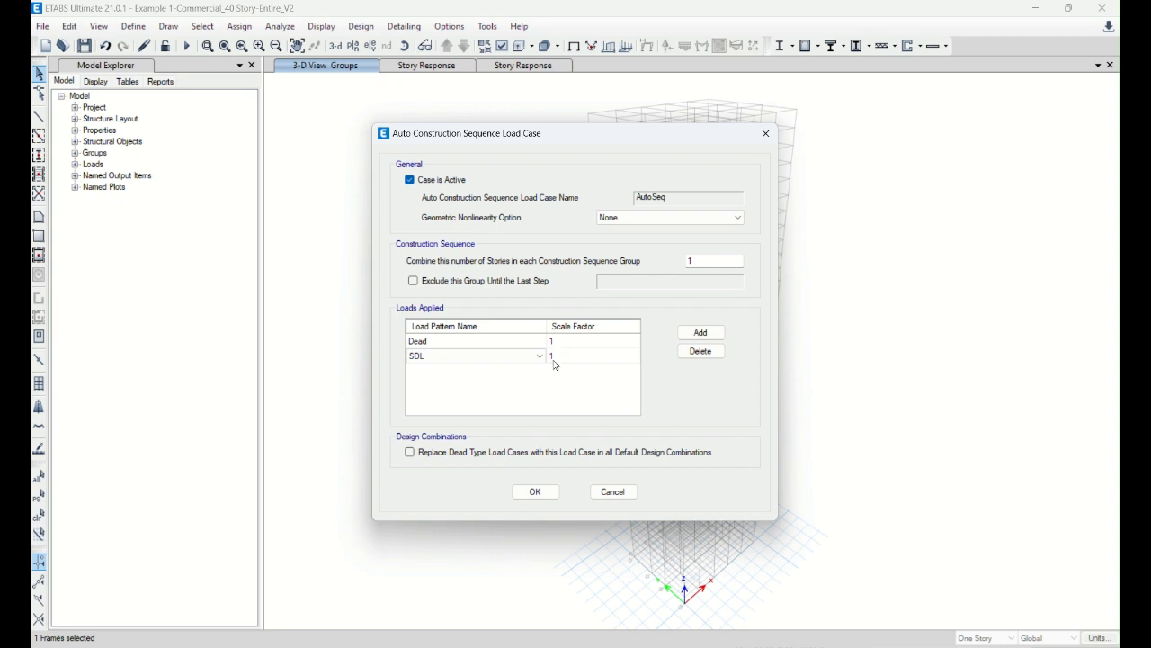
- Exclude the Outrigger group until the last step of the construction sequence and accept the load case
{"action": "left_click", "coordinate": [428, 284]}
{"action": "left_click", "coordinate": [608, 283]}
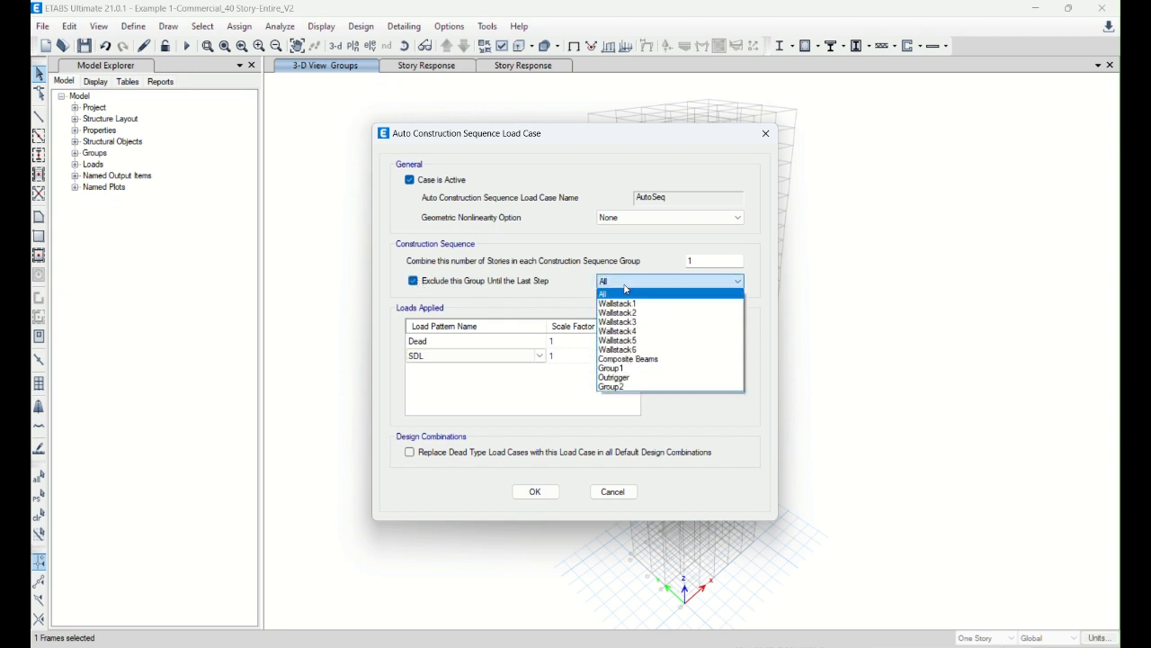
{"action": "left_click", "coordinate": [638, 378]}
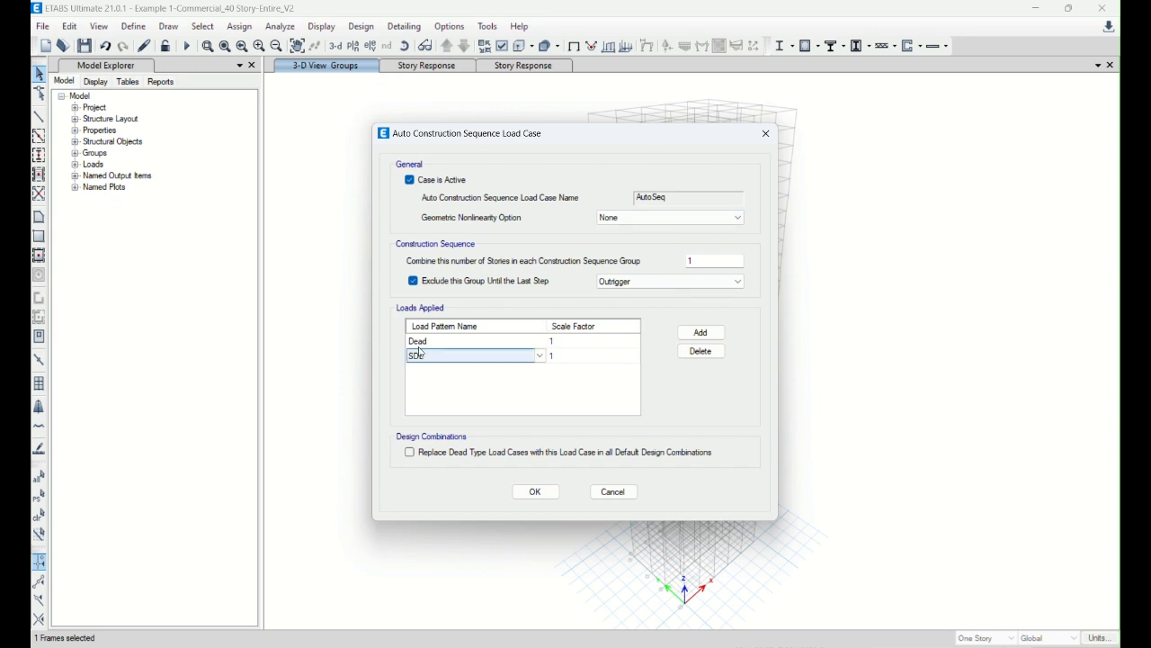
{"action": "left_click", "coordinate": [536, 491]}
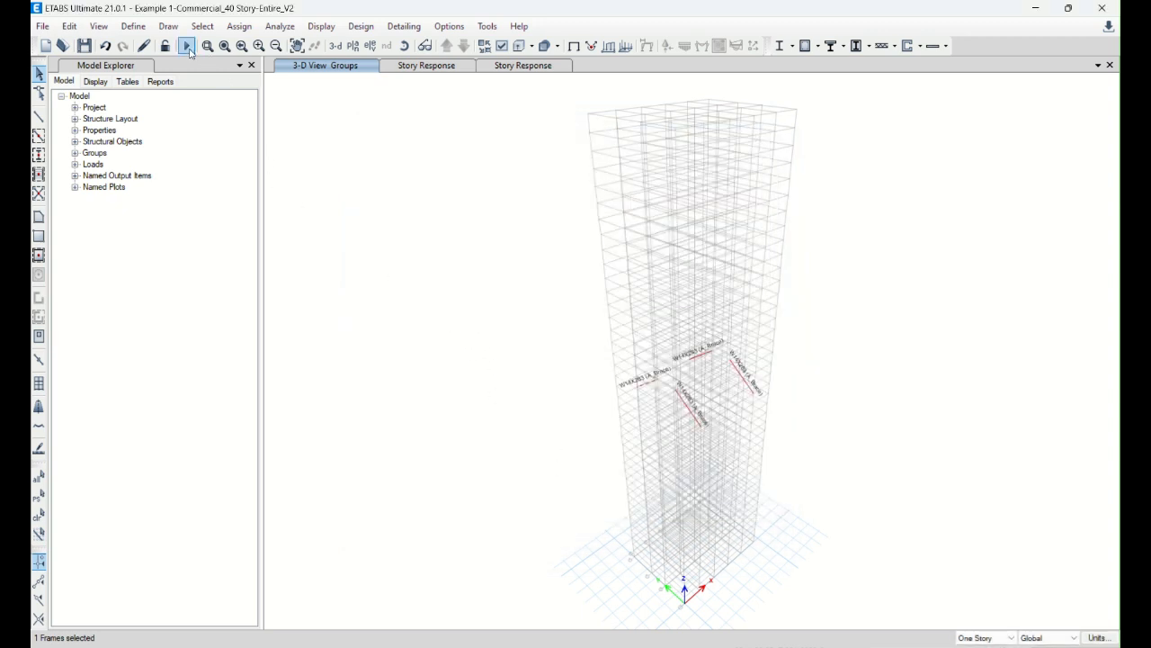
- Set the auto construction sequence to combine 4 stories in each group, and run the analysis
{"action": "left_click", "coordinate": [124, 26]}
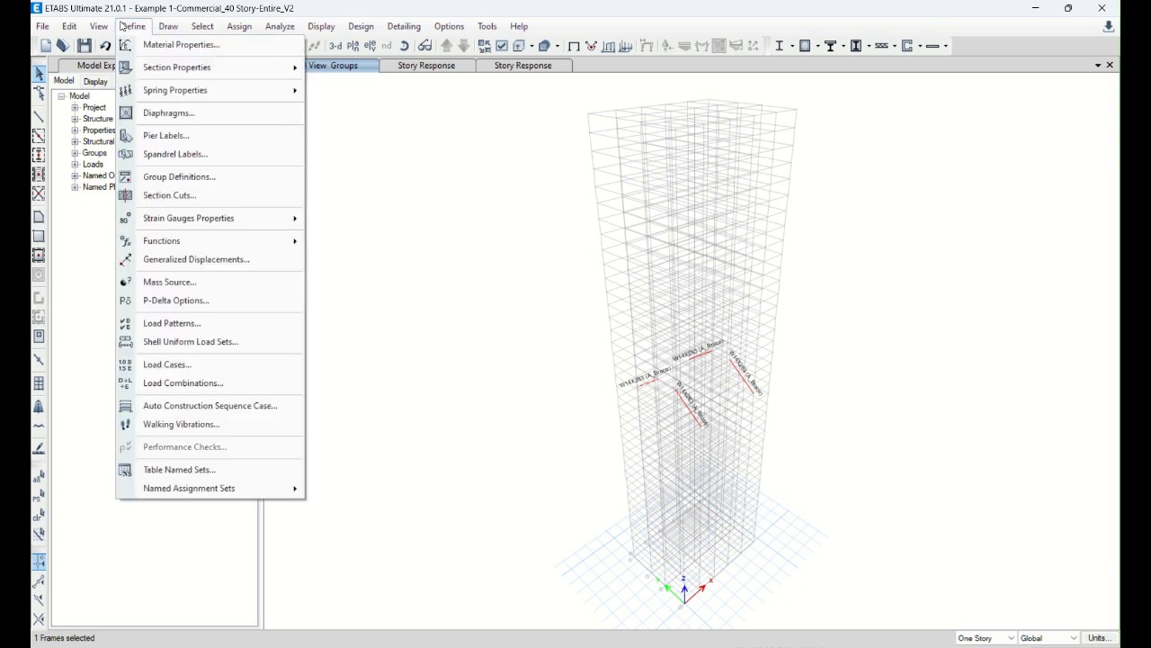
{"action": "left_click", "coordinate": [252, 405]}
{"action": "left_click_drag", "start_coordinate": [702, 260], "coordinate": [641, 270]}
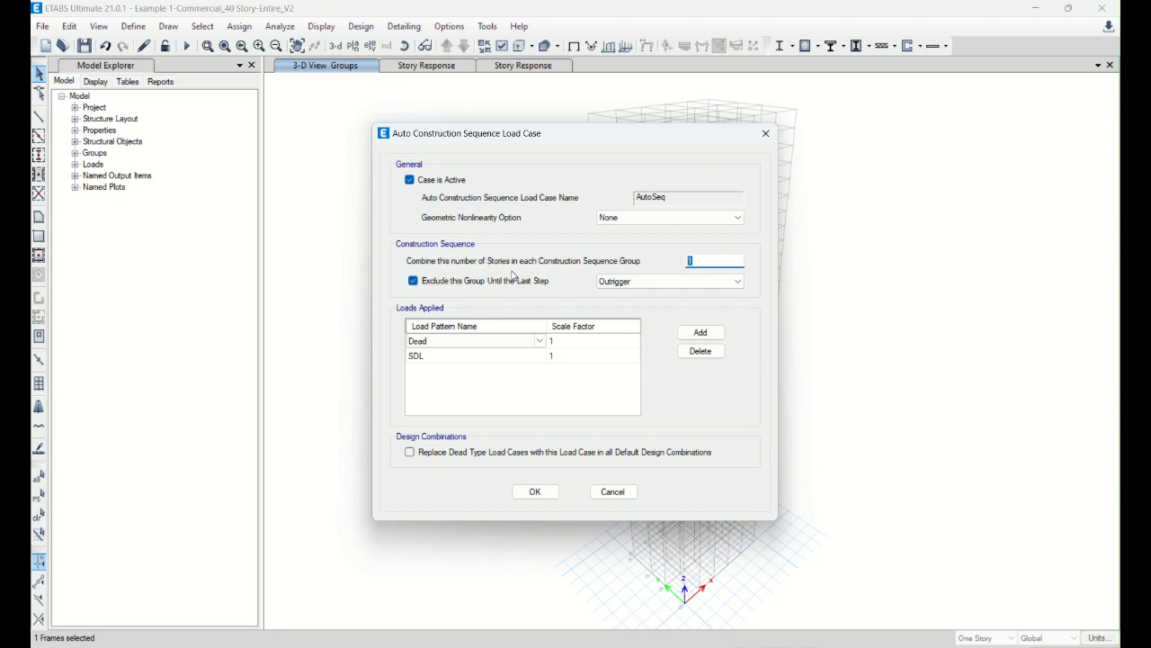
{"action": "type", "text": "4"}
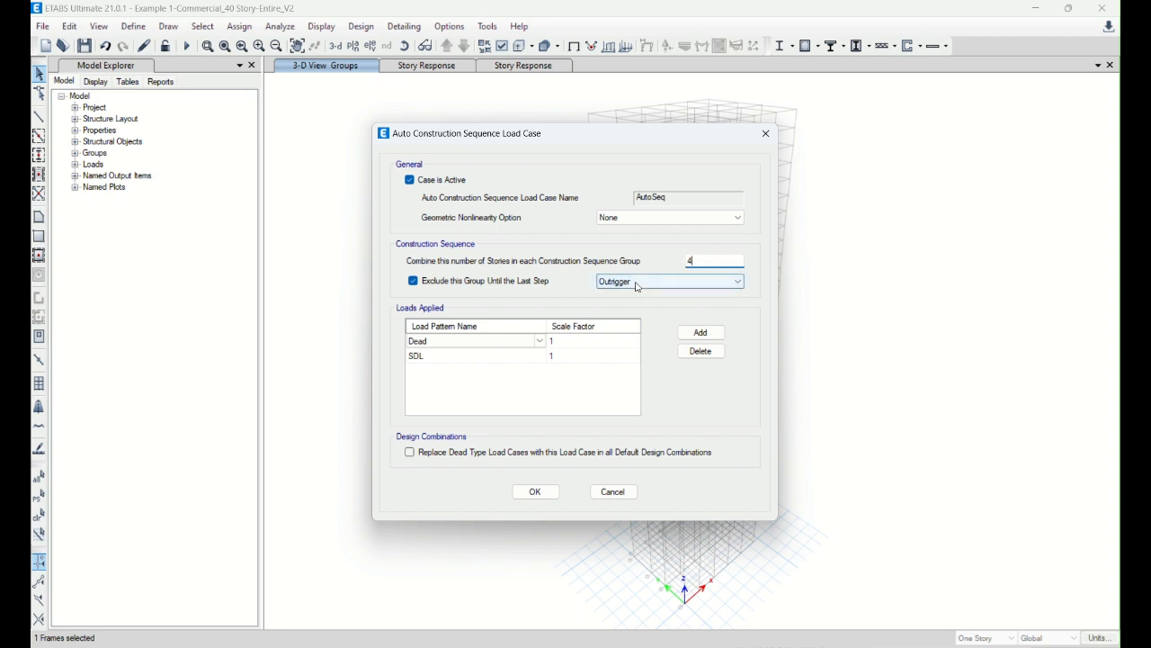
{"action": "left_click", "coordinate": [535, 491]}
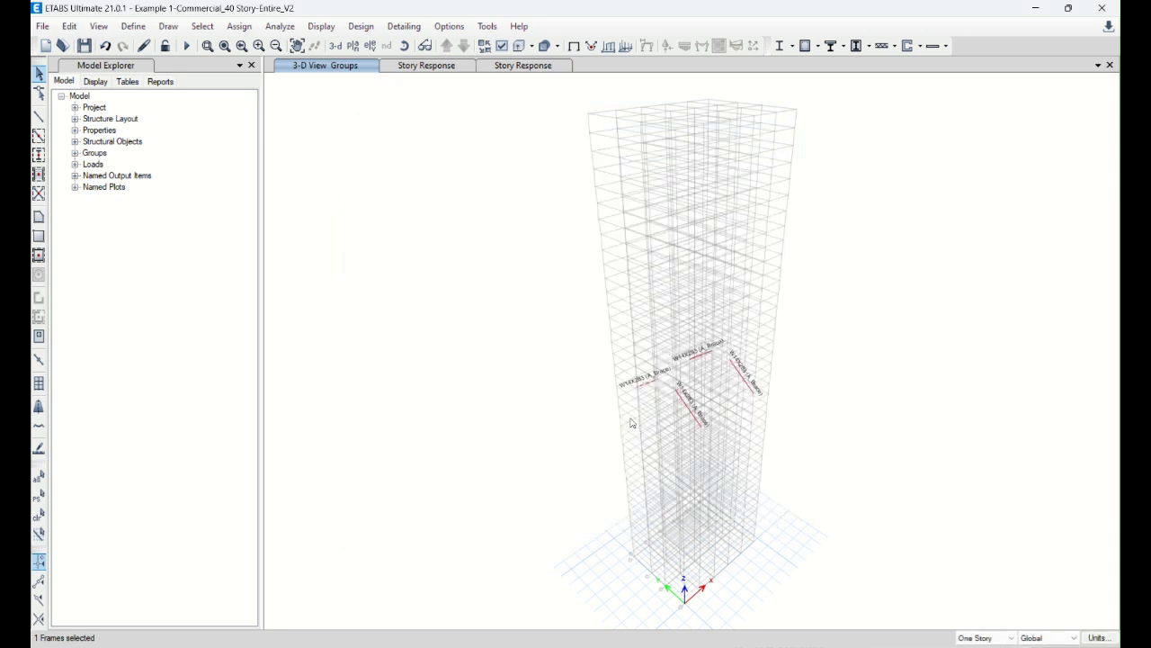
{"action": "left_click", "coordinate": [186, 45]}
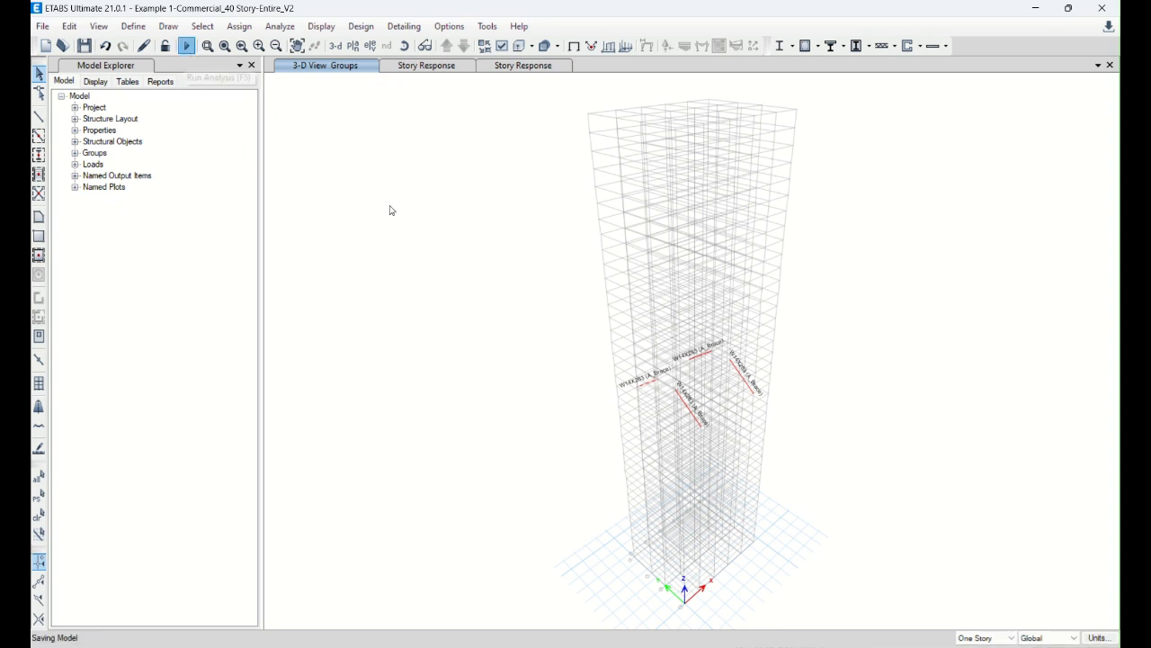
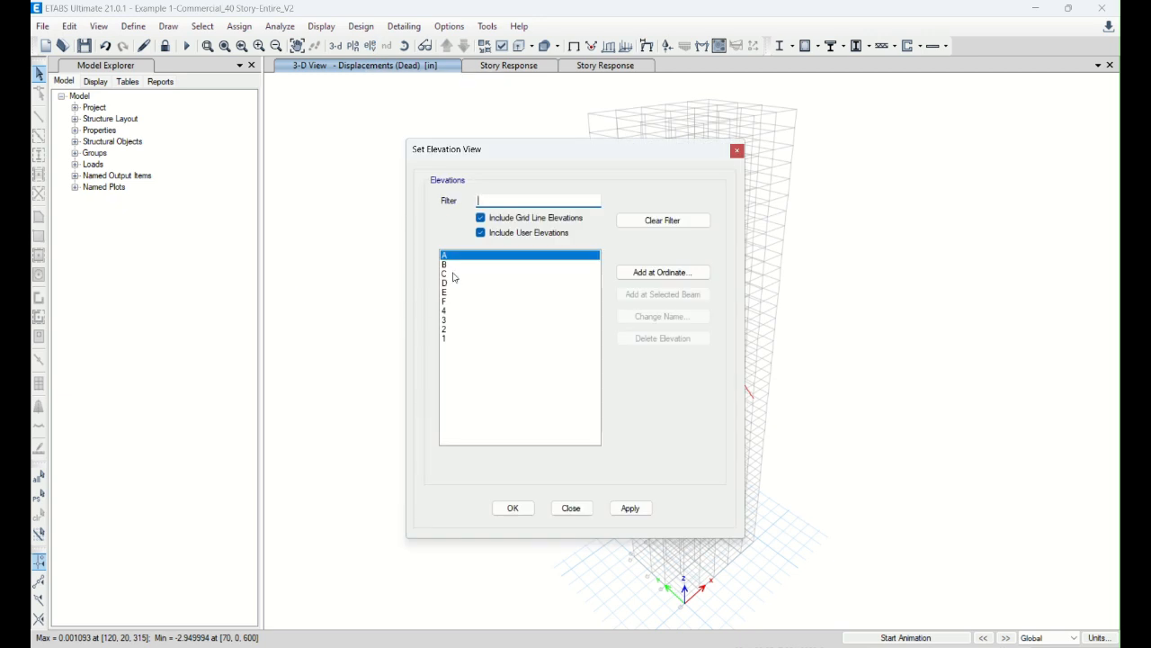
- Show the elevation view along grid line B with all objects visible
{"action": "left_click", "coordinate": [454, 273]}
{"action": "left_click", "coordinate": [513, 507]}
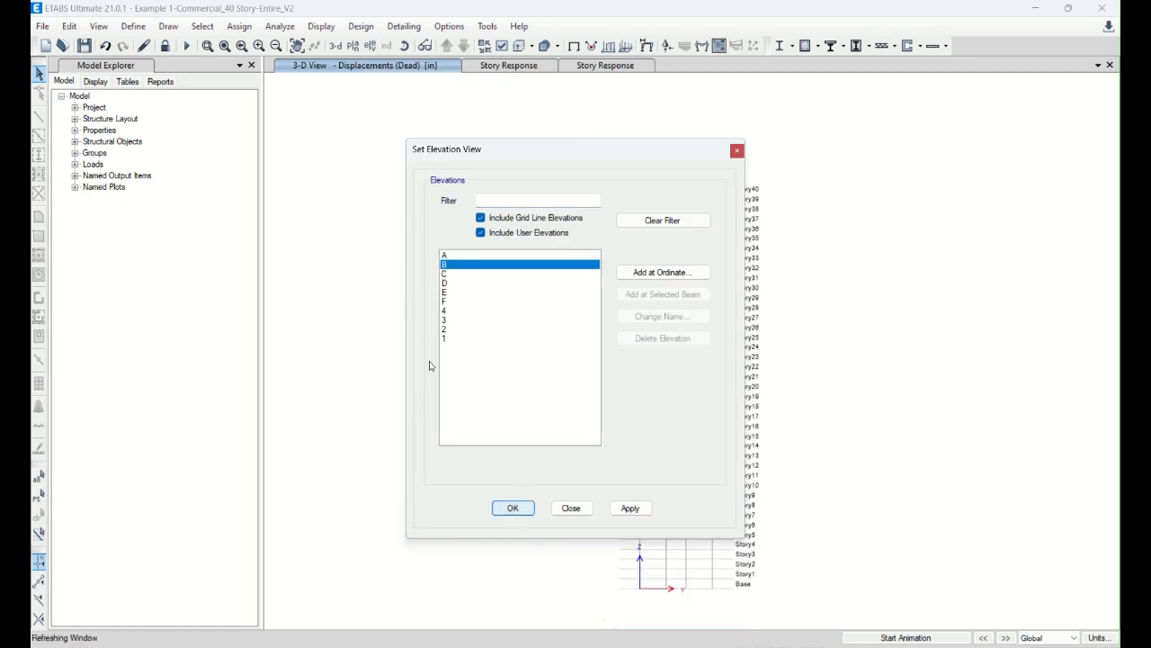
{"action": "right_click", "coordinate": [347, 248]}
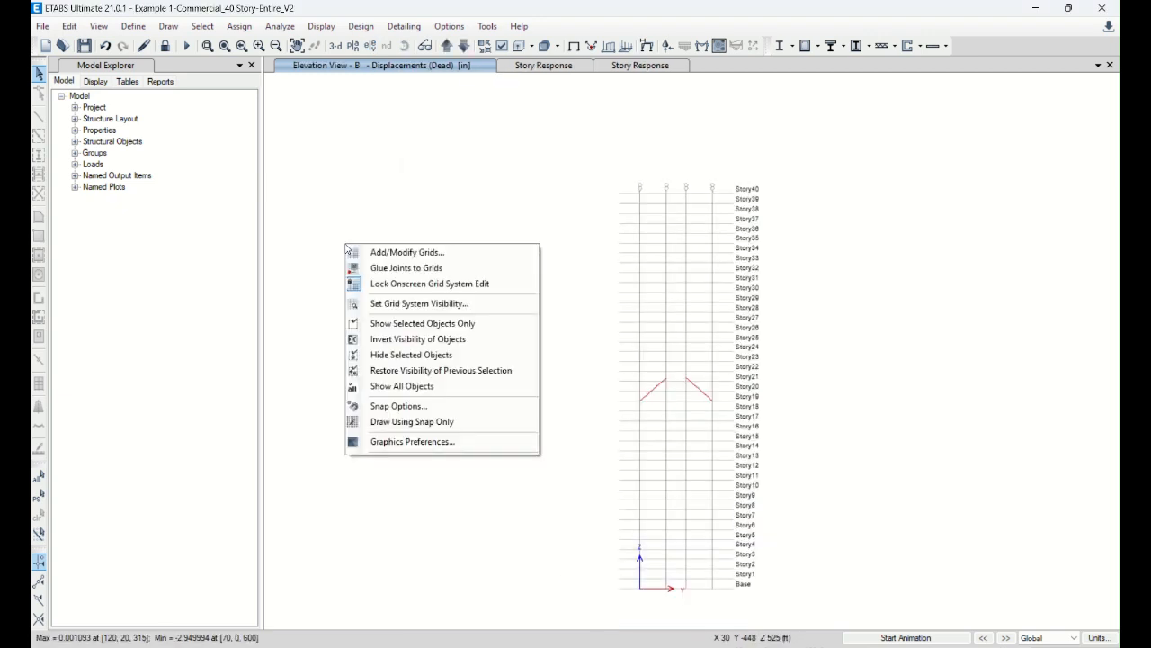
{"action": "left_click", "coordinate": [419, 387]}
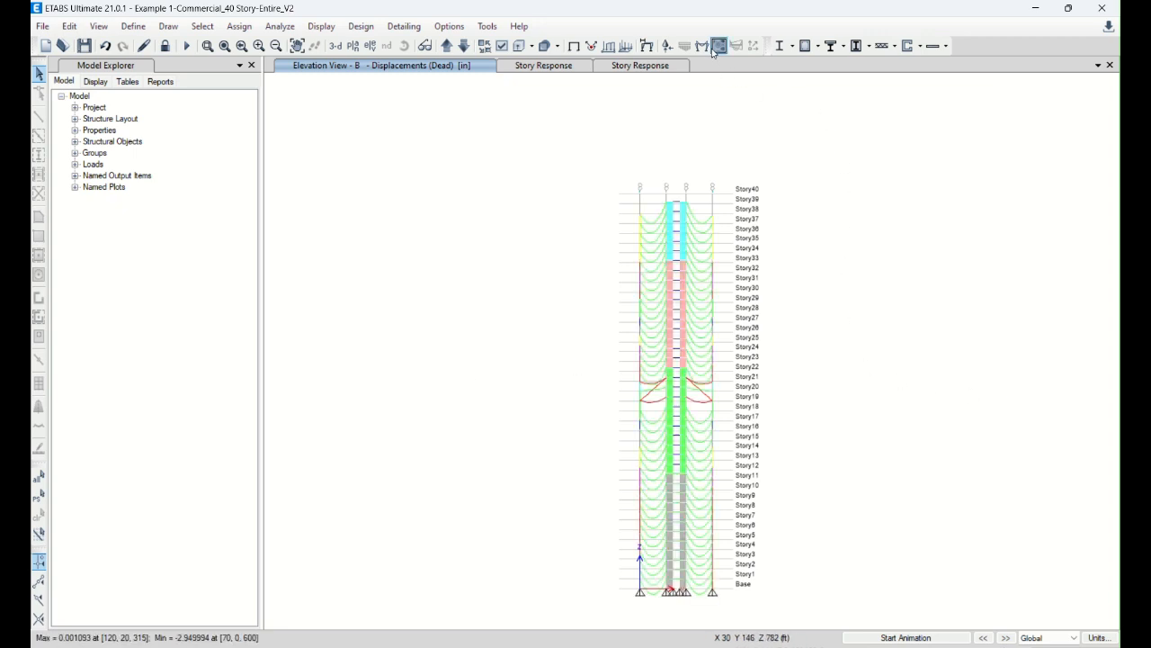
- Display the resultant F11 shell force contours for the Dead load case on elevation B
{"action": "left_click", "coordinate": [717, 47]}
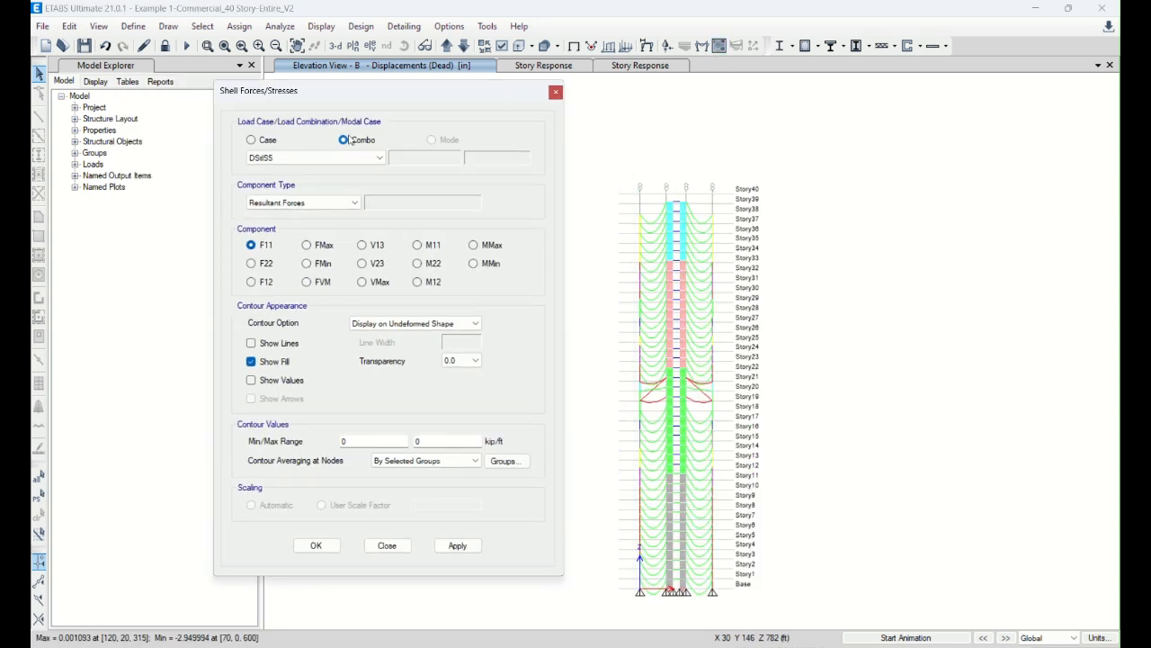
{"action": "left_click", "coordinate": [252, 140]}
{"action": "left_click", "coordinate": [315, 157]}
{"action": "left_click", "coordinate": [265, 168]}
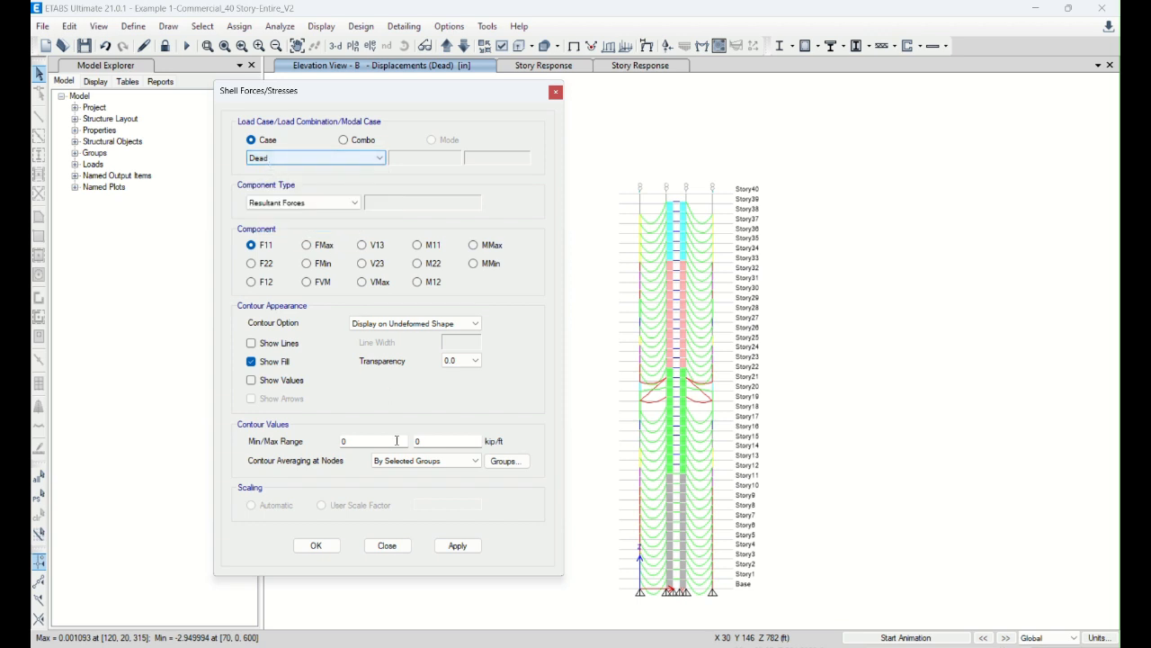
{"action": "left_click", "coordinate": [458, 546]}
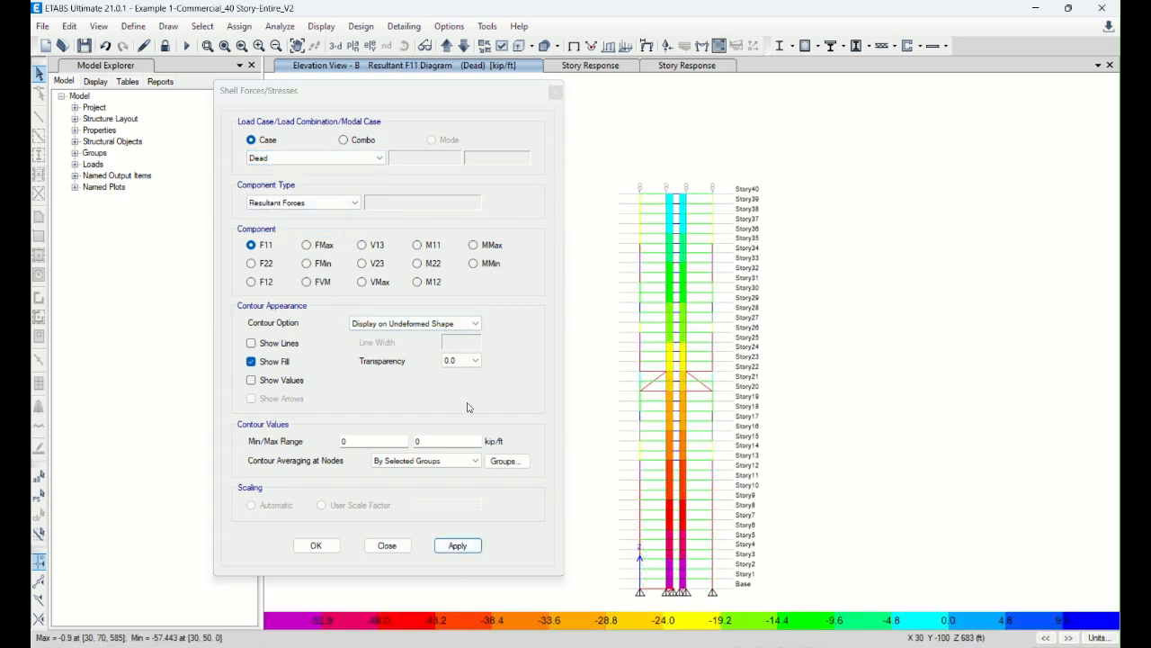
{"action": "left_click", "coordinate": [386, 545]}
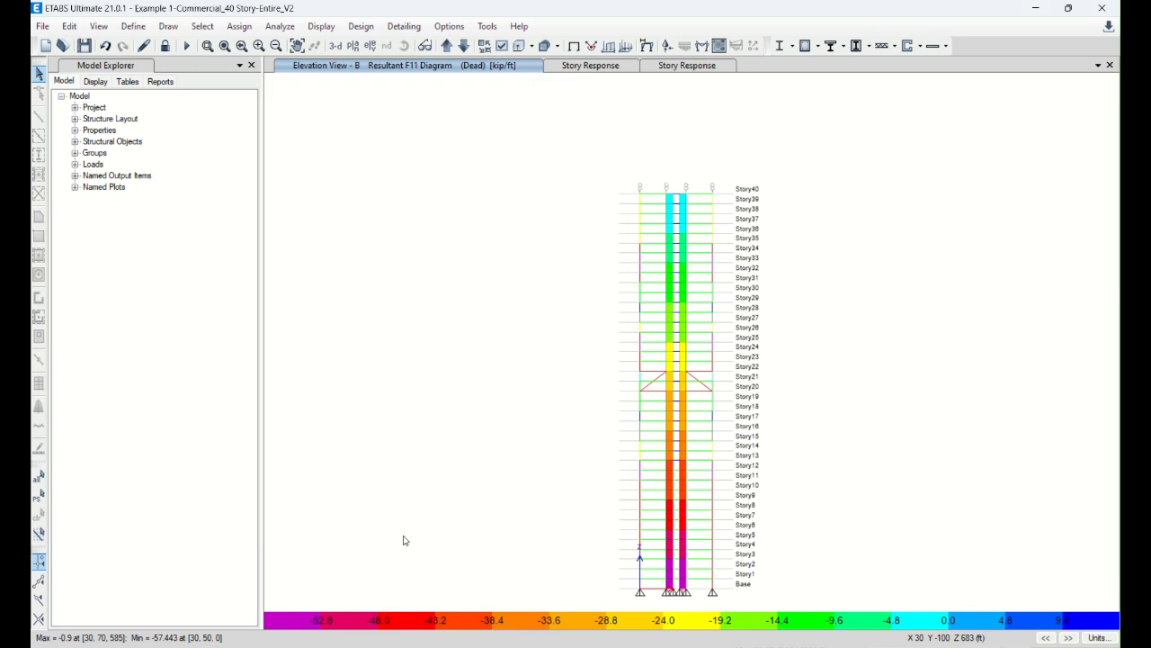
- Inspect the frame and pier axial force diagrams around the outriggers for the Dead case and the SDL case
{"action": "left_click", "coordinate": [702, 46]}
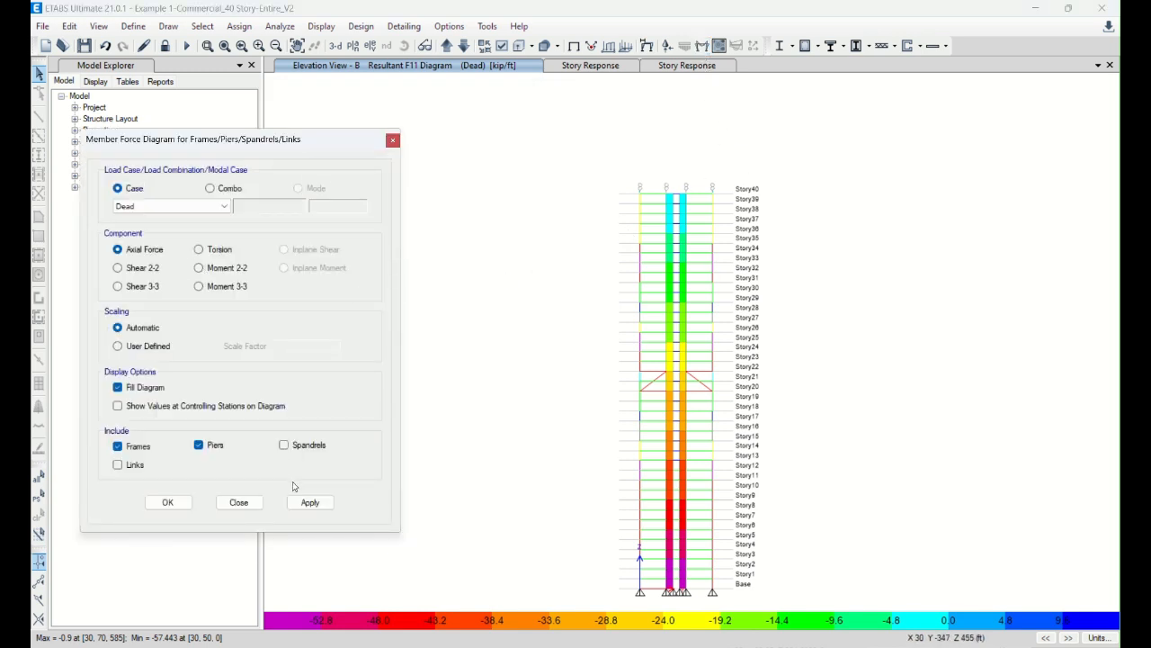
{"action": "left_click", "coordinate": [309, 502]}
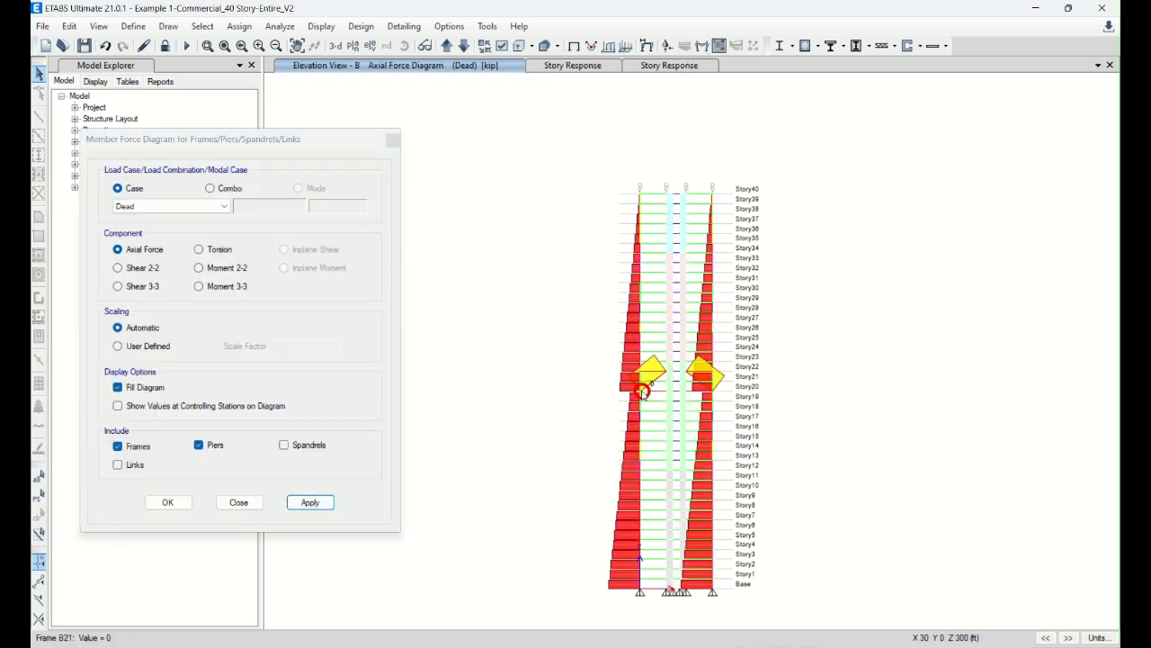
{"action": "scroll", "coordinate": [642, 393], "scroll_direction": "up", "scroll_amount": 4}
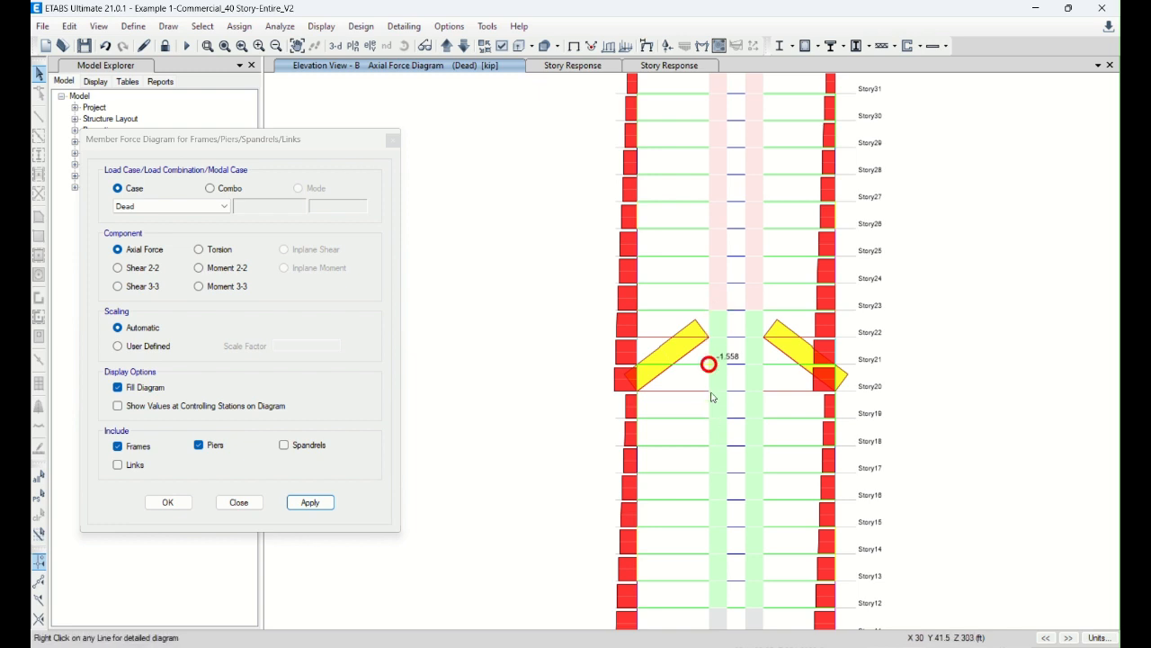
{"action": "left_click", "coordinate": [214, 206]}
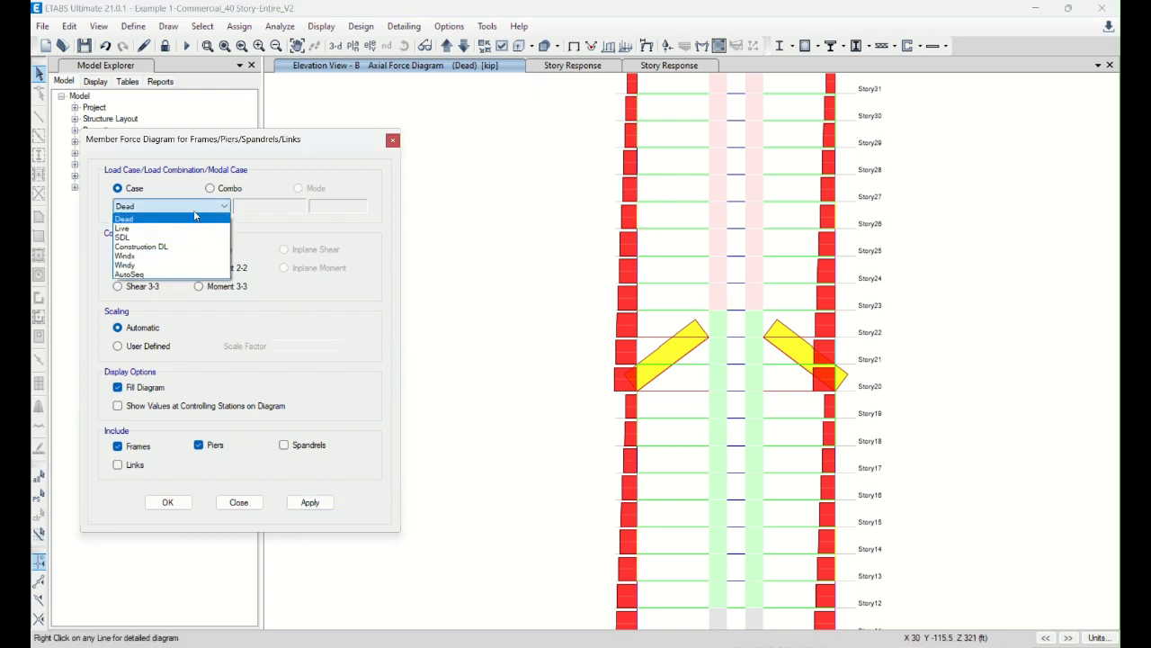
{"action": "left_click", "coordinate": [171, 232]}
{"action": "left_click", "coordinate": [319, 505]}
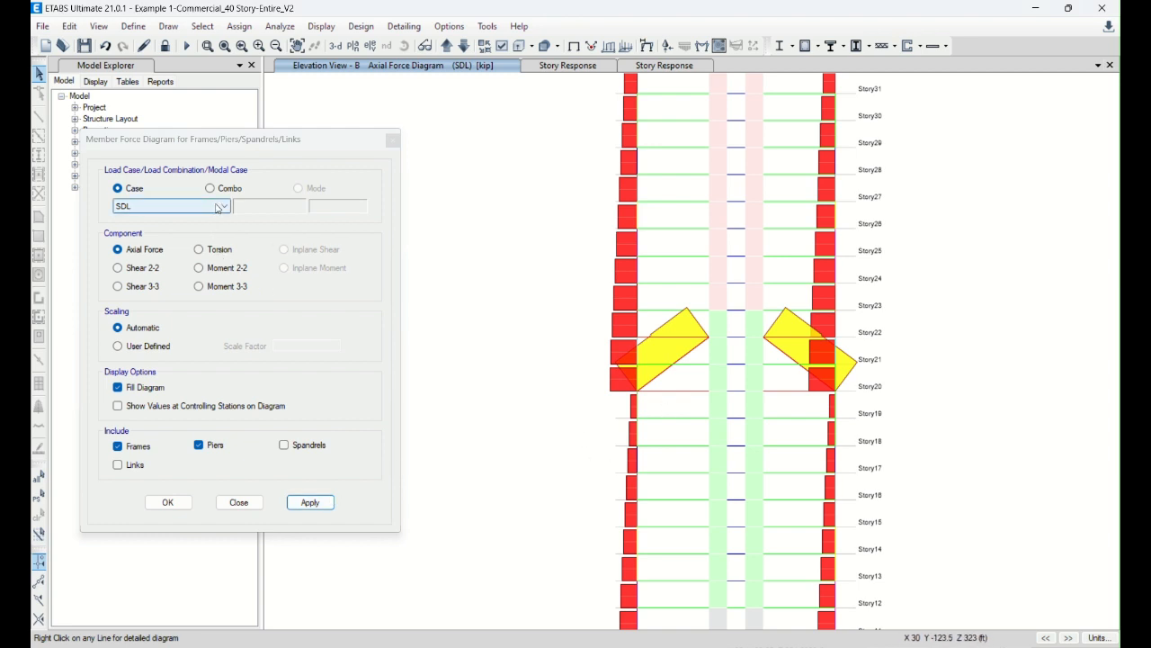
- Display the axial force diagram of the AutoSeq case at step number 1 over the full tower elevation
{"action": "left_click", "coordinate": [224, 206]}
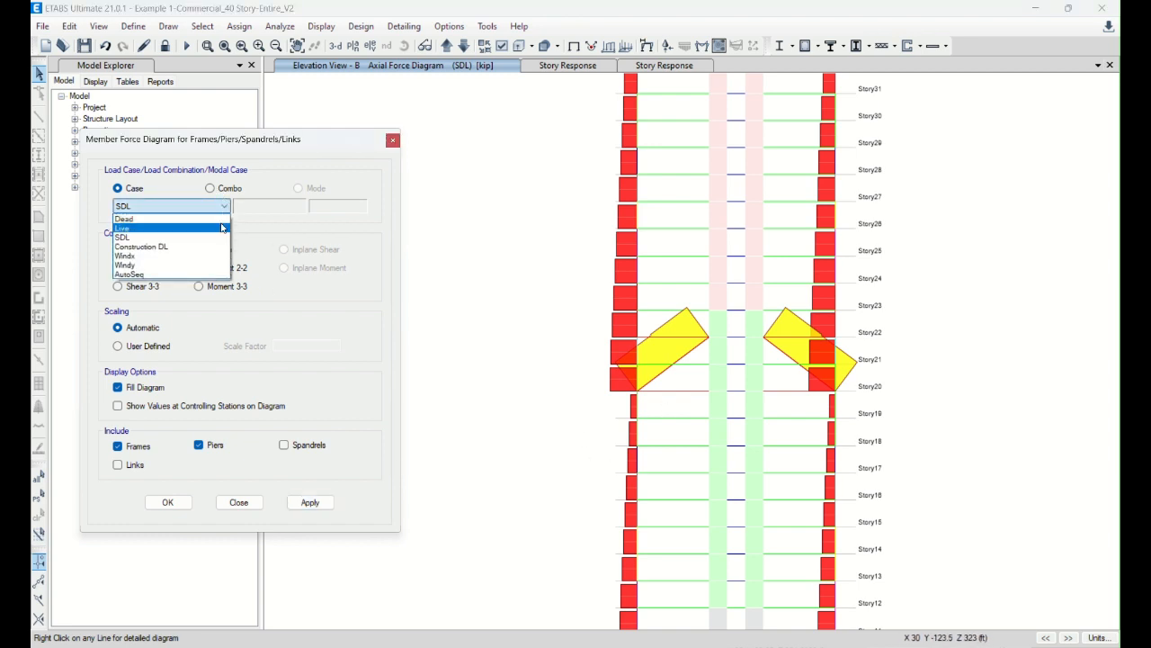
{"action": "left_click", "coordinate": [157, 275]}
{"action": "left_click", "coordinate": [313, 502]}
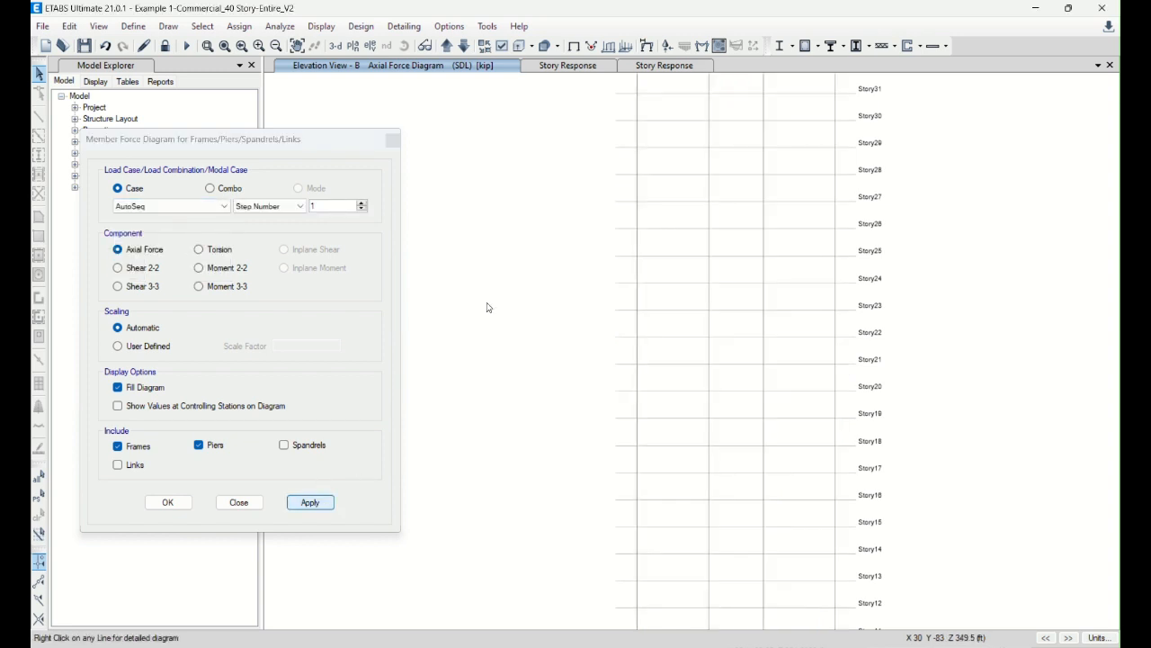
{"action": "left_click", "coordinate": [226, 50]}
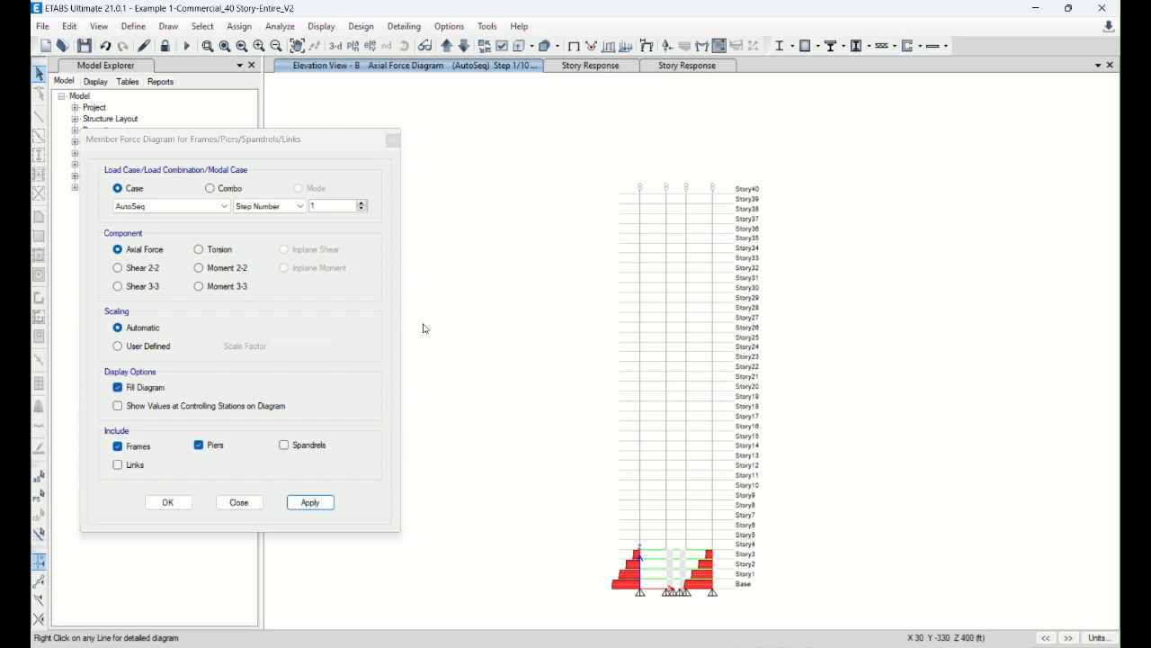
- Step through the AutoSeq axial force diagrams on elevation B from step number 2 up to step number 10
{"action": "left_click", "coordinate": [363, 203]}
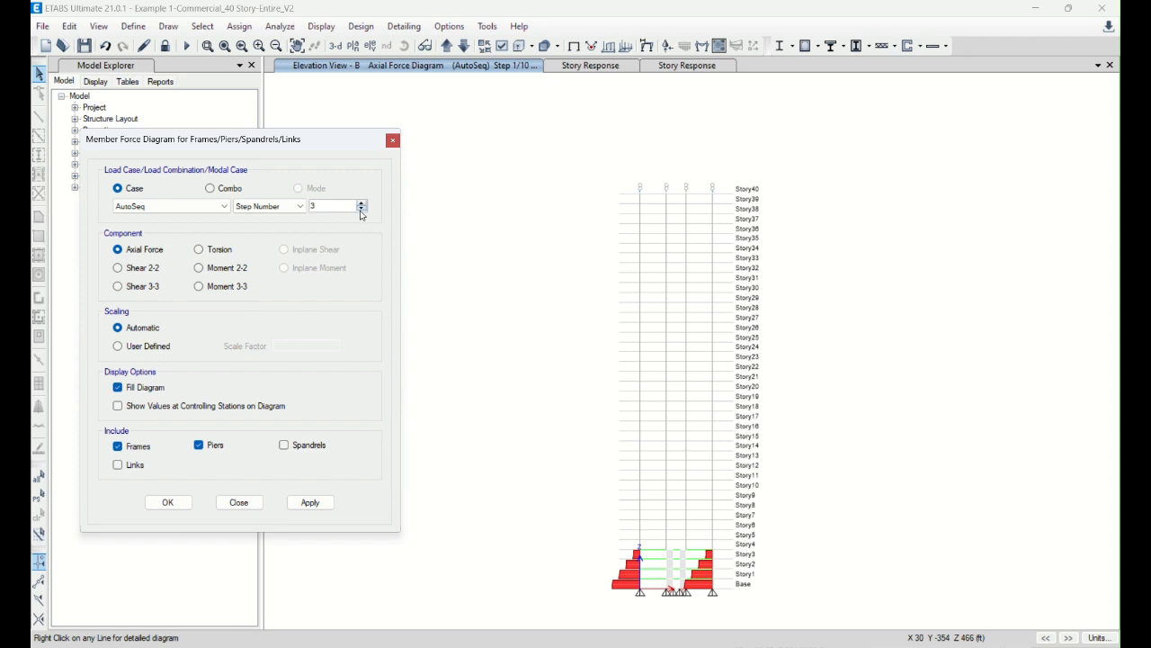
{"action": "left_click", "coordinate": [309, 501]}
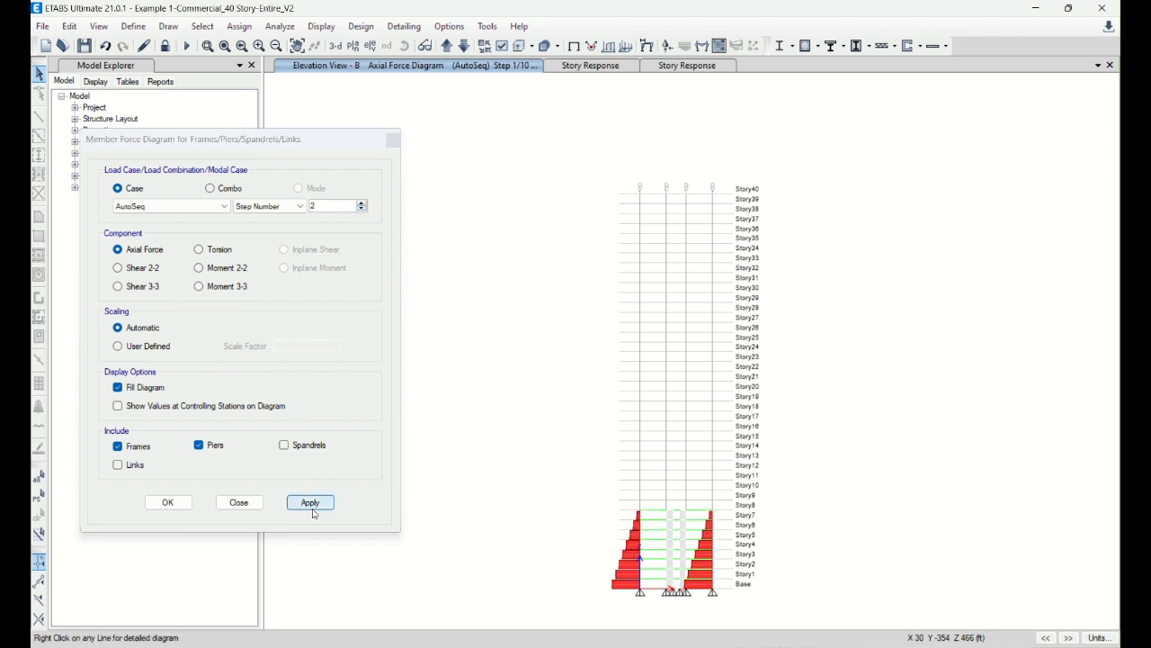
{"action": "left_click", "coordinate": [362, 202]}
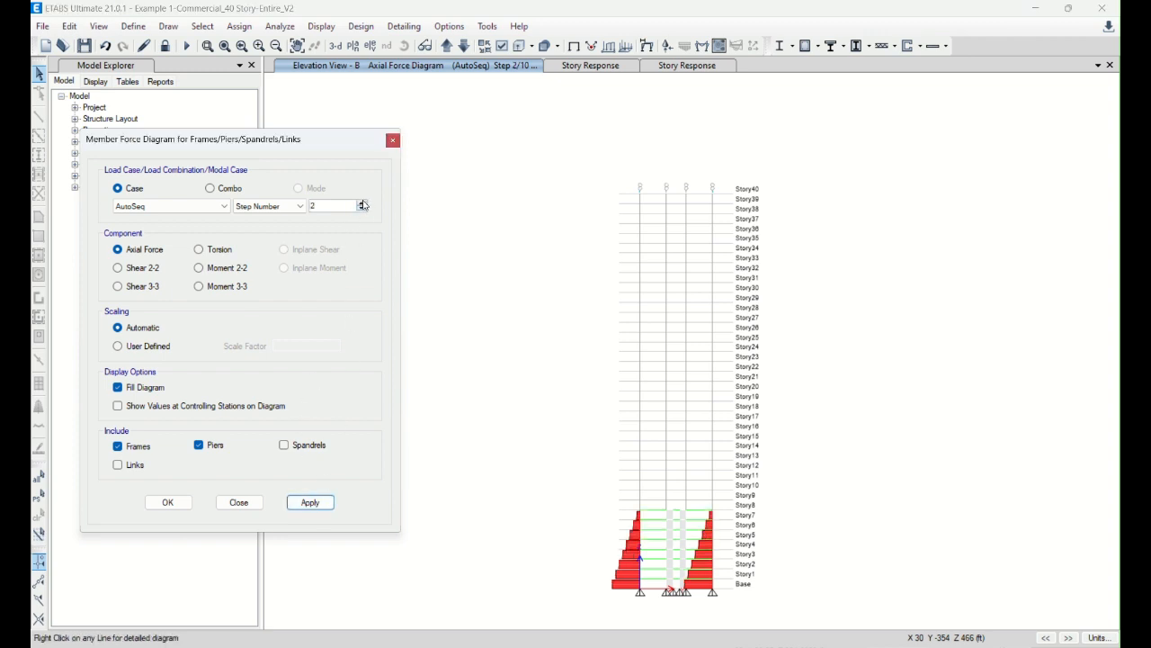
{"action": "left_click", "coordinate": [362, 204]}
{"action": "left_click", "coordinate": [310, 502]}
{"action": "left_click", "coordinate": [362, 204]}
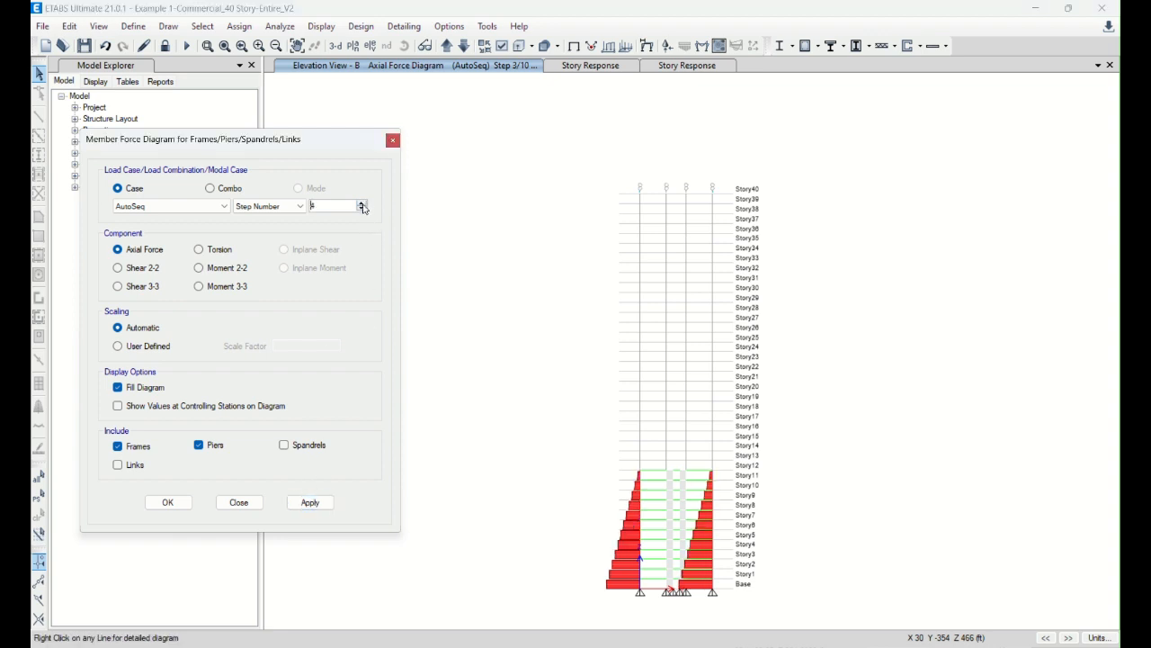
{"action": "left_click", "coordinate": [310, 502]}
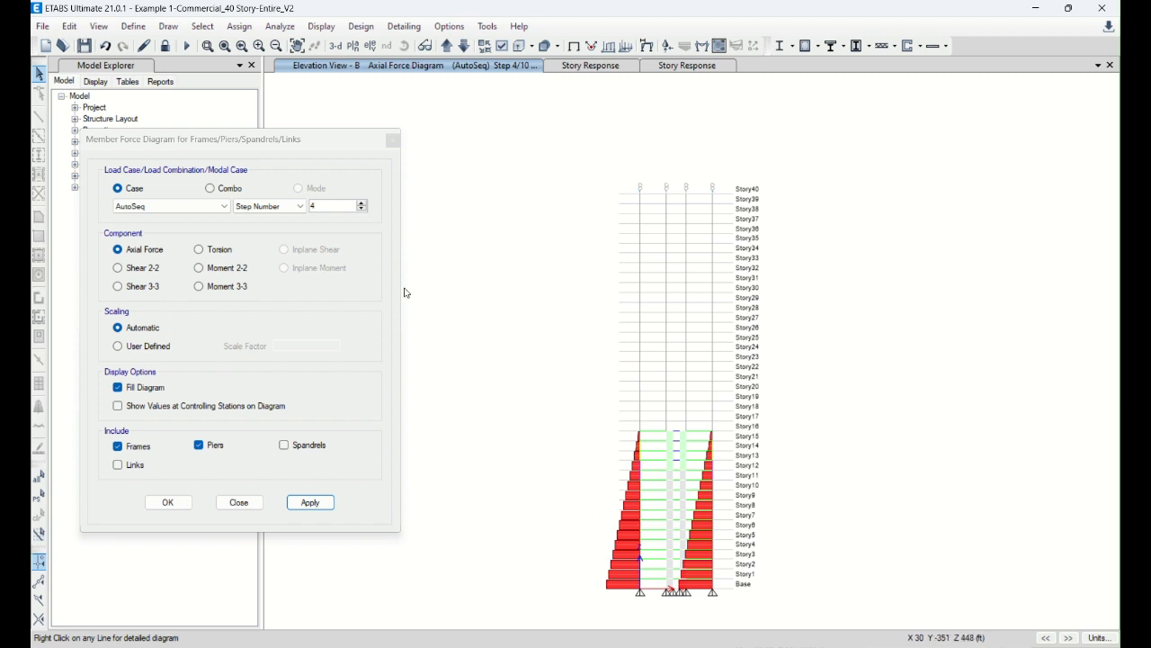
{"action": "left_click", "coordinate": [361, 203]}
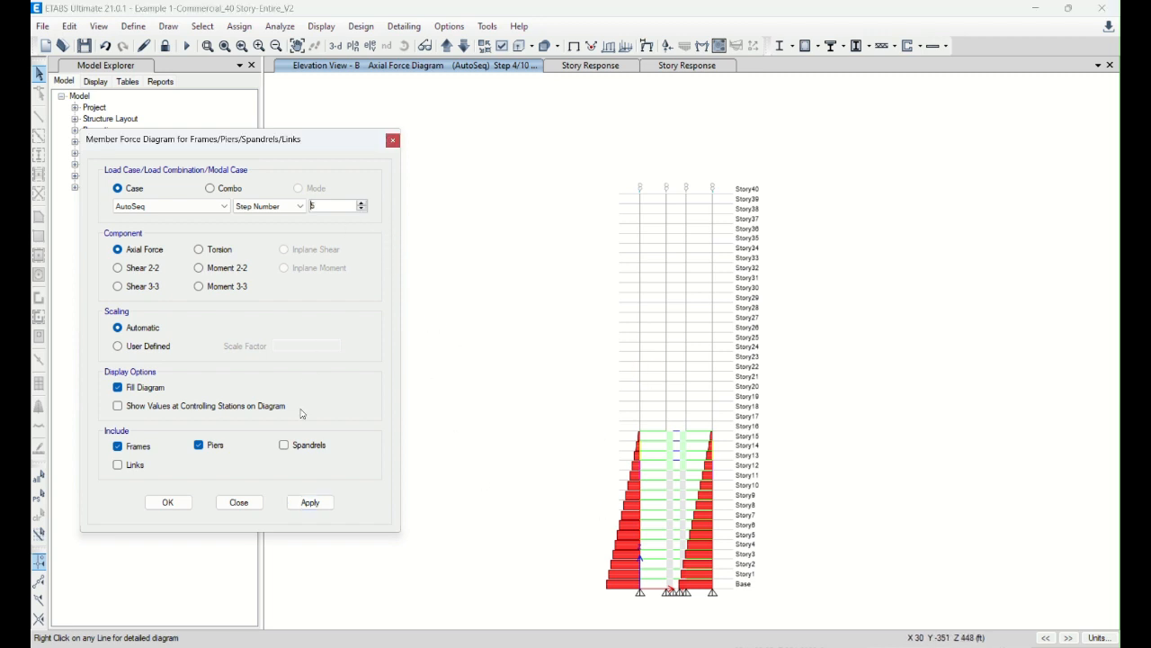
{"action": "left_click", "coordinate": [306, 499]}
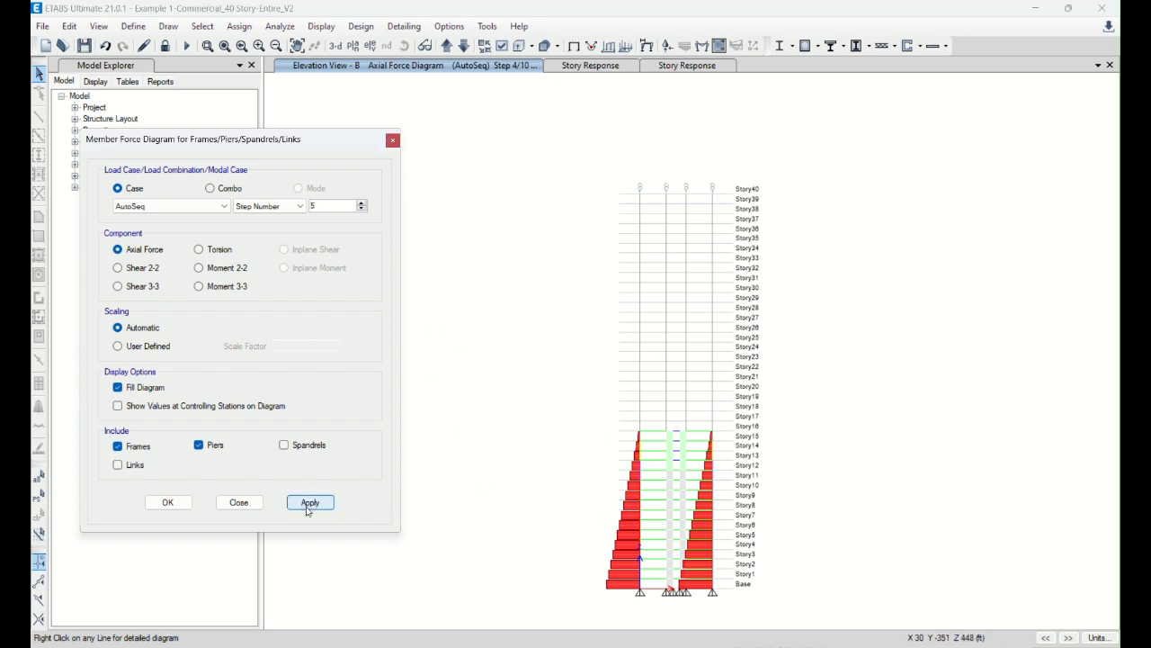
{"action": "left_click", "coordinate": [362, 203]}
{"action": "left_click", "coordinate": [308, 501]}
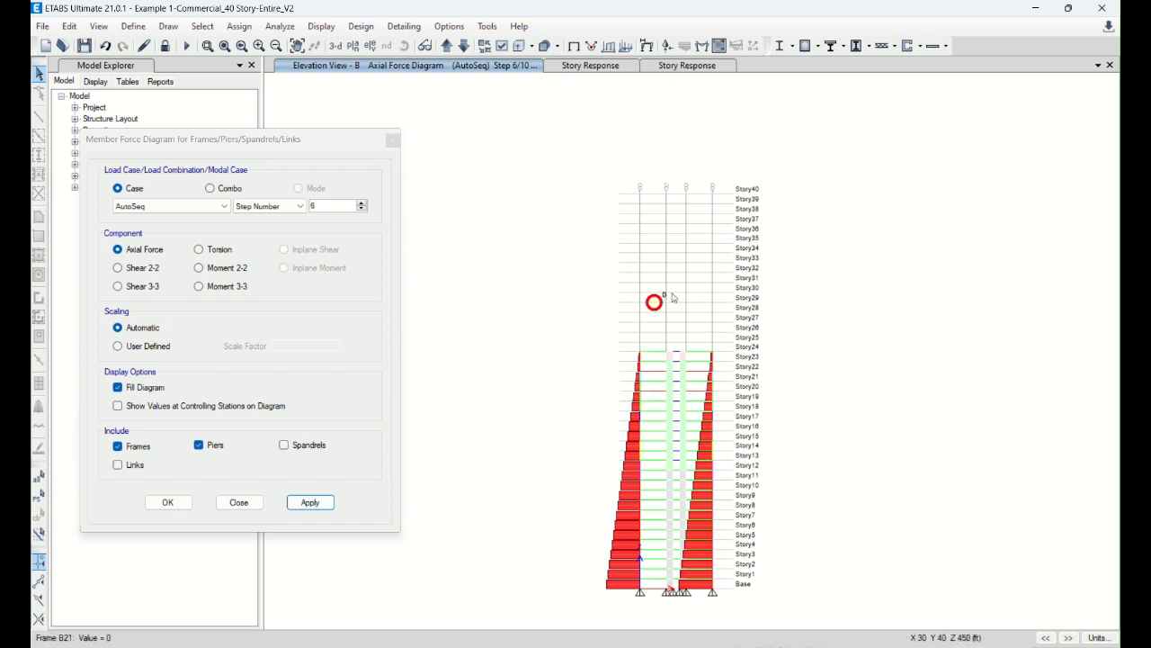
{"action": "left_click", "coordinate": [362, 203]}
{"action": "left_click", "coordinate": [310, 502]}
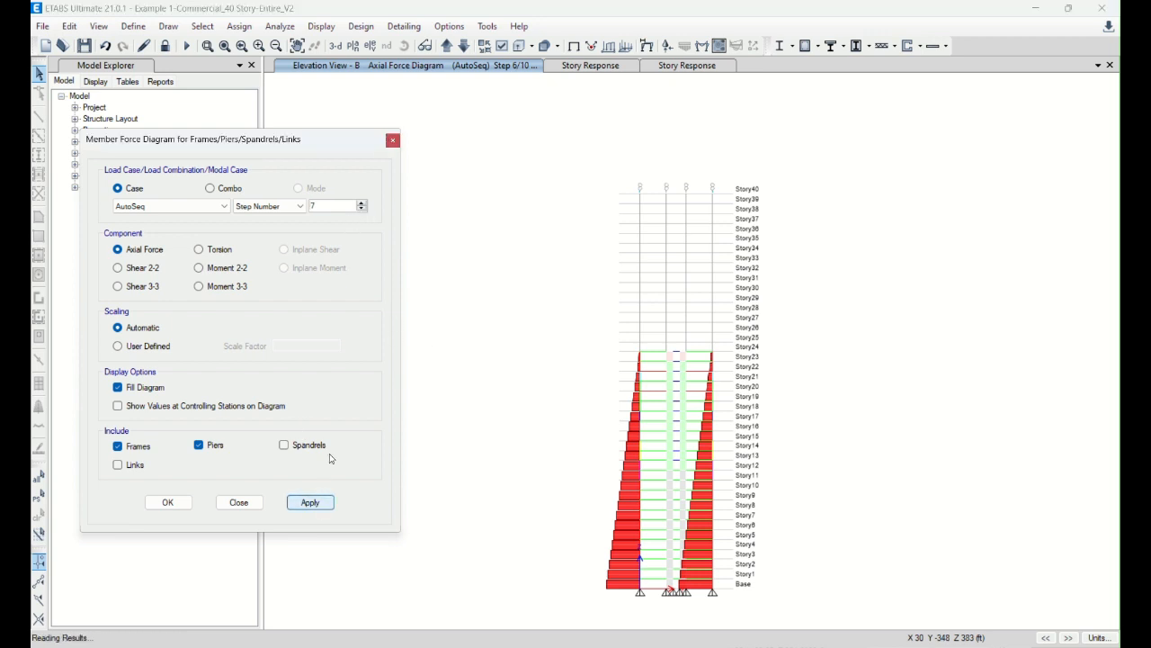
{"action": "left_click", "coordinate": [361, 203]}
{"action": "left_click", "coordinate": [308, 502]}
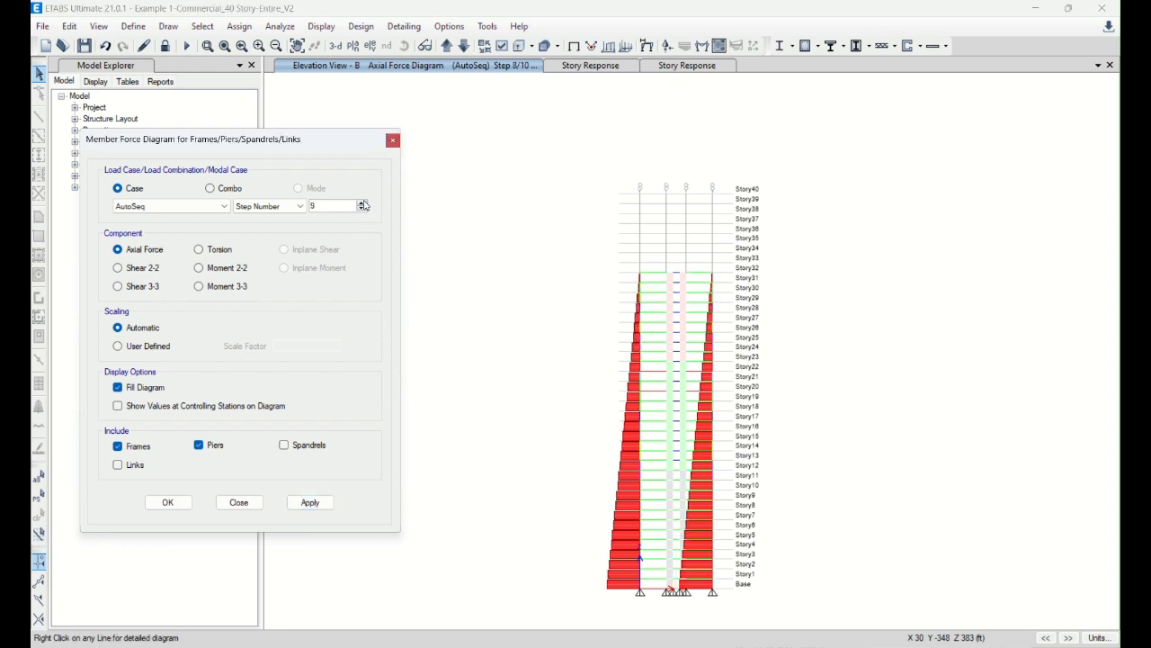
{"action": "left_click", "coordinate": [310, 502]}
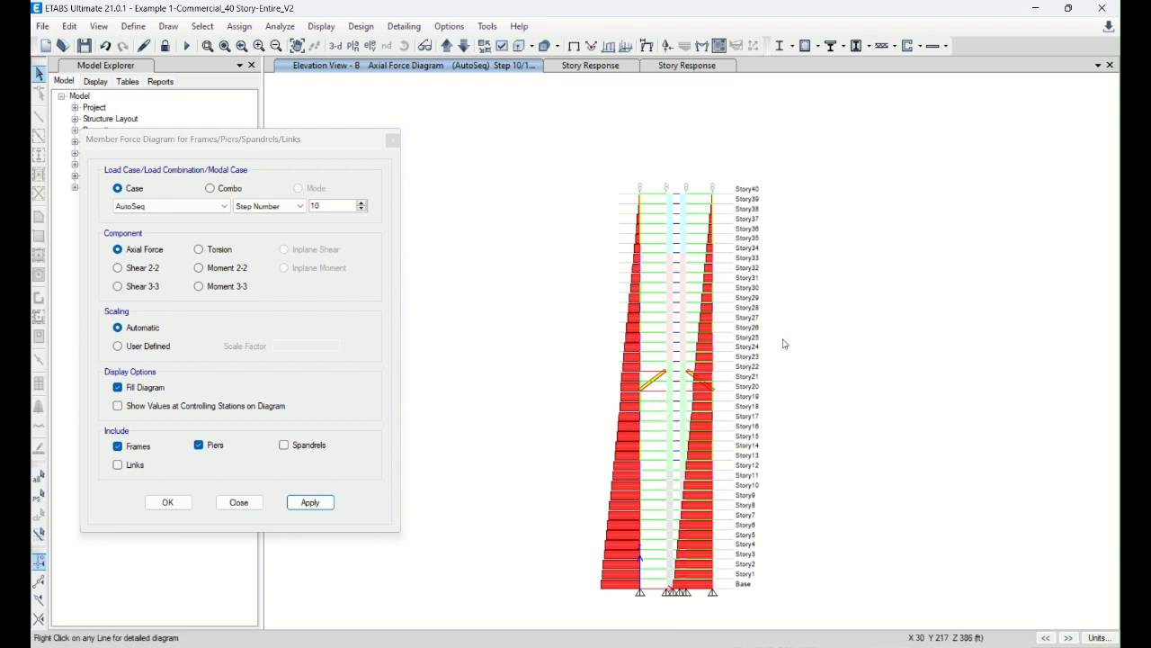
- Compare the outrigger axial forces on elevation B at AutoSeq step numbers 8, 9 and 10
{"action": "left_click", "coordinate": [363, 208]}
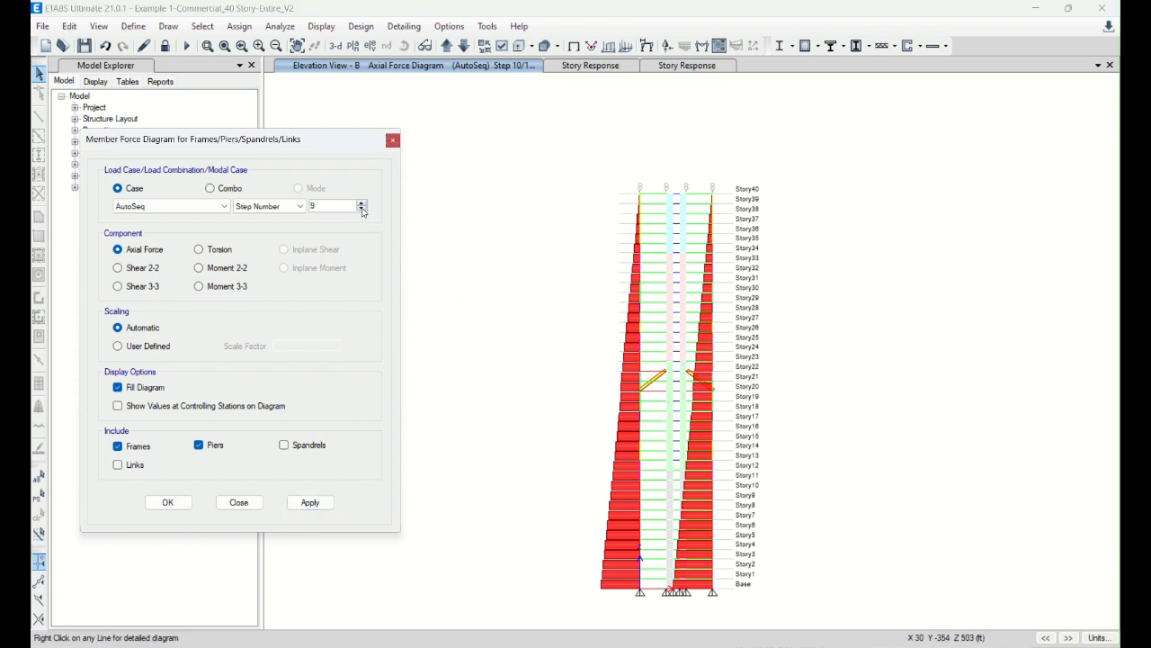
{"action": "left_click", "coordinate": [309, 502]}
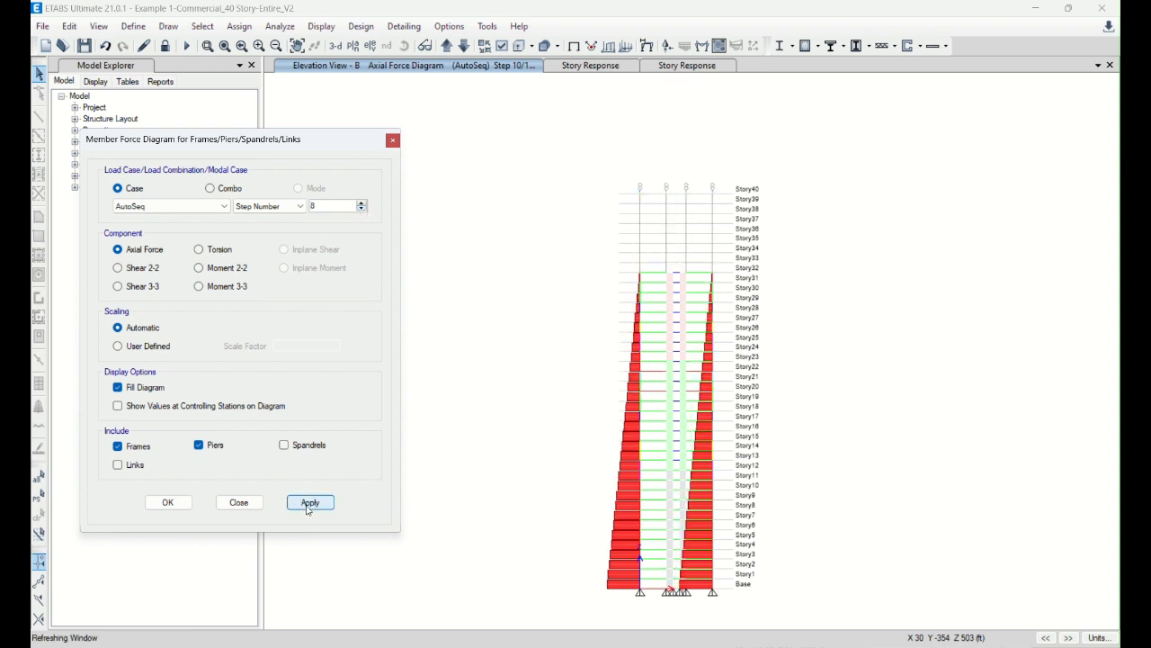
{"action": "left_click", "coordinate": [362, 207]}
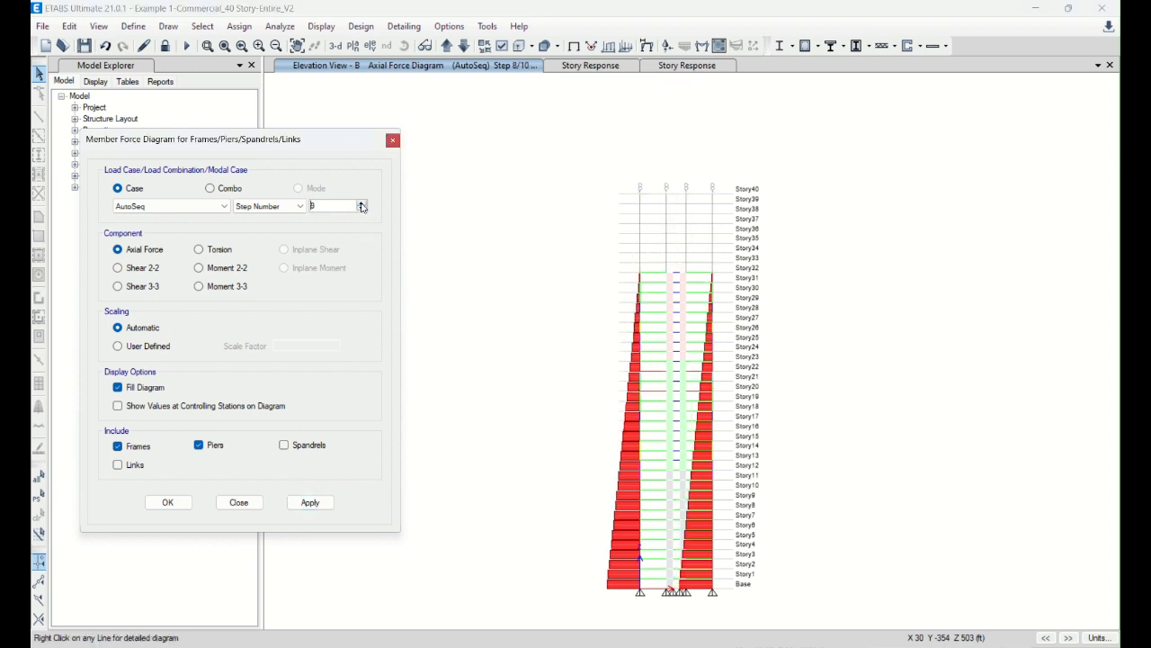
{"action": "left_click", "coordinate": [308, 500]}
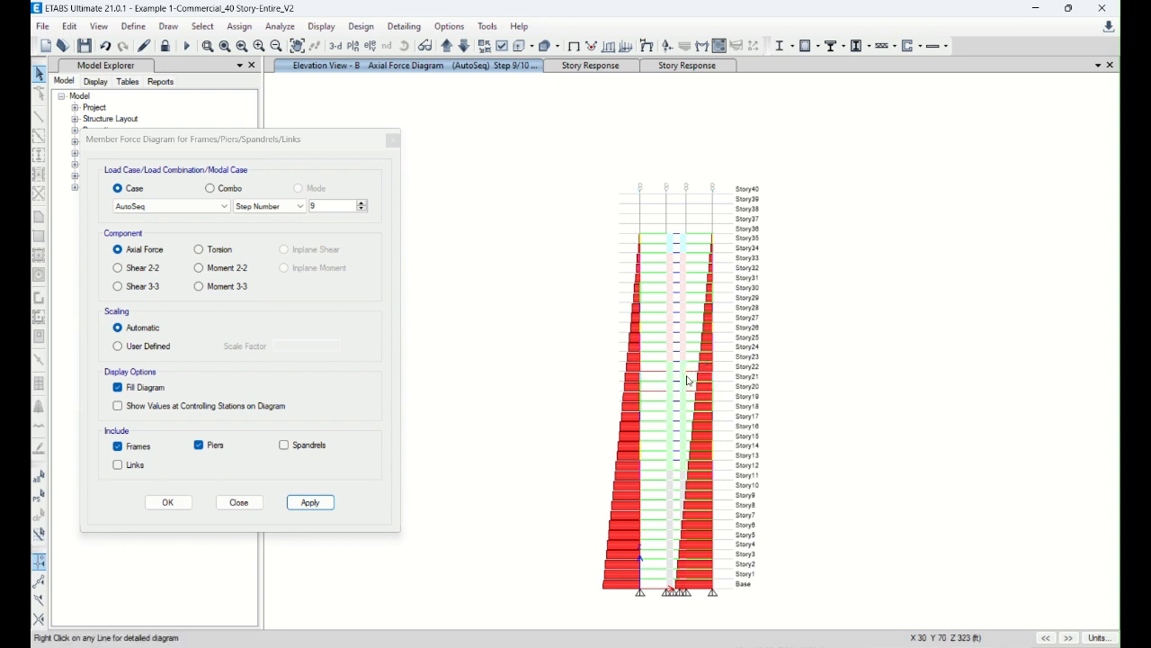
{"action": "mouse_move", "coordinate": [714, 398]}
{"action": "left_click", "coordinate": [360, 204]}
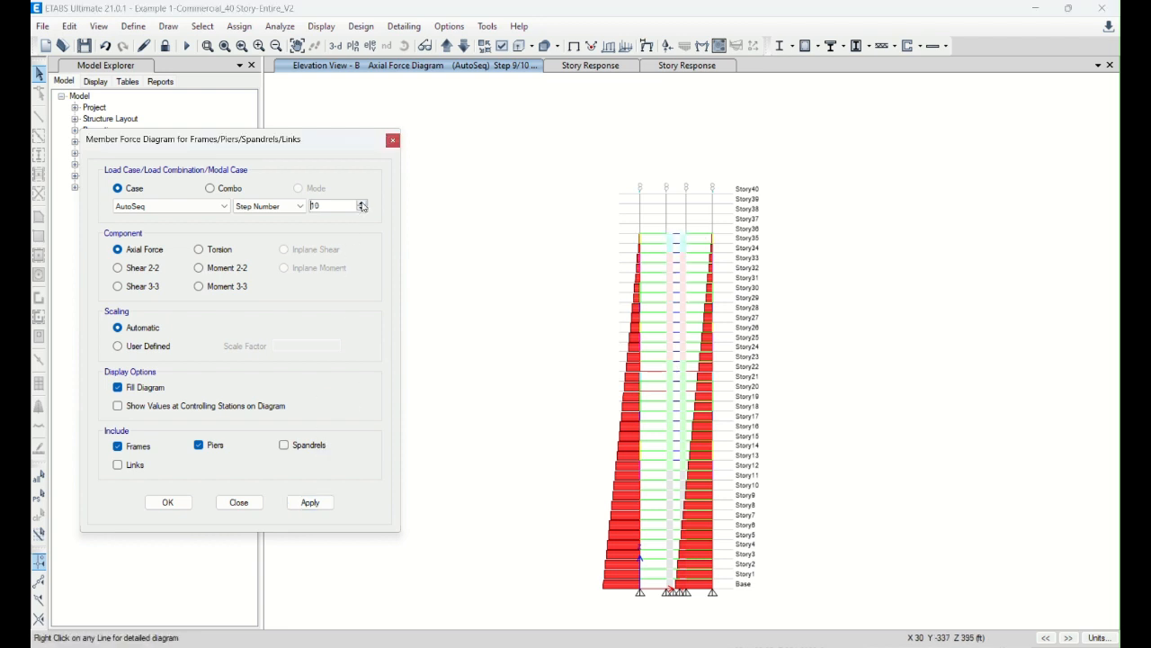
{"action": "left_click", "coordinate": [310, 502]}
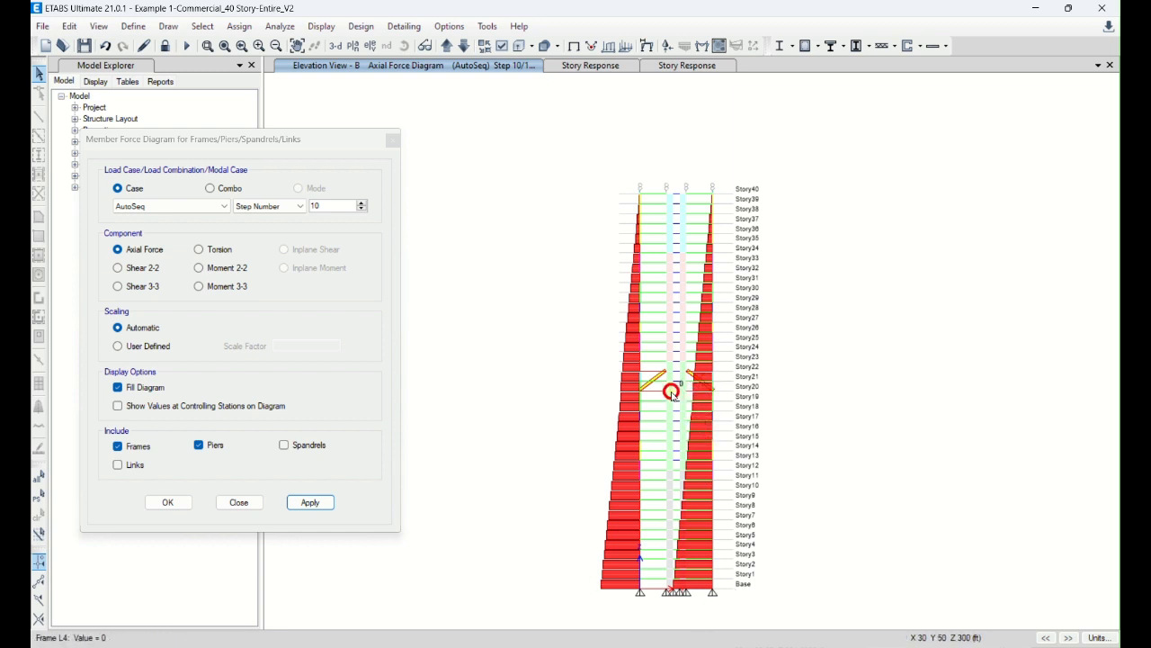
{"action": "mouse_move", "coordinate": [641, 394]}
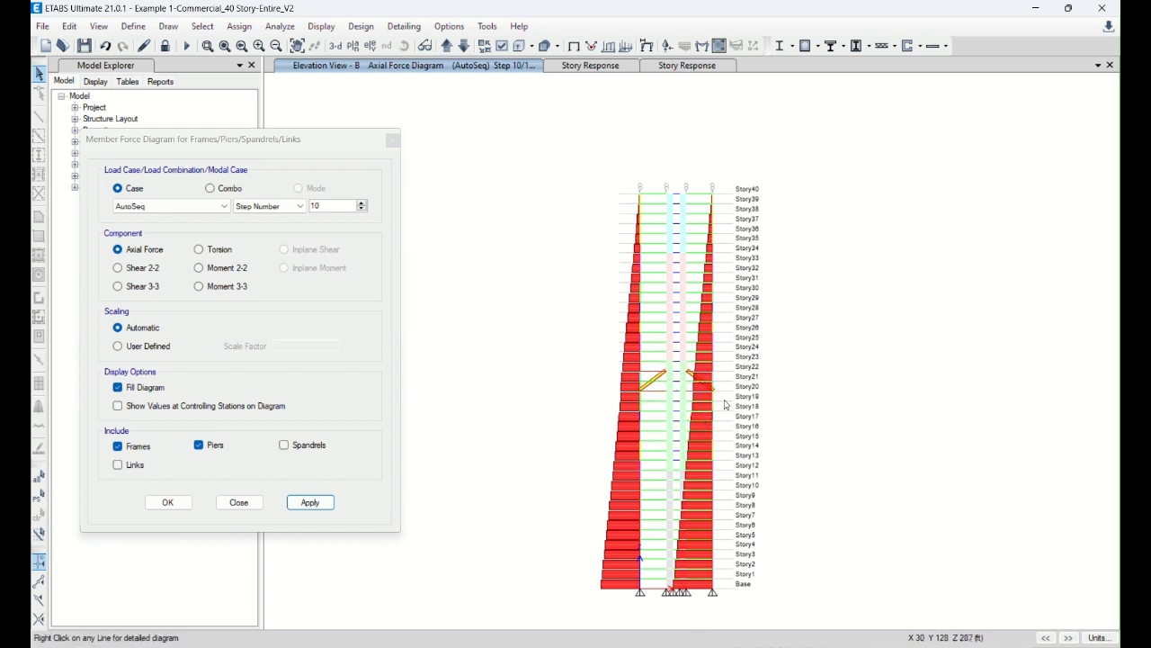
{"action": "left_click", "coordinate": [238, 501]}
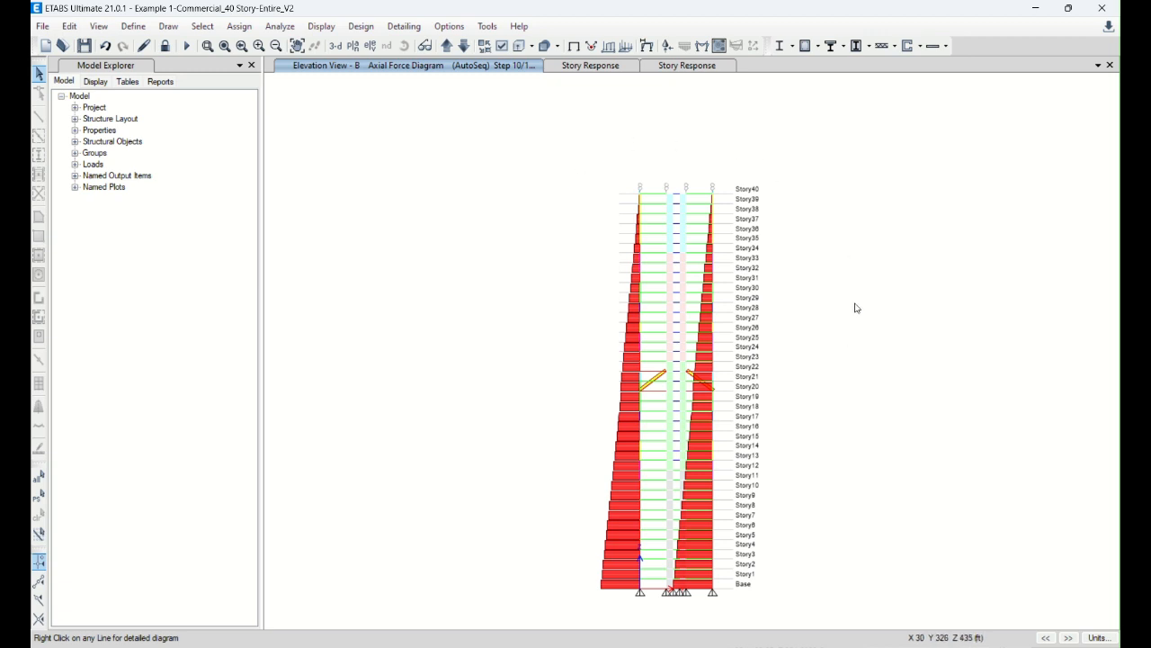
- Display the frame and pier axial force diagram for the Windy load case on elevation B
{"action": "left_click", "coordinate": [703, 45]}
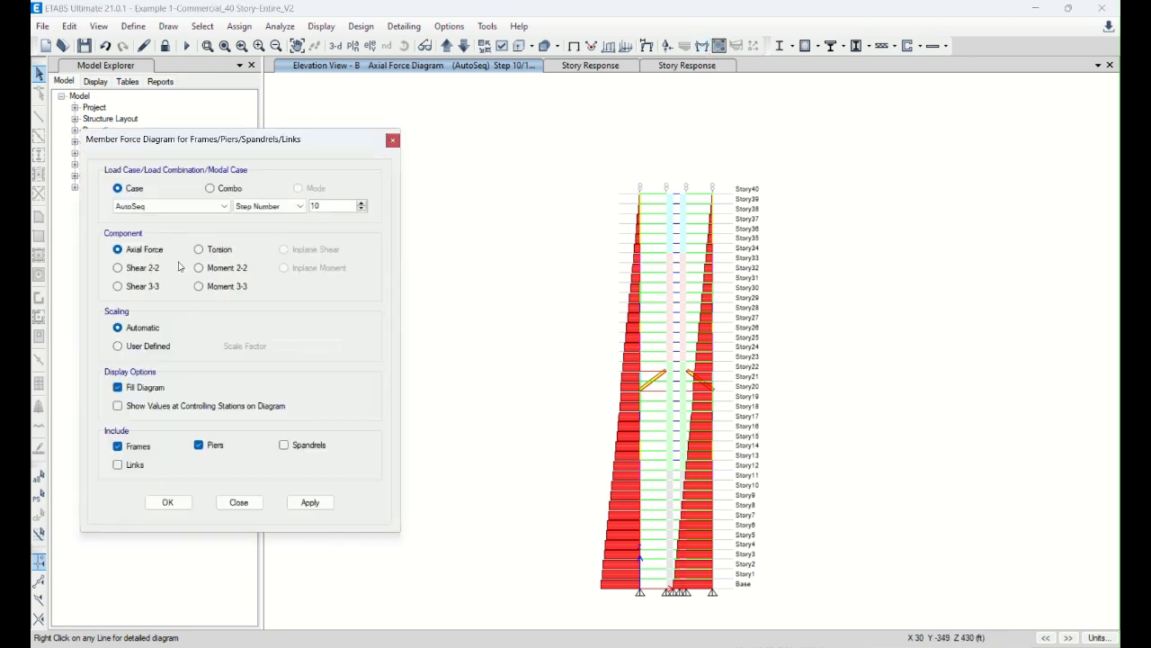
{"action": "left_click", "coordinate": [223, 206]}
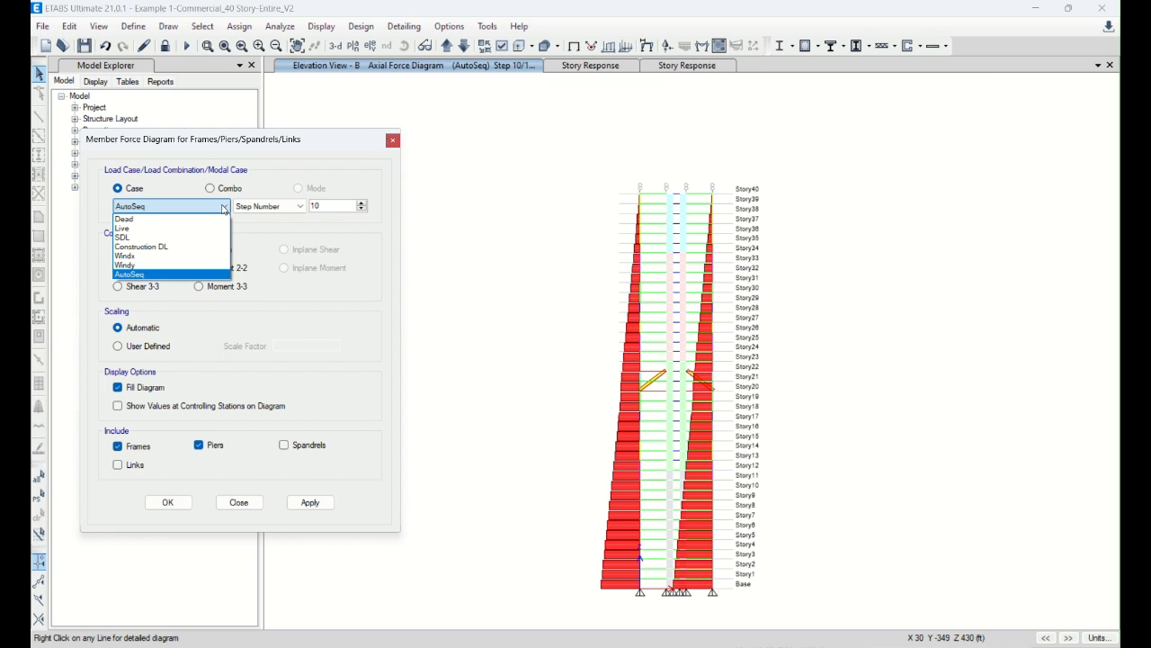
{"action": "left_click", "coordinate": [153, 266]}
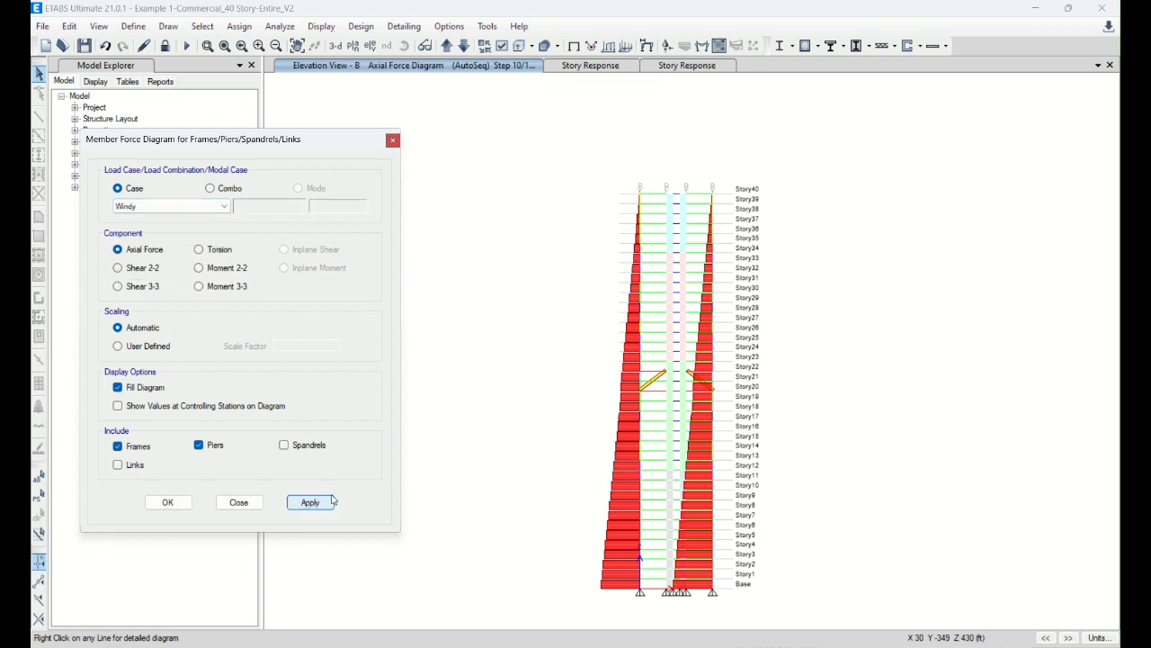
{"action": "left_click", "coordinate": [331, 501]}
{"action": "left_click", "coordinate": [224, 206]}
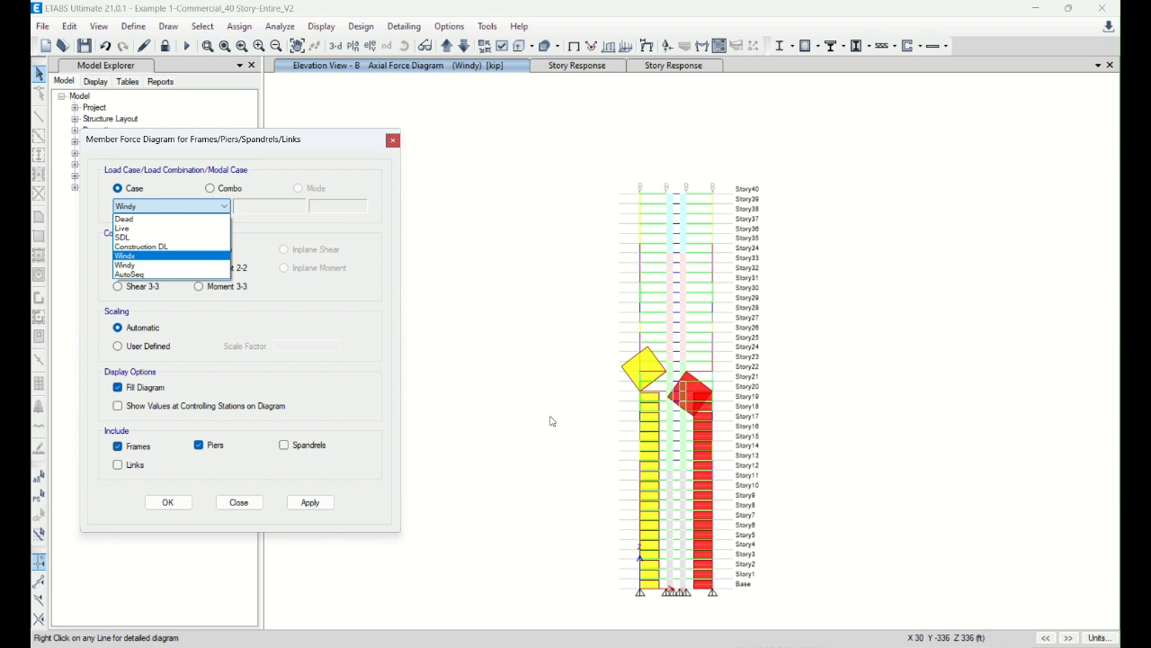
{"action": "left_click", "coordinate": [225, 501]}
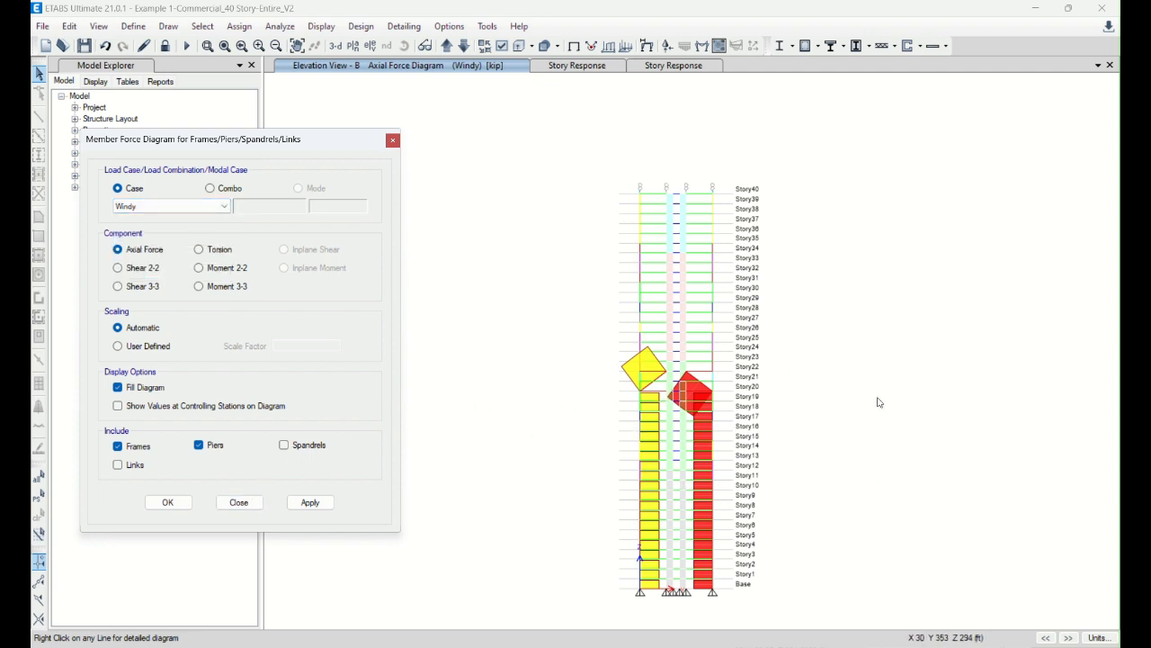
{"action": "left_click", "coordinate": [239, 502]}
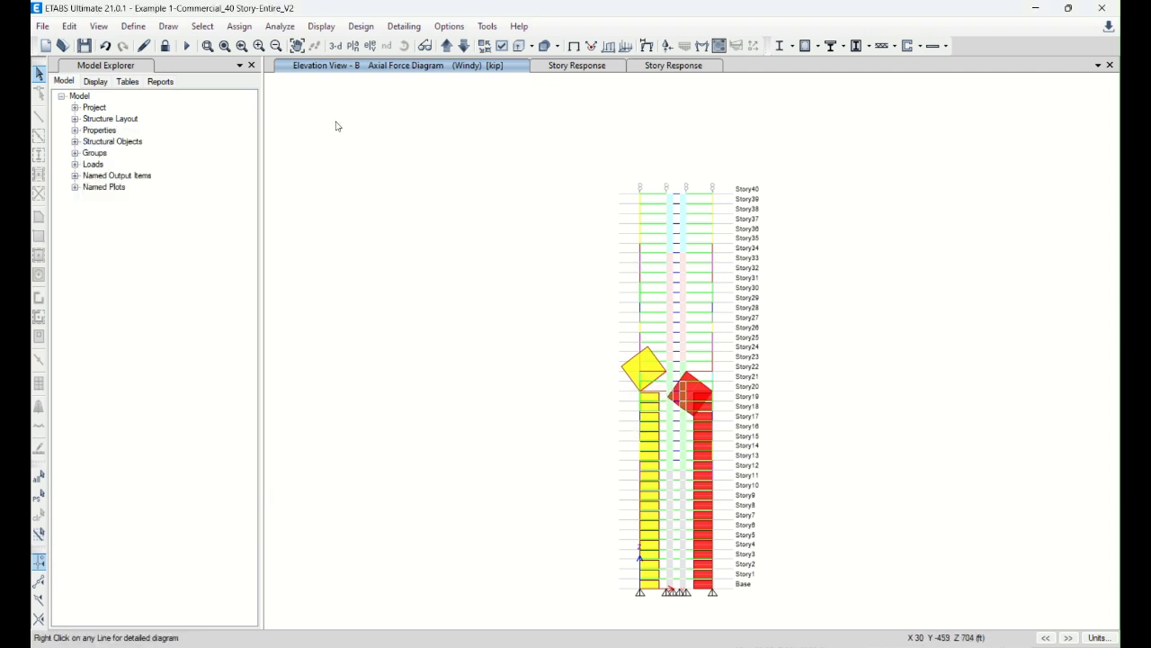
- Switch to the 3-D view and plot the maximum story displacement for the 0.625WyServ combination in a new story response plot
{"action": "left_click", "coordinate": [335, 46]}
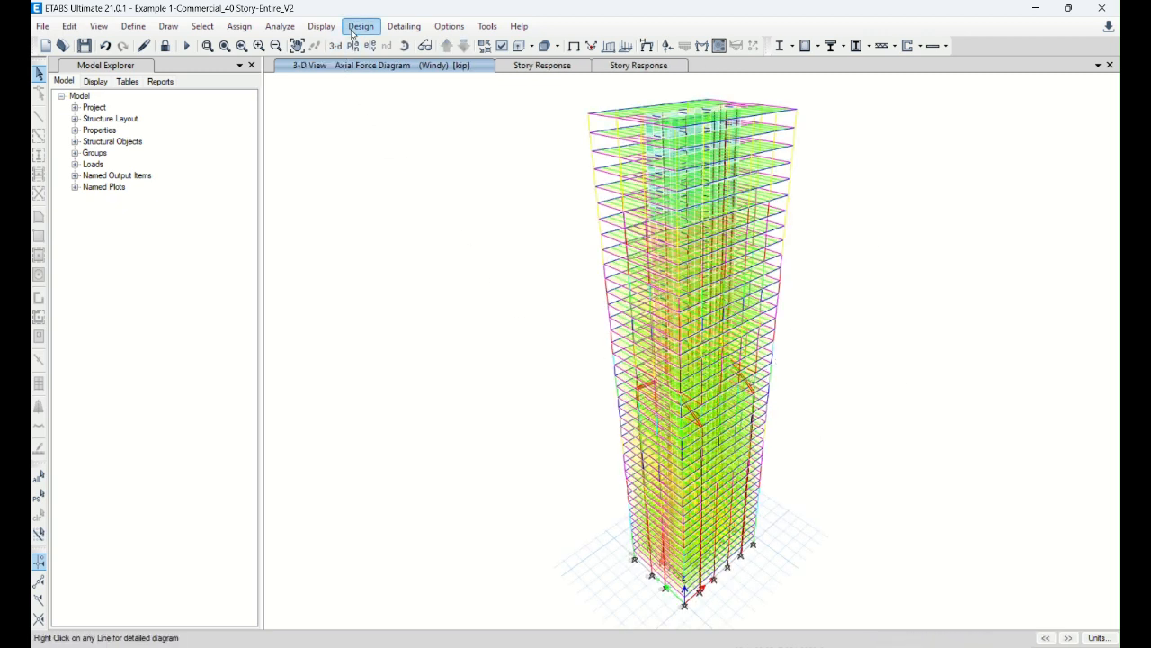
{"action": "left_click", "coordinate": [322, 26]}
{"action": "left_click", "coordinate": [383, 208]}
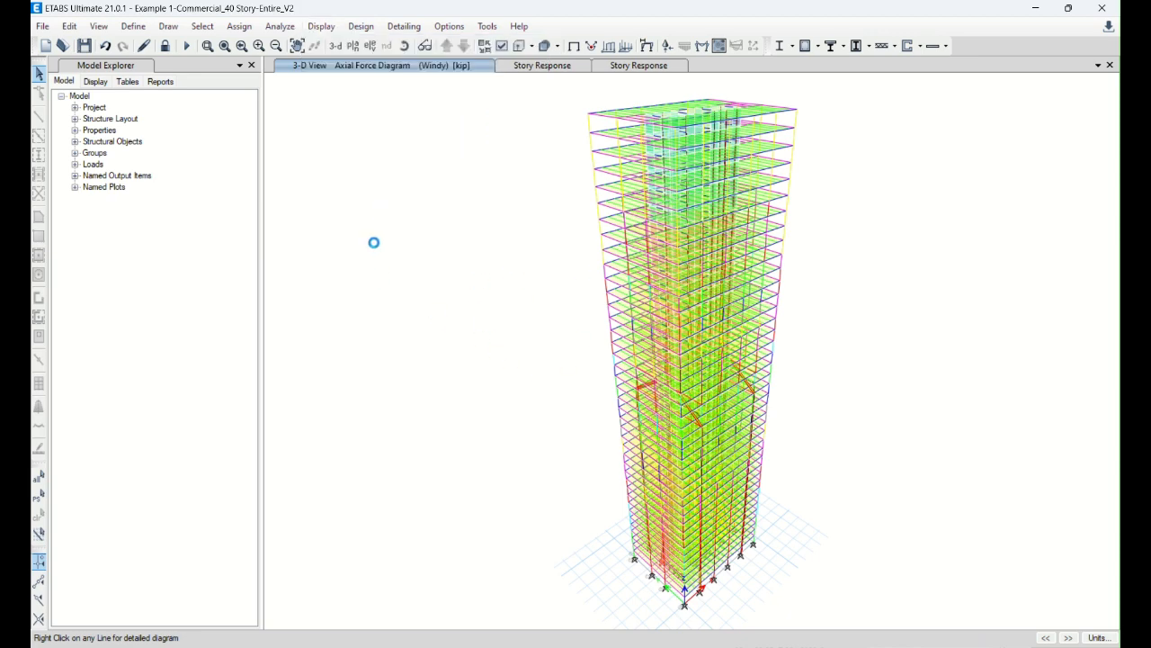
{"action": "left_click", "coordinate": [493, 145]}
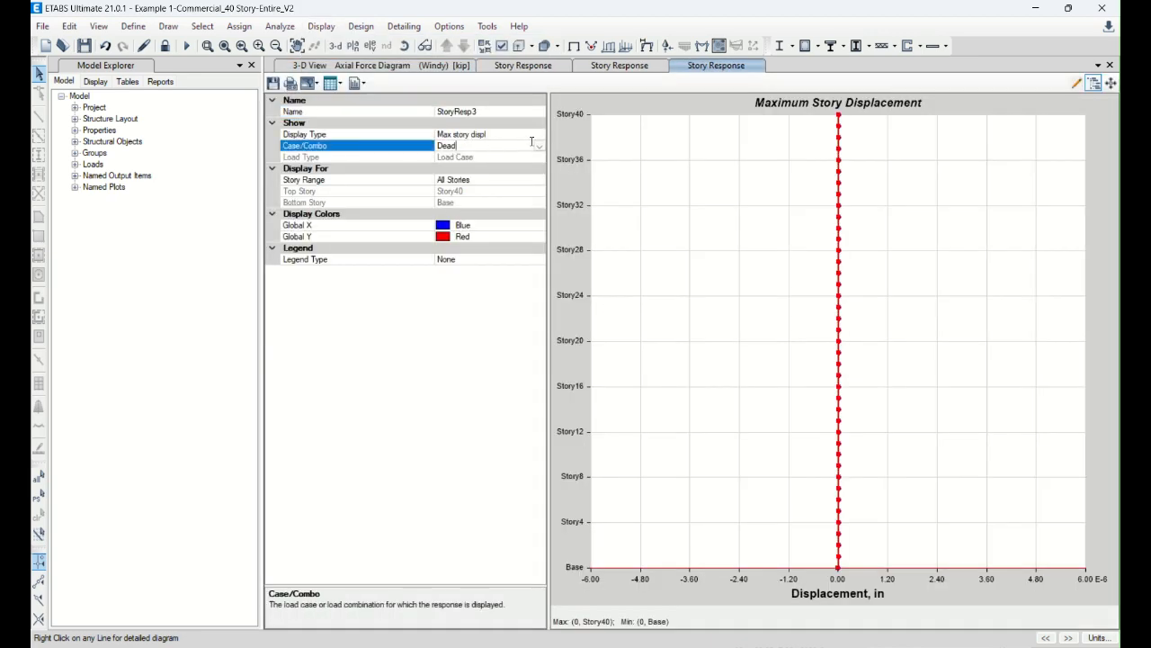
{"action": "left_click", "coordinate": [538, 146]}
{"action": "left_click", "coordinate": [481, 172]}
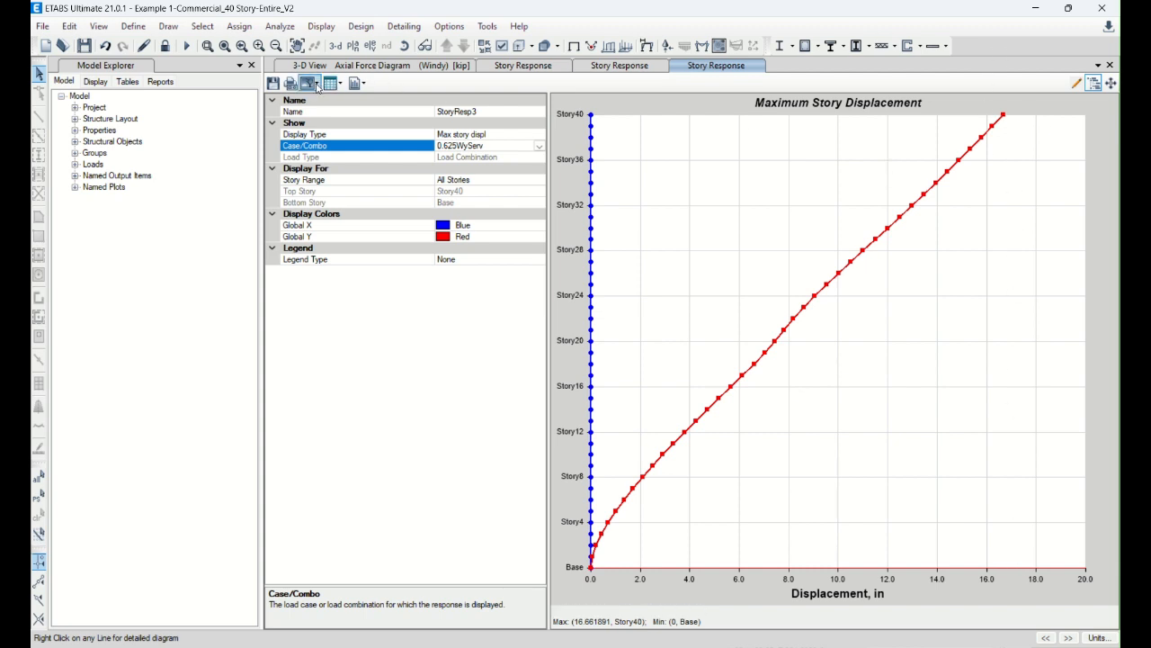
- Show only the braces in the 3-D view, choosing them by object type, and window-select the isolated braces
{"action": "left_click", "coordinate": [396, 66]}
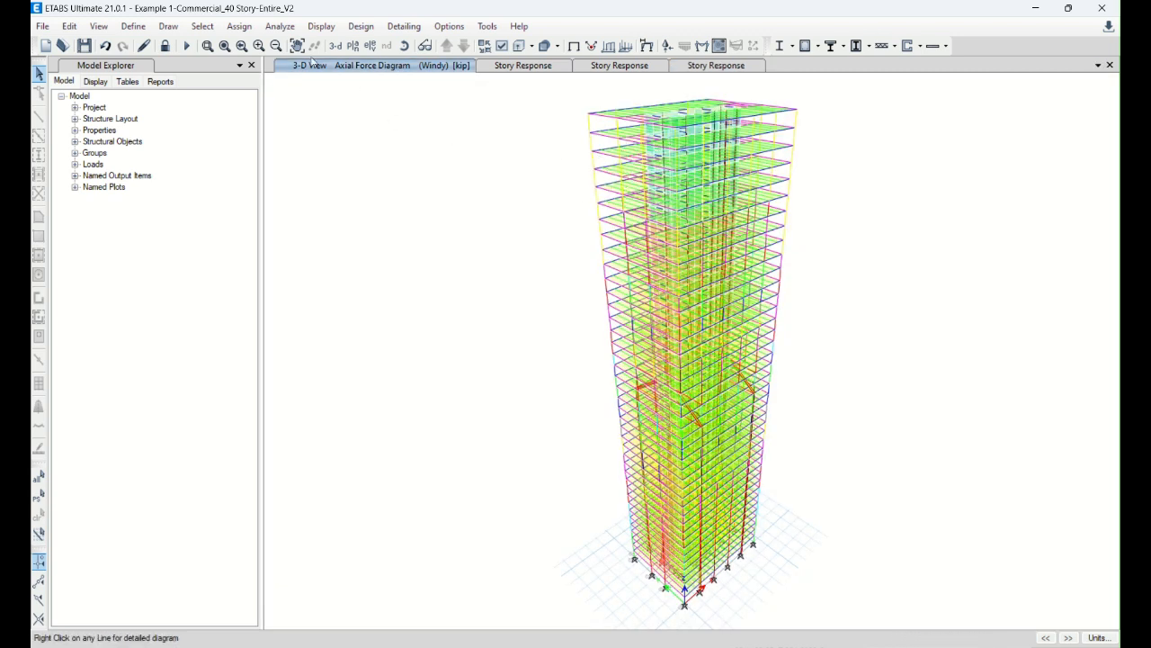
{"action": "left_click", "coordinate": [203, 26]}
{"action": "mouse_move", "coordinate": [230, 45]}
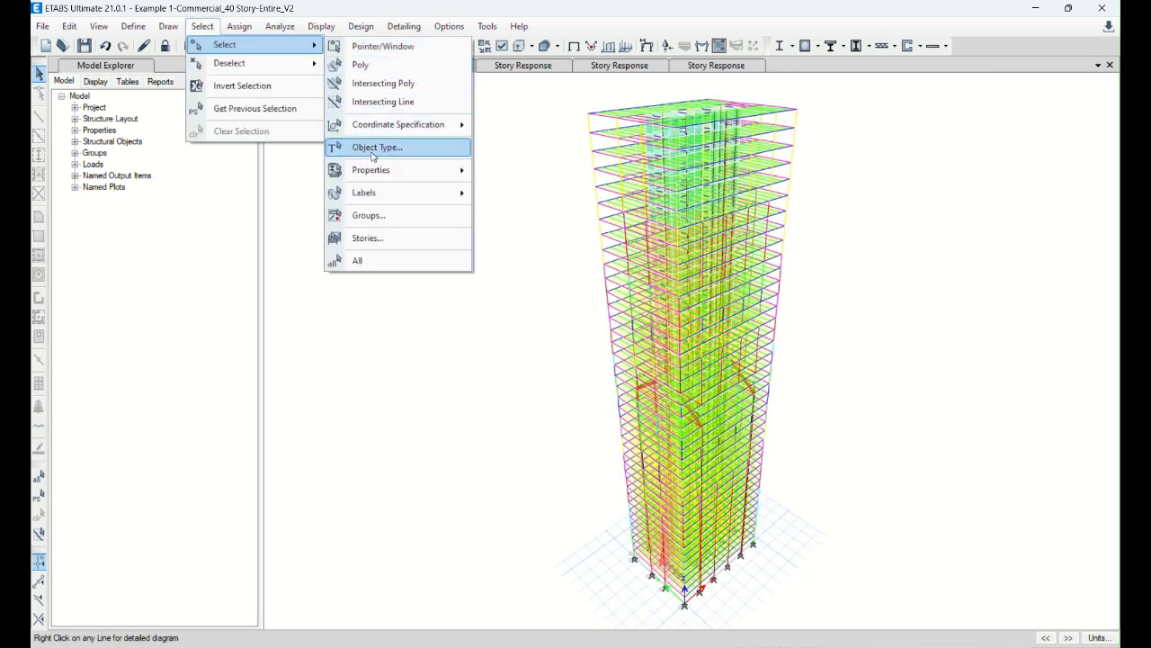
{"action": "left_click", "coordinate": [447, 151]}
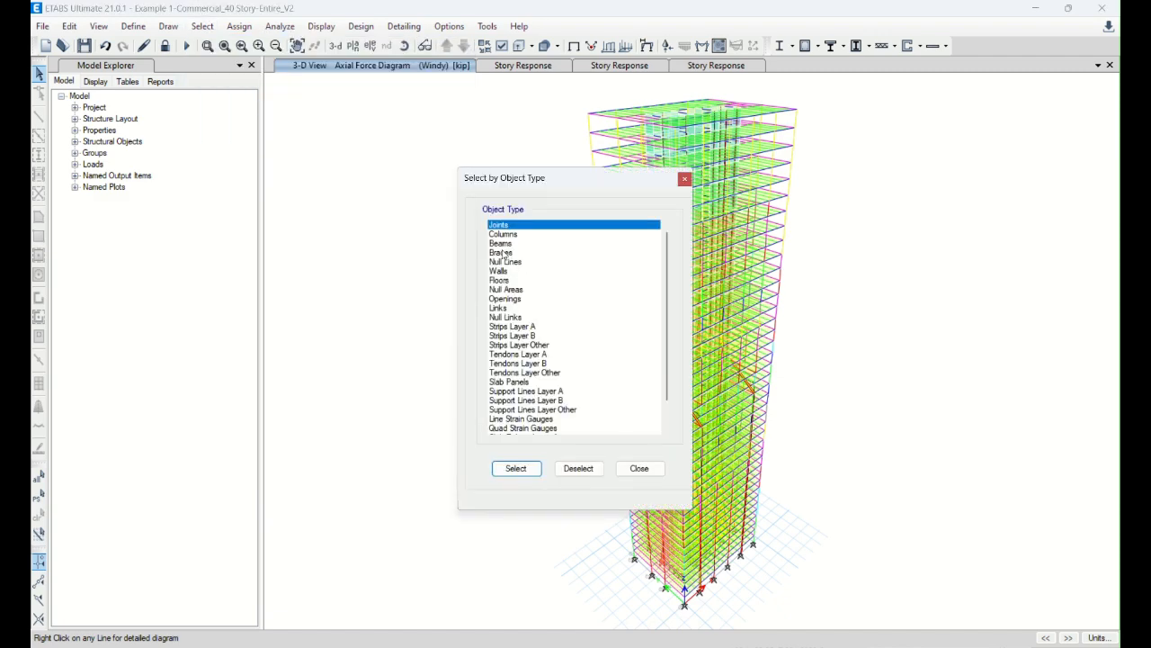
{"action": "left_click", "coordinate": [510, 253]}
{"action": "left_click", "coordinate": [516, 468]}
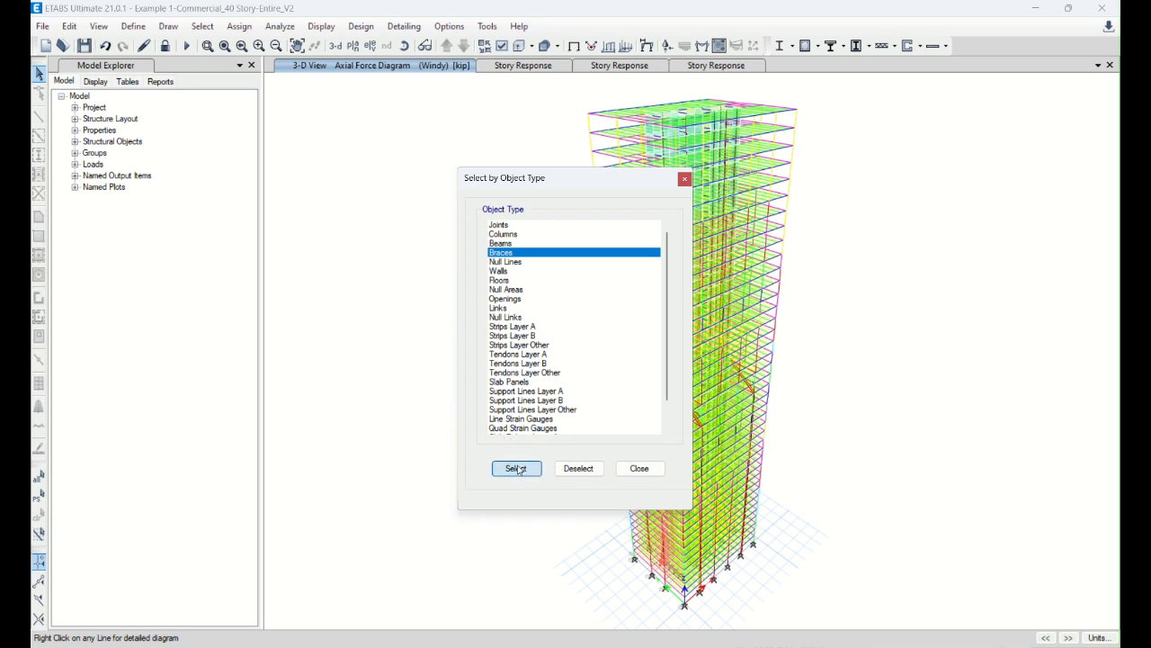
{"action": "left_click", "coordinate": [658, 476]}
{"action": "right_click", "coordinate": [388, 254]}
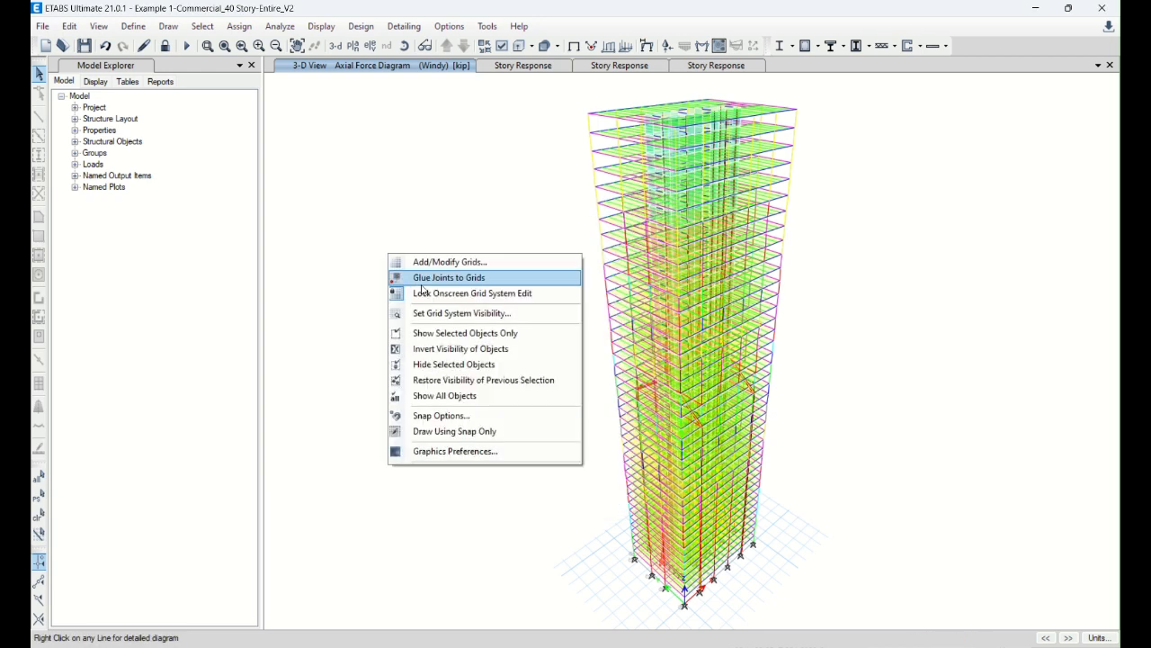
{"action": "left_click", "coordinate": [449, 332]}
{"action": "left_click_drag", "start_coordinate": [535, 246], "coordinate": [887, 476]}
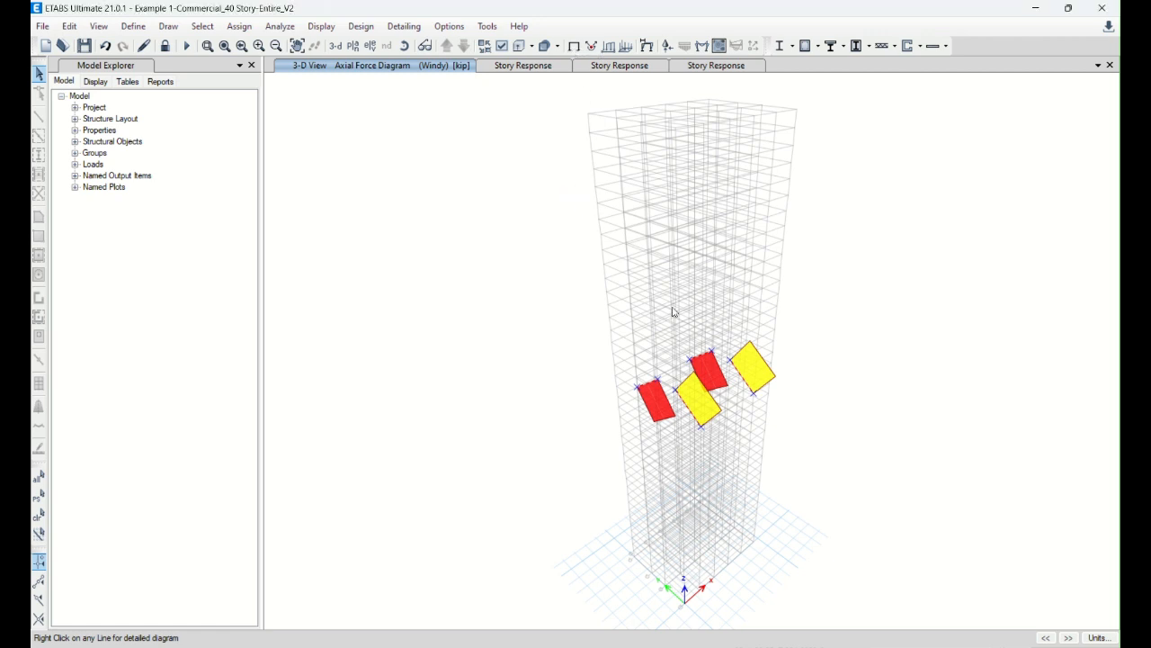
- Review the list of defined load combinations without changing any of them
{"action": "left_click", "coordinate": [133, 26]}
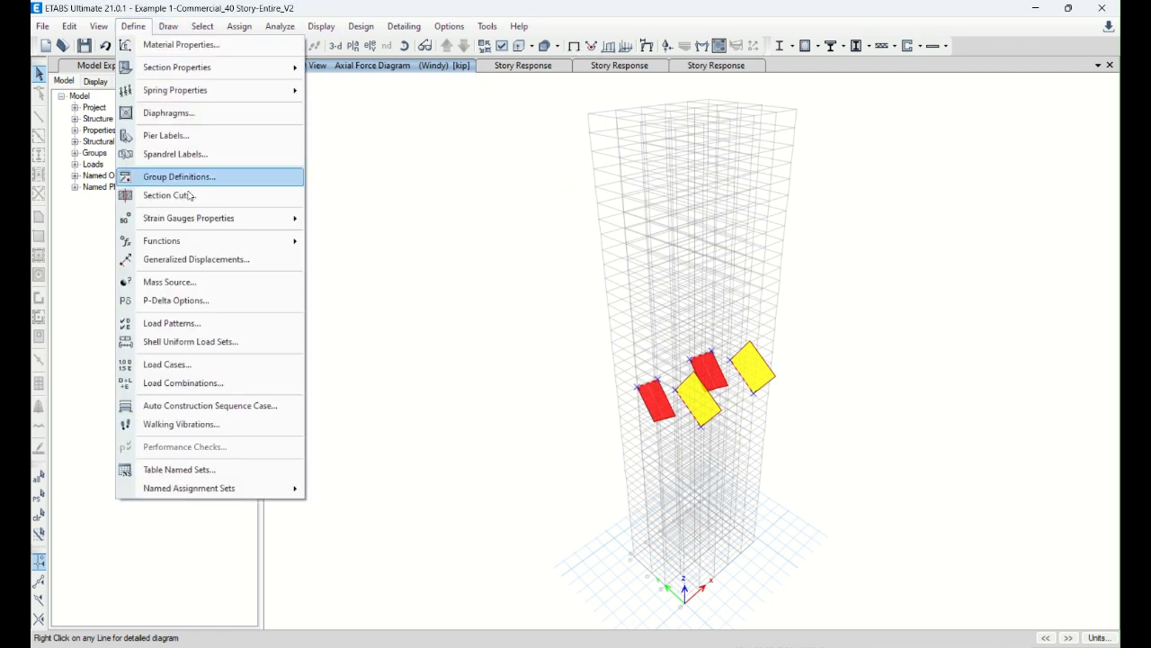
{"action": "left_click", "coordinate": [249, 379]}
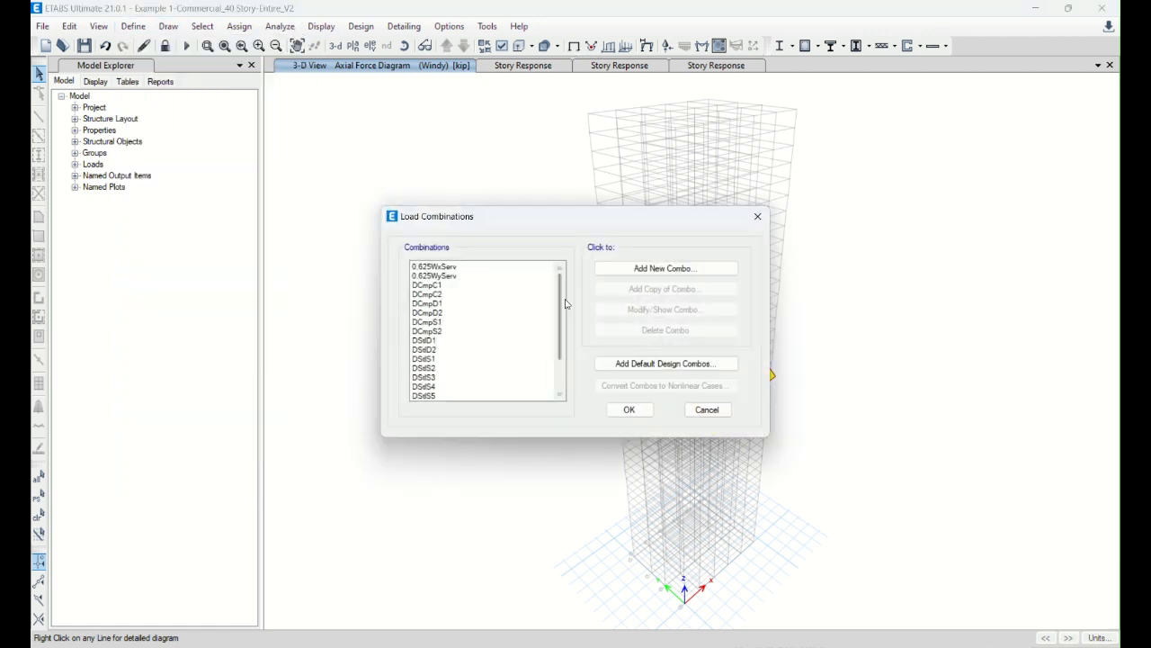
{"action": "left_click", "coordinate": [707, 410]}
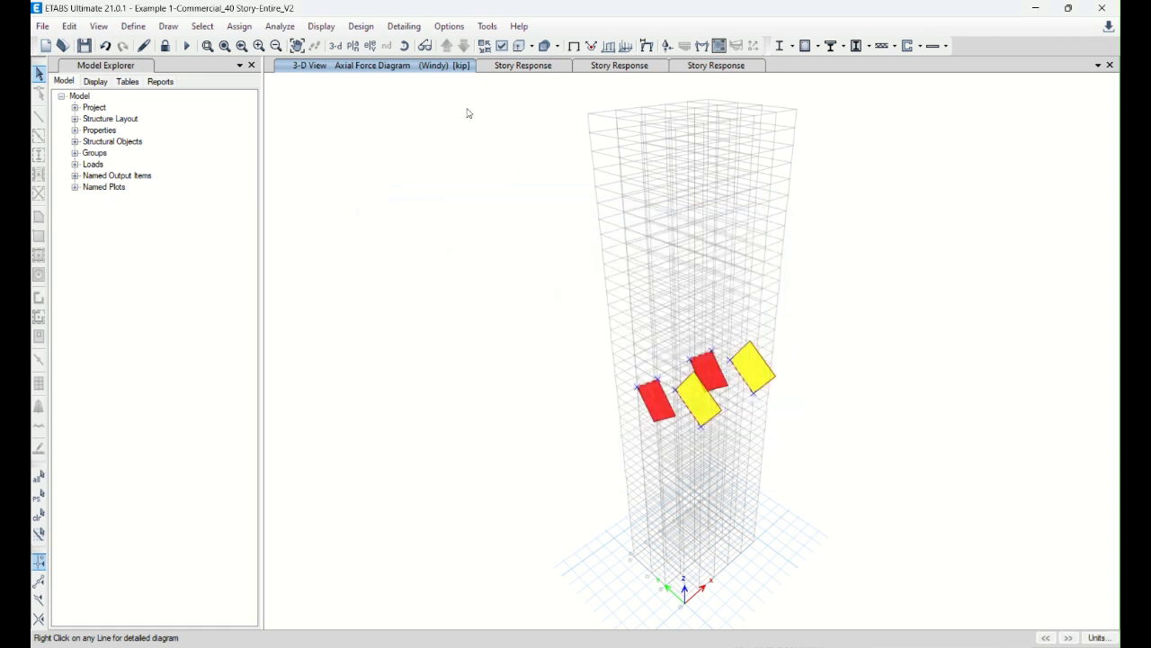
- Run the steel frame design check on the selected outrigger braces in the 3-D view
{"action": "left_click", "coordinate": [363, 26]}
{"action": "mouse_move", "coordinate": [401, 43]}
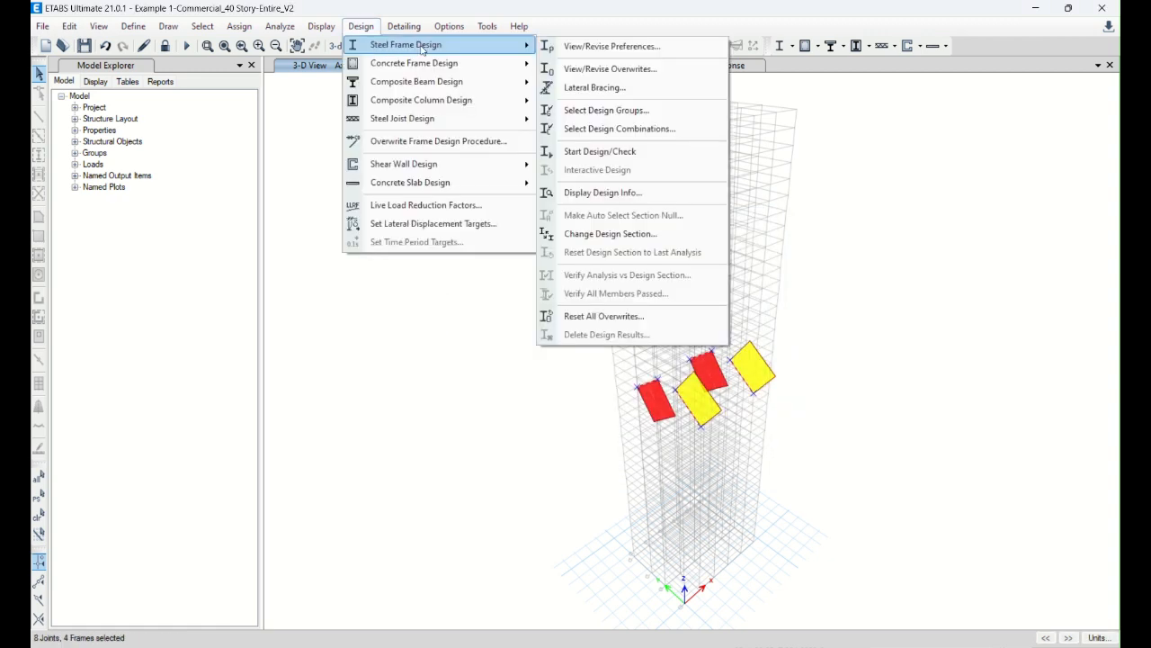
{"action": "left_click", "coordinate": [652, 154]}
{"action": "scroll", "coordinate": [668, 404], "scroll_direction": "up", "scroll_amount": 3}
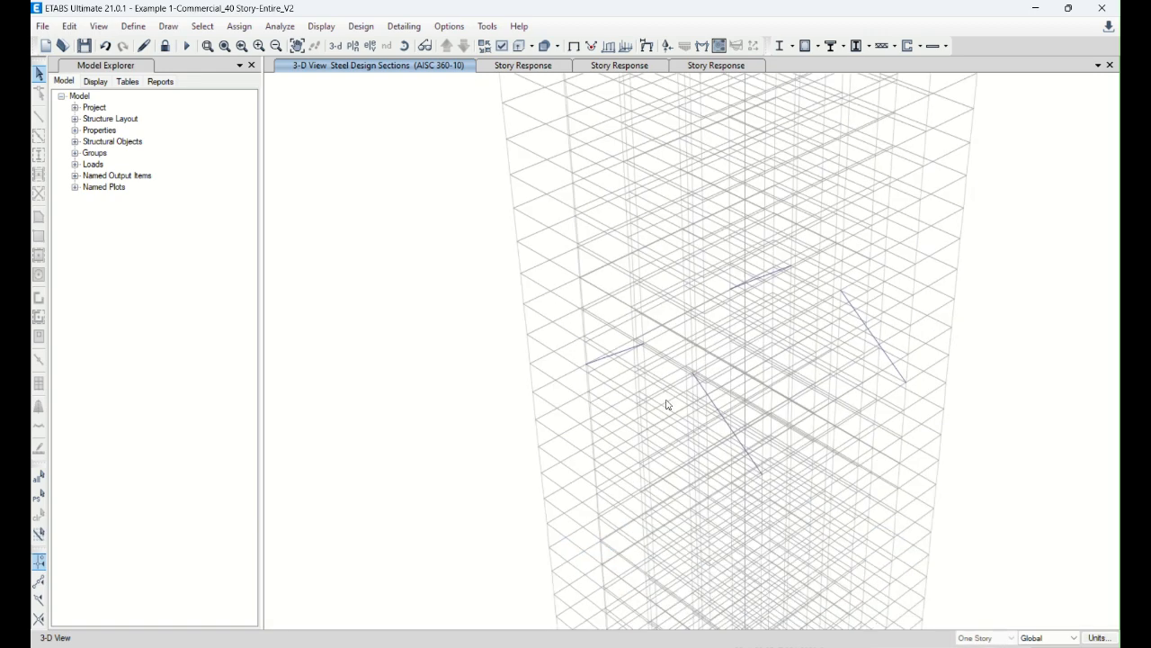
- Window-select the outrigger braces, verify that all steel members passed, and accept selecting the unchecked steel frames
{"action": "left_click_drag", "start_coordinate": [393, 204], "coordinate": [1054, 522]}
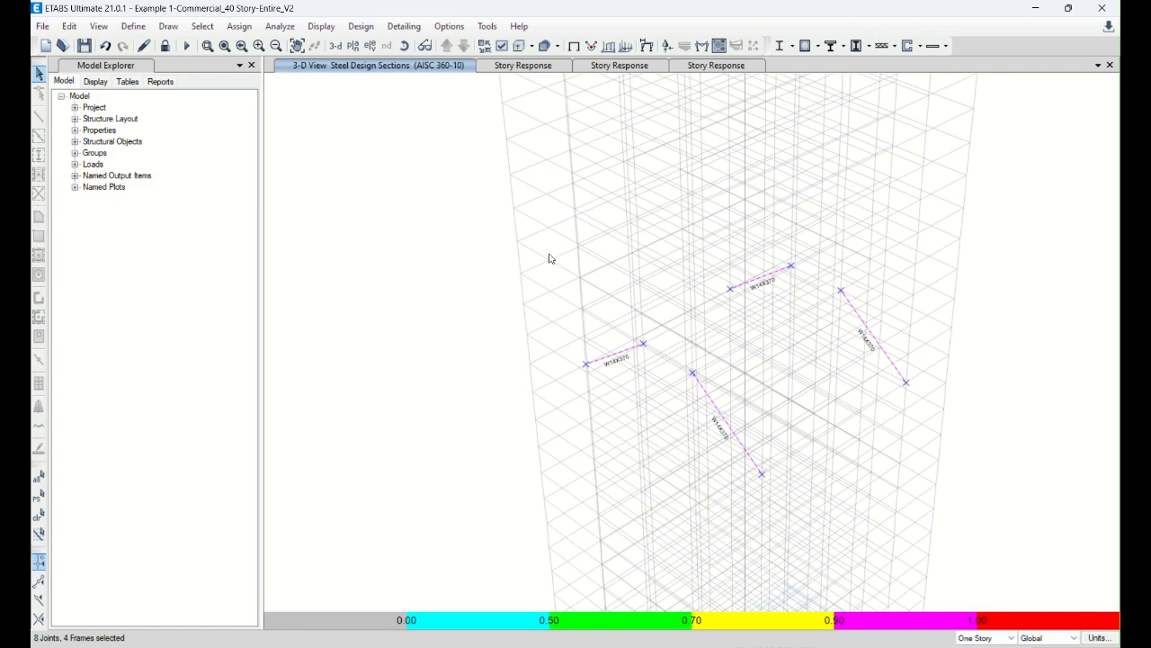
{"action": "left_click", "coordinate": [360, 26]}
{"action": "mouse_move", "coordinate": [371, 45]}
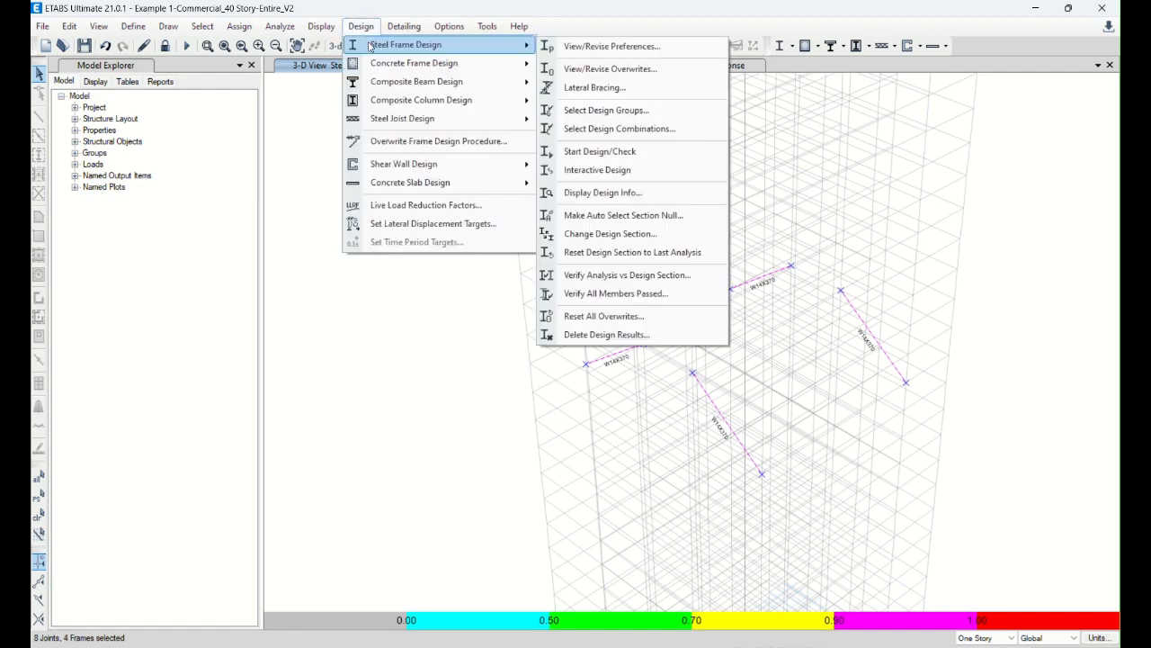
{"action": "mouse_move", "coordinate": [370, 88]}
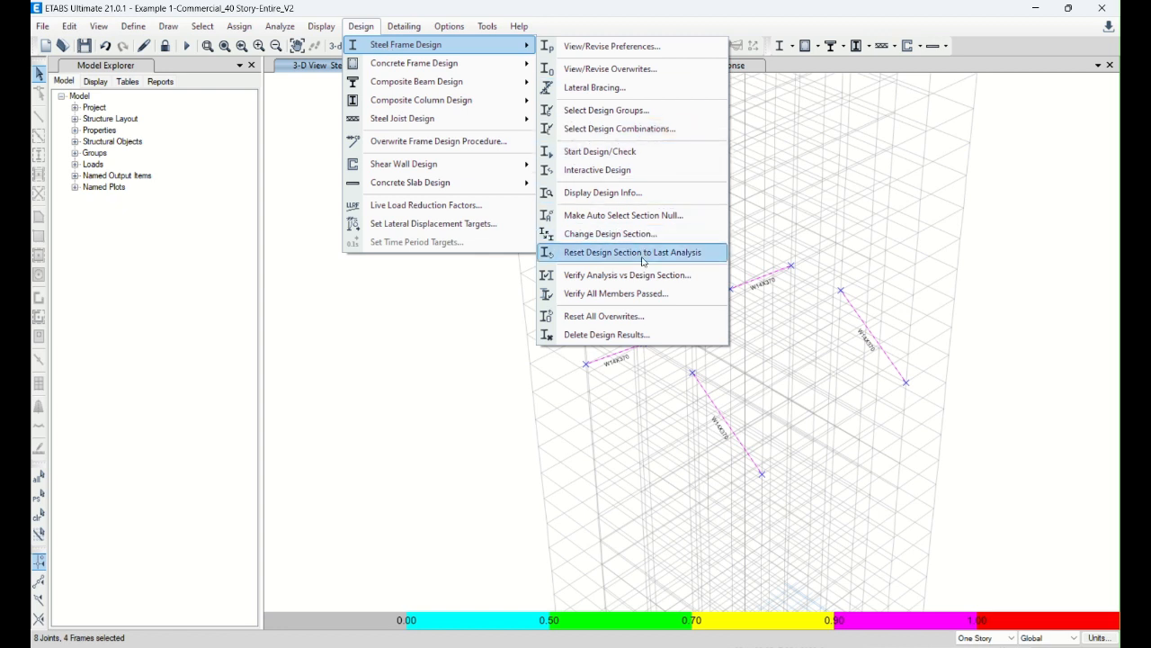
{"action": "left_click", "coordinate": [644, 294]}
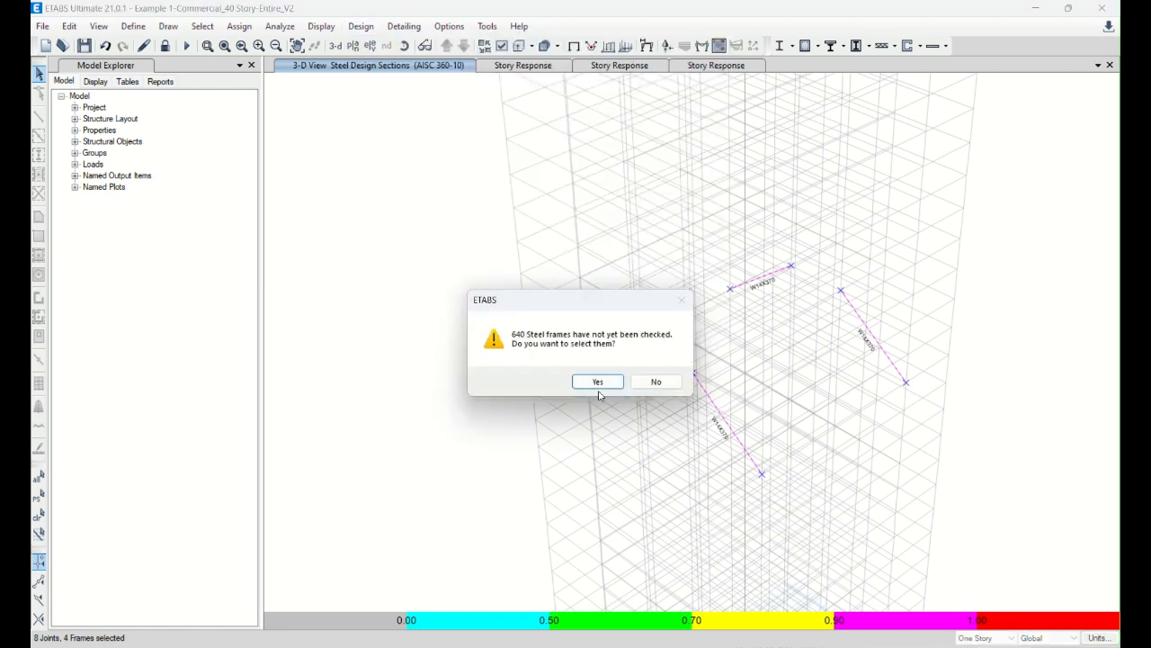
{"action": "left_click", "coordinate": [597, 383]}
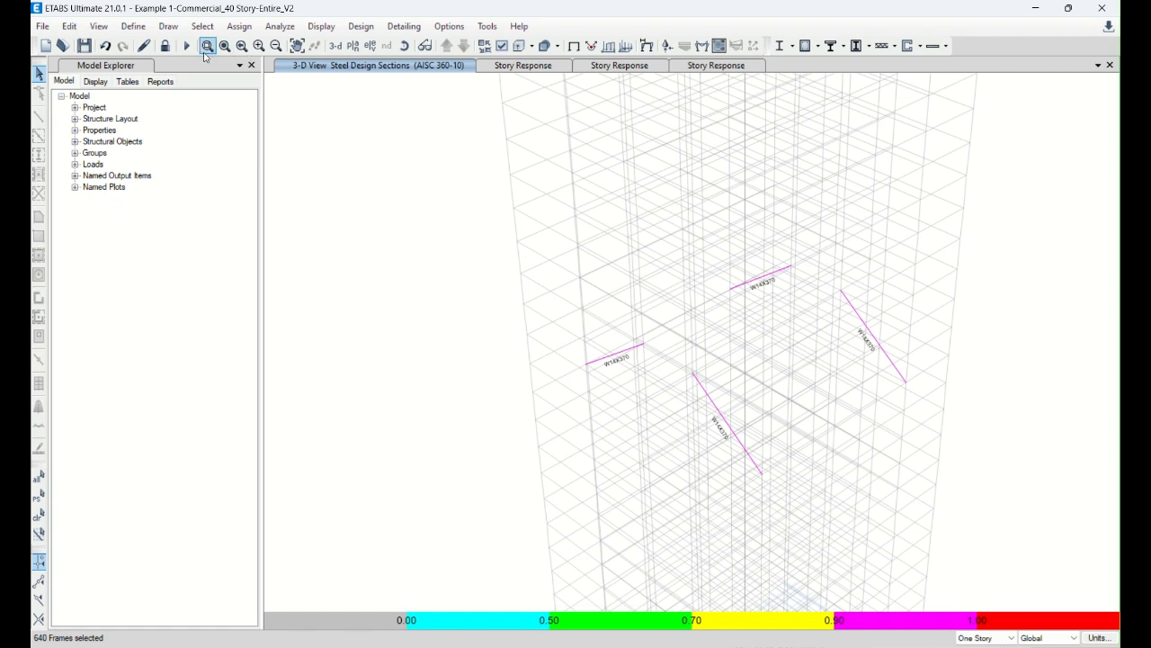
- Rerun the analysis of the tower model
{"action": "left_click", "coordinate": [186, 46]}
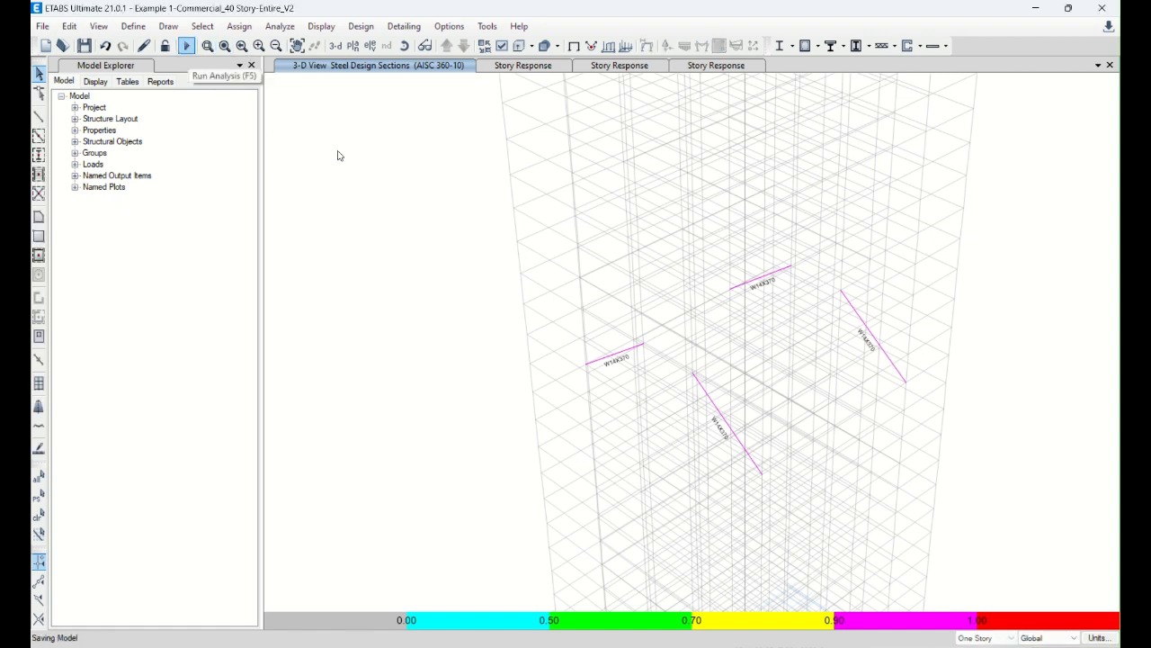